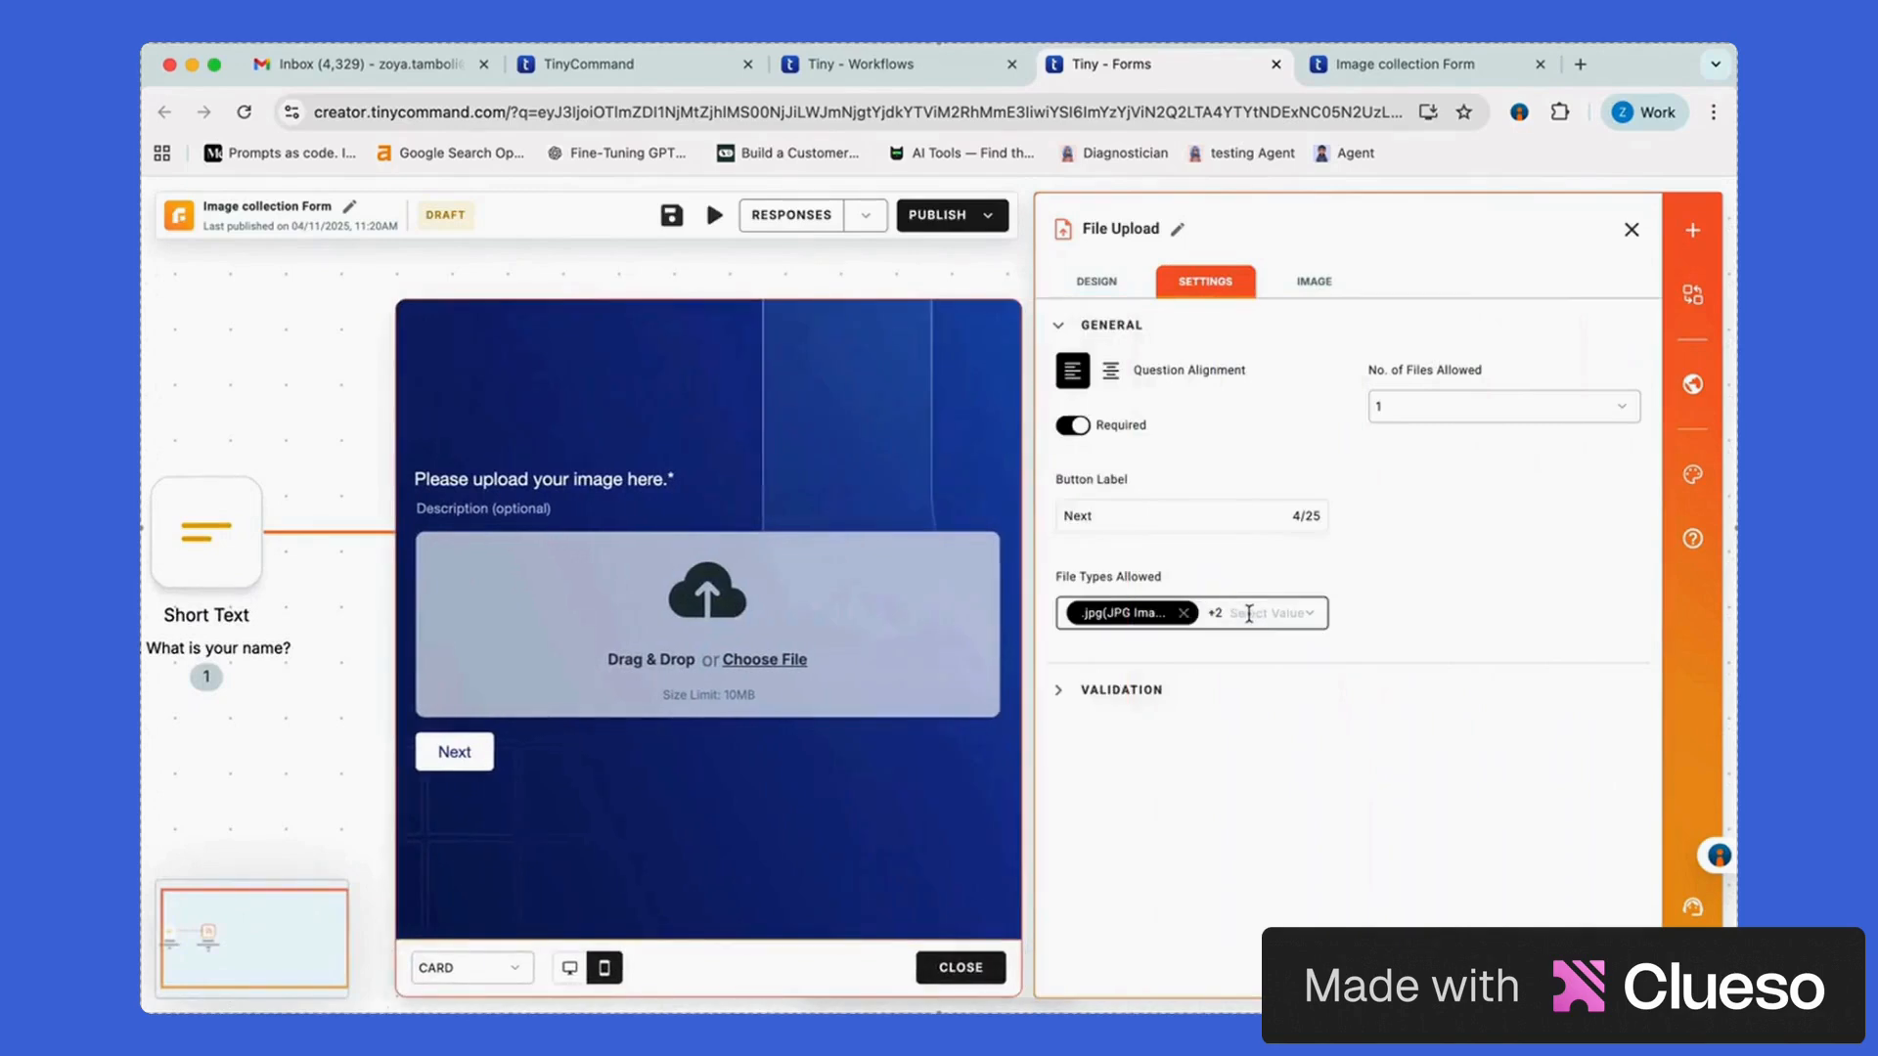
# Publish the Image collection Form, view it live, and return to the Image approval flow workflow
pyautogui.click(1630, 234)
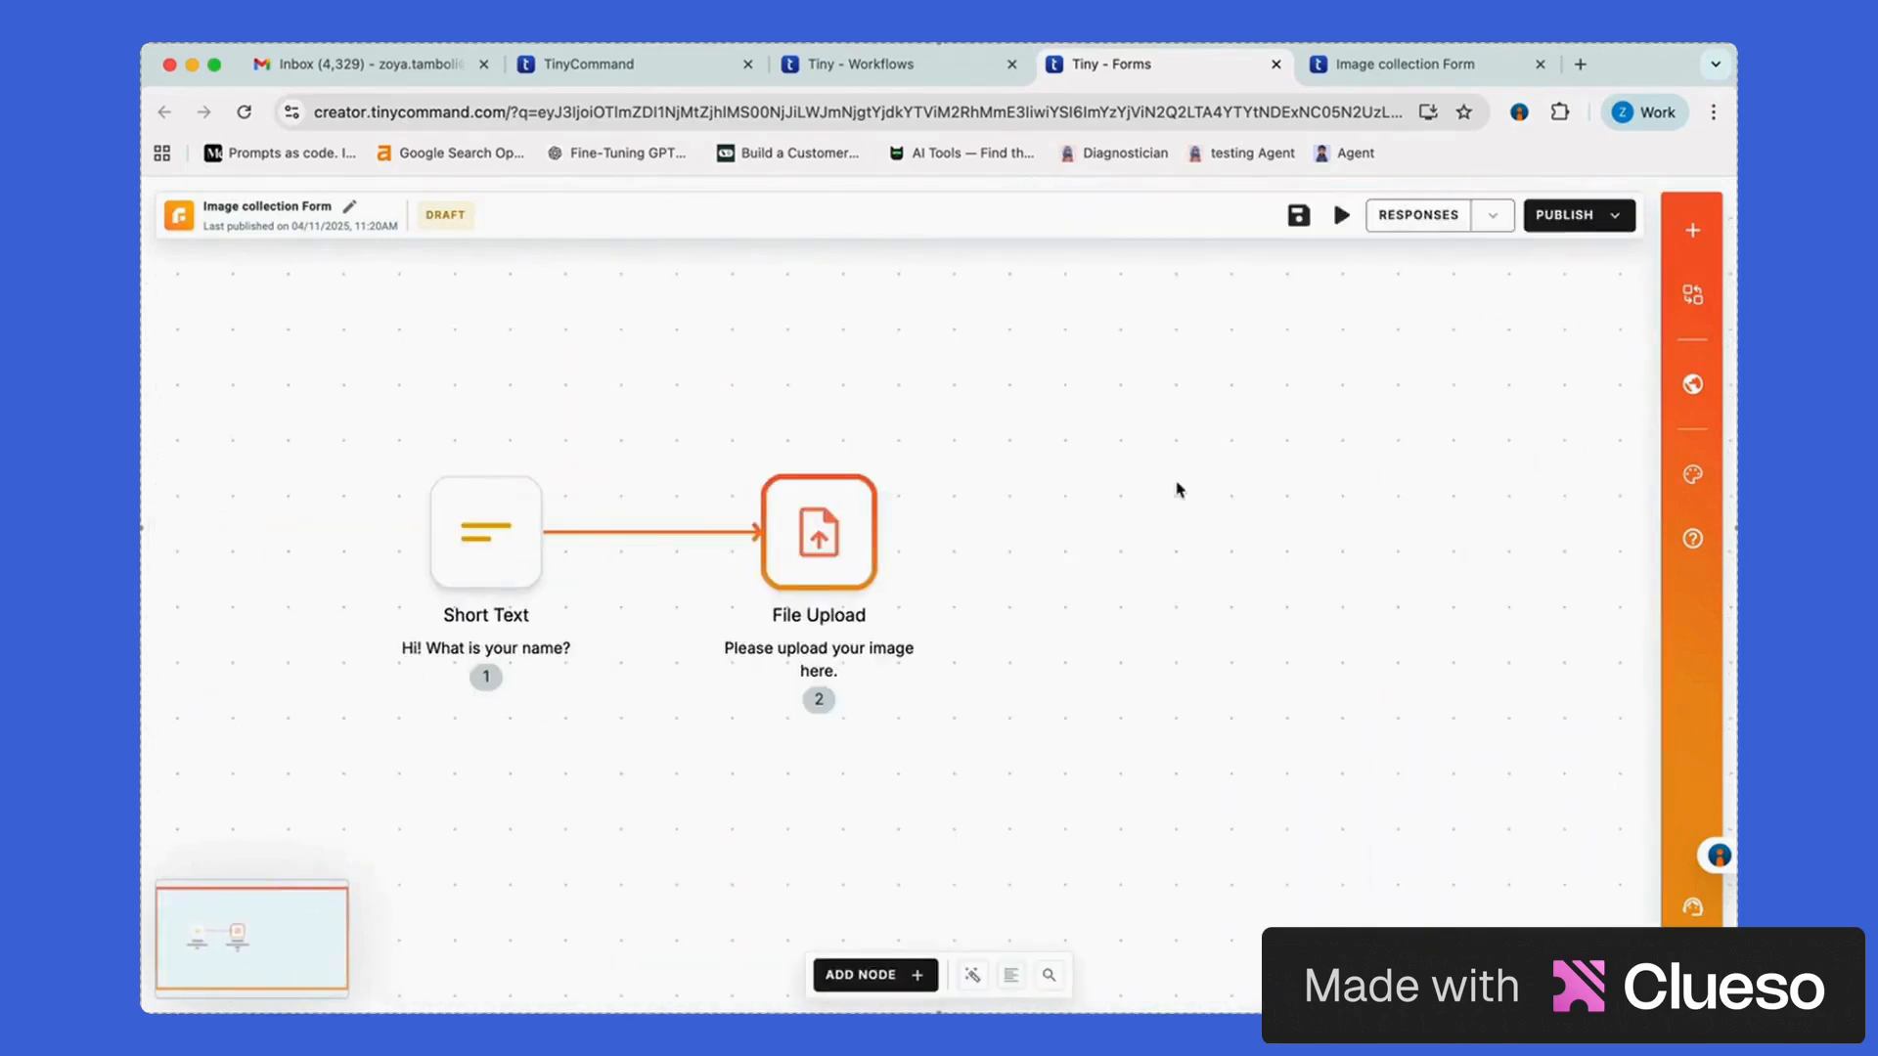
pyautogui.click(1565, 212)
pyautogui.click(1691, 565)
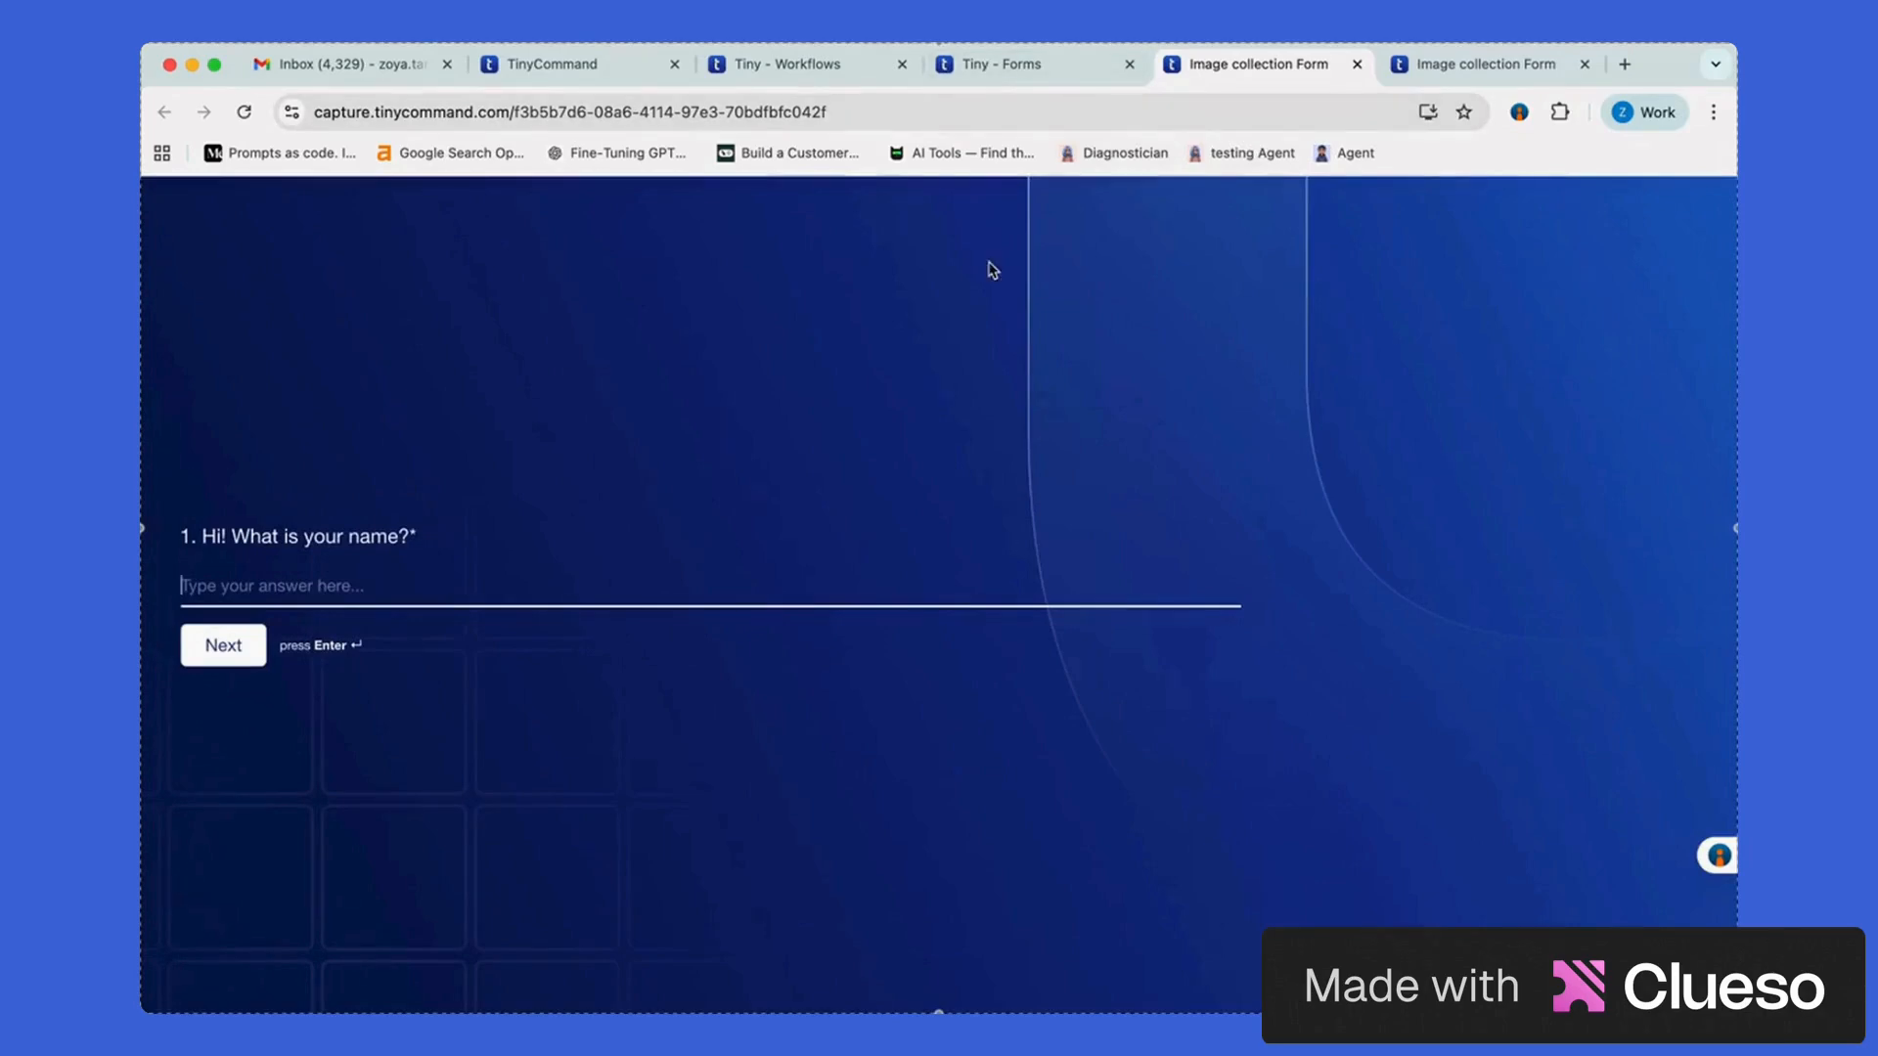
pyautogui.click(818, 67)
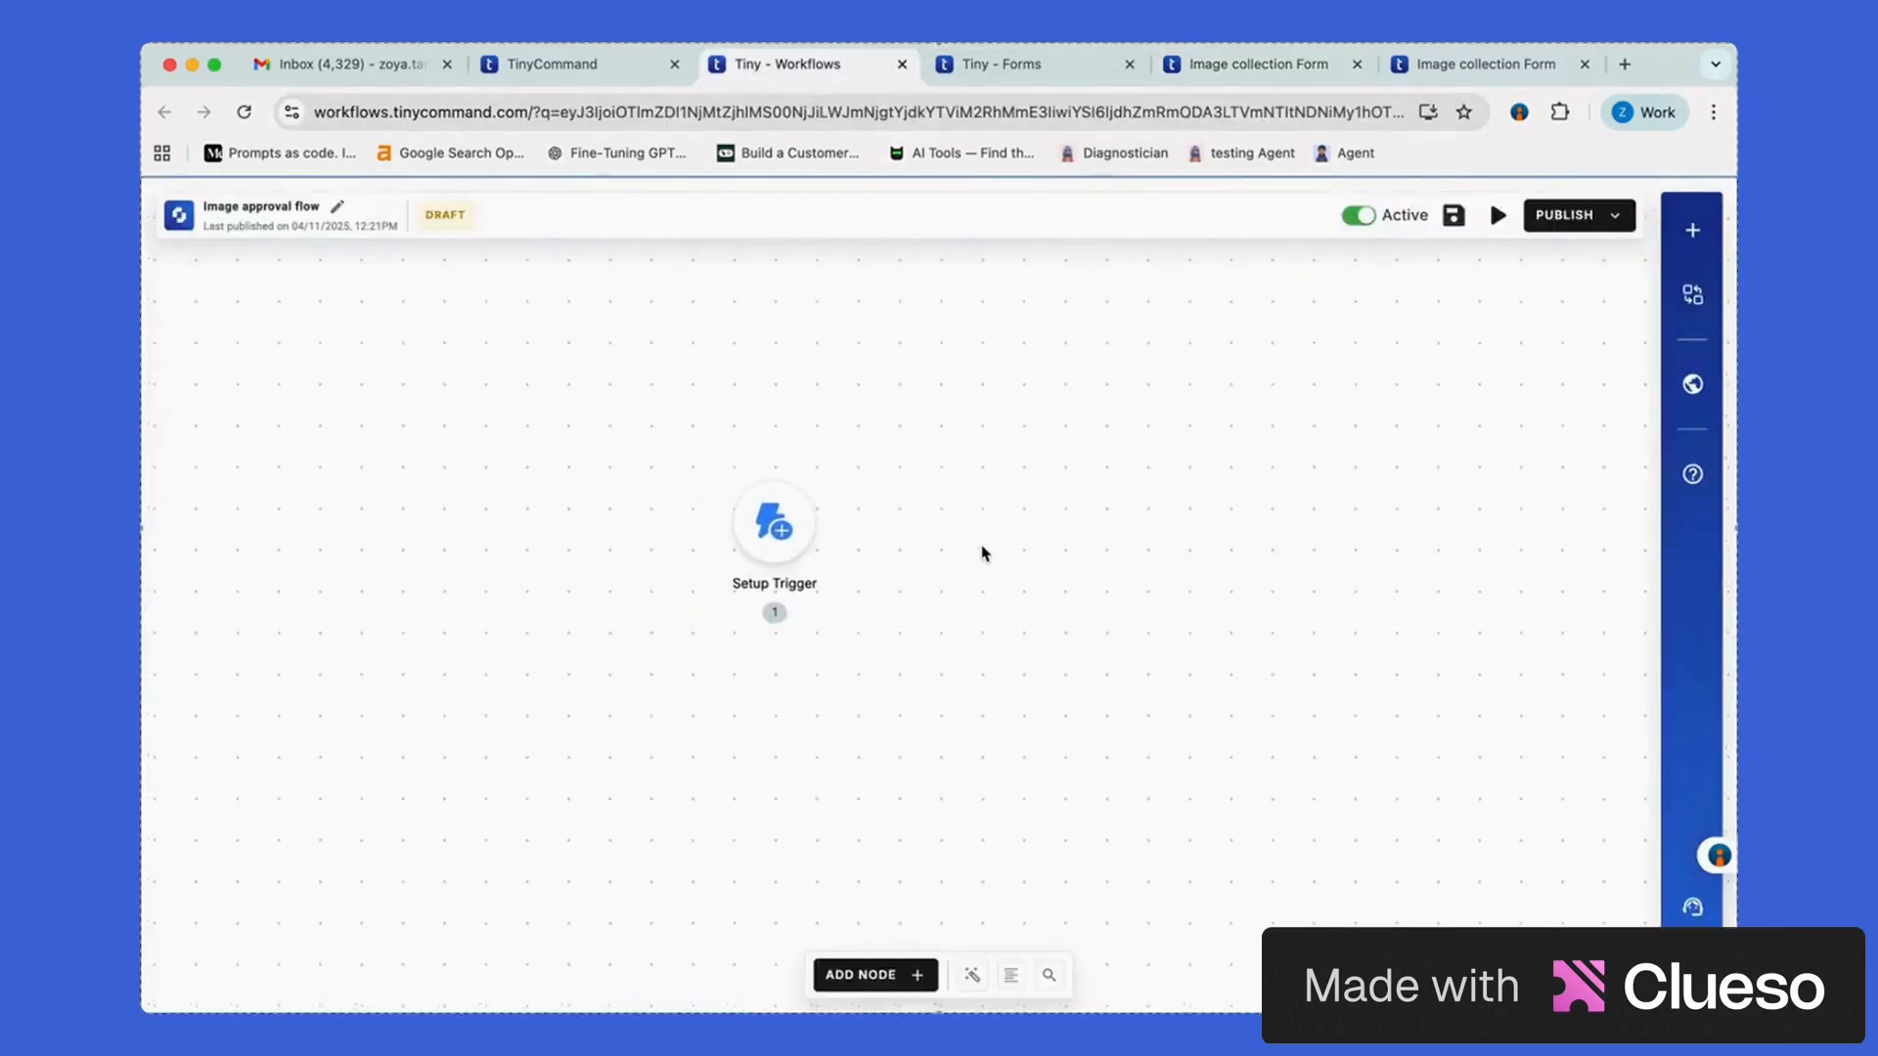
# Trigger the flow on Image collection Form submissions, followed by a Human in the loop node
pyautogui.click(781, 533)
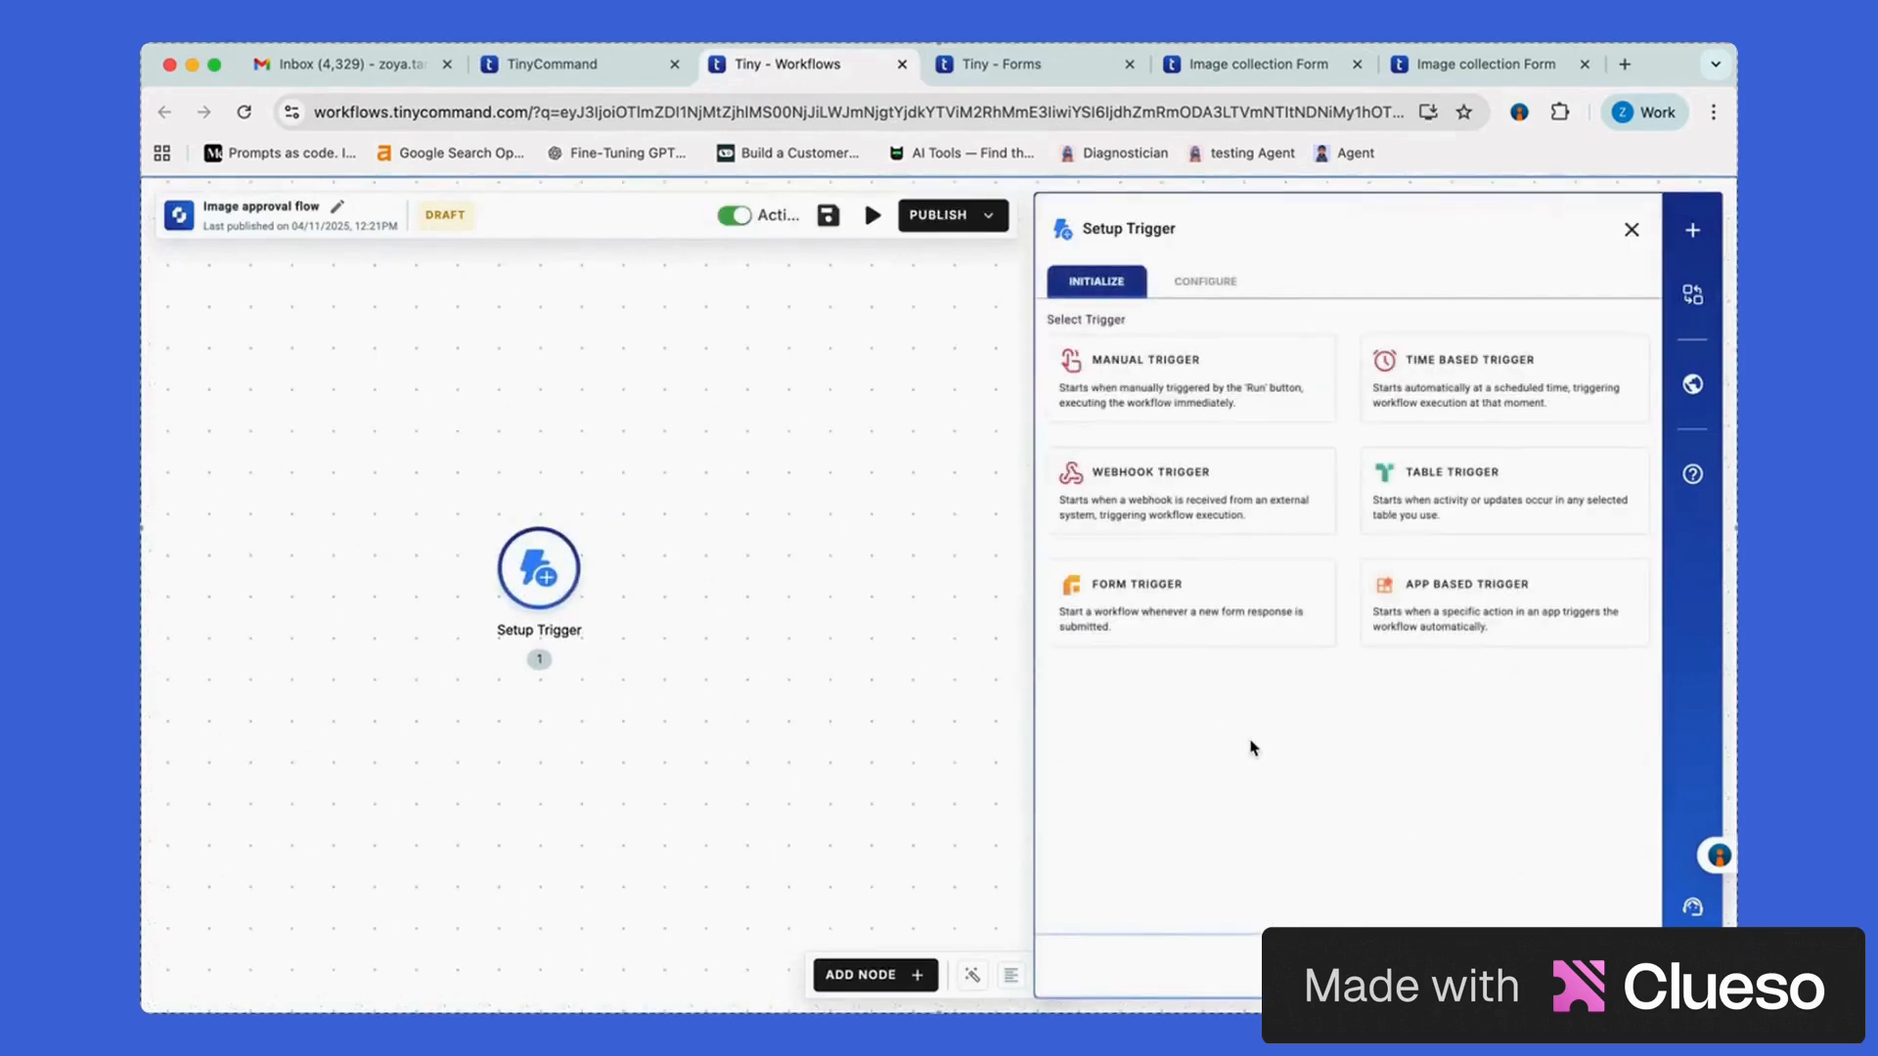
pyautogui.click(1225, 634)
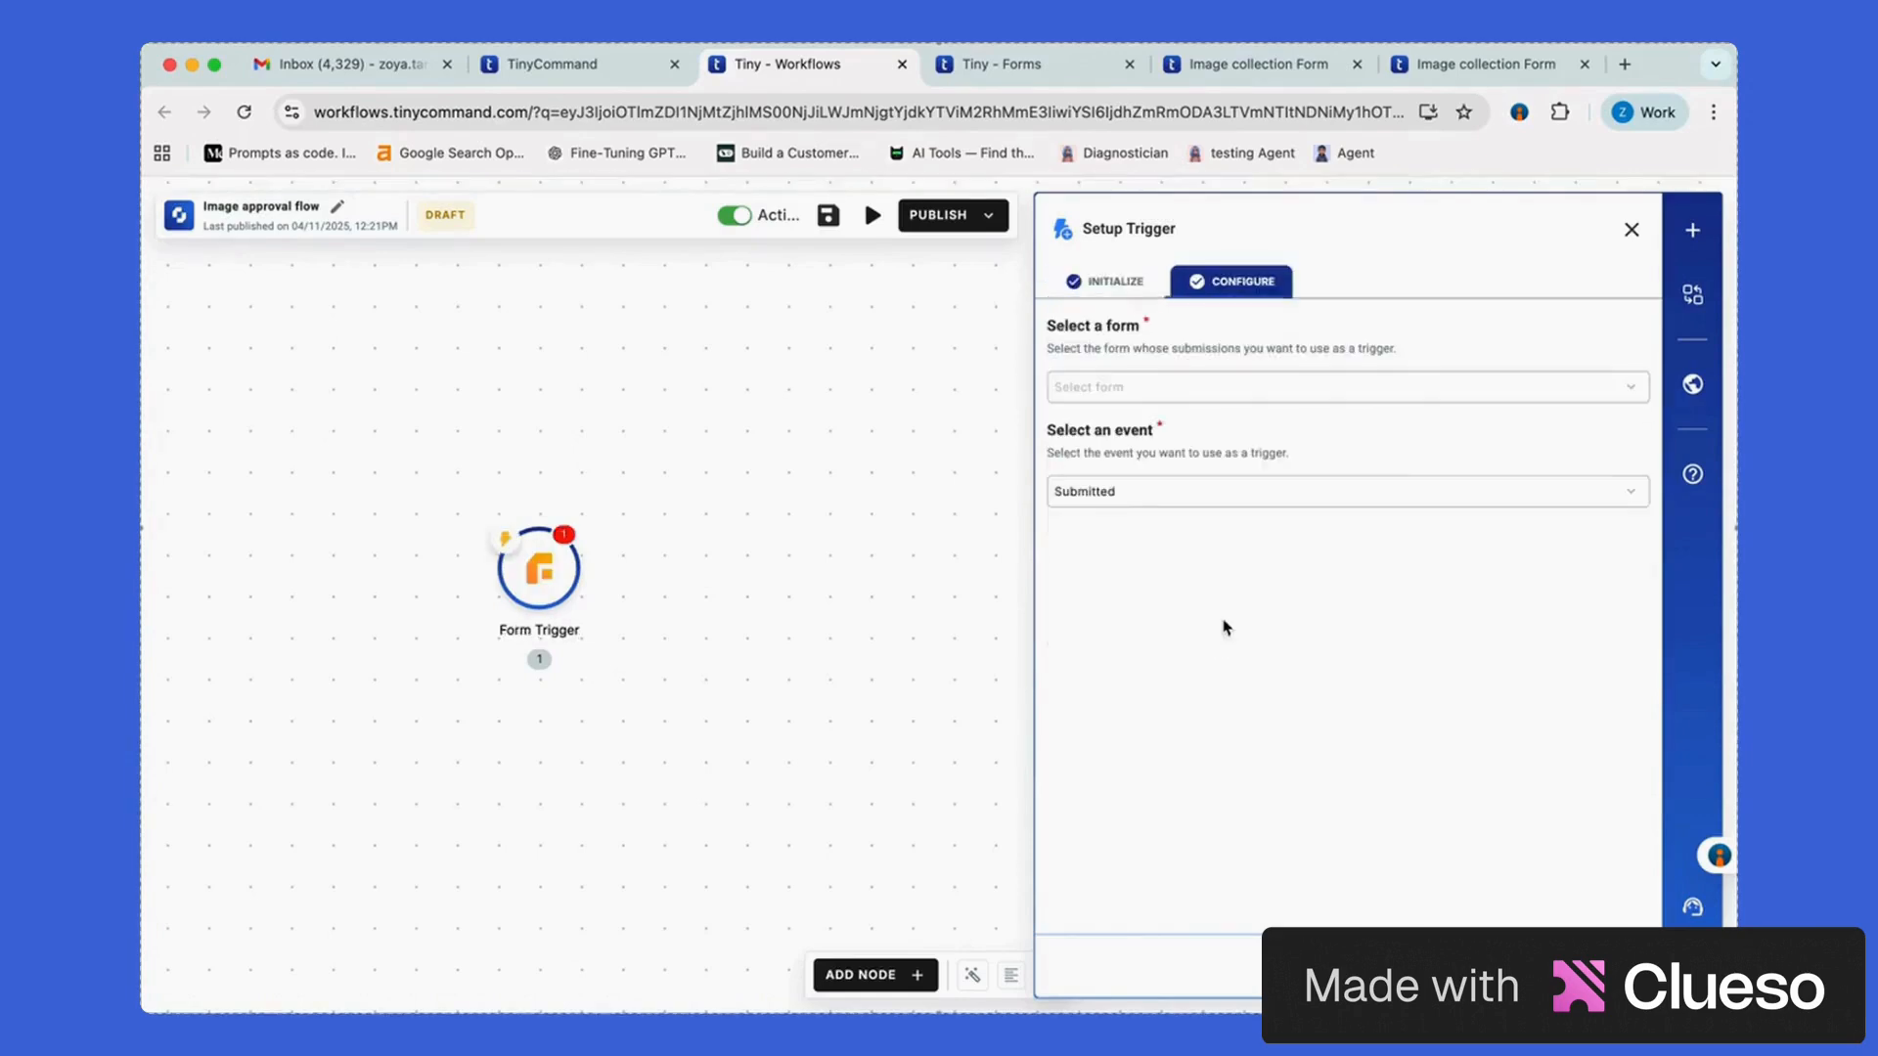
pyautogui.click(1372, 393)
pyautogui.click(1199, 440)
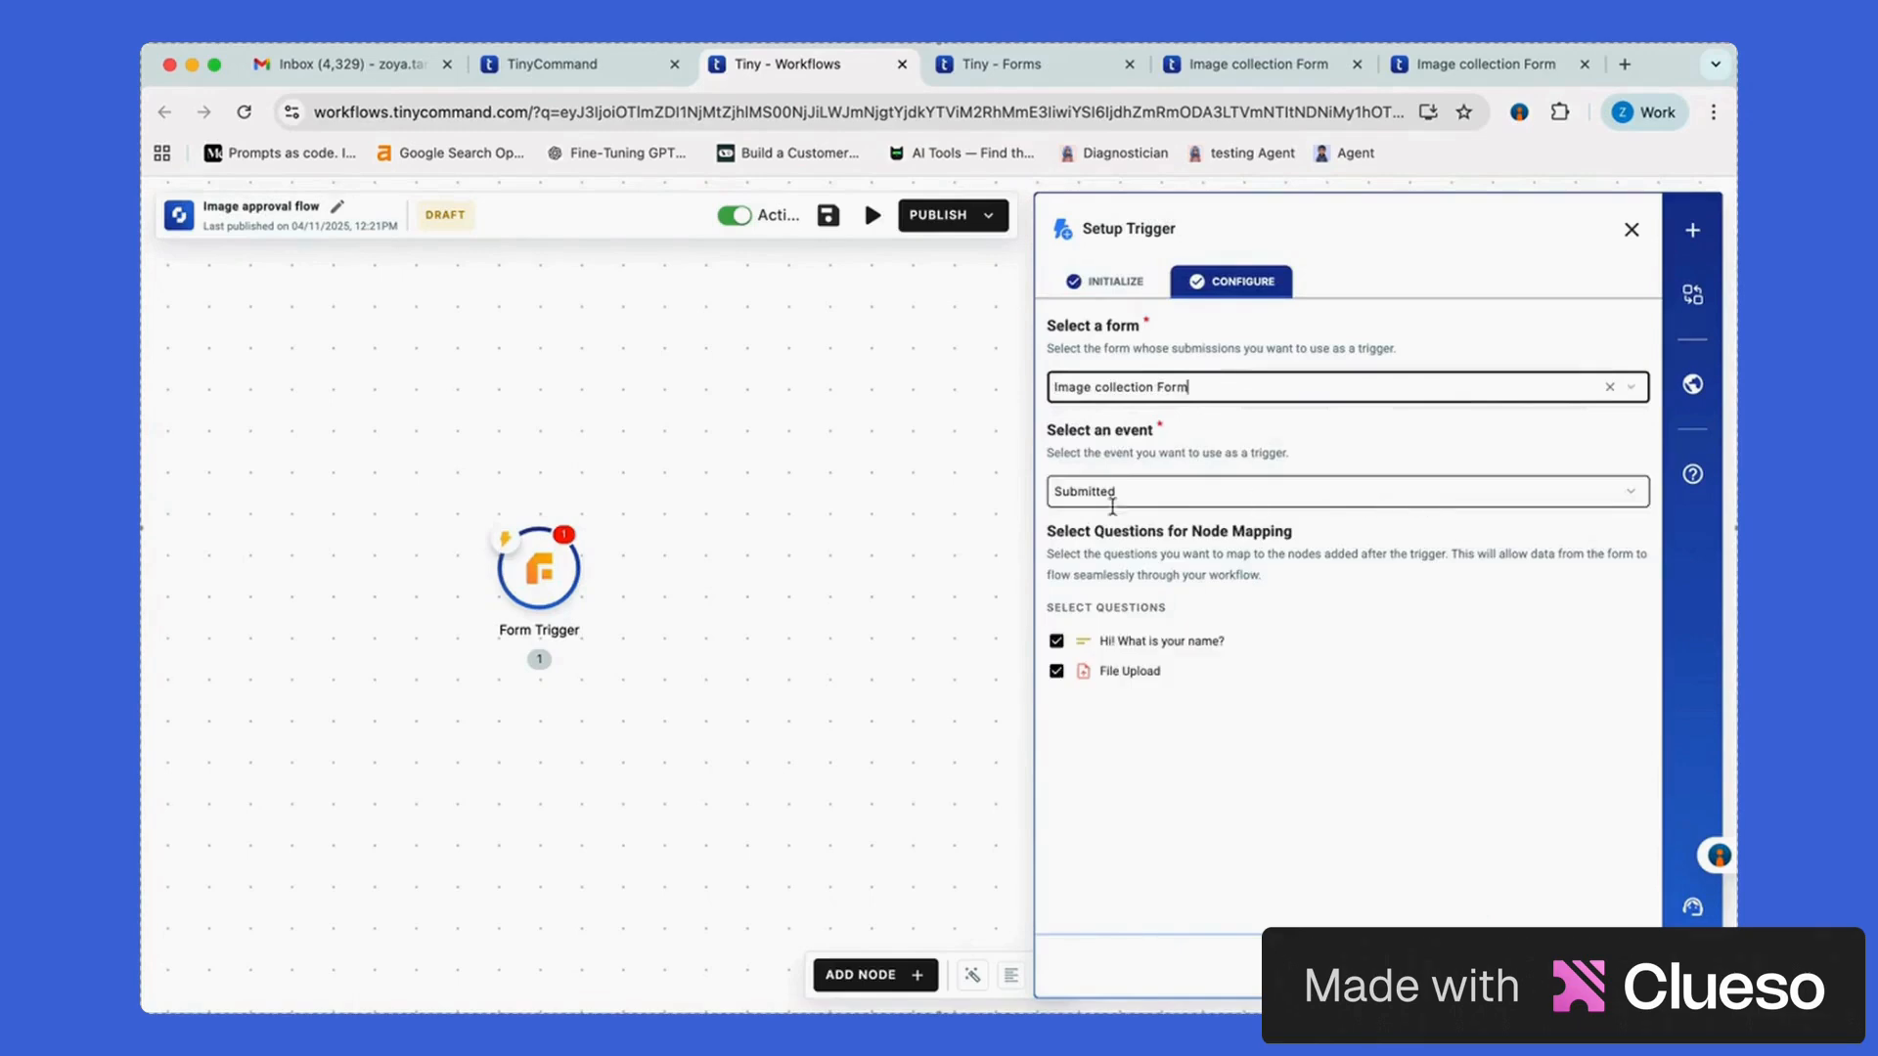
pyautogui.click(884, 698)
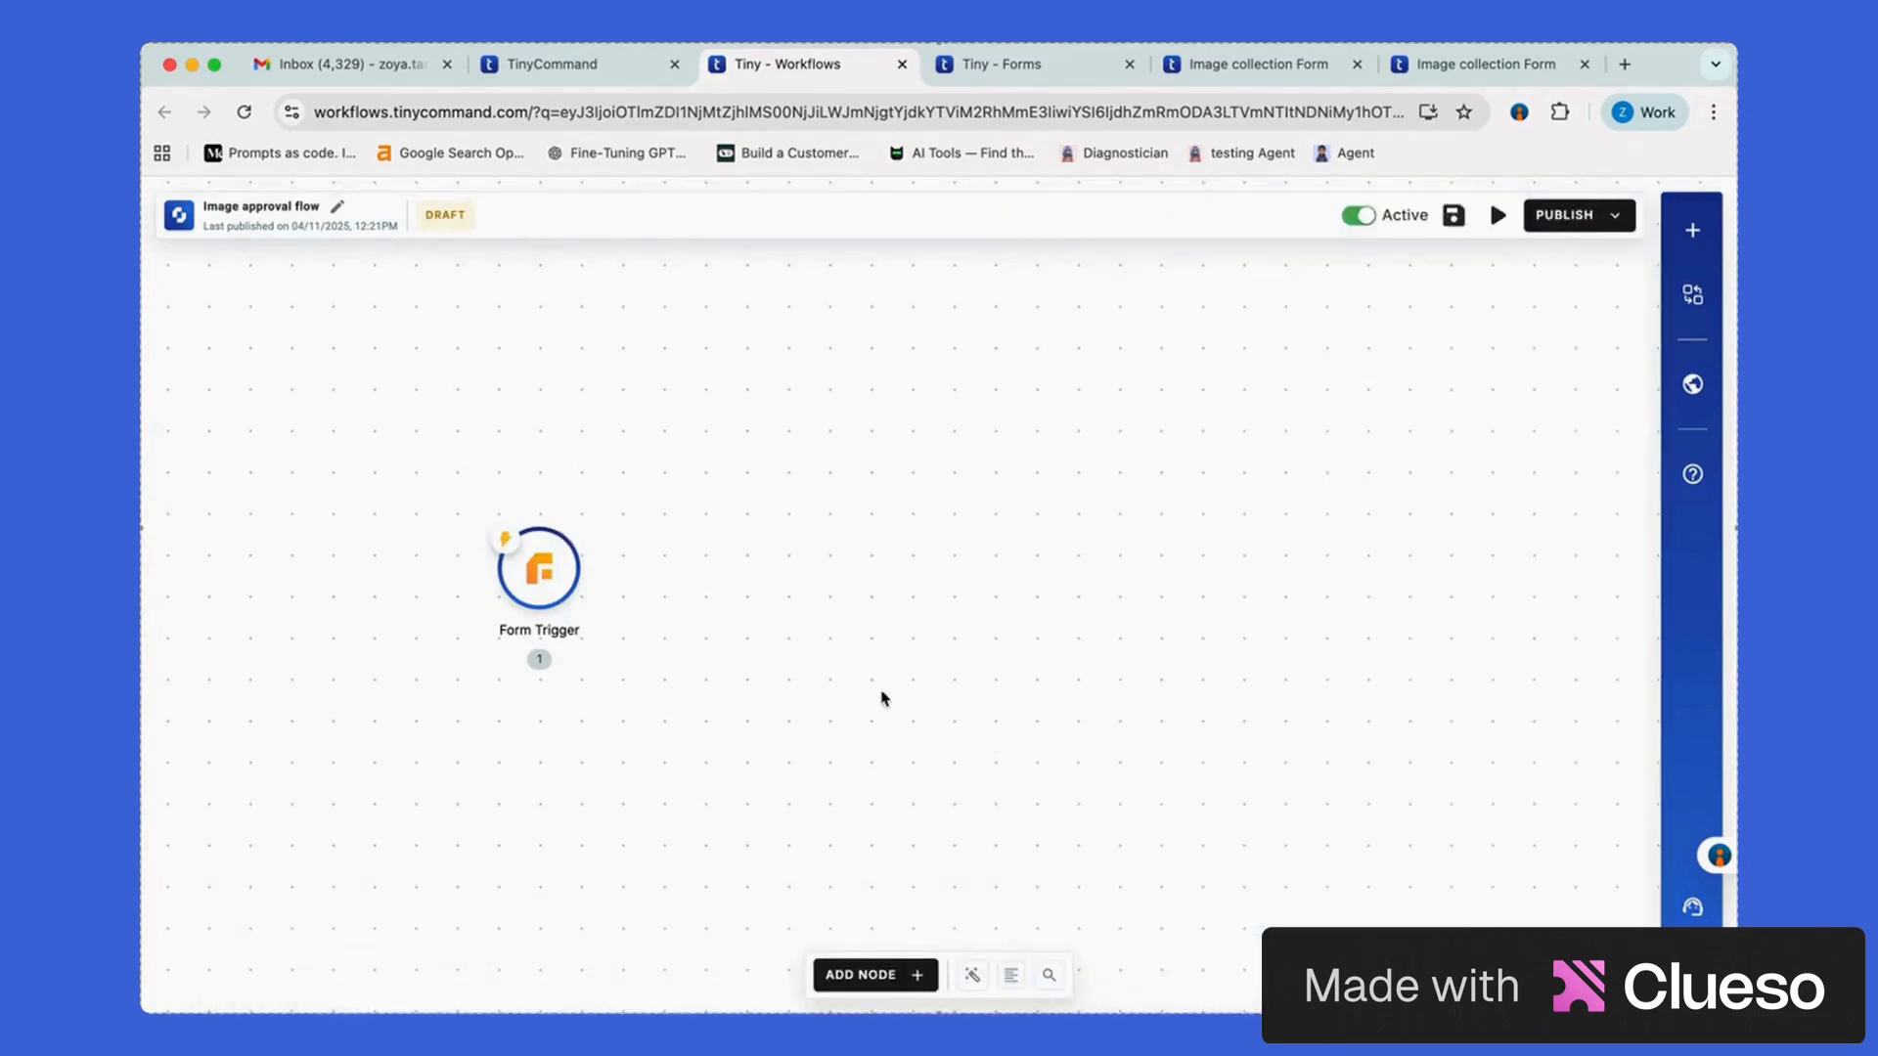
pyautogui.click(581, 570)
pyautogui.click(1118, 729)
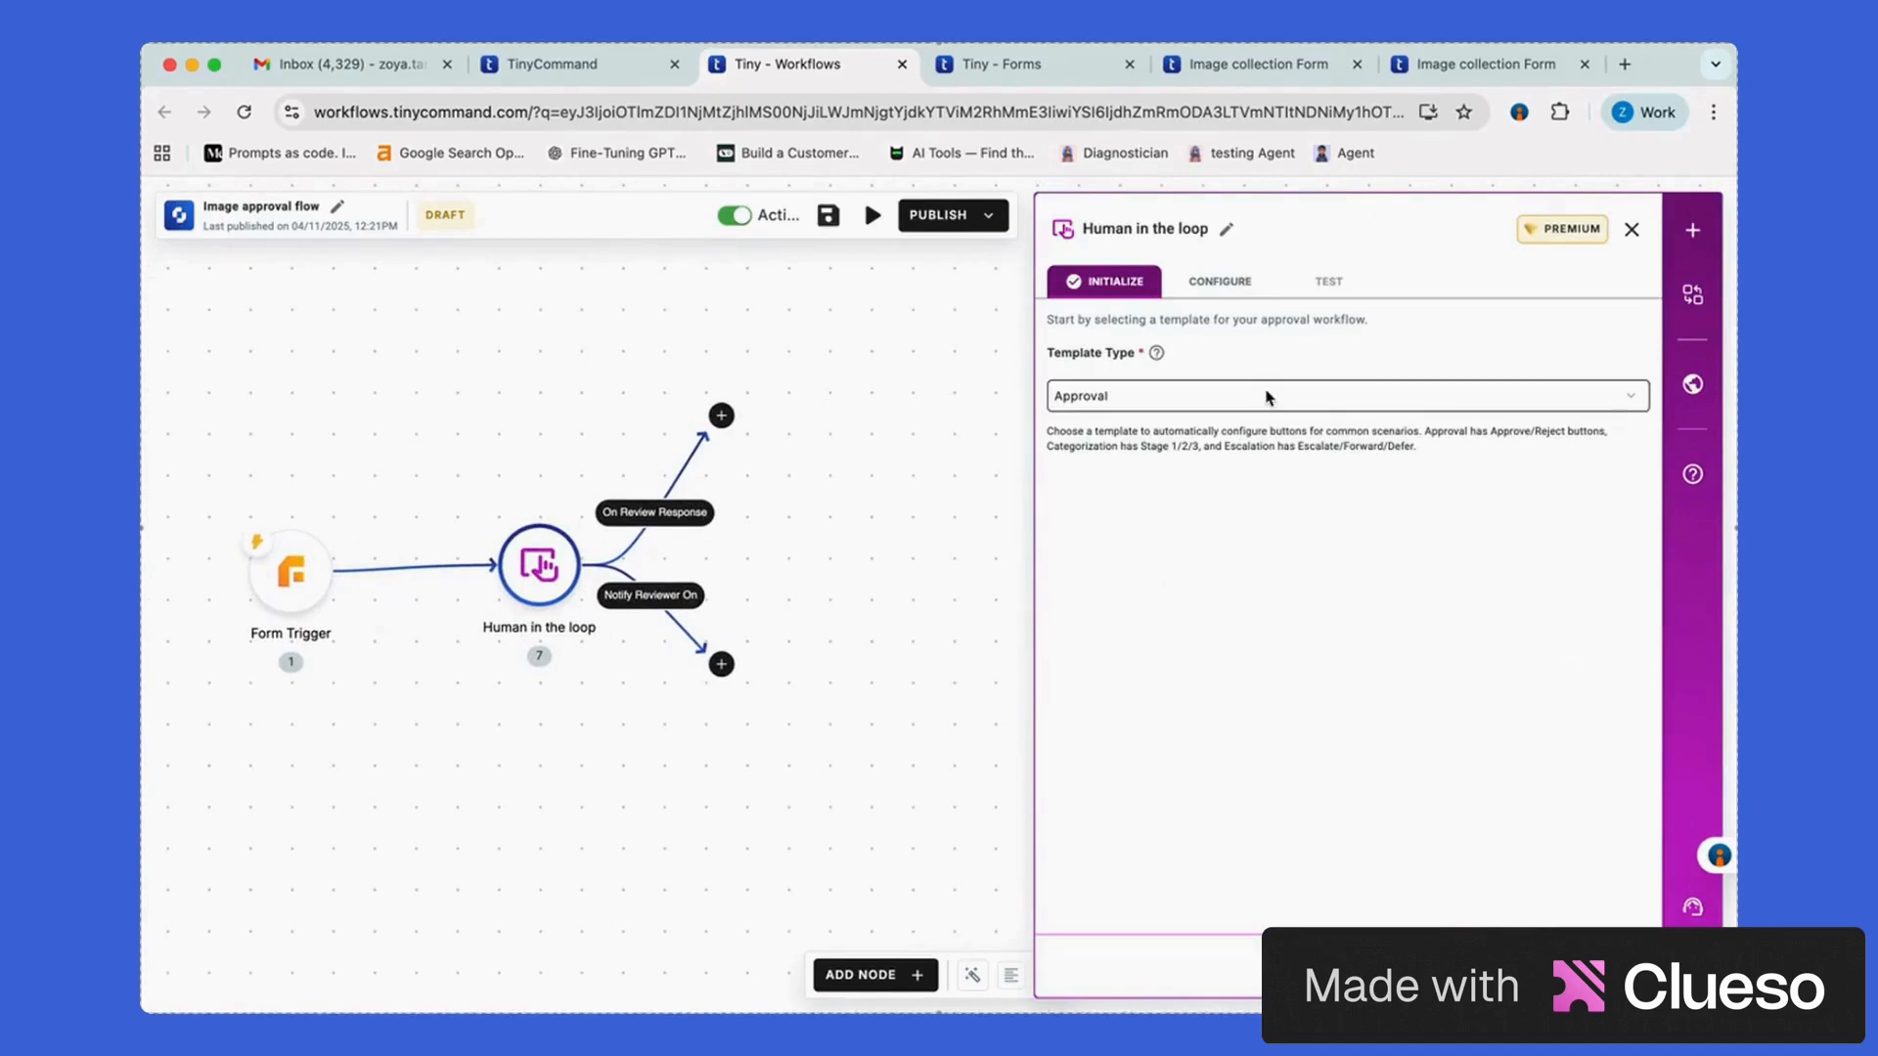
# Open the Human in the loop node's Configure tab and look over its approval settings
pyautogui.click(1219, 280)
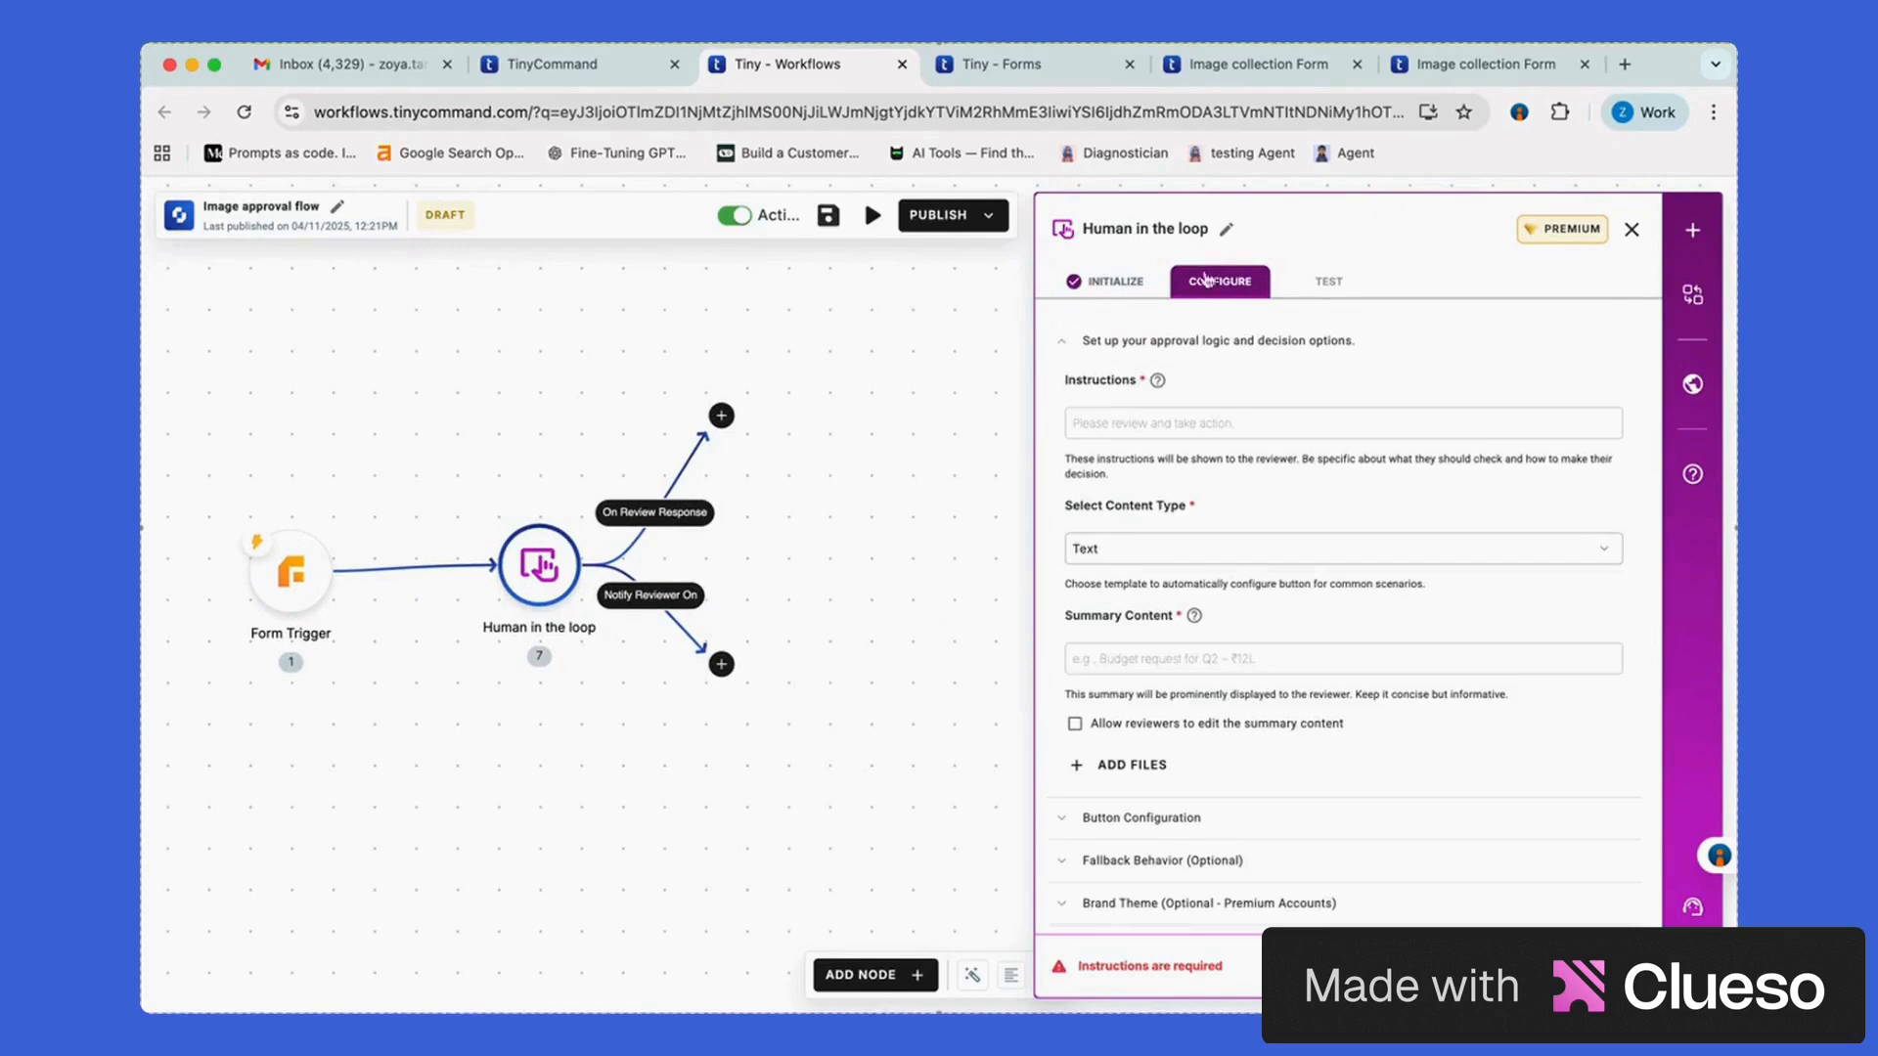
pyautogui.scroll(-1, 1328, 526)
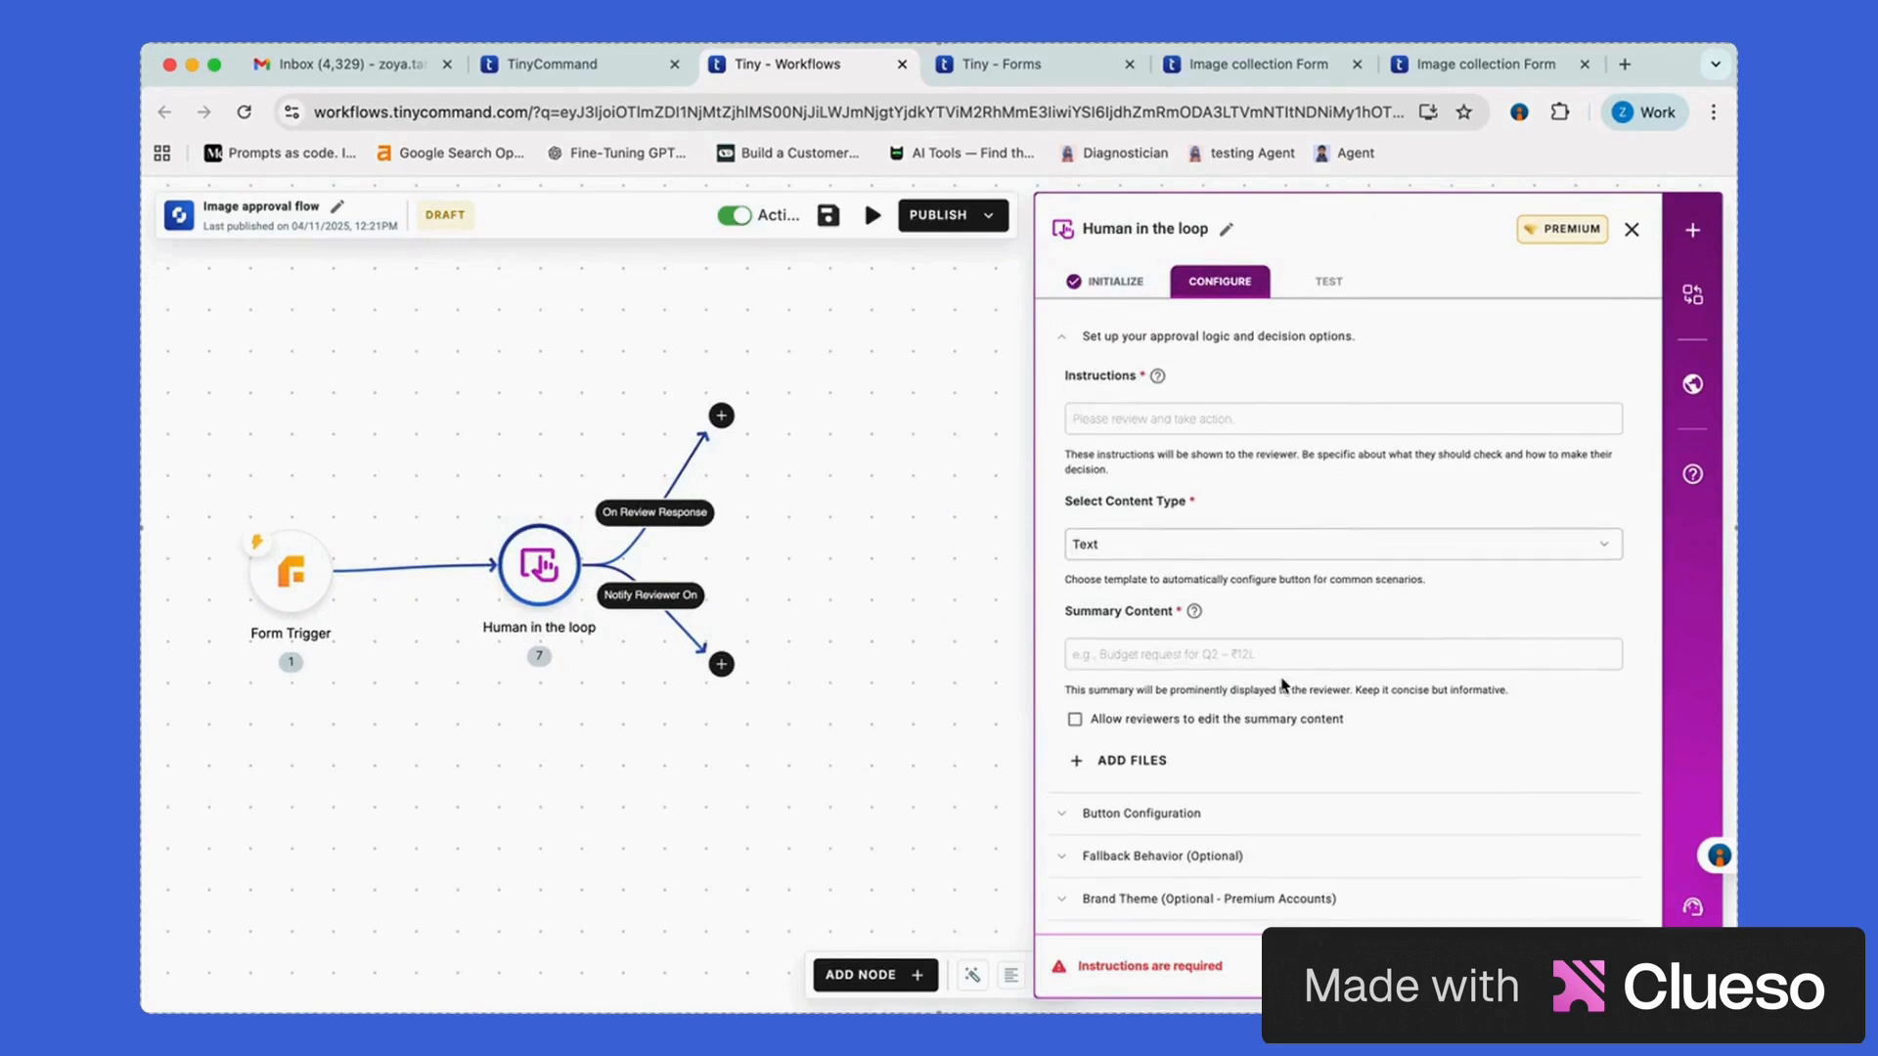
pyautogui.scroll(1, 1285, 684)
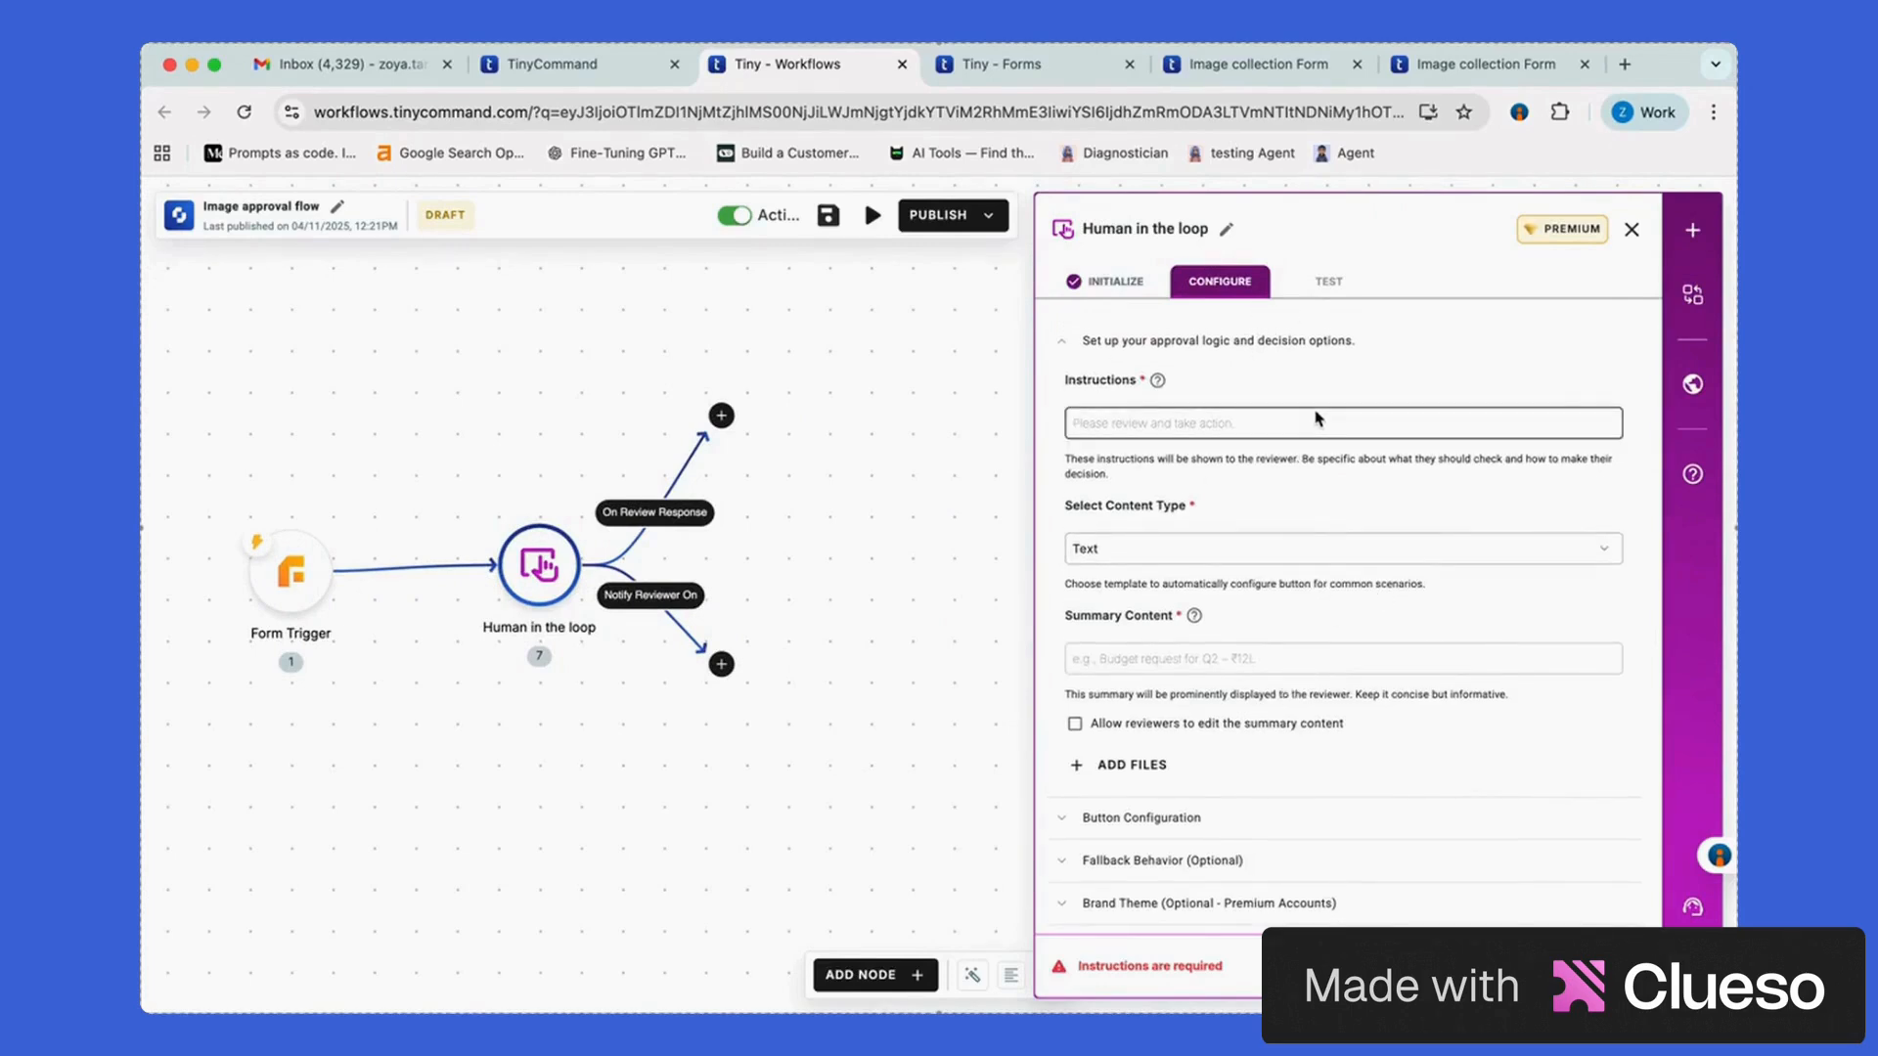
pyautogui.moveTo(1157, 382)
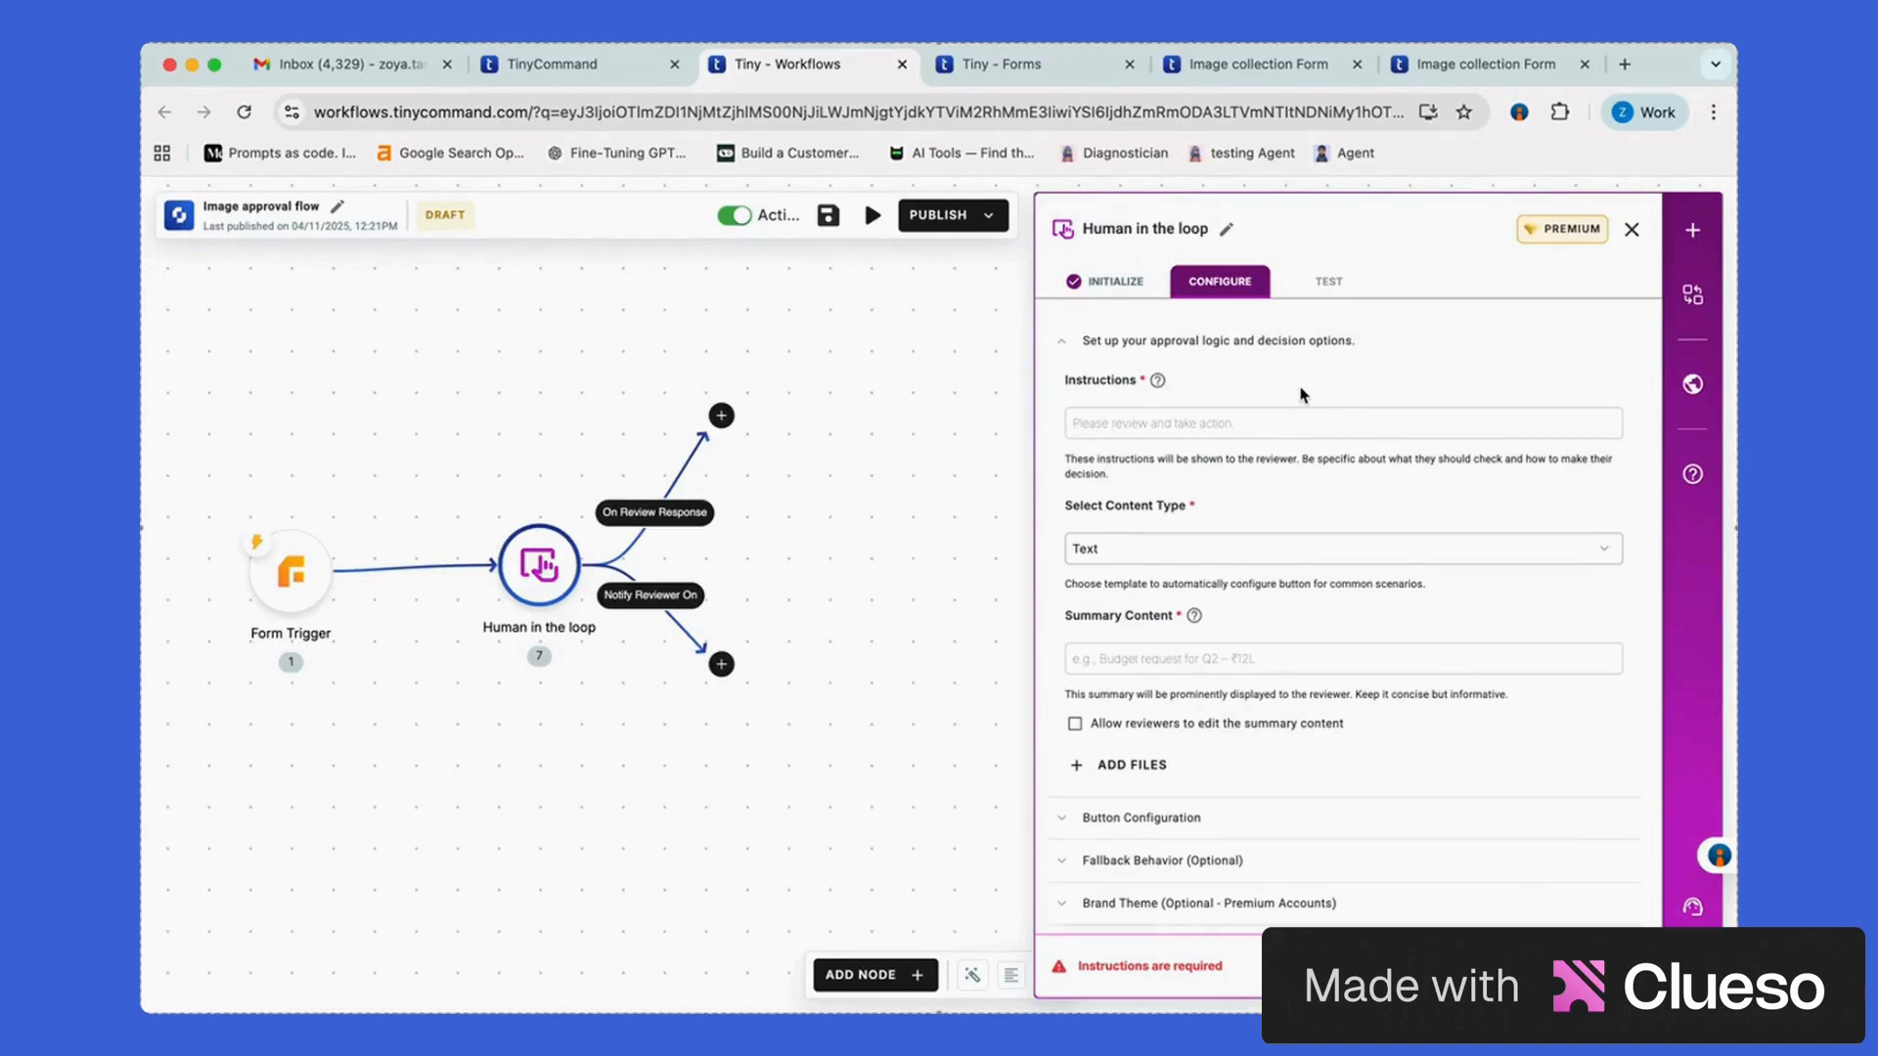
# Write the instructions 'PLease approve or reject the request for the' followed by the Form Trigger's name answer
pyautogui.click(1305, 418)
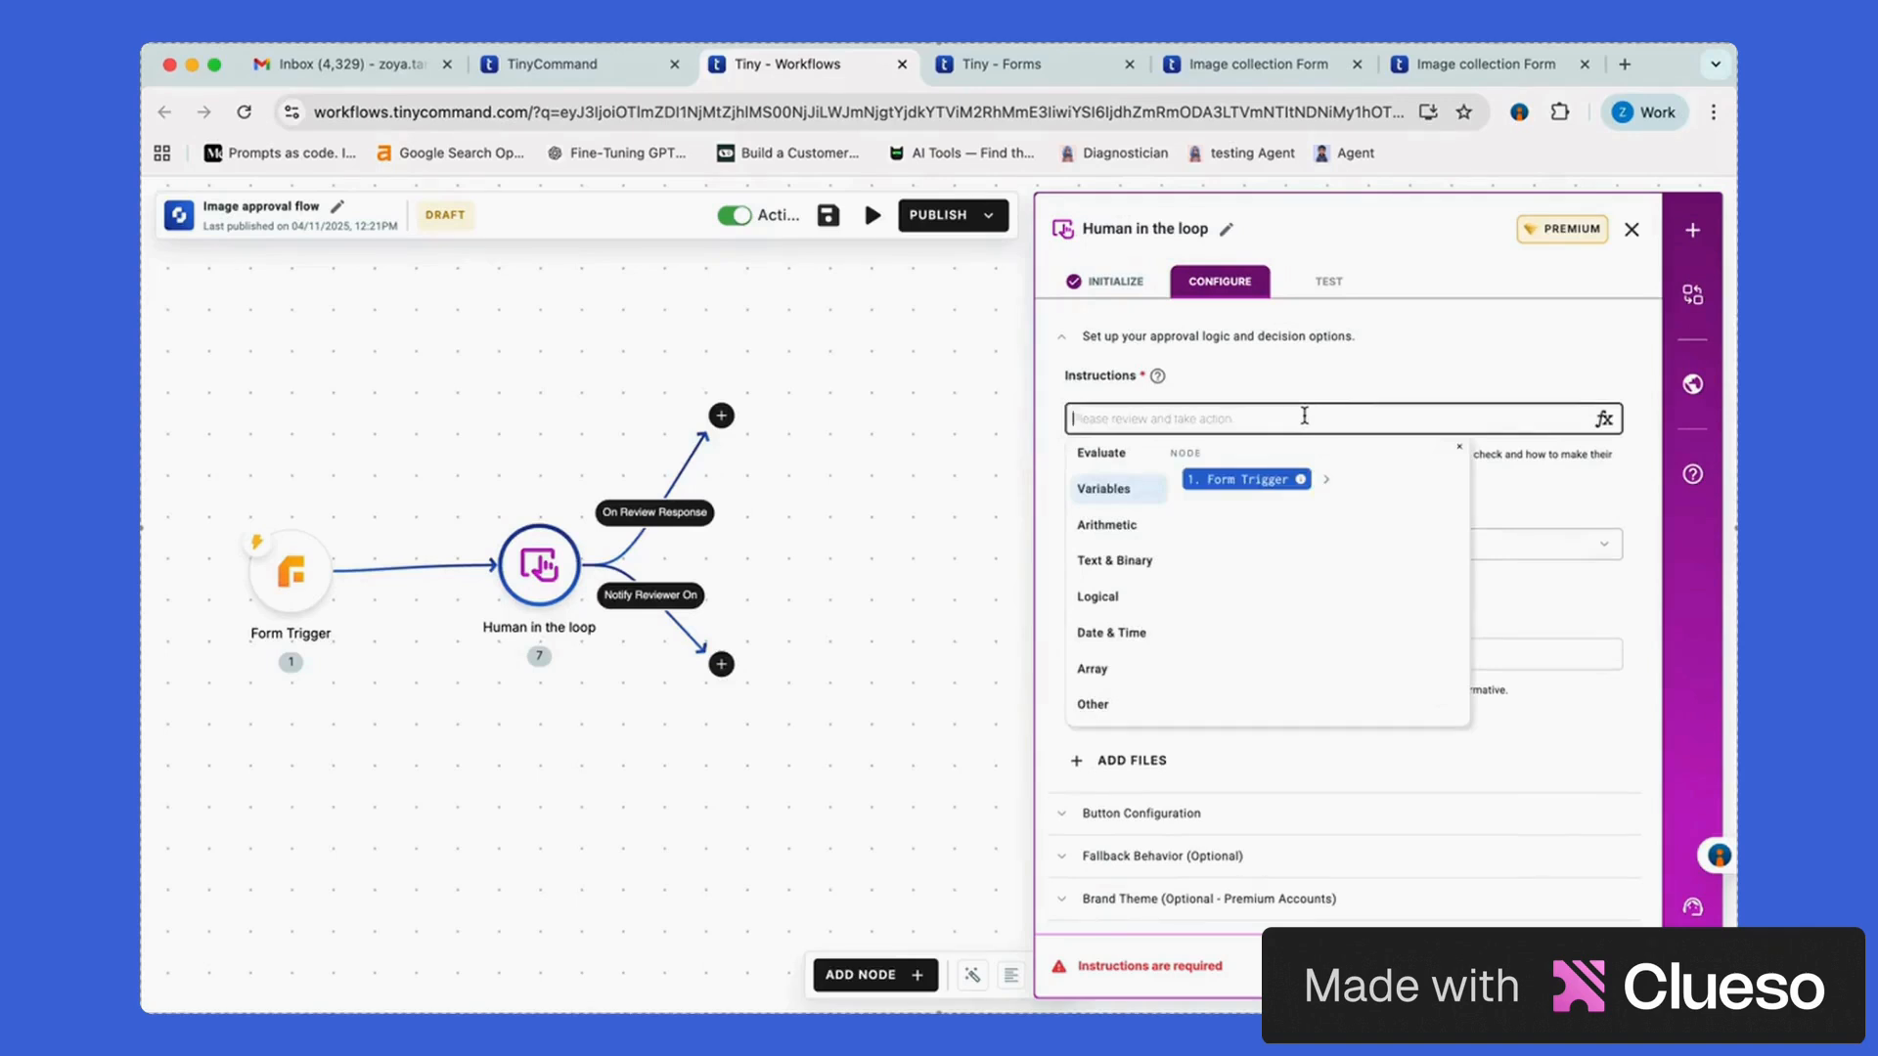
pyautogui.write('PLe')
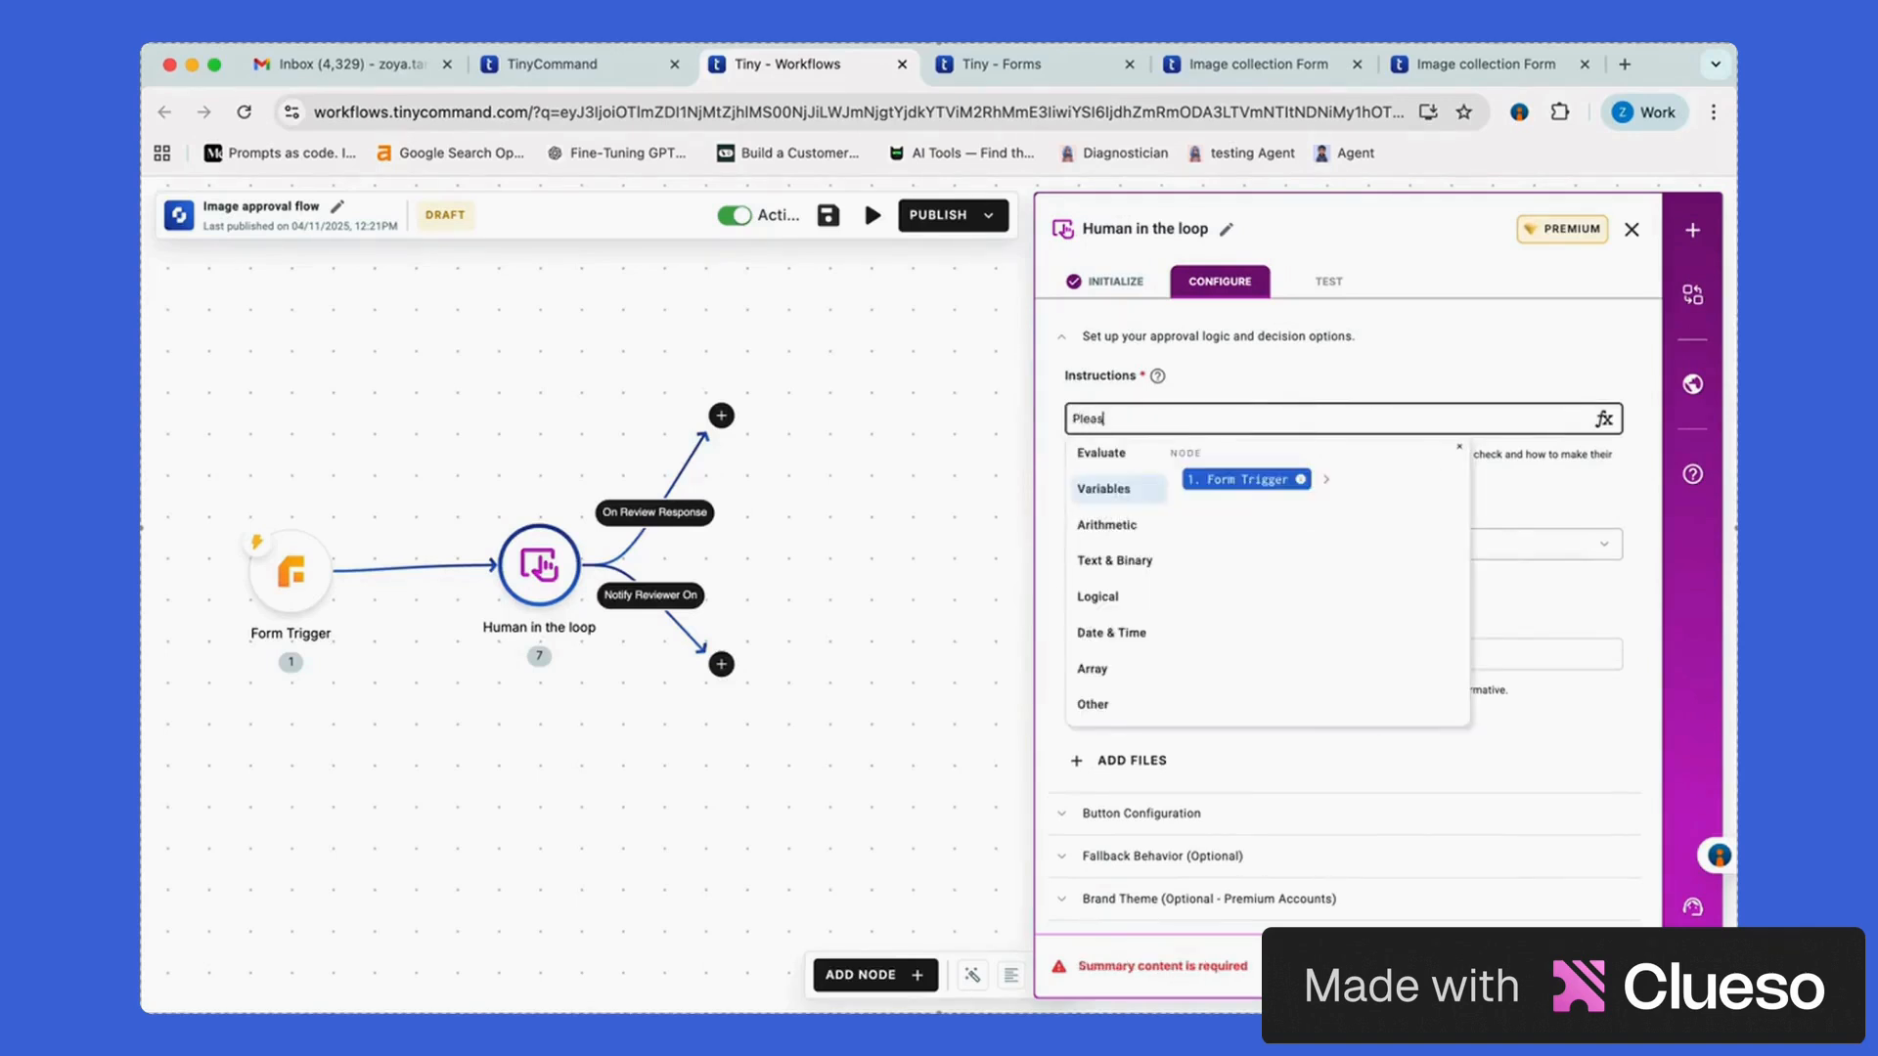
pyautogui.write('ase approve or reject the request for the')
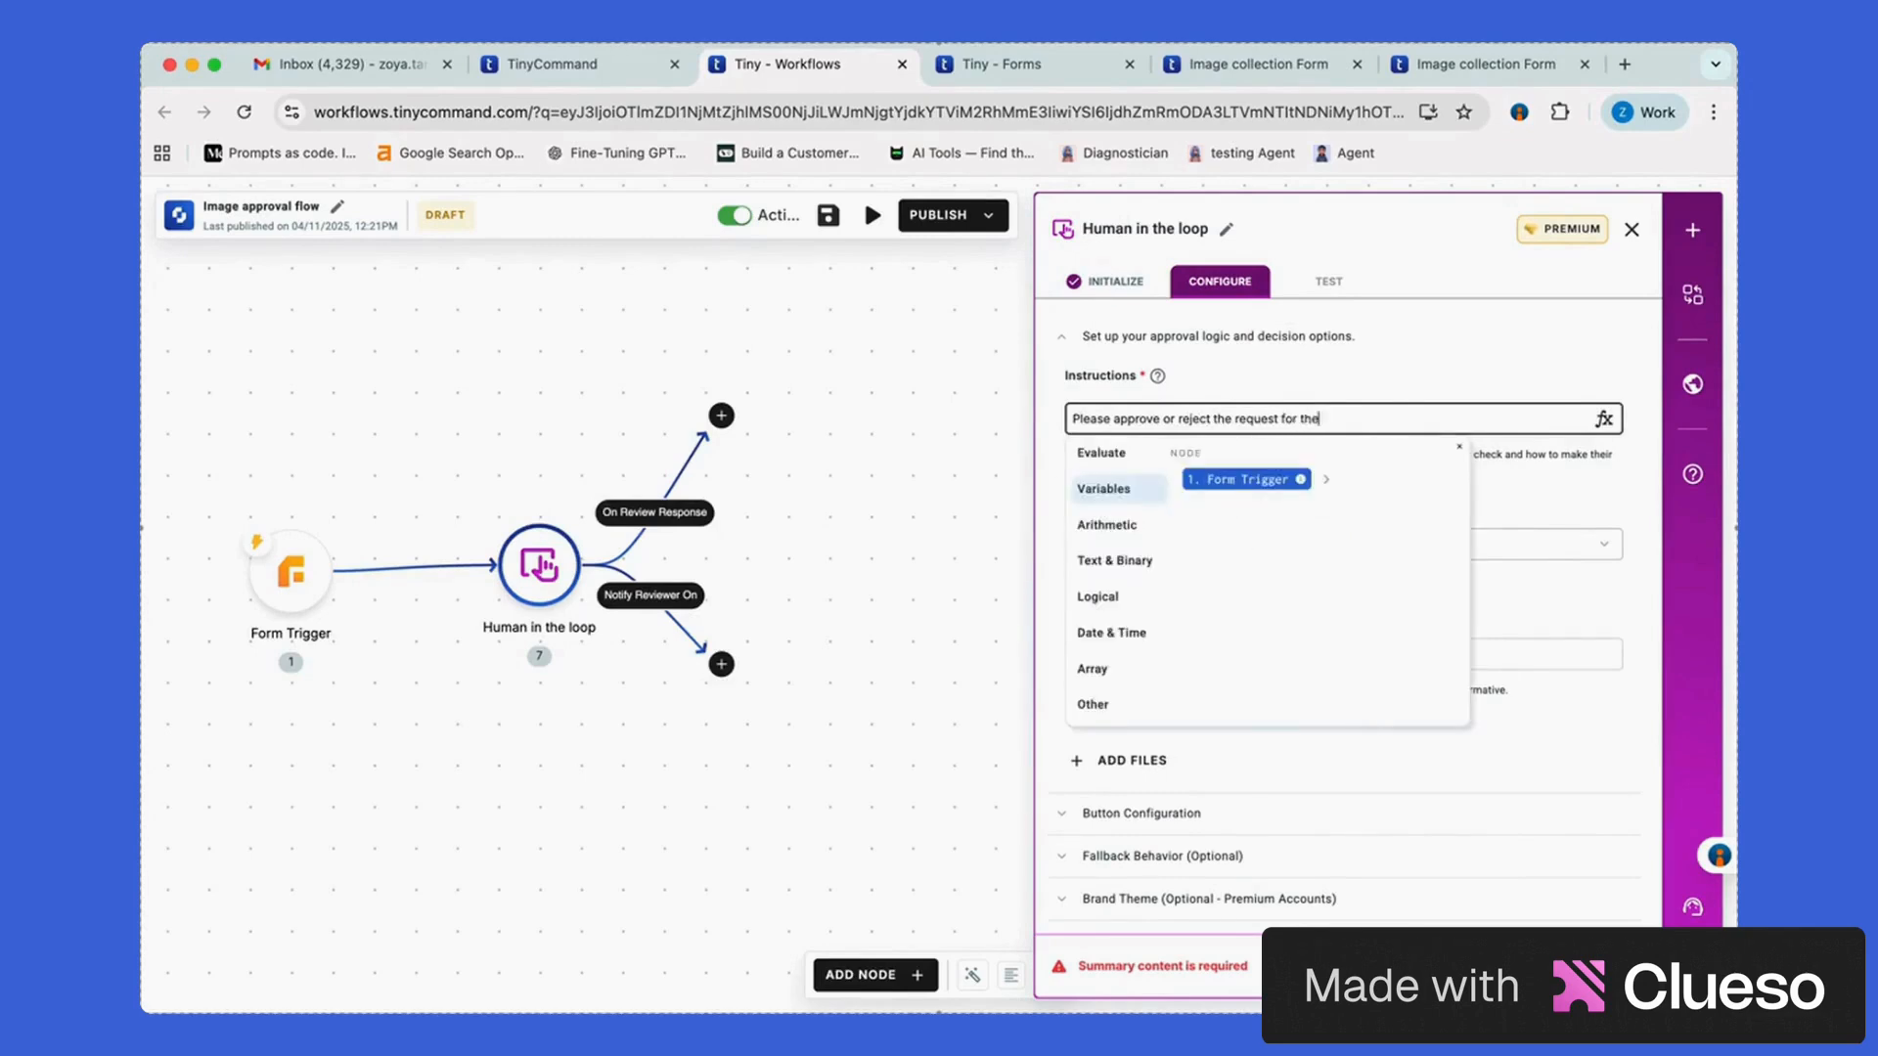
pyautogui.click(1329, 482)
pyautogui.click(1270, 533)
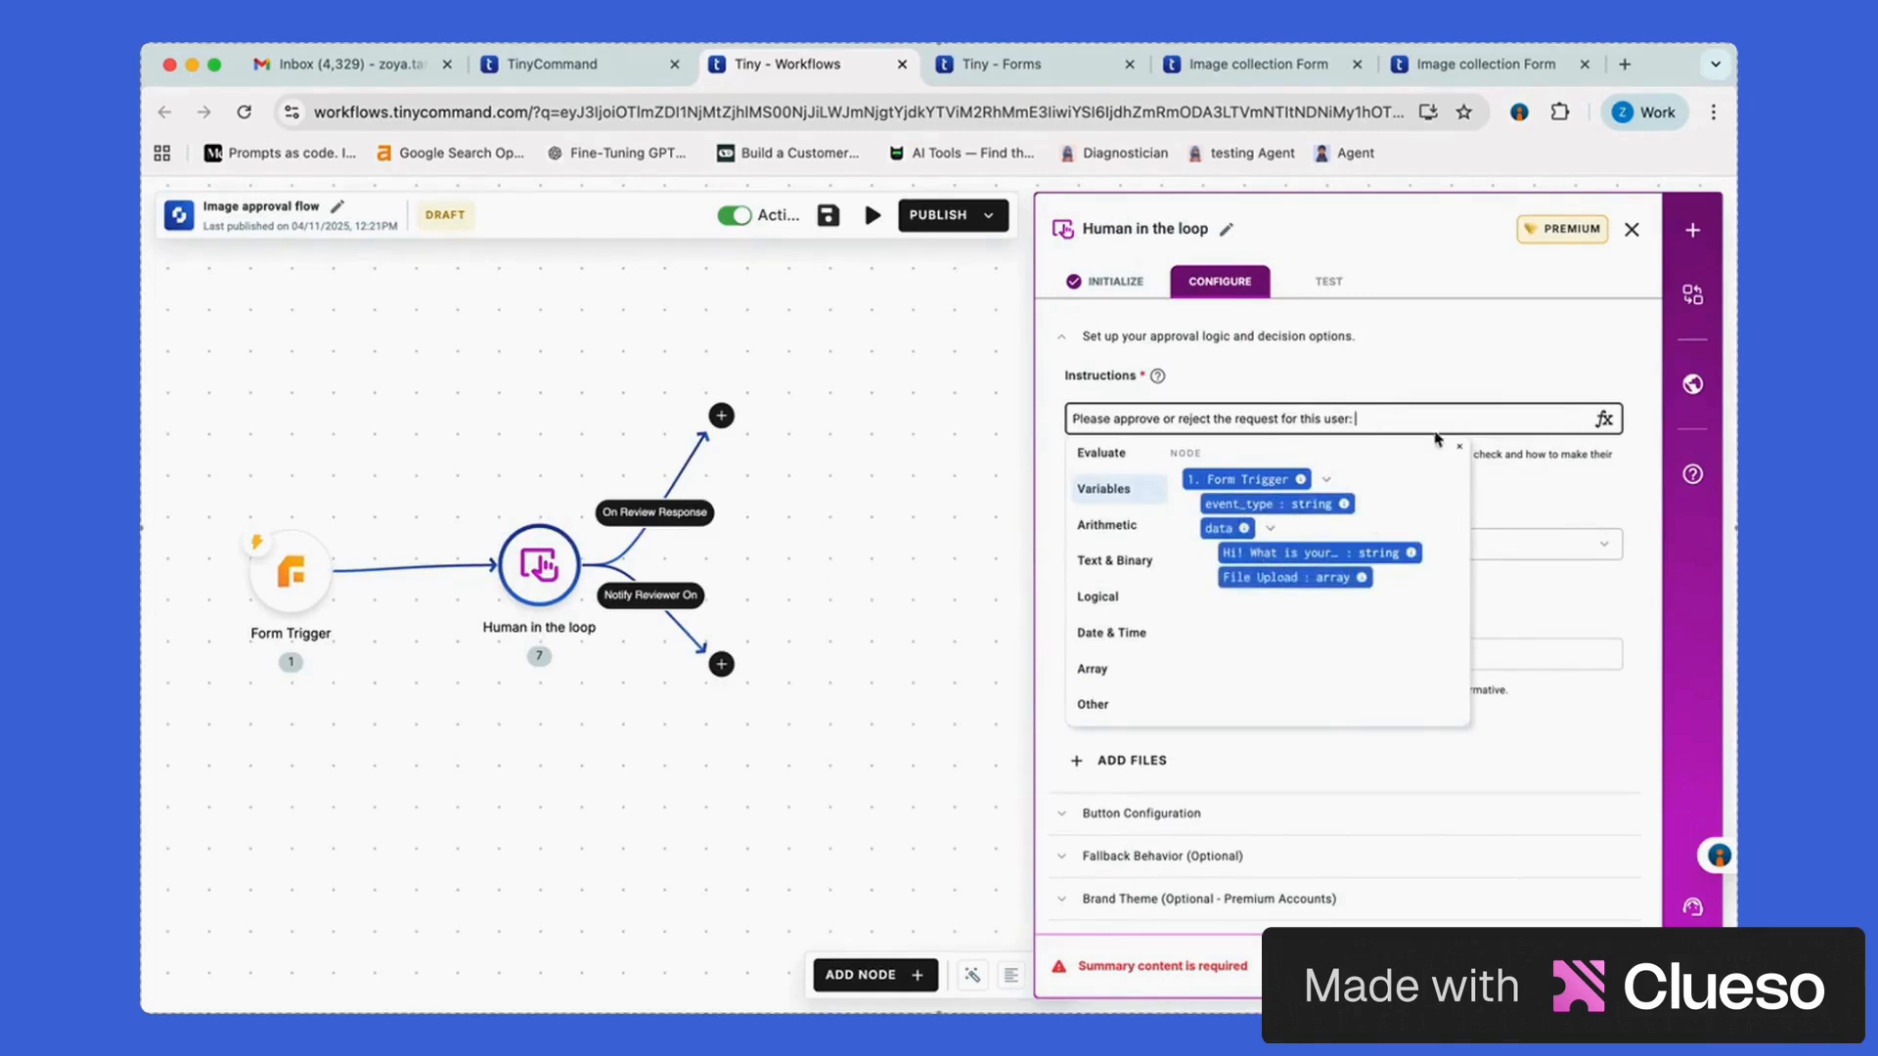
pyautogui.click(1372, 554)
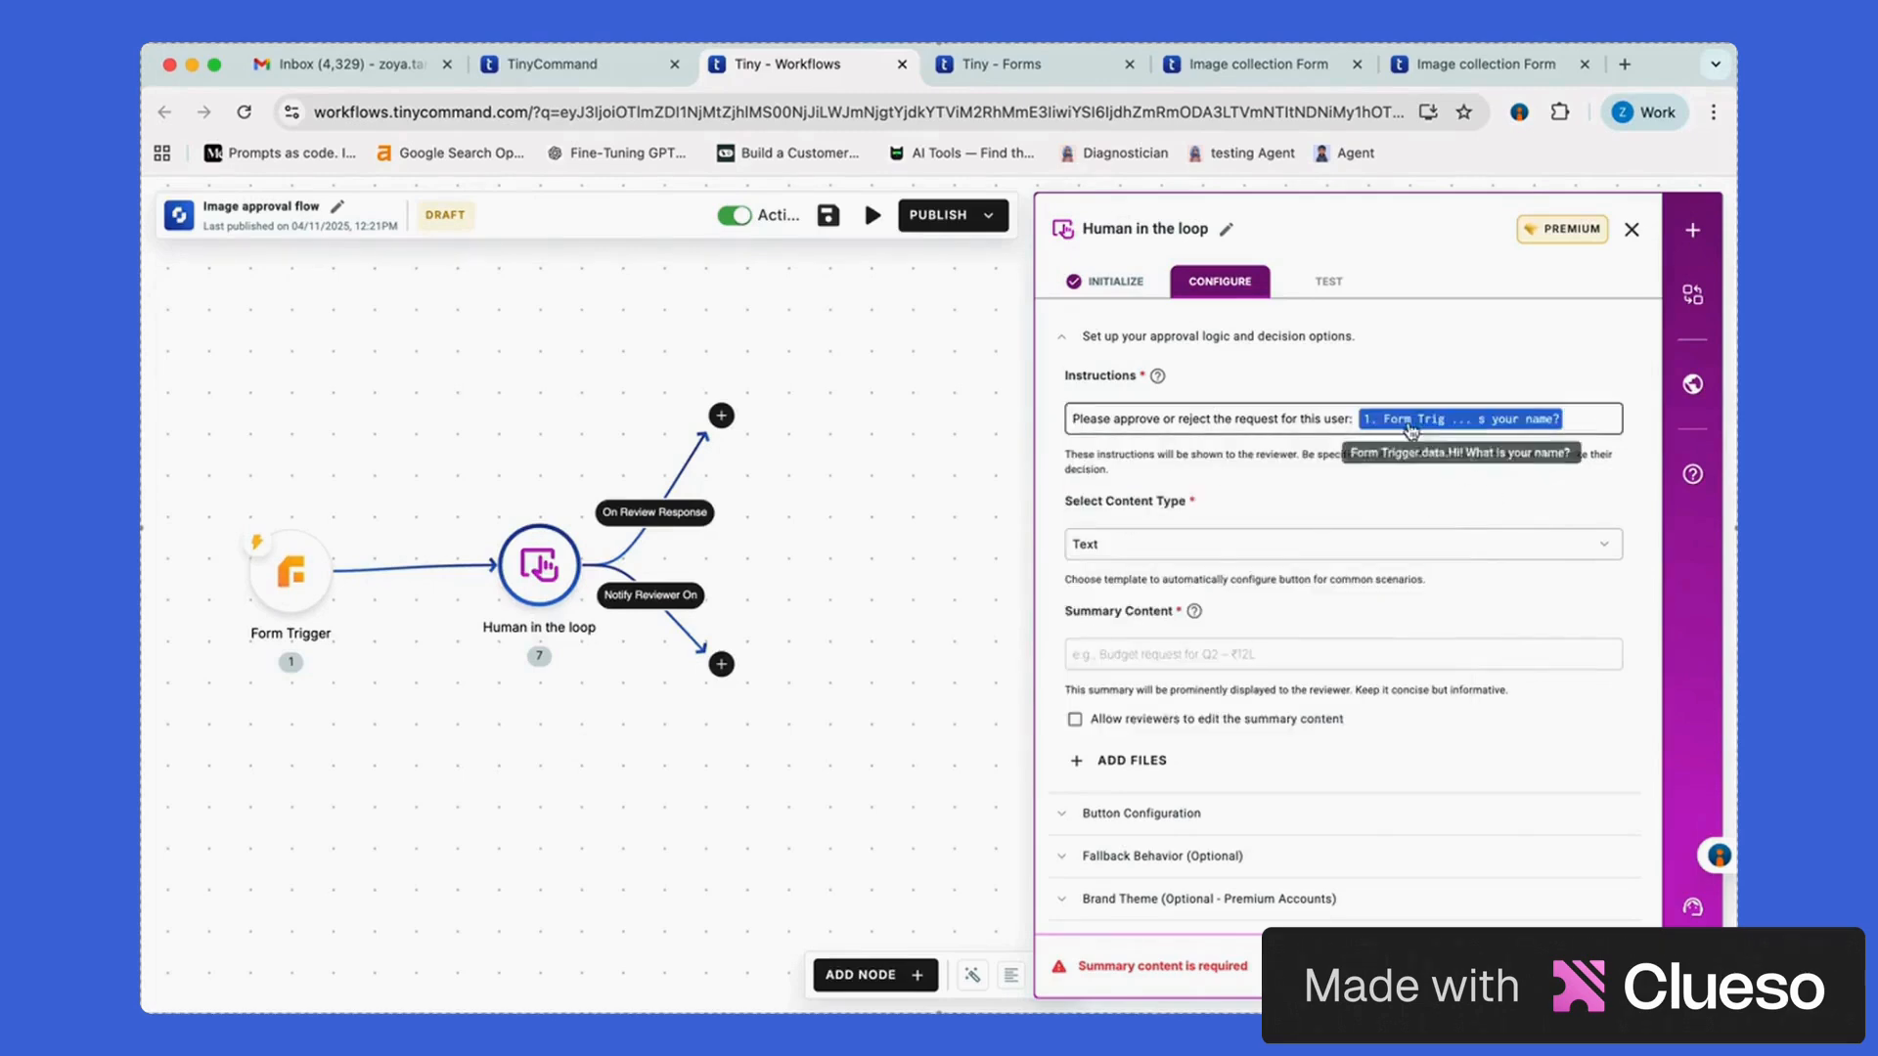
# Keep the content type as Text and move on to the summary content
pyautogui.click(1247, 555)
pyautogui.click(1221, 589)
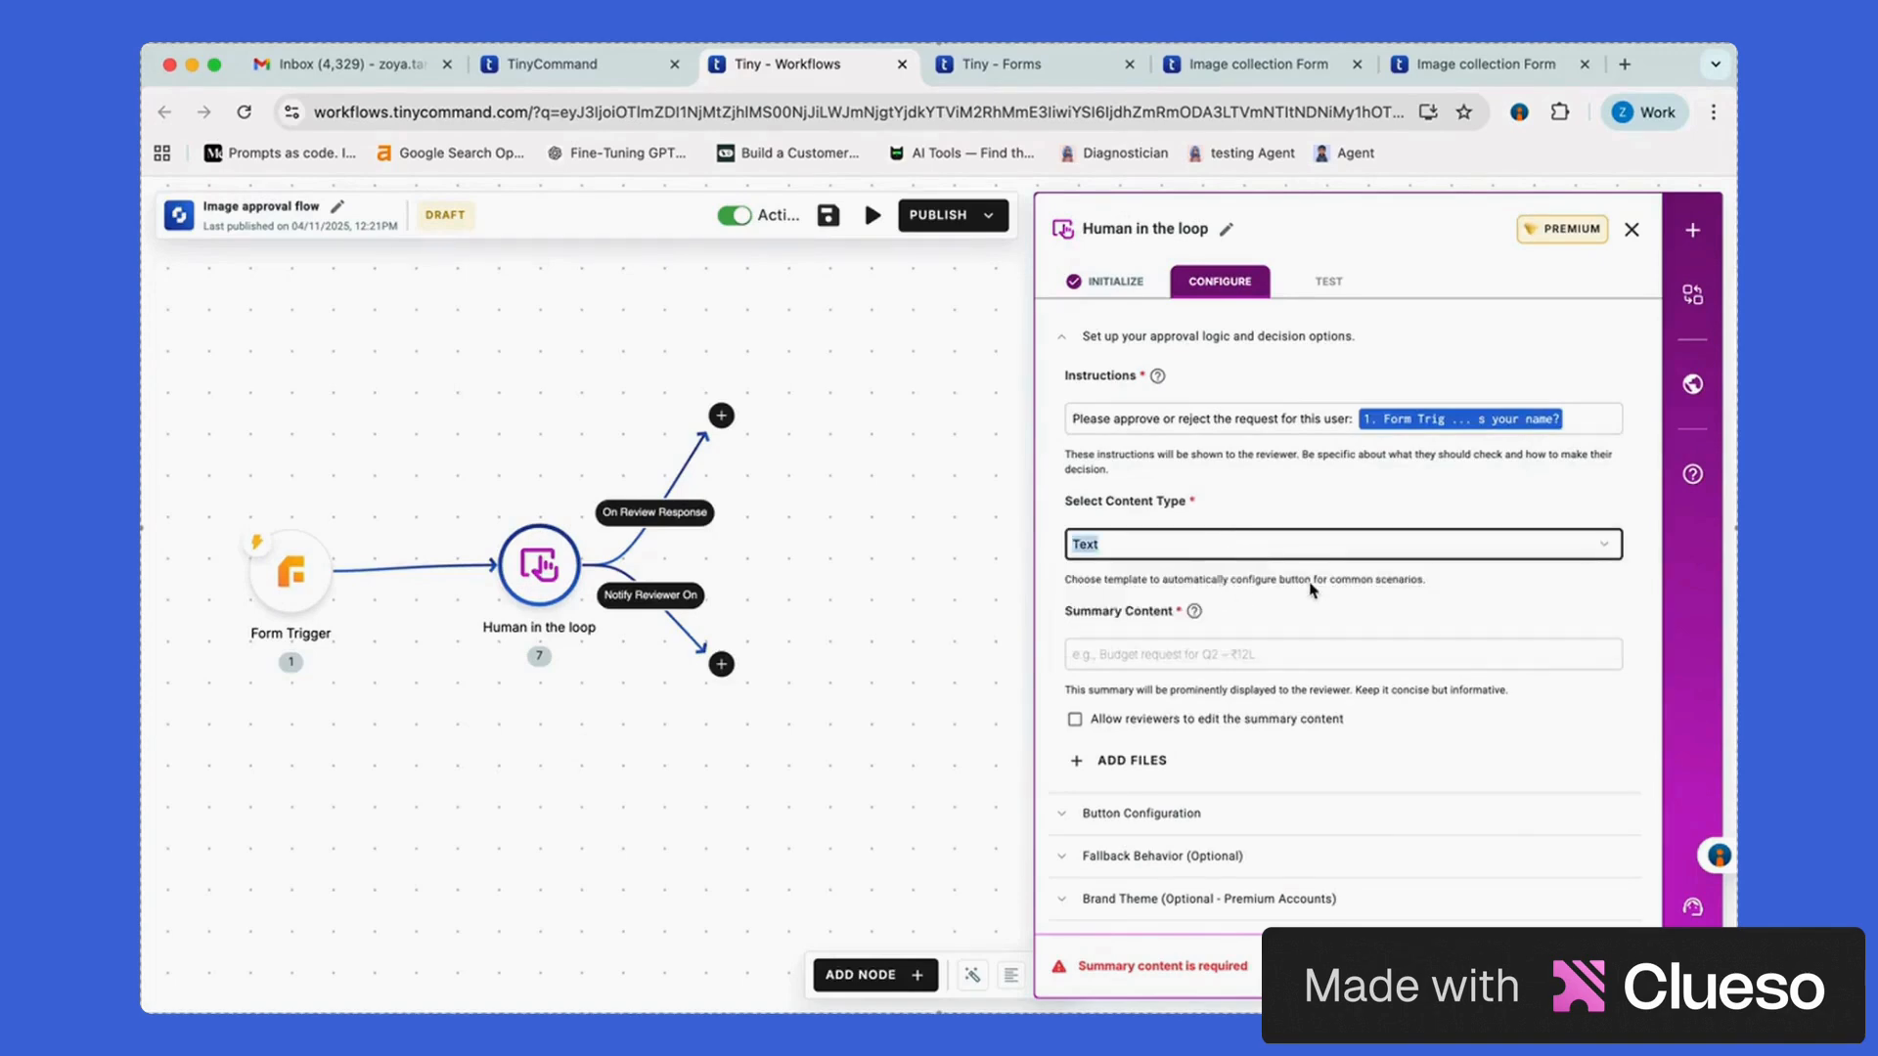
pyautogui.click(1259, 665)
pyautogui.click(1237, 655)
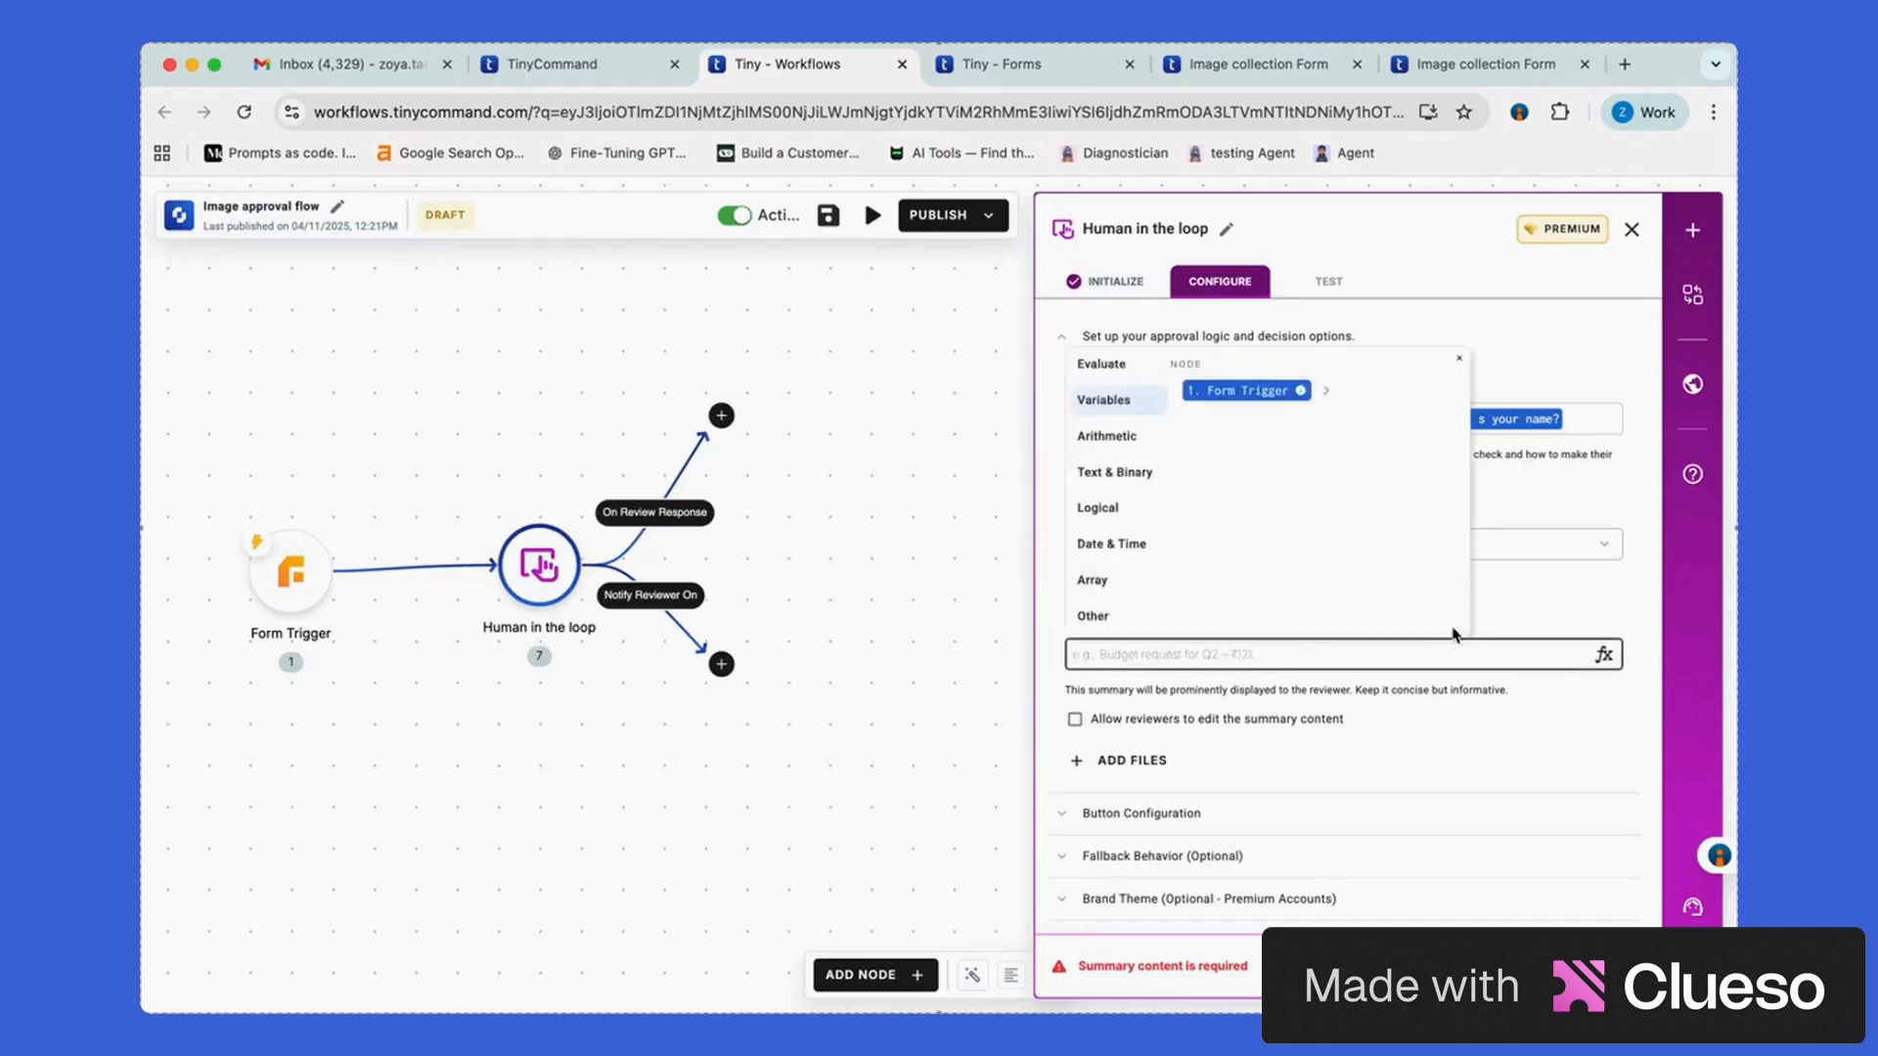
# Enter 'Comments for rejection:' as the summary content and bring up the file attachment options
pyautogui.click(1524, 614)
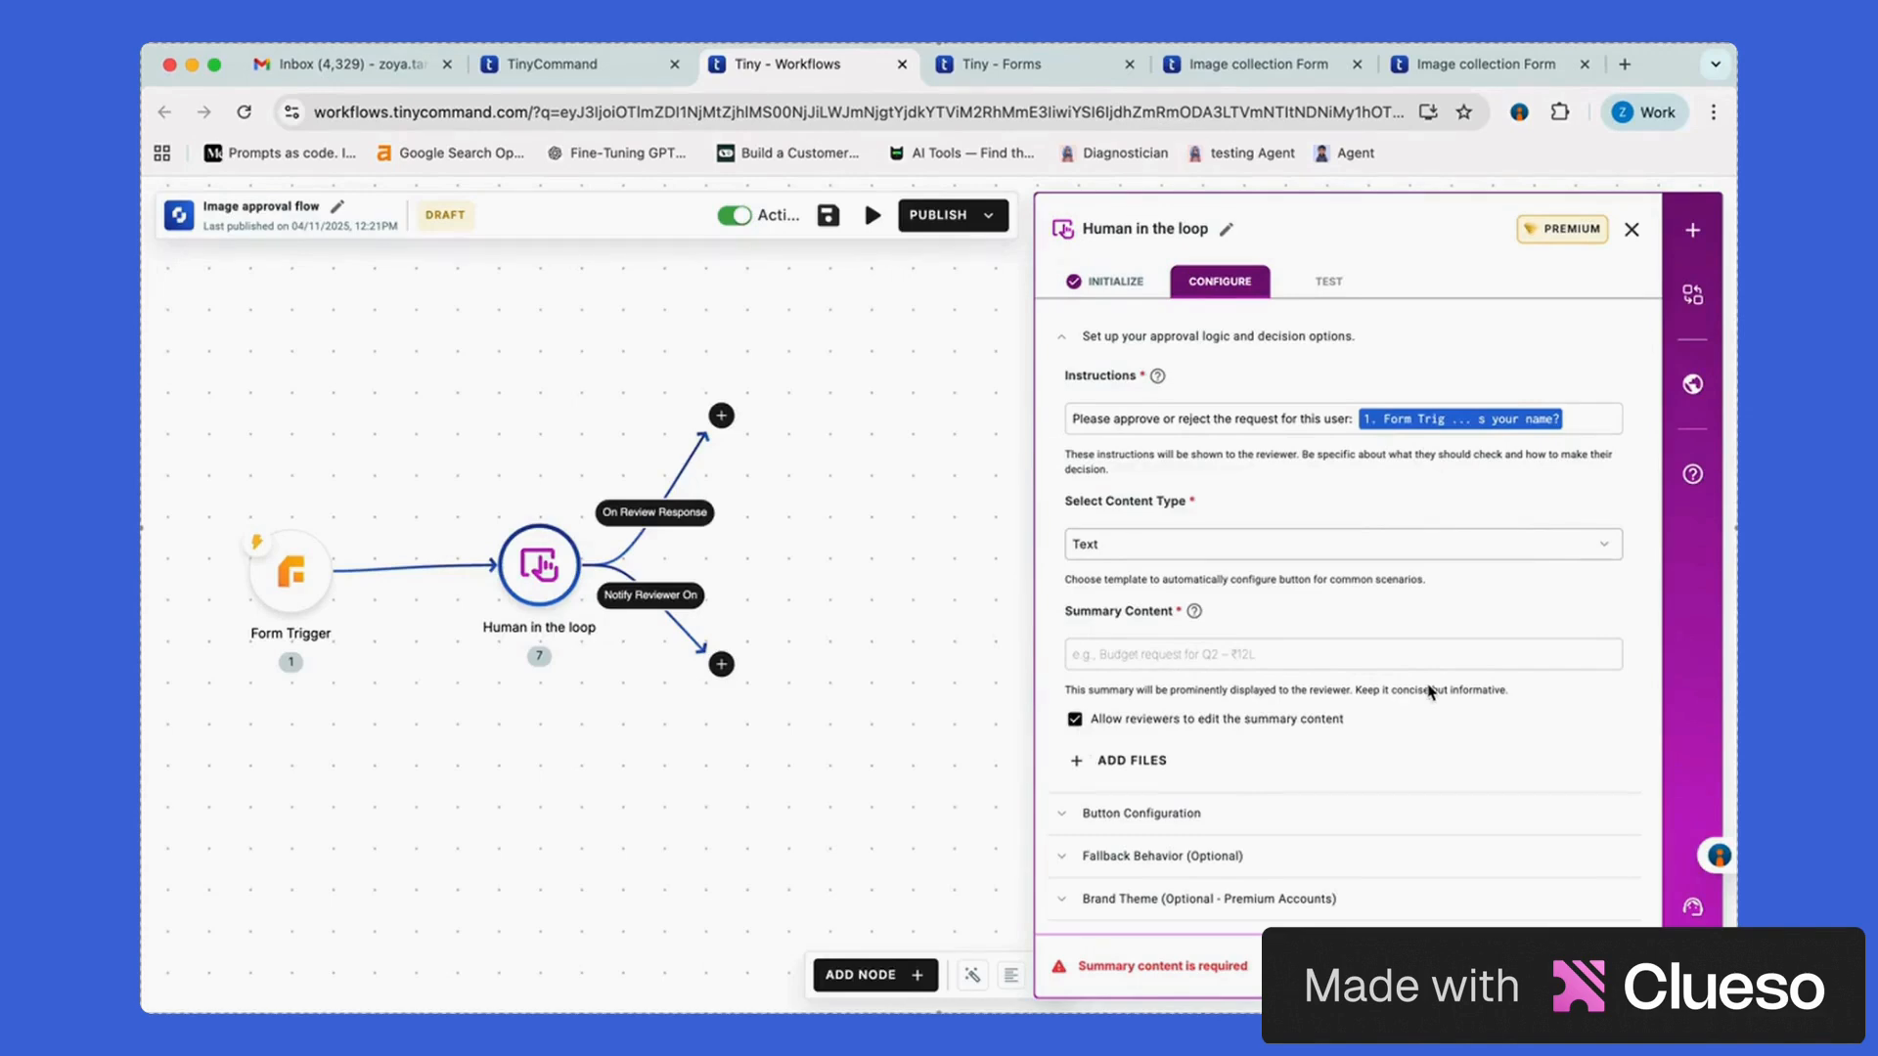
pyautogui.click(1299, 656)
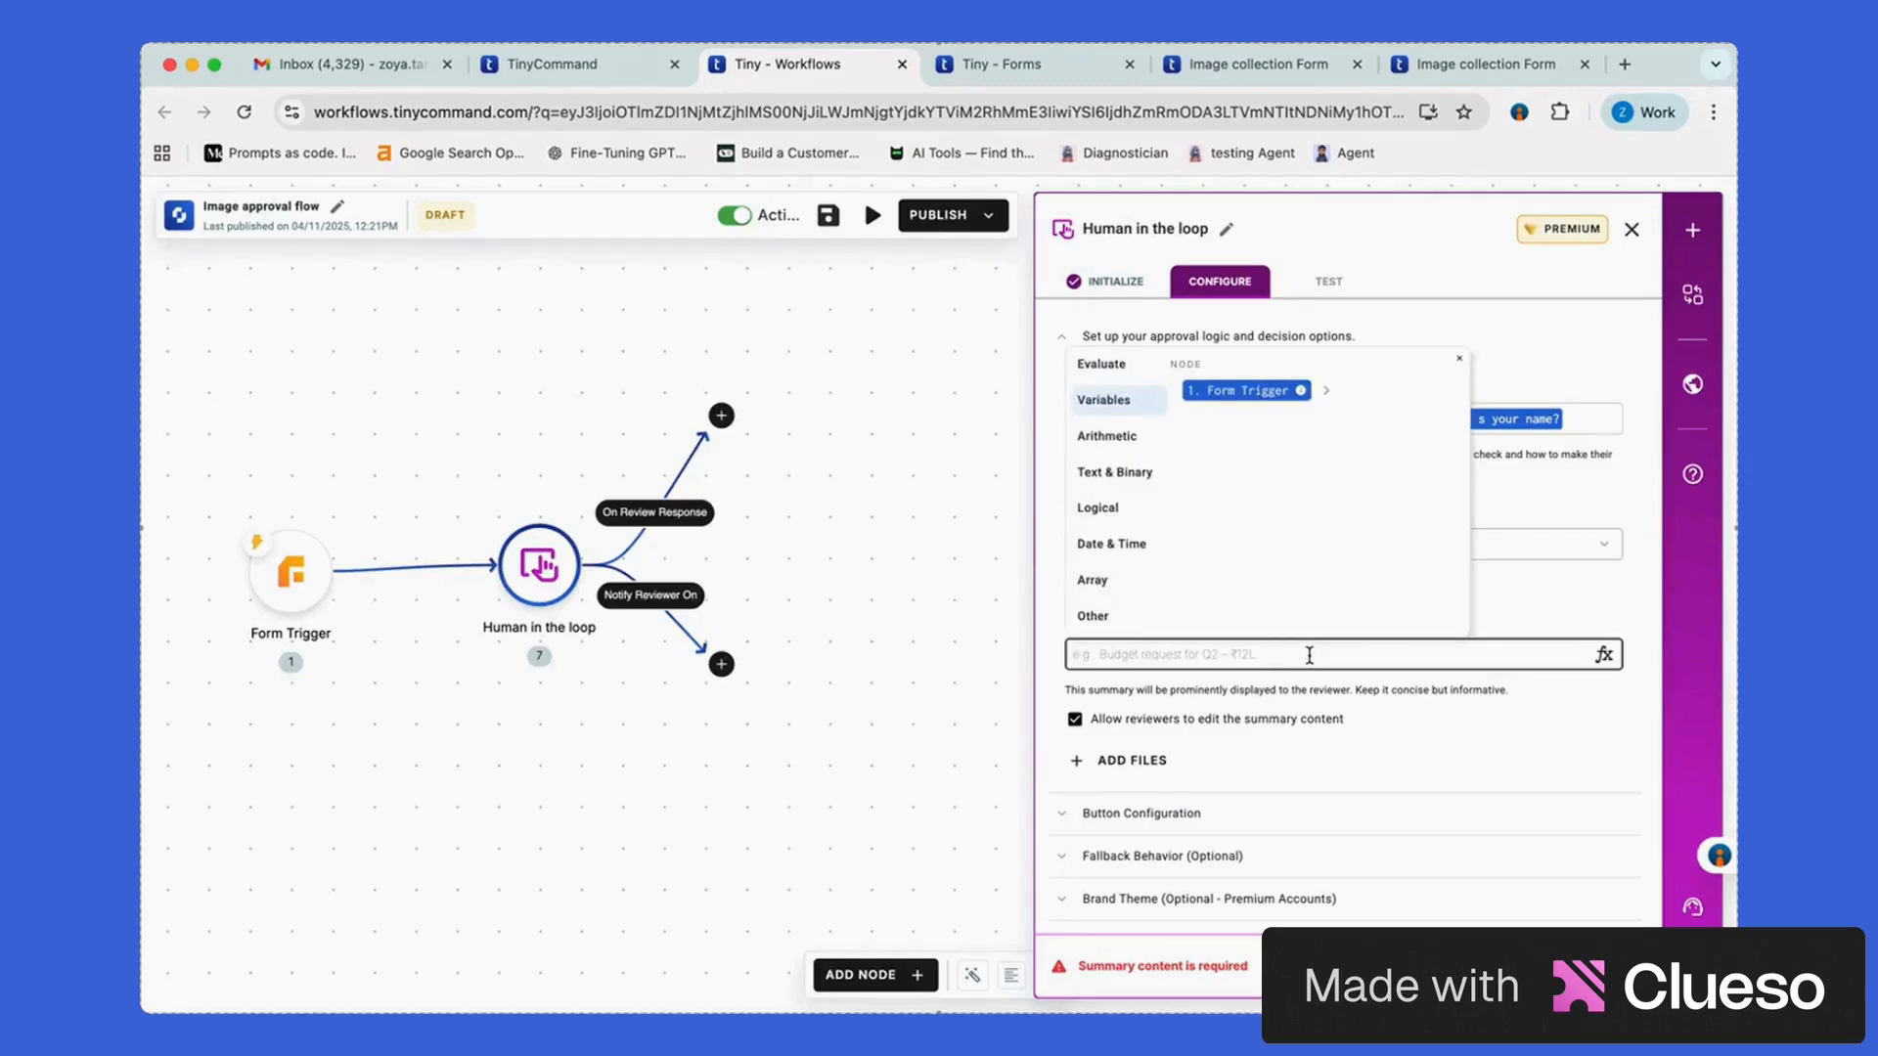
pyautogui.write('Comments for reje')
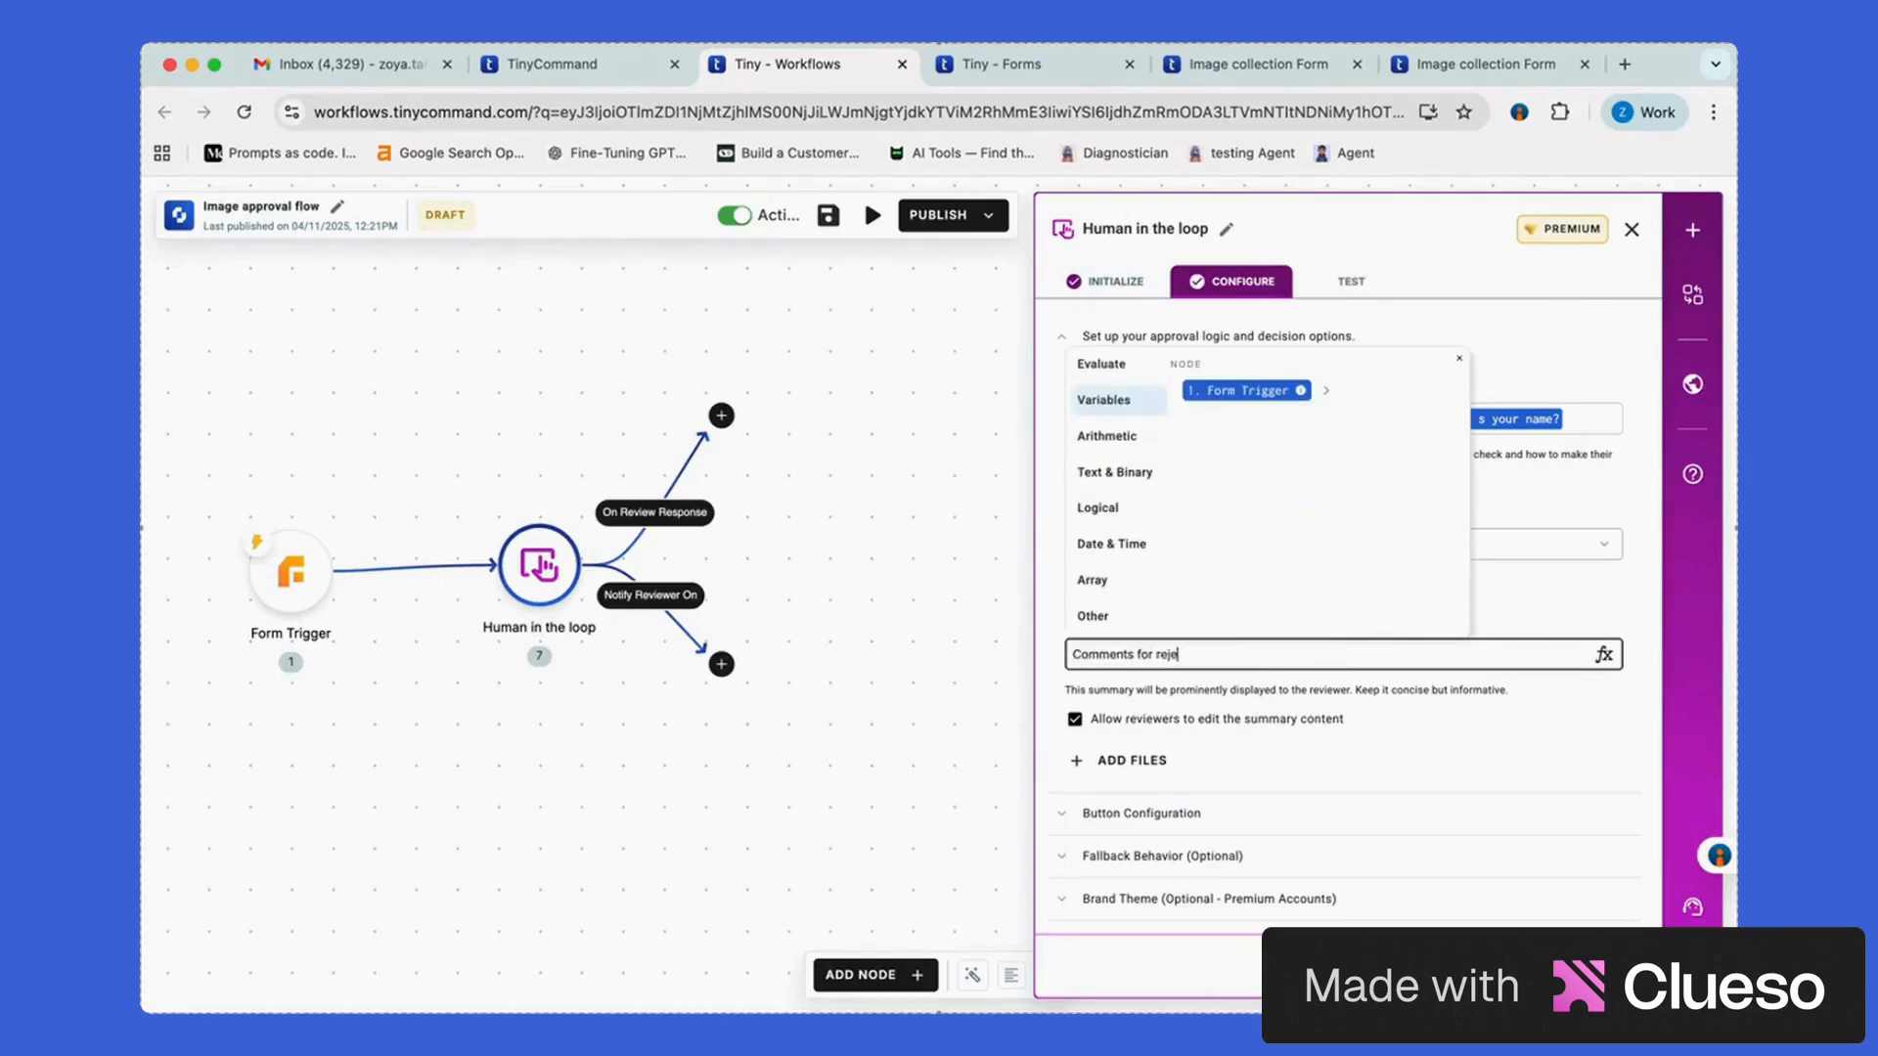
pyautogui.write('ction:')
pyautogui.click(1149, 768)
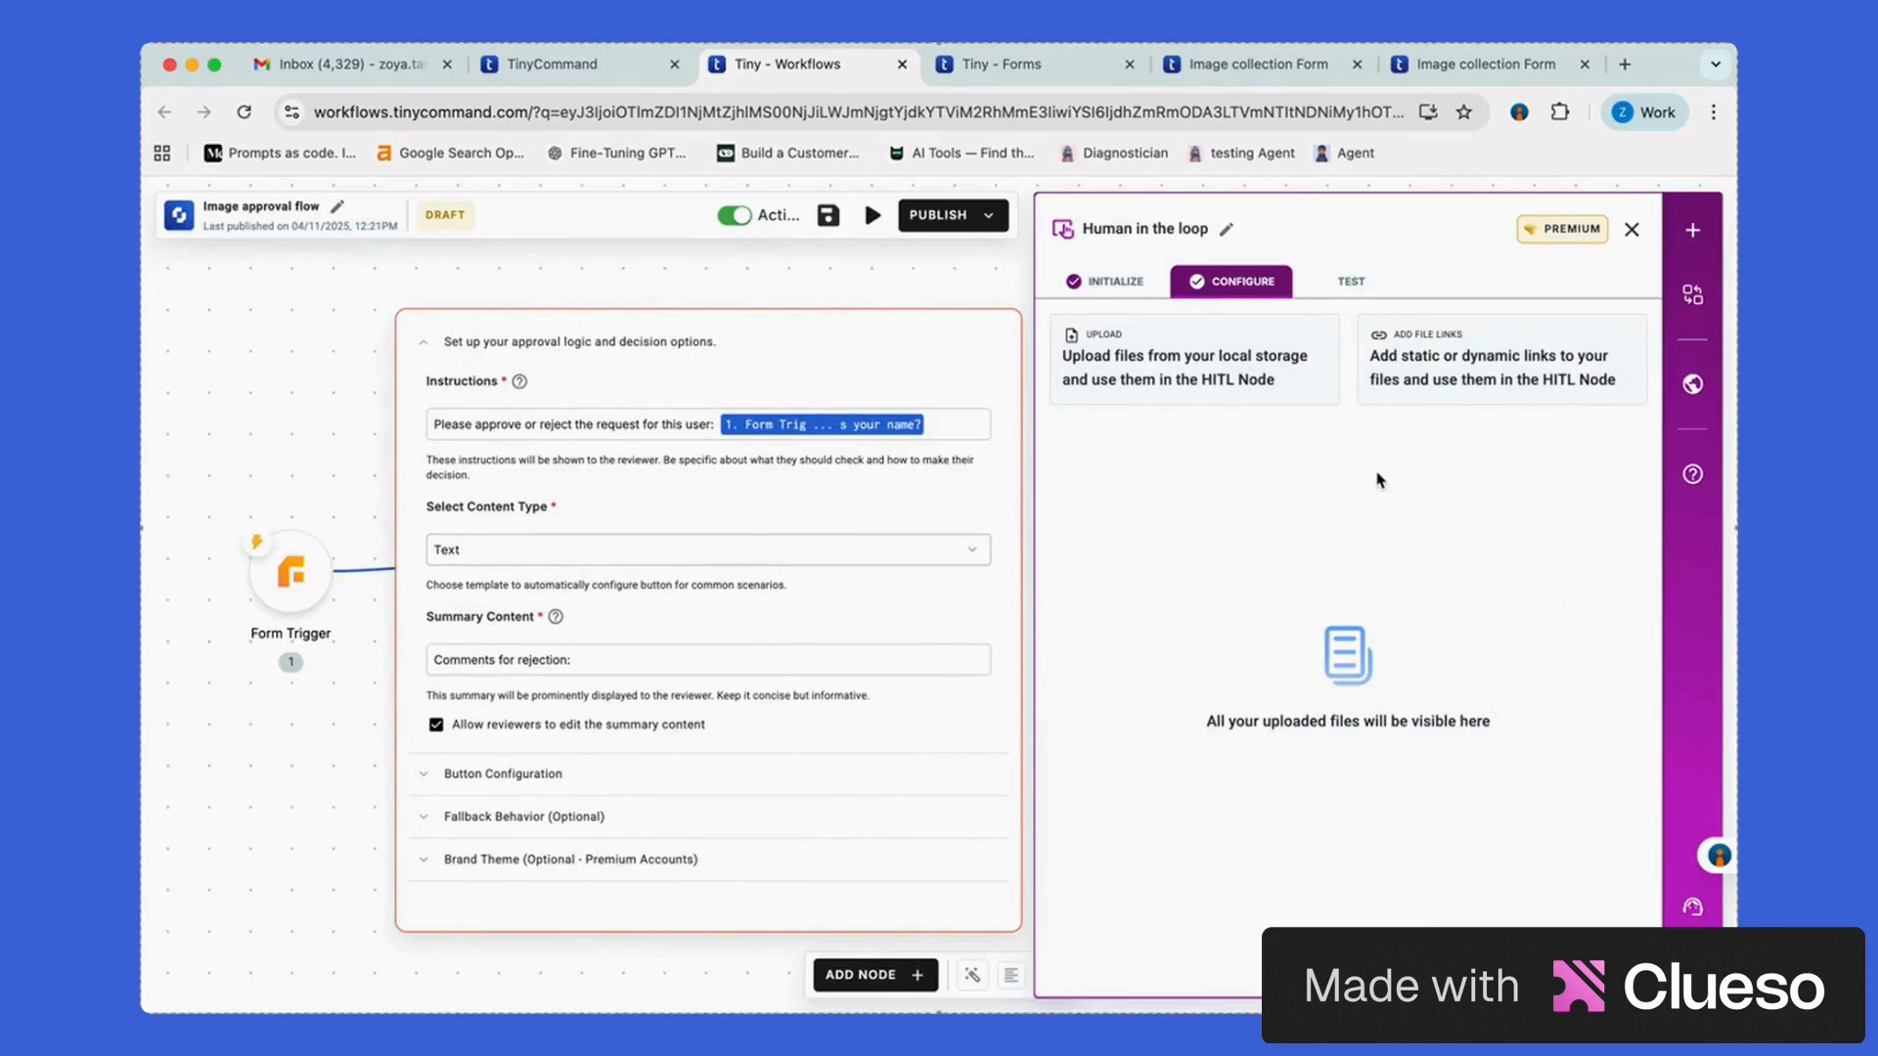
# Add a linked-file row to the review step with file type Image
pyautogui.click(1530, 398)
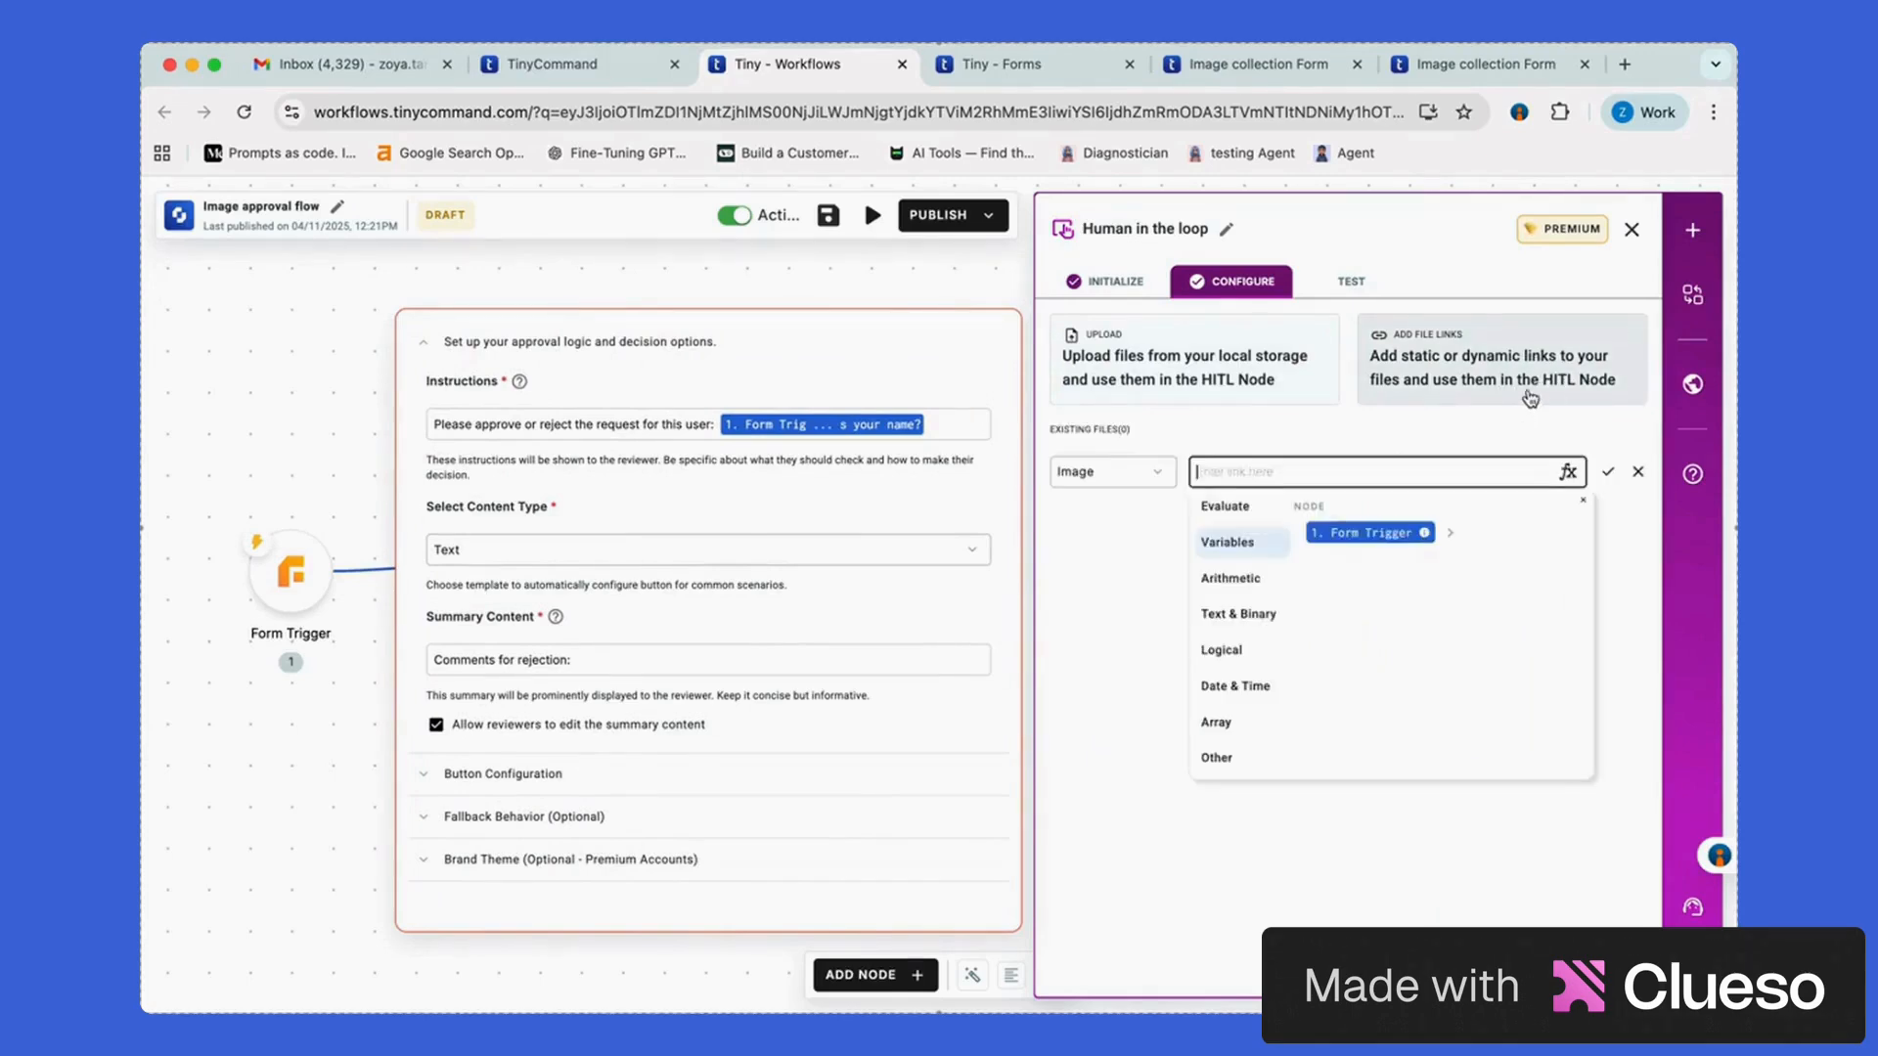
pyautogui.click(1159, 552)
pyautogui.click(1145, 473)
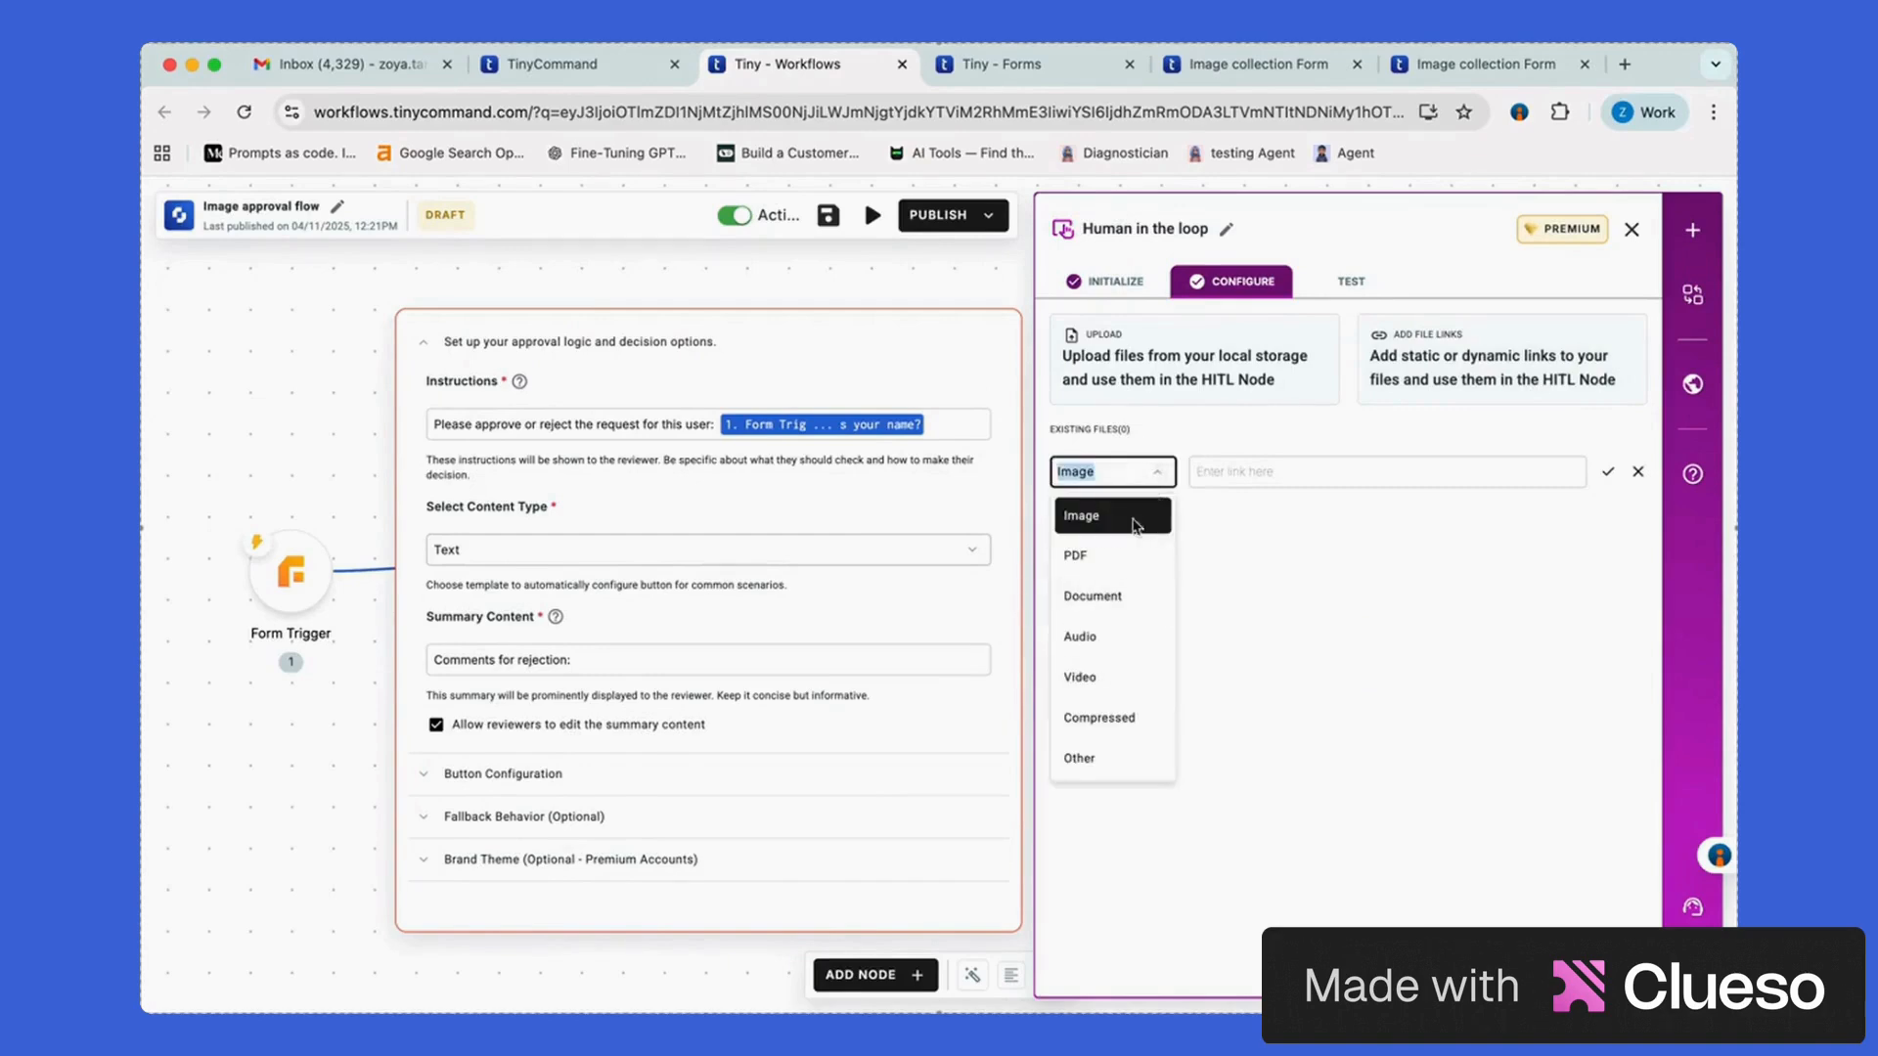
pyautogui.click(1135, 518)
# Start the file's link value, browsing the Form Trigger data and typing 'getv' to find functions
pyautogui.click(1350, 473)
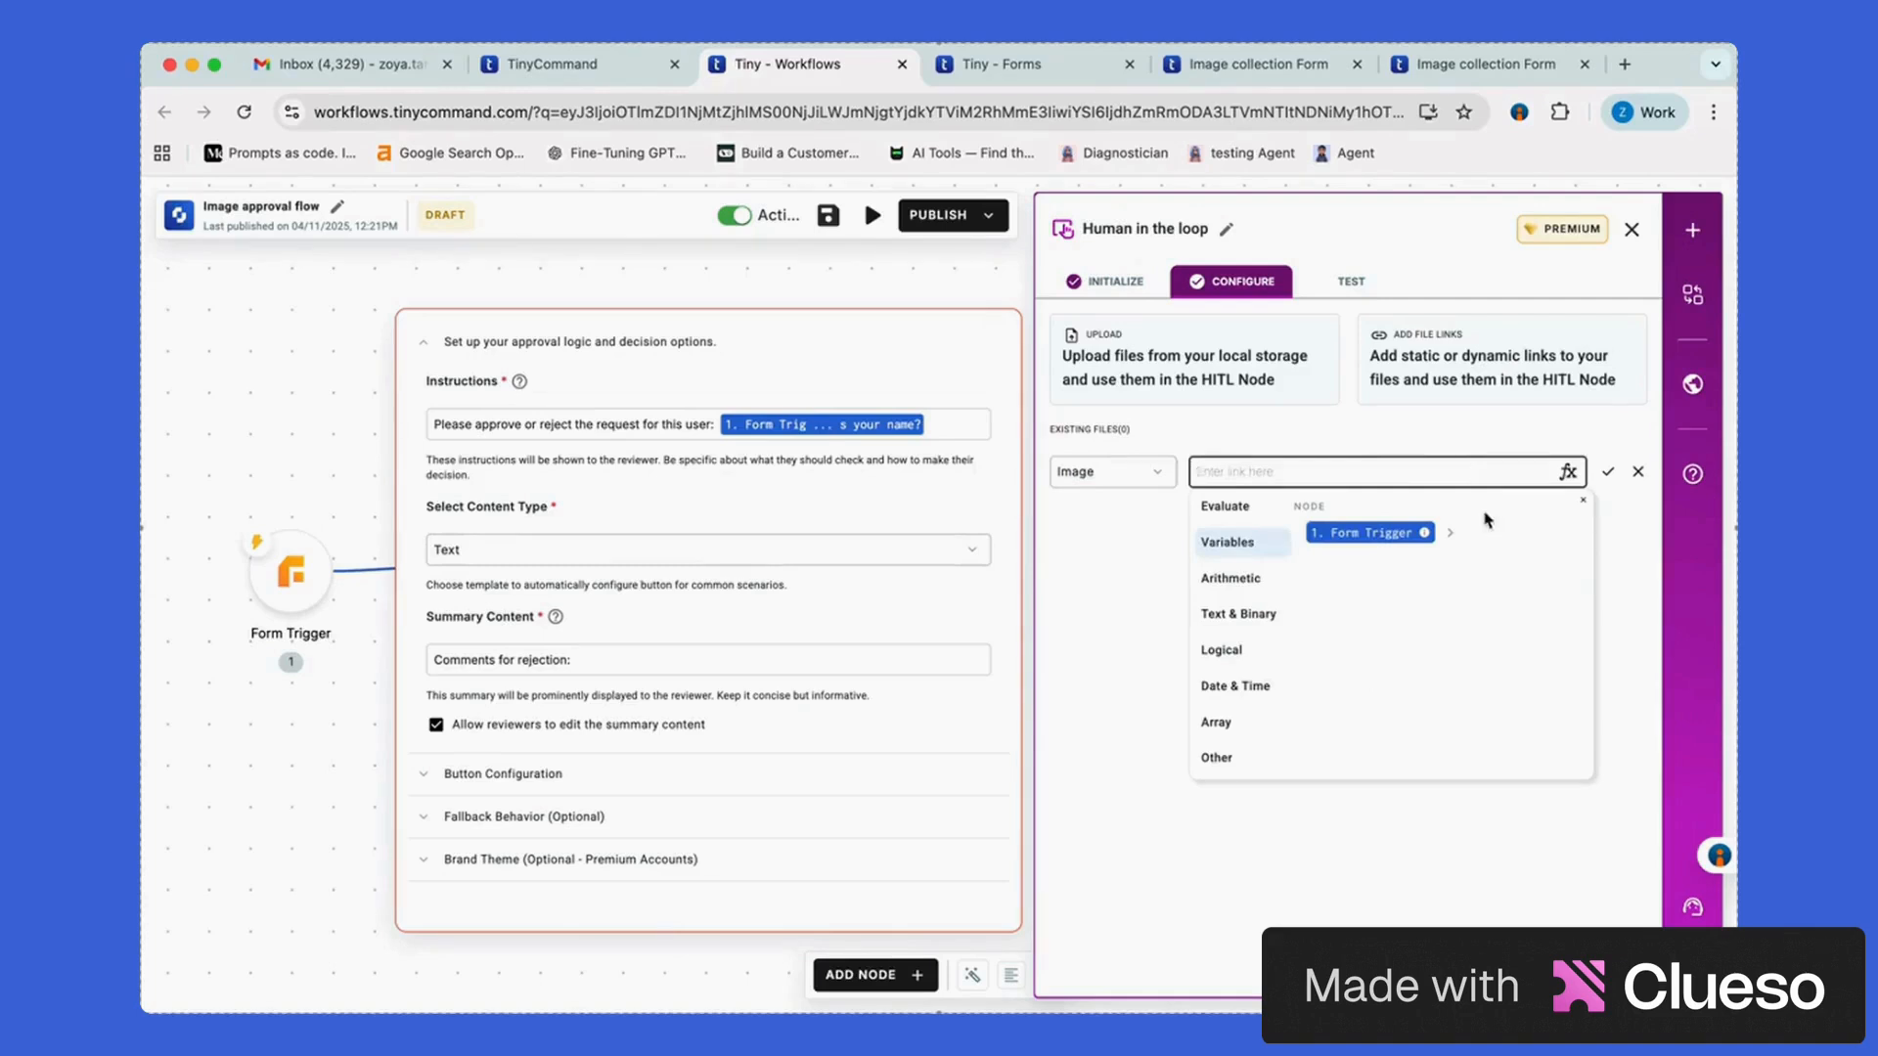
pyautogui.click(1450, 533)
pyautogui.click(1394, 583)
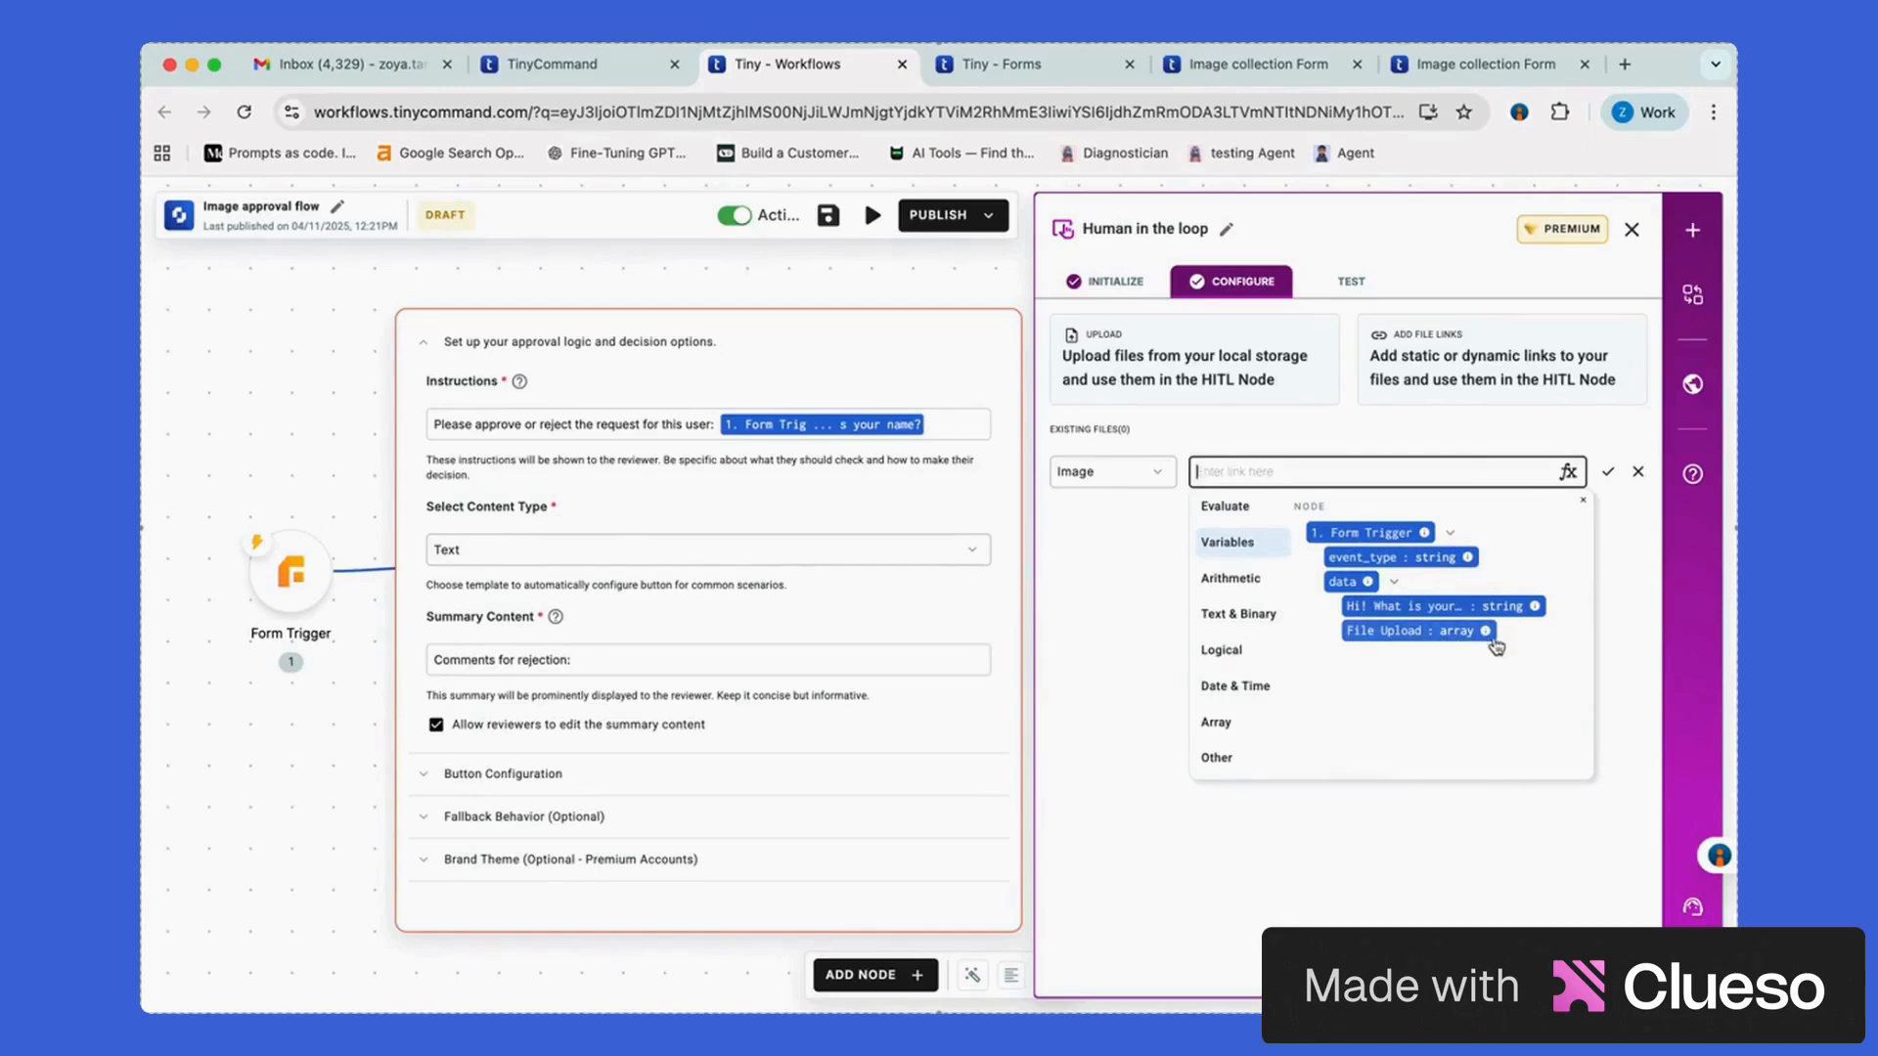
pyautogui.moveTo(1486, 634)
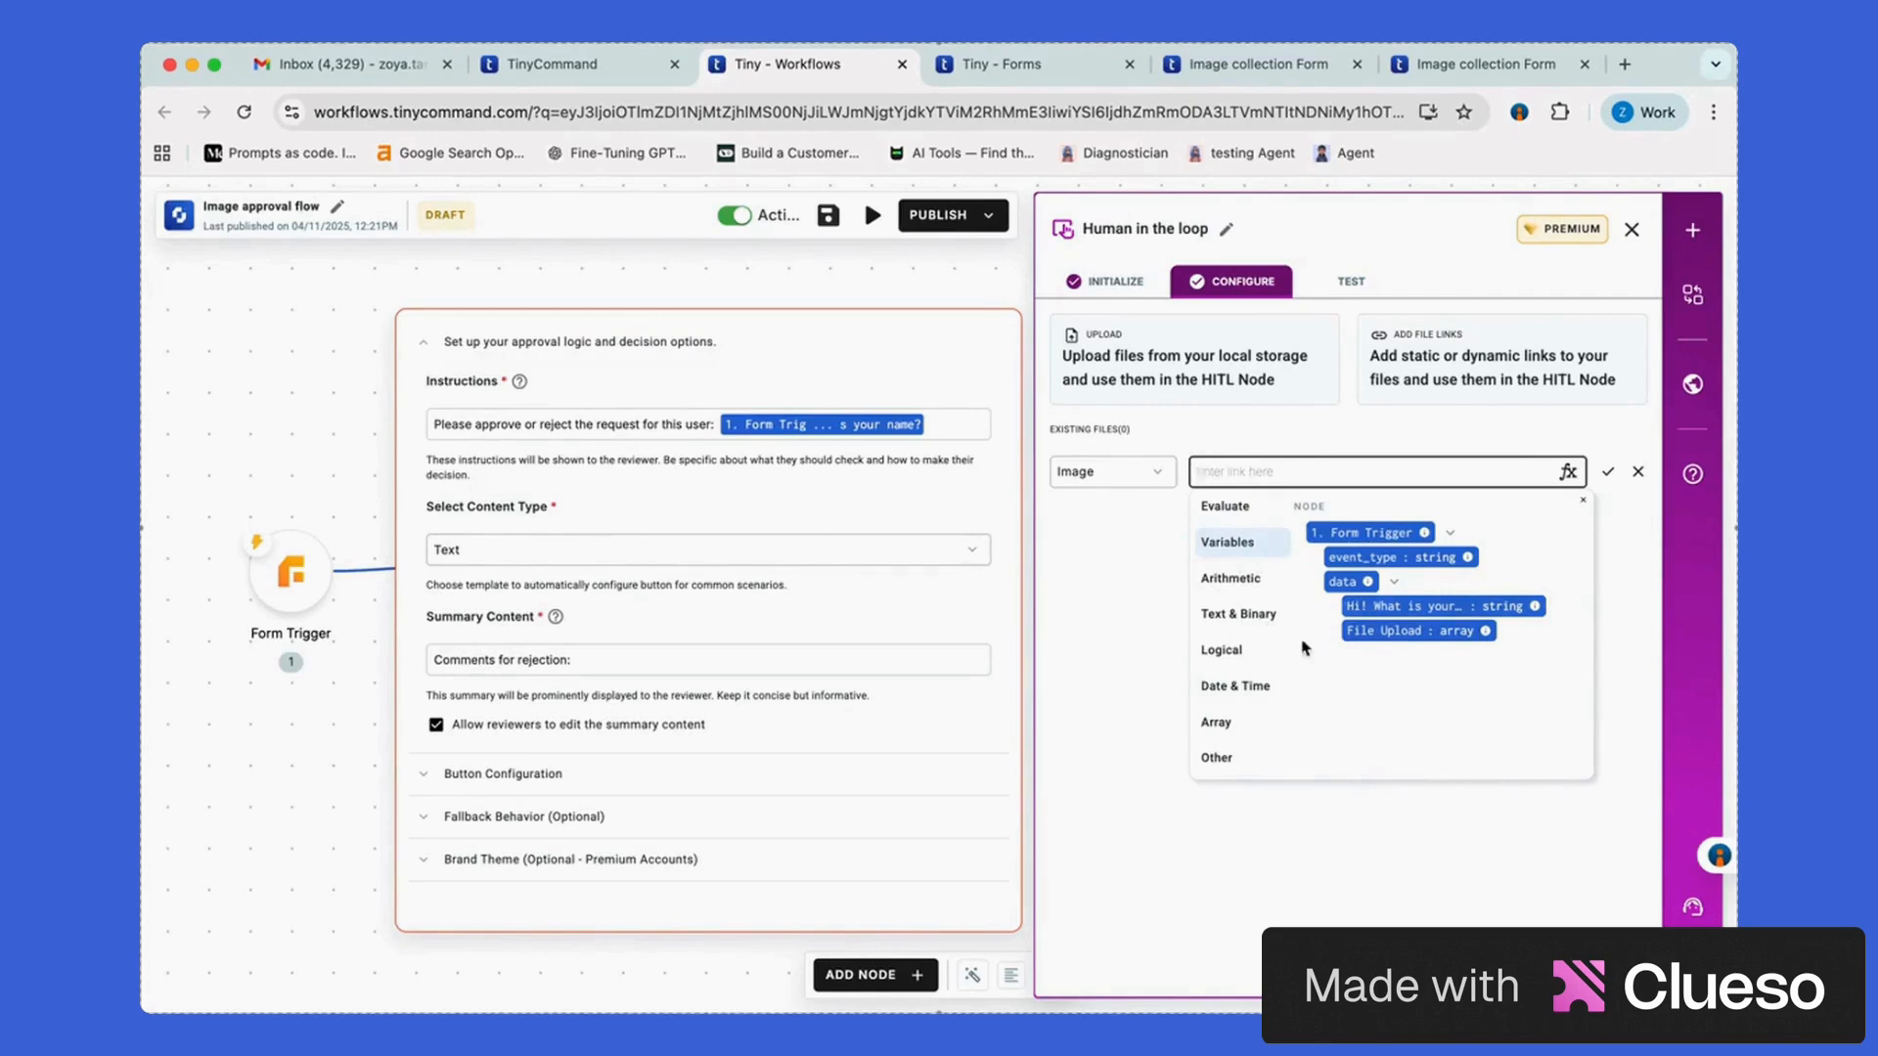
pyautogui.write('getv')
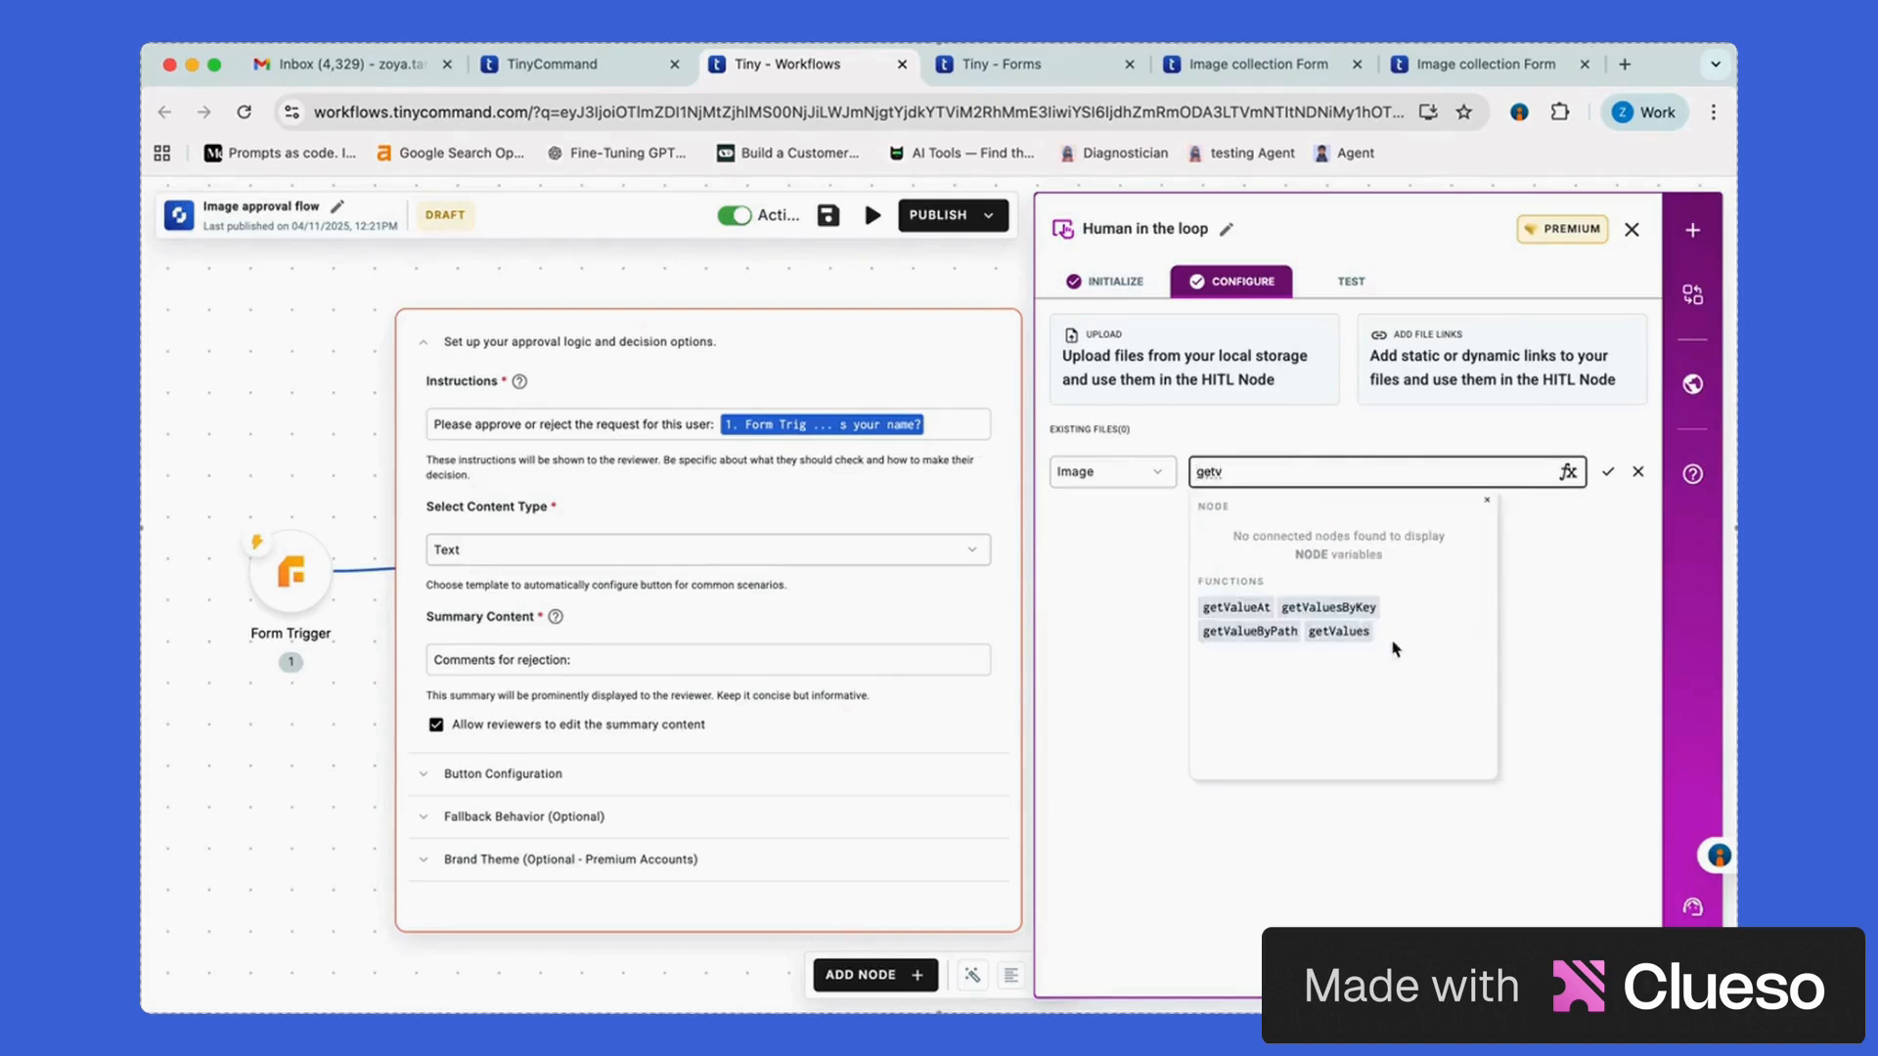
# Build the link expression as getValueByPath wrapping getValueAt
pyautogui.click(1250, 630)
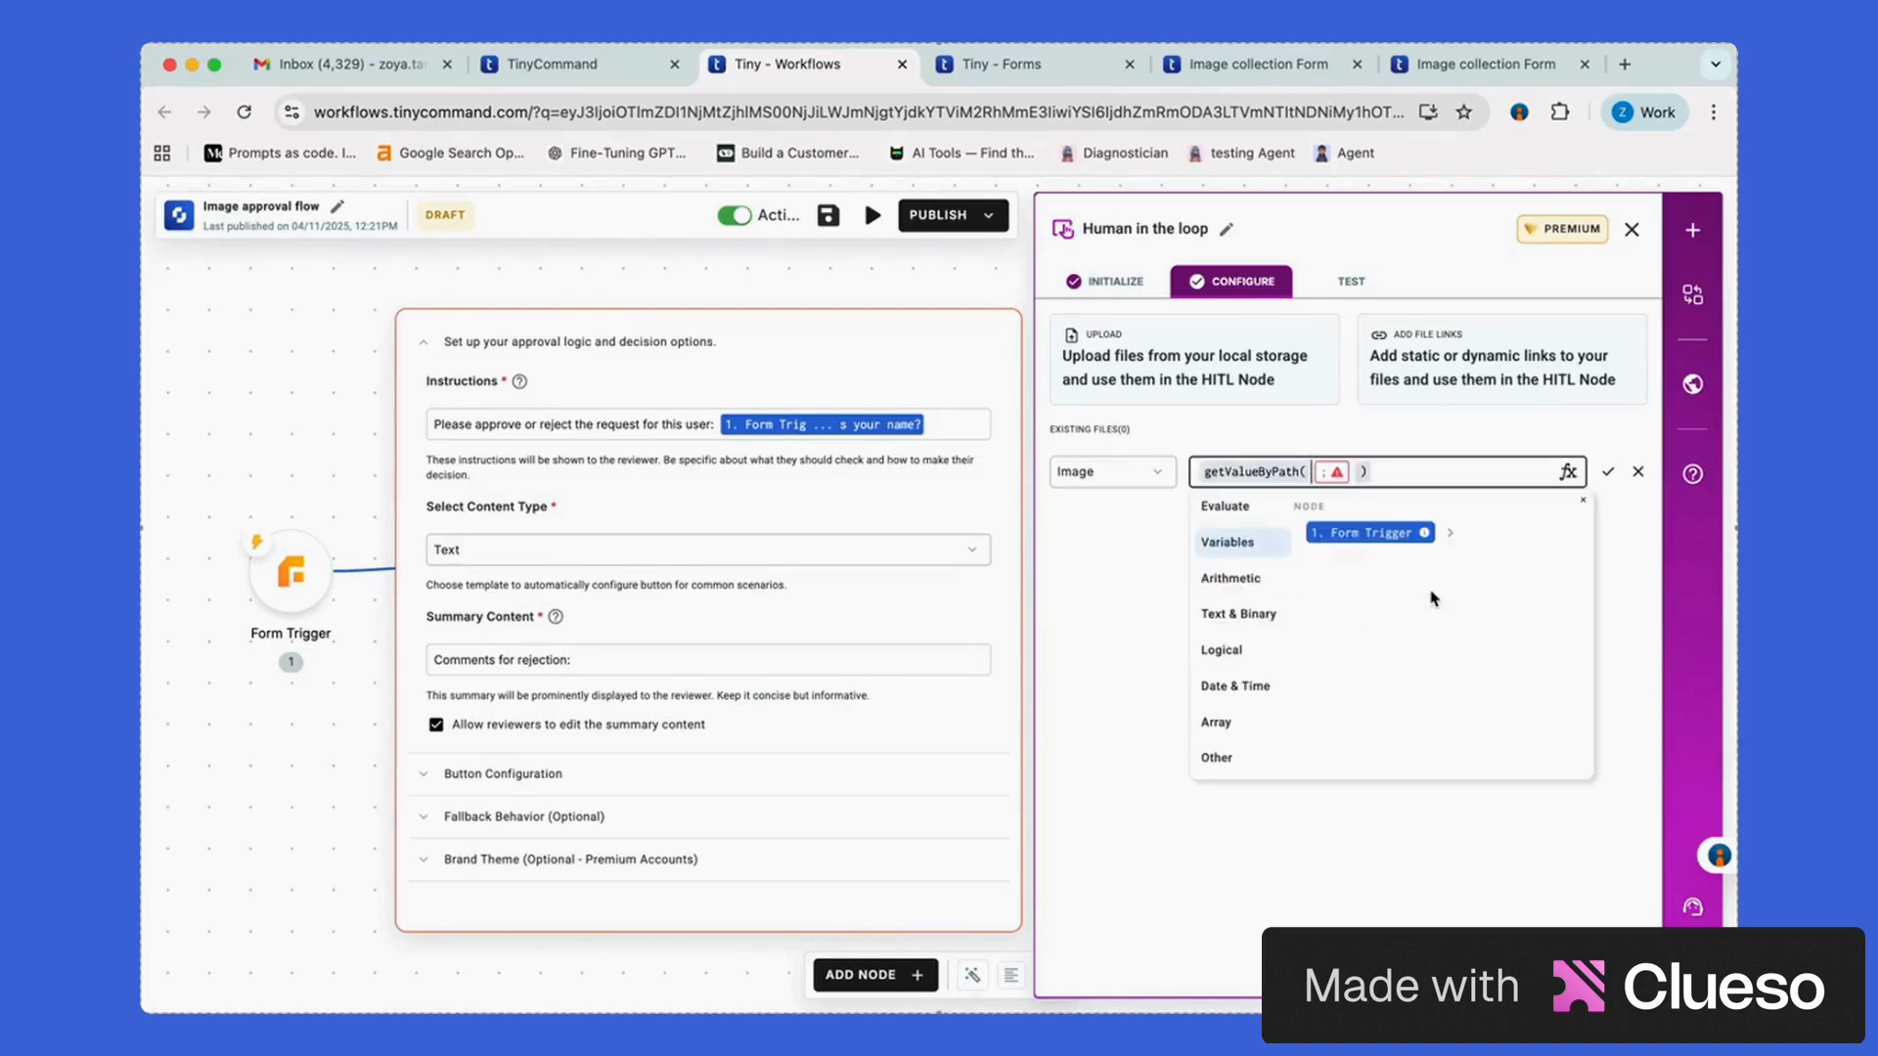
pyautogui.click(1449, 533)
pyautogui.click(1393, 581)
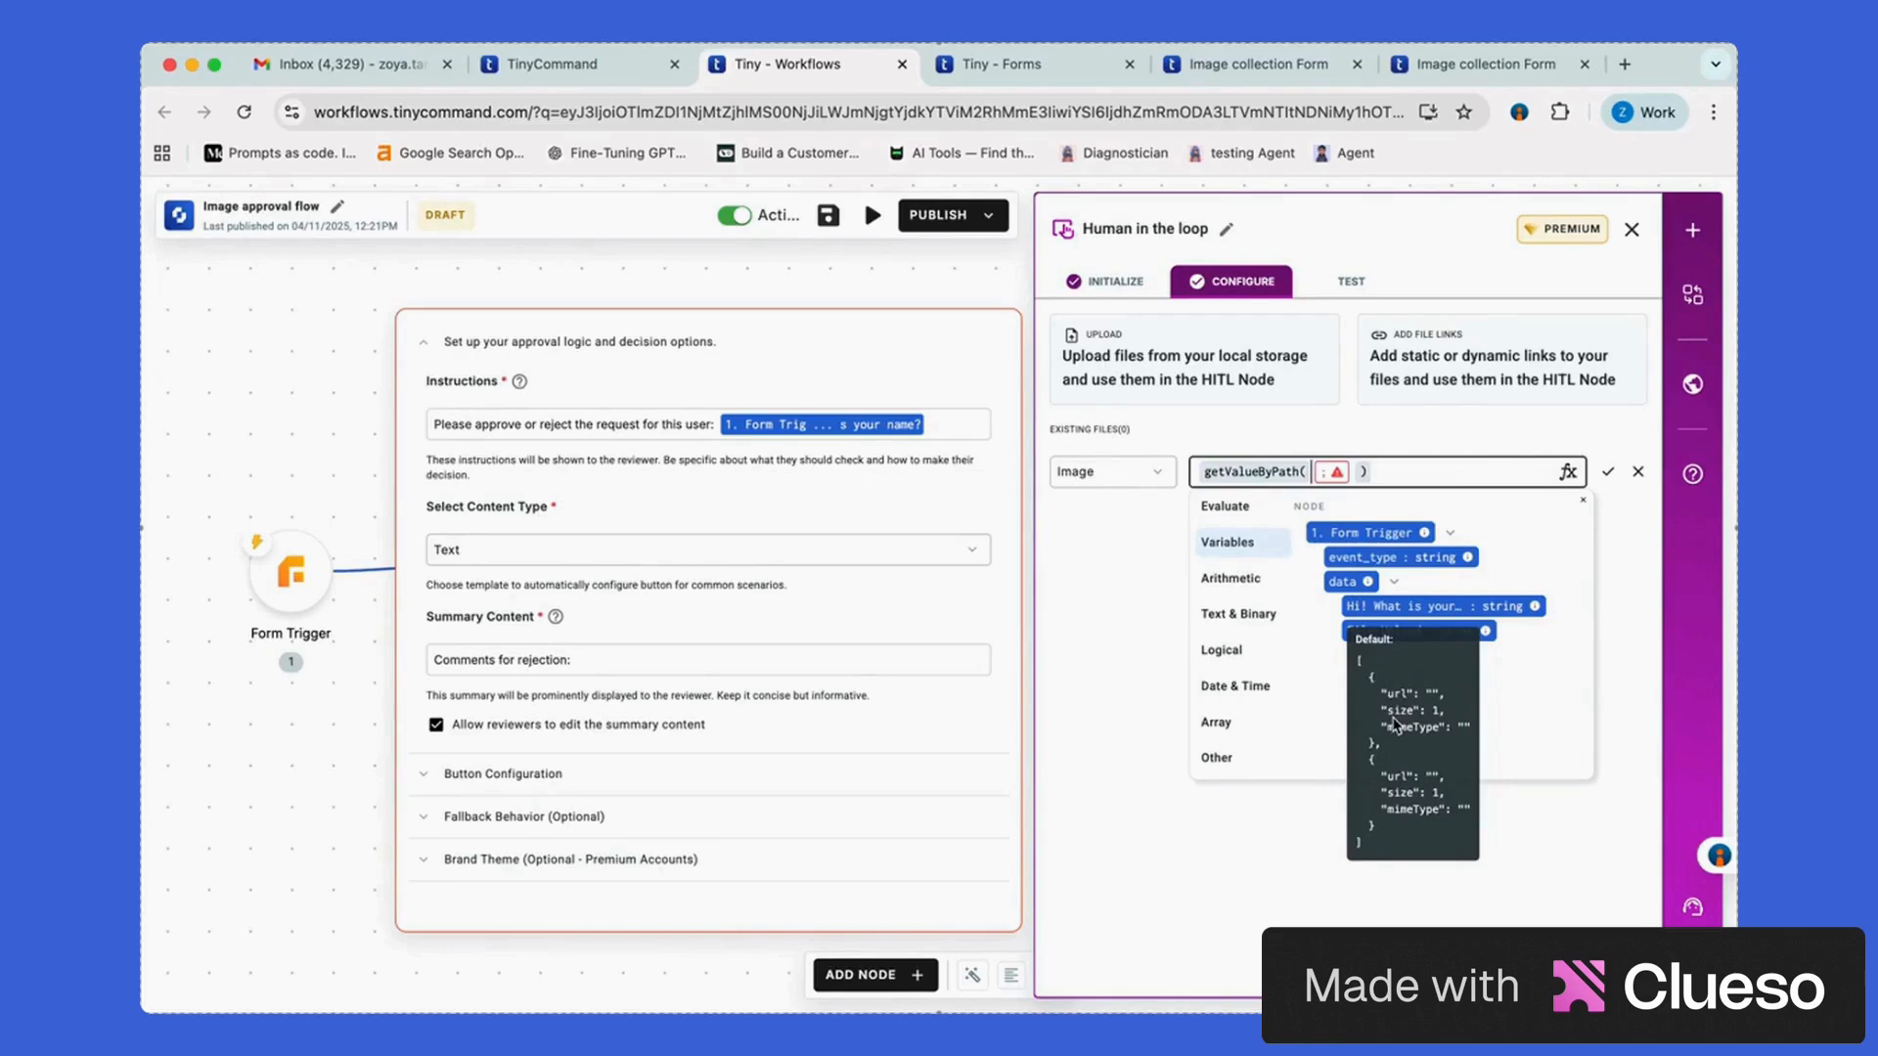
pyautogui.click(1242, 725)
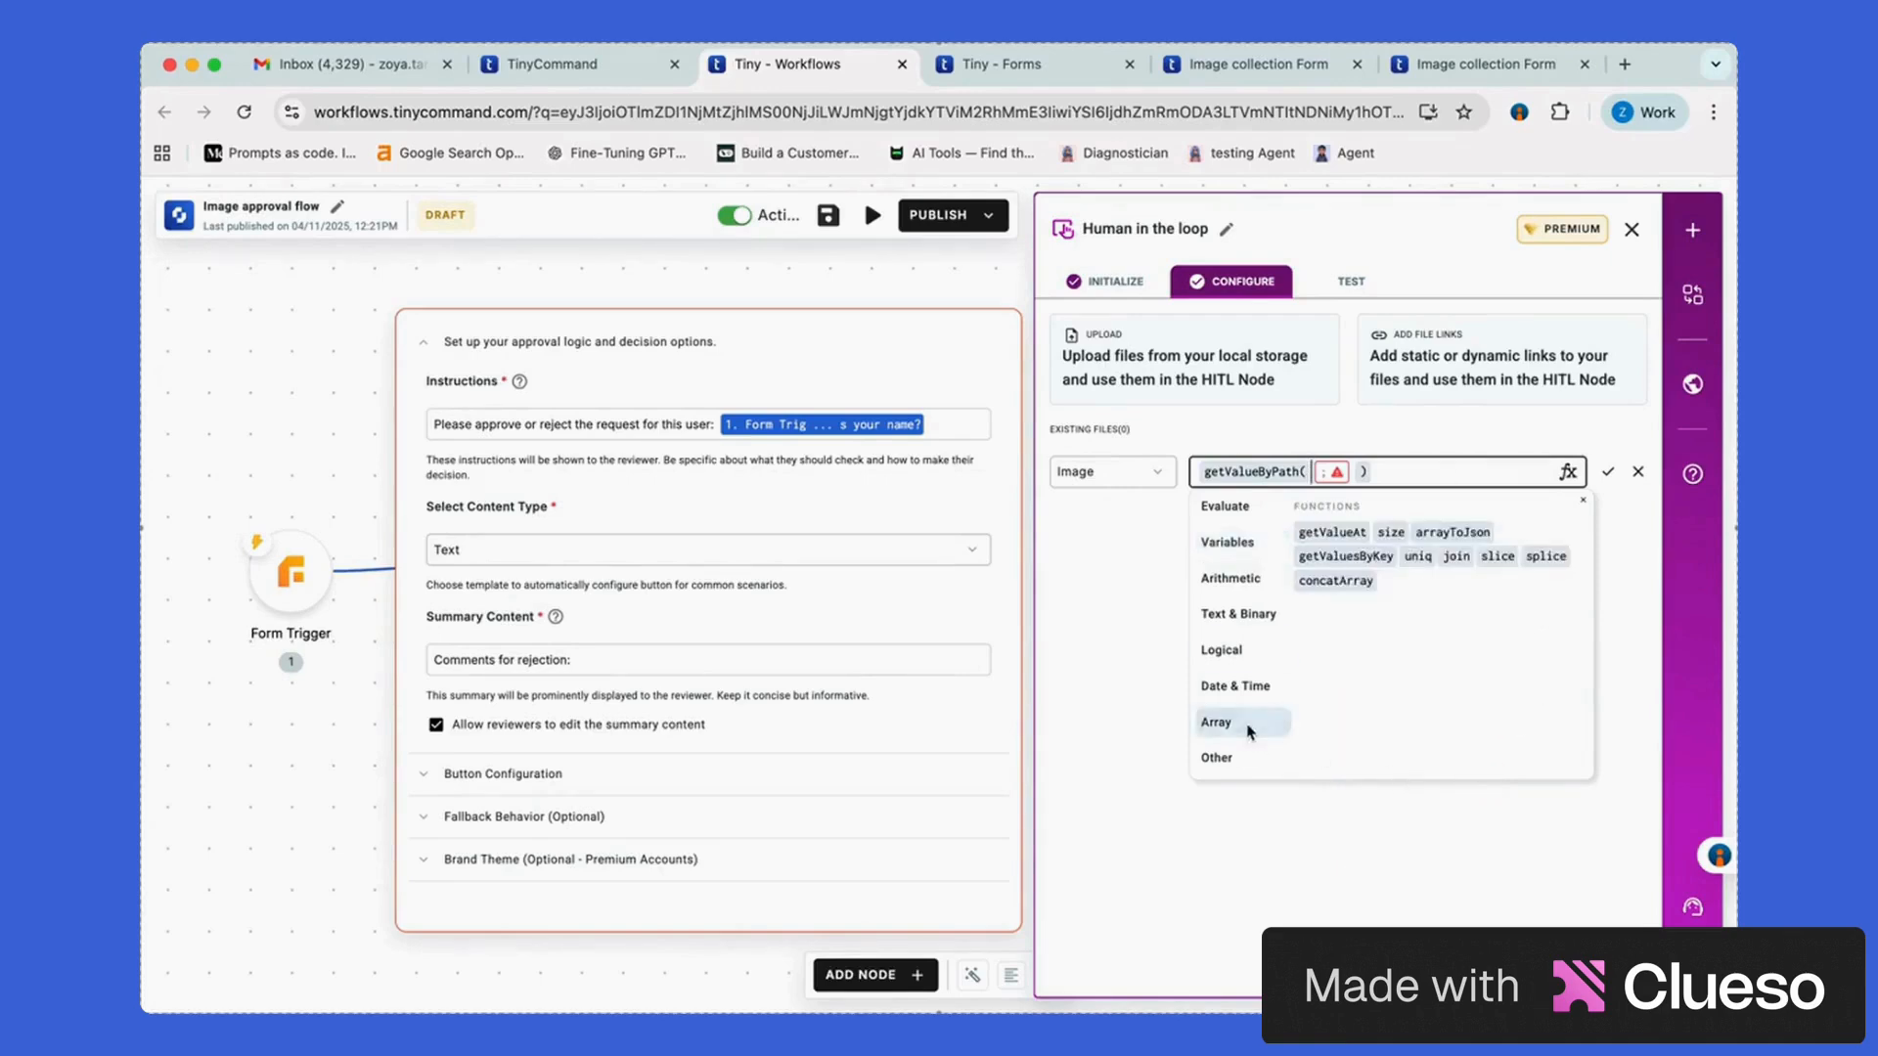
pyautogui.click(1332, 532)
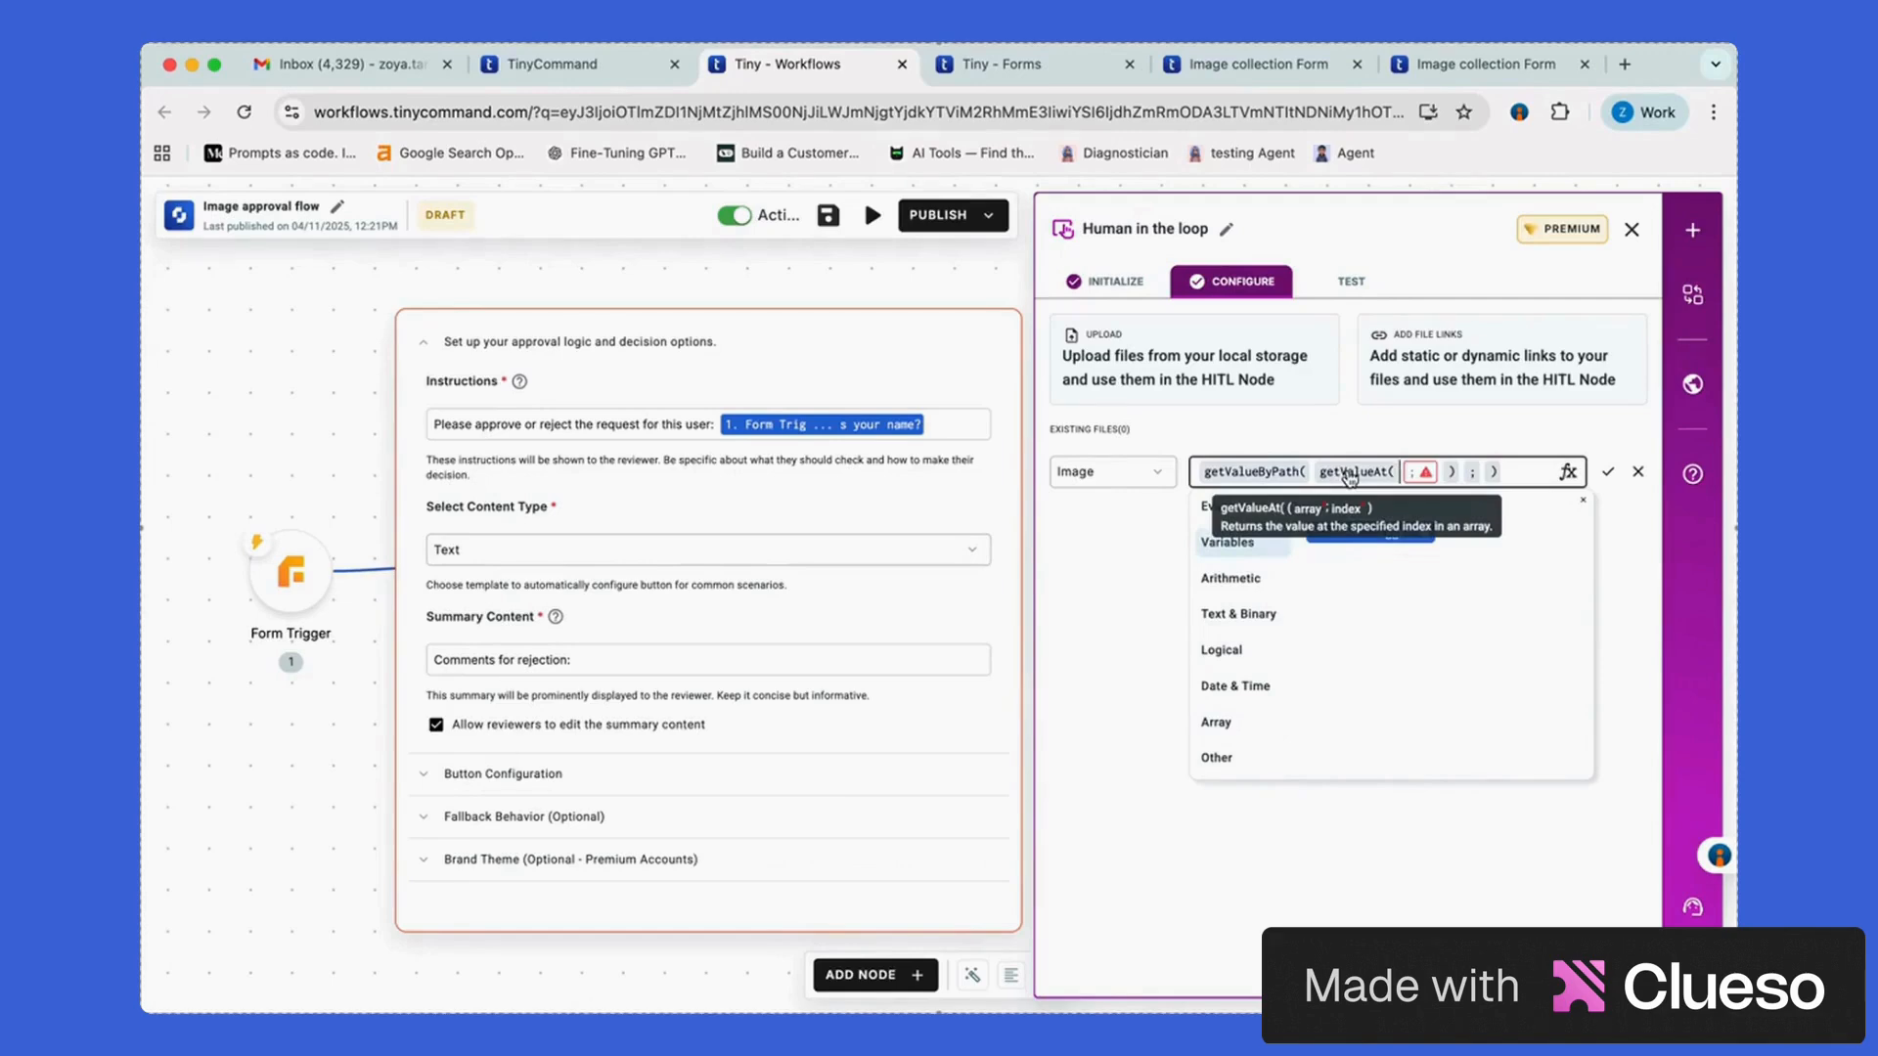
# Complete it with Form Trigger data File Upload, index 0 and path url, and save the Image file
pyautogui.click(1450, 532)
pyautogui.click(1397, 591)
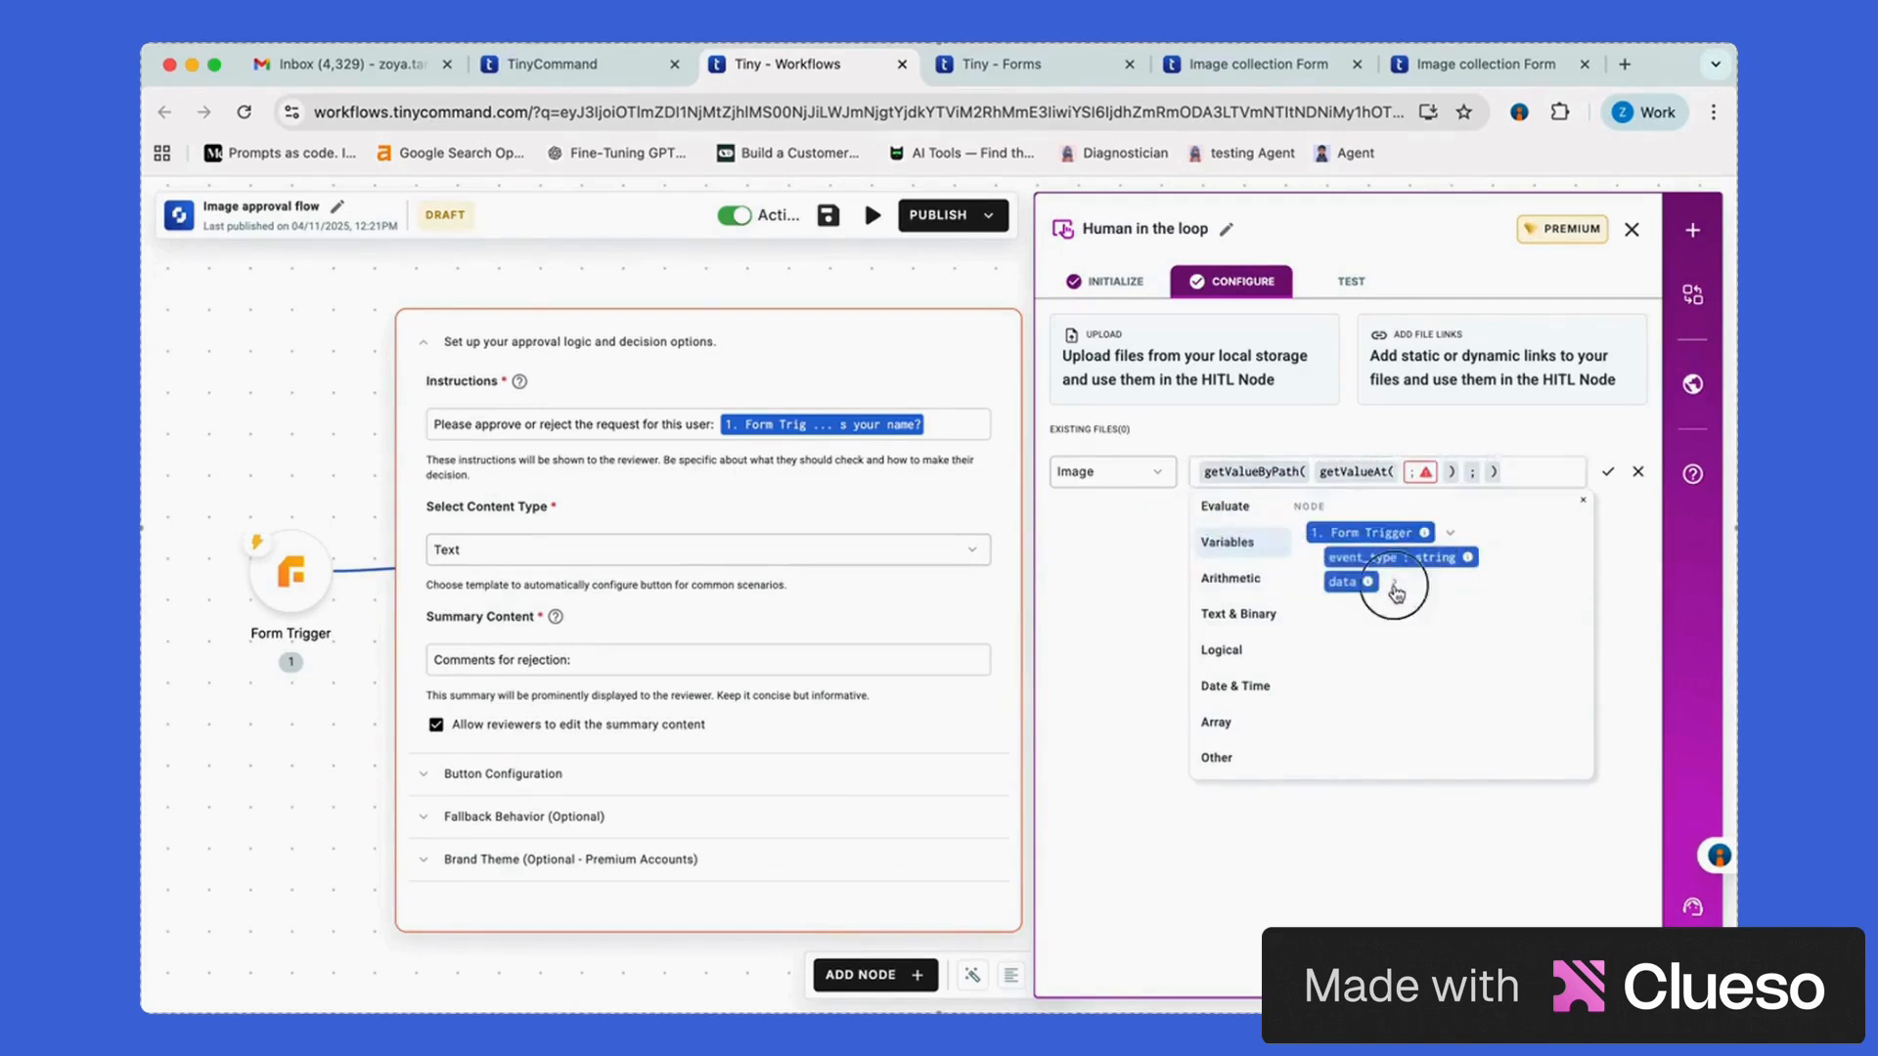
pyautogui.click(1418, 631)
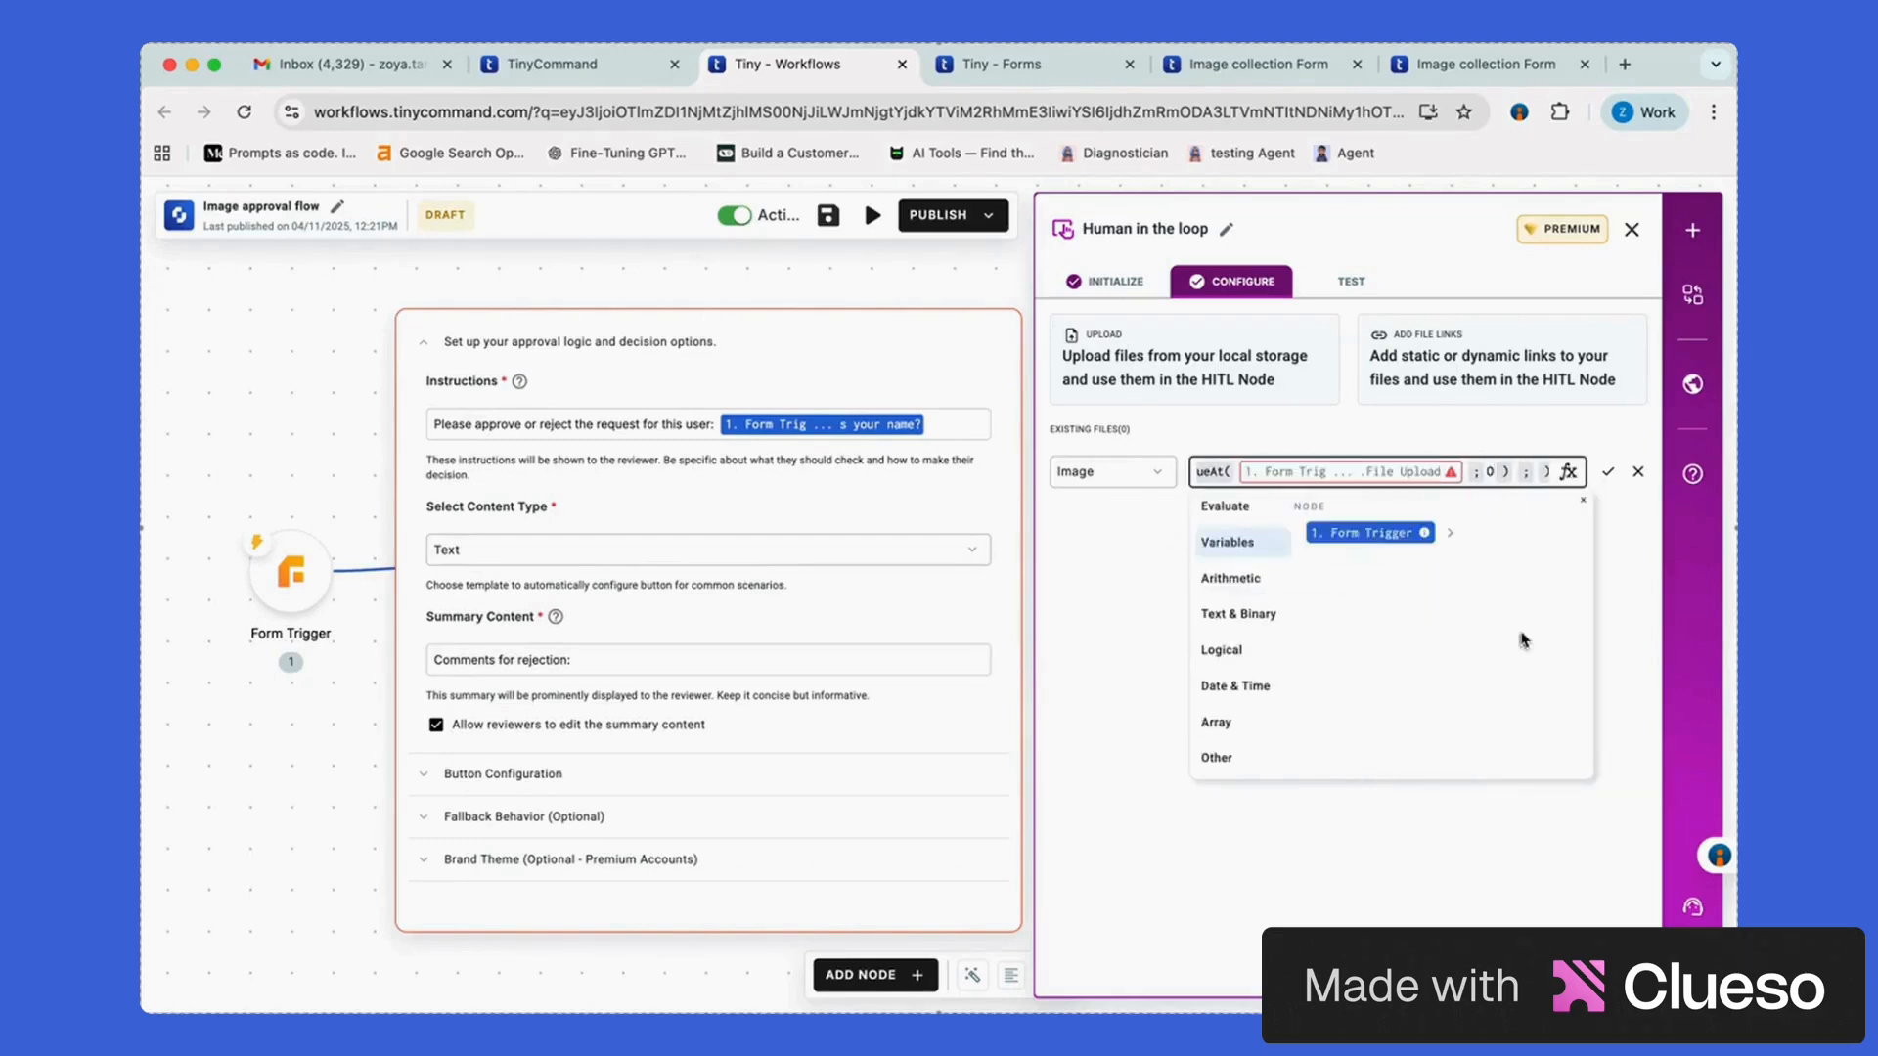
pyautogui.write('0')
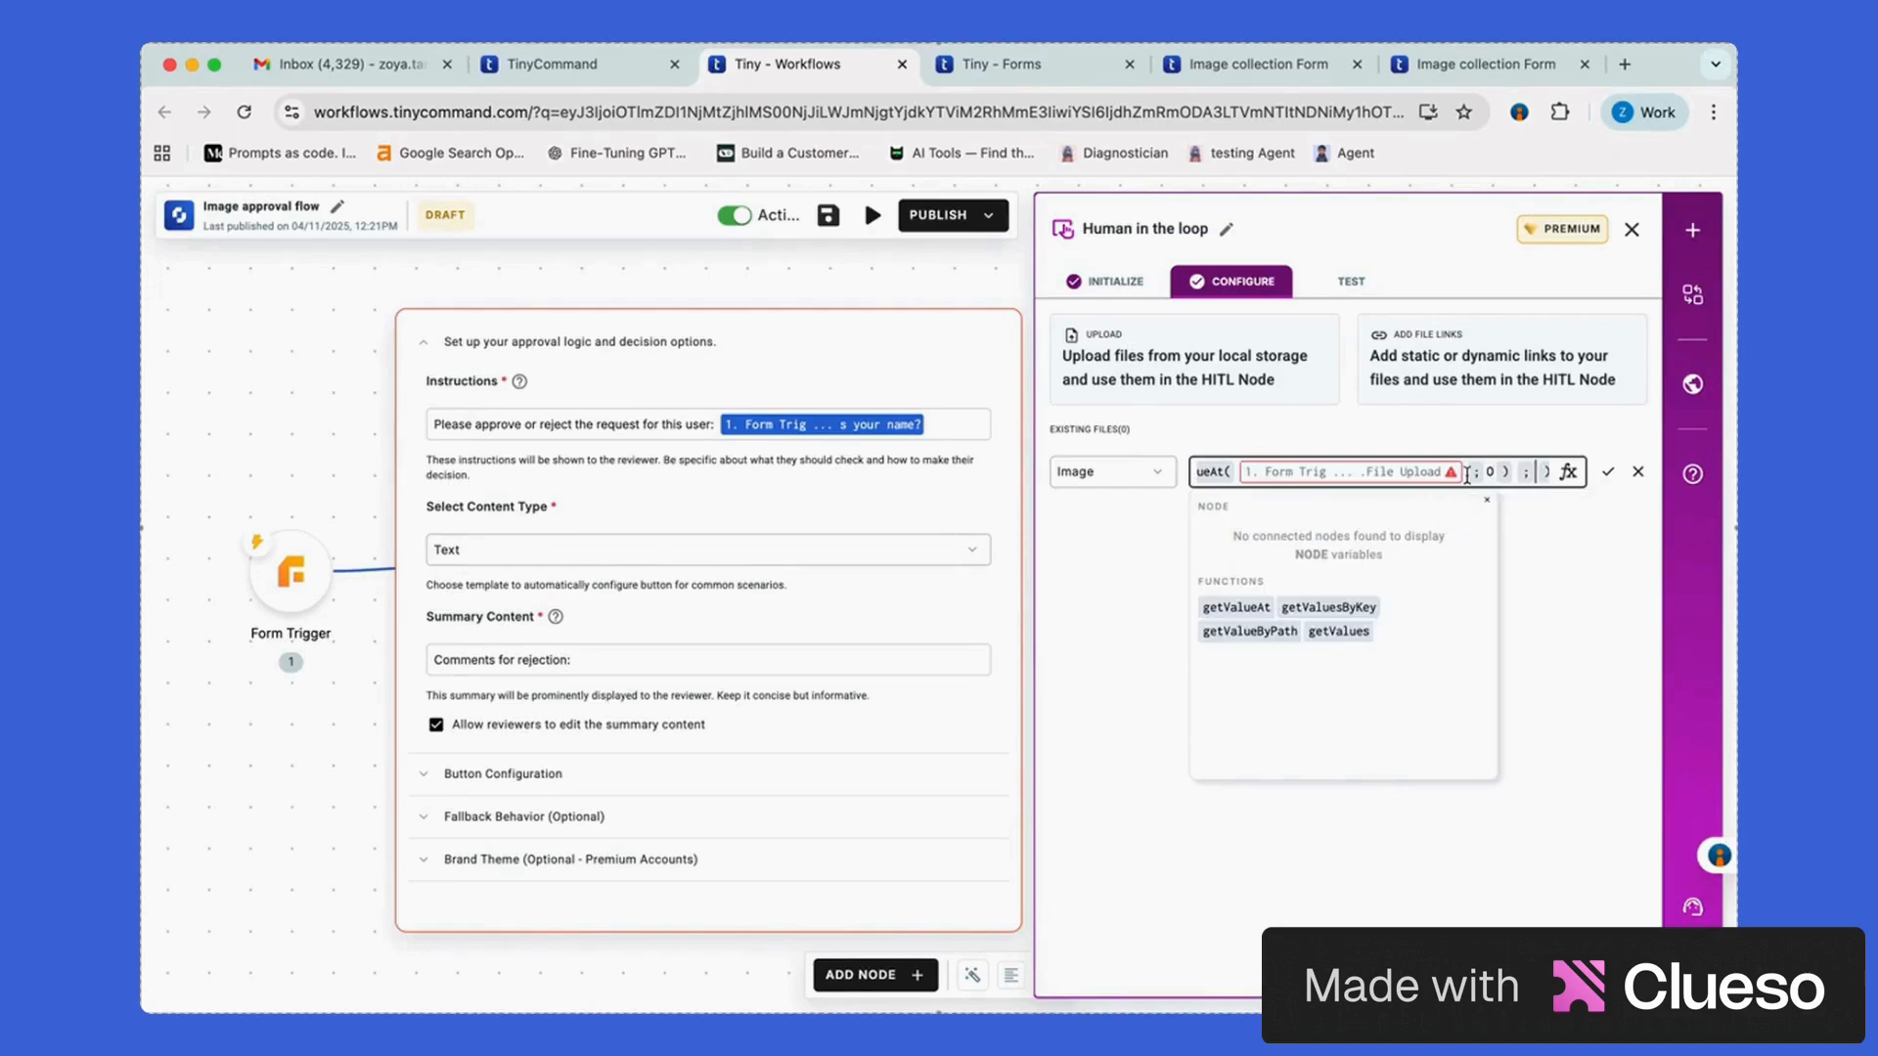
pyautogui.press('Right')
pyautogui.press('Right')
pyautogui.write('url')
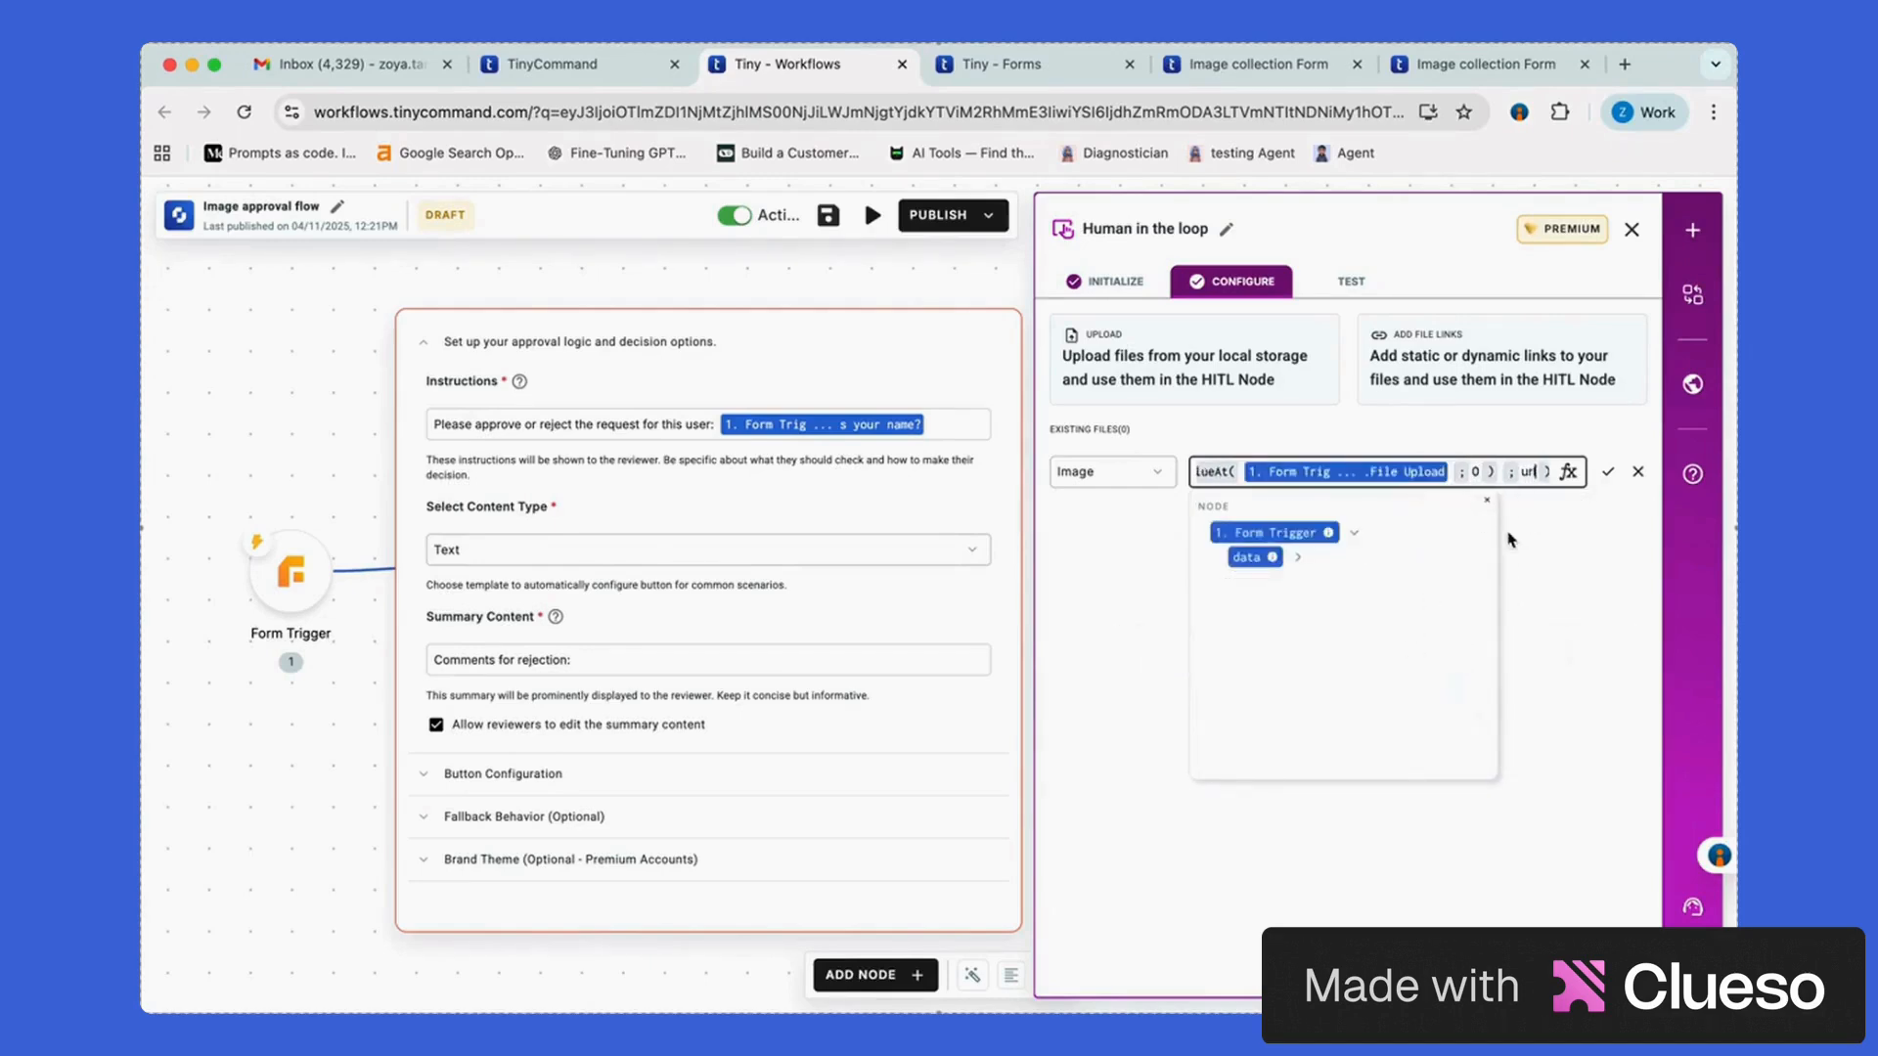
pyautogui.click(1486, 499)
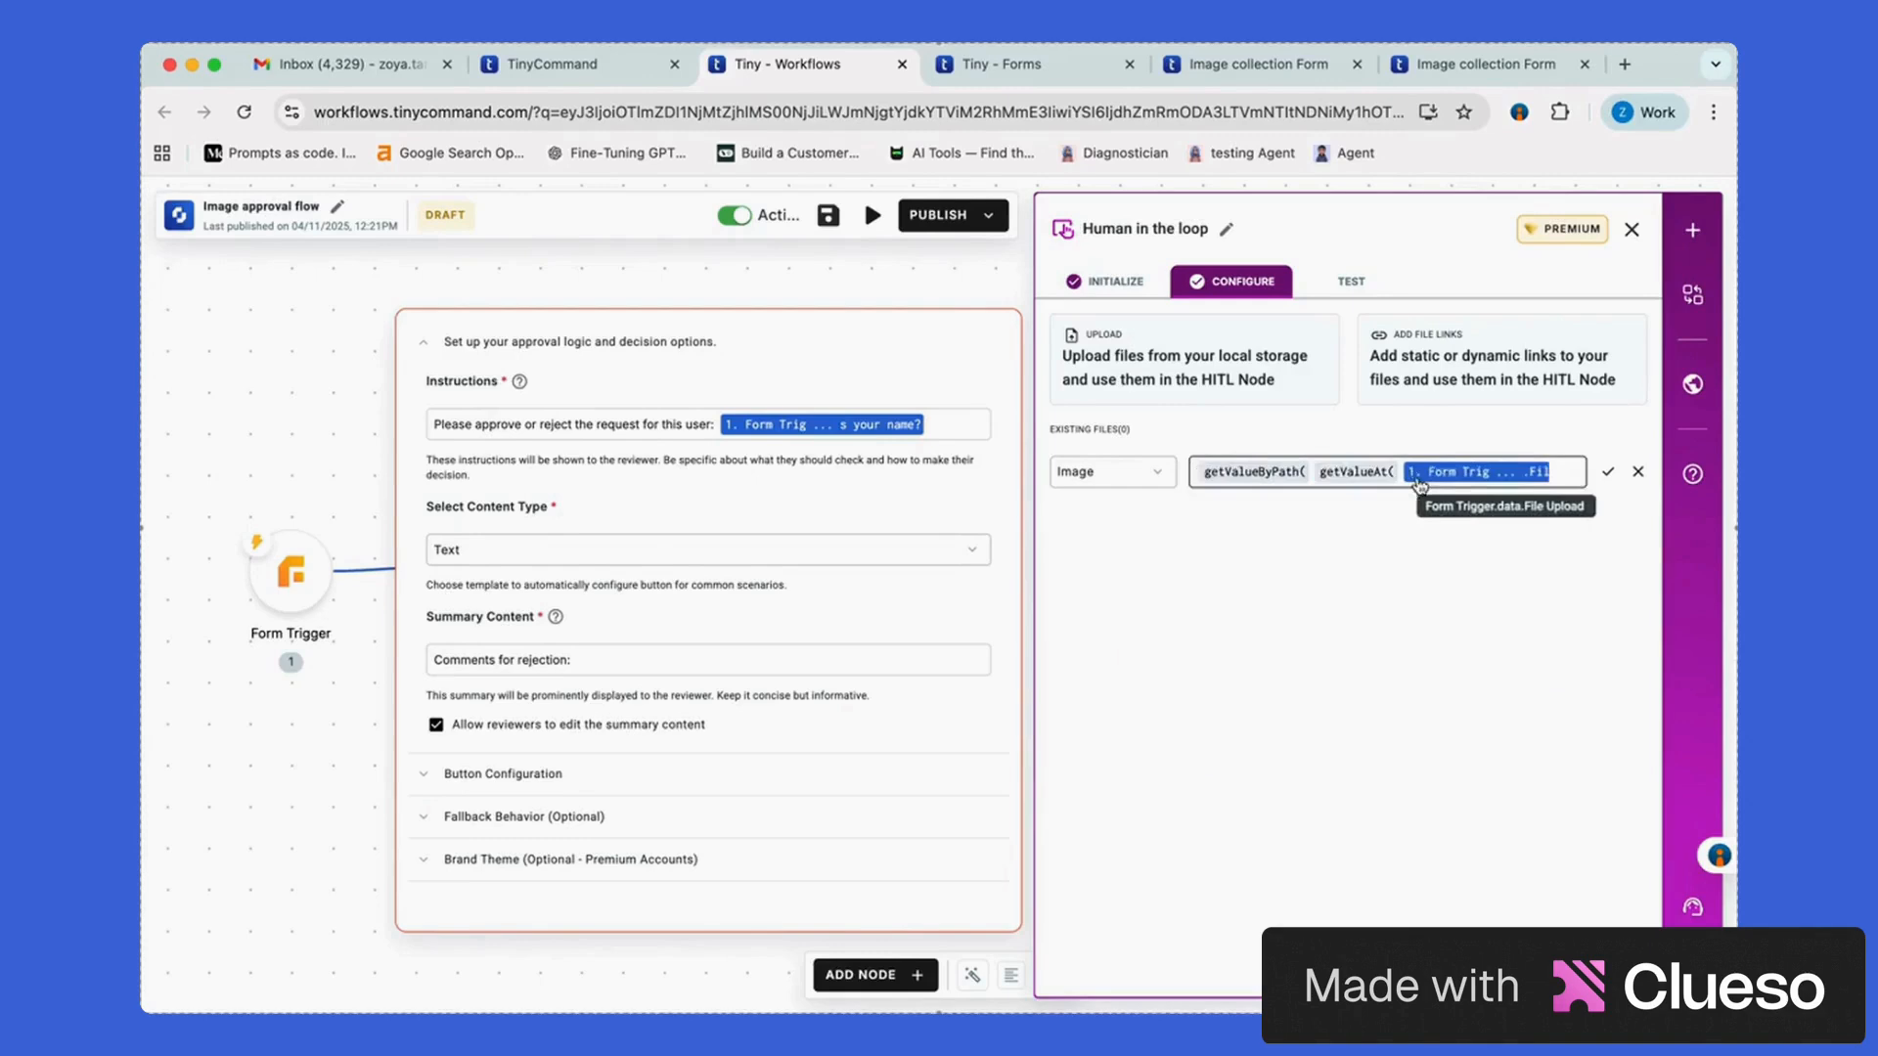
pyautogui.click(1609, 486)
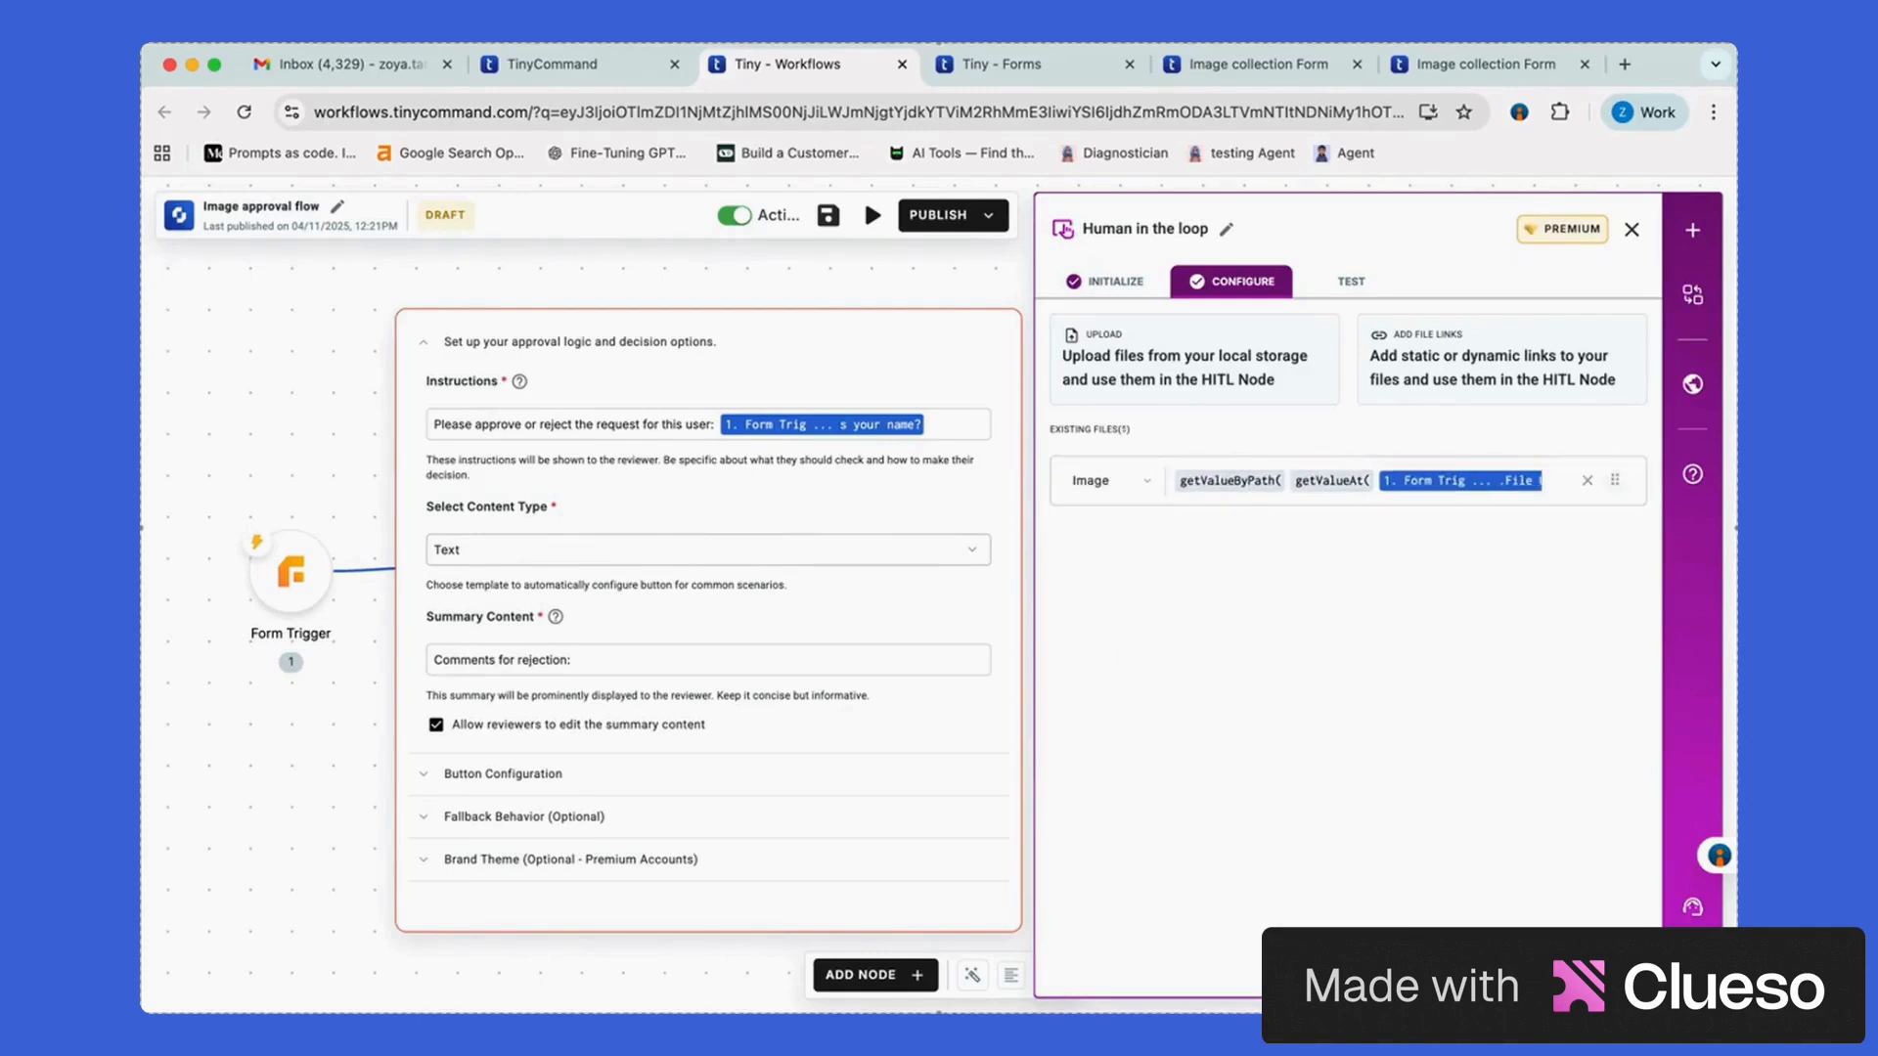
pyautogui.scroll(-2, 1338, 694)
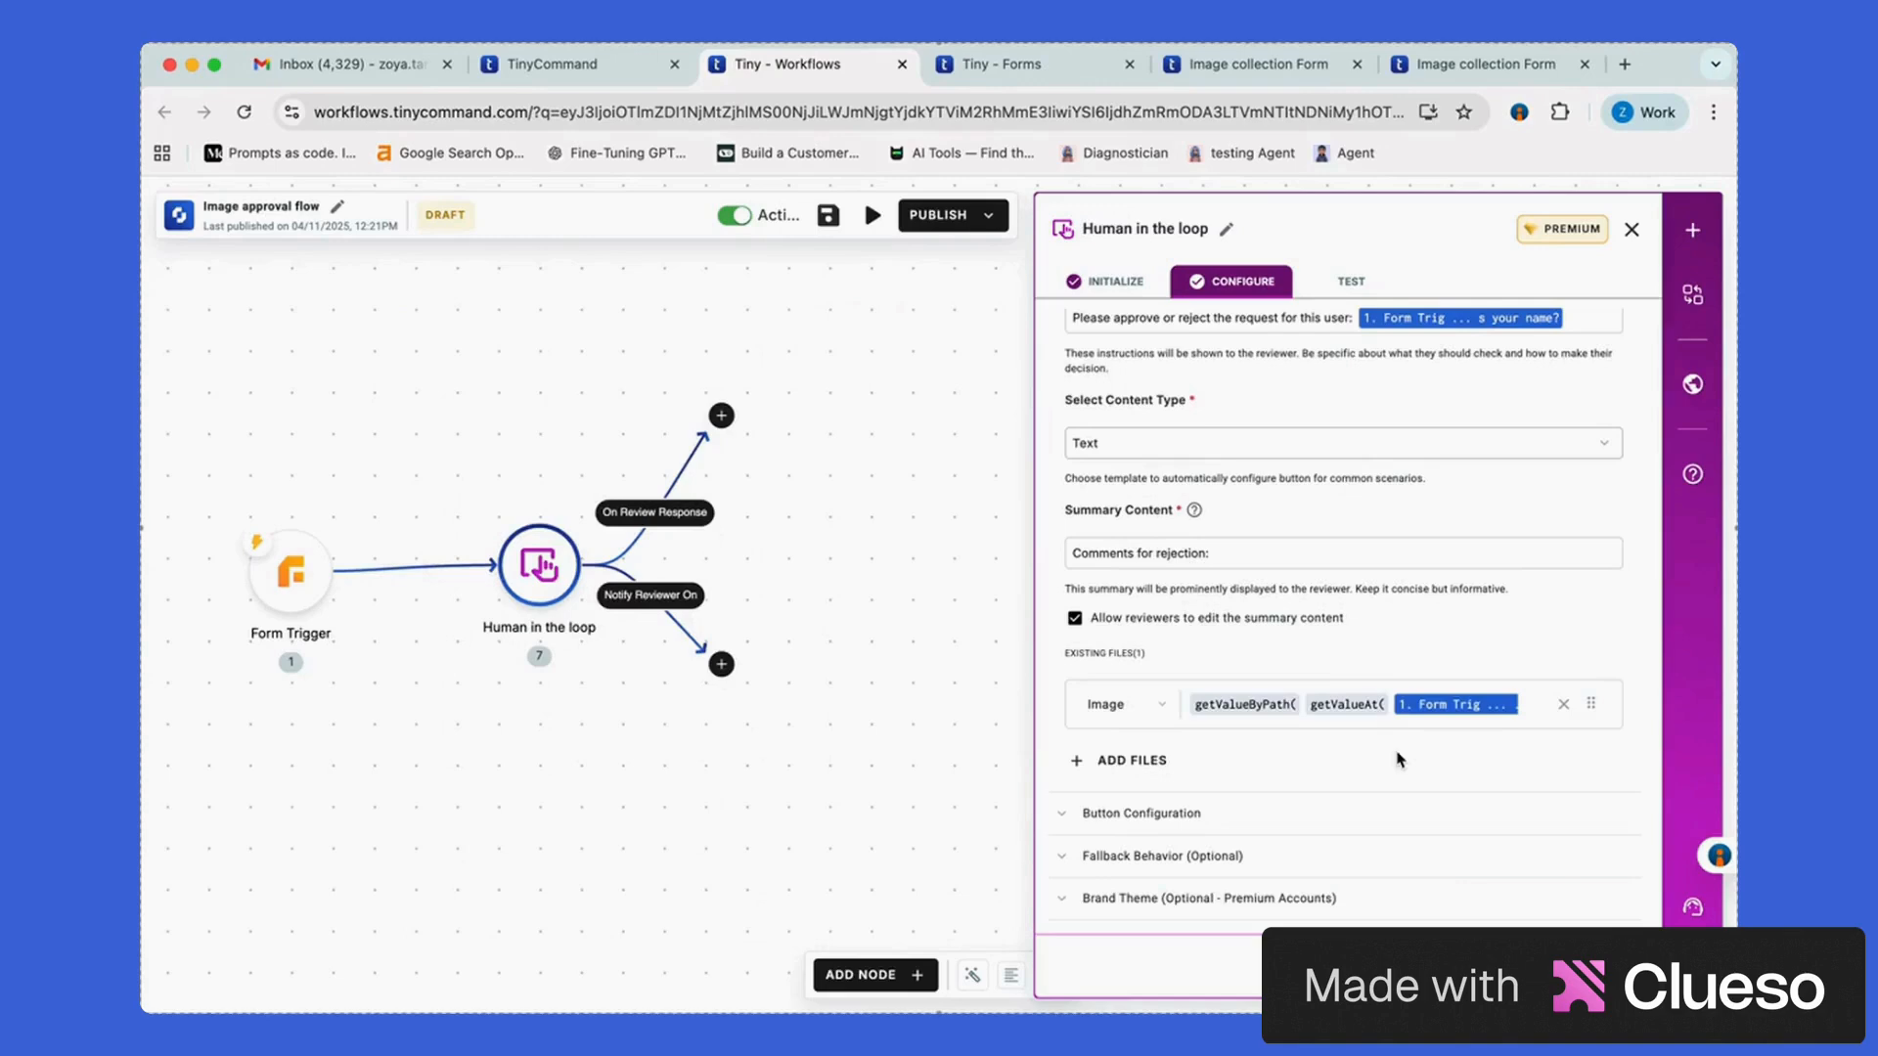
# Expand Button Configuration, showing Approve in Green and Reject in Red, then the Fallback Behavior section
pyautogui.scroll(1, 1264, 797)
pyautogui.scroll(-1, 1262, 792)
pyautogui.click(1190, 814)
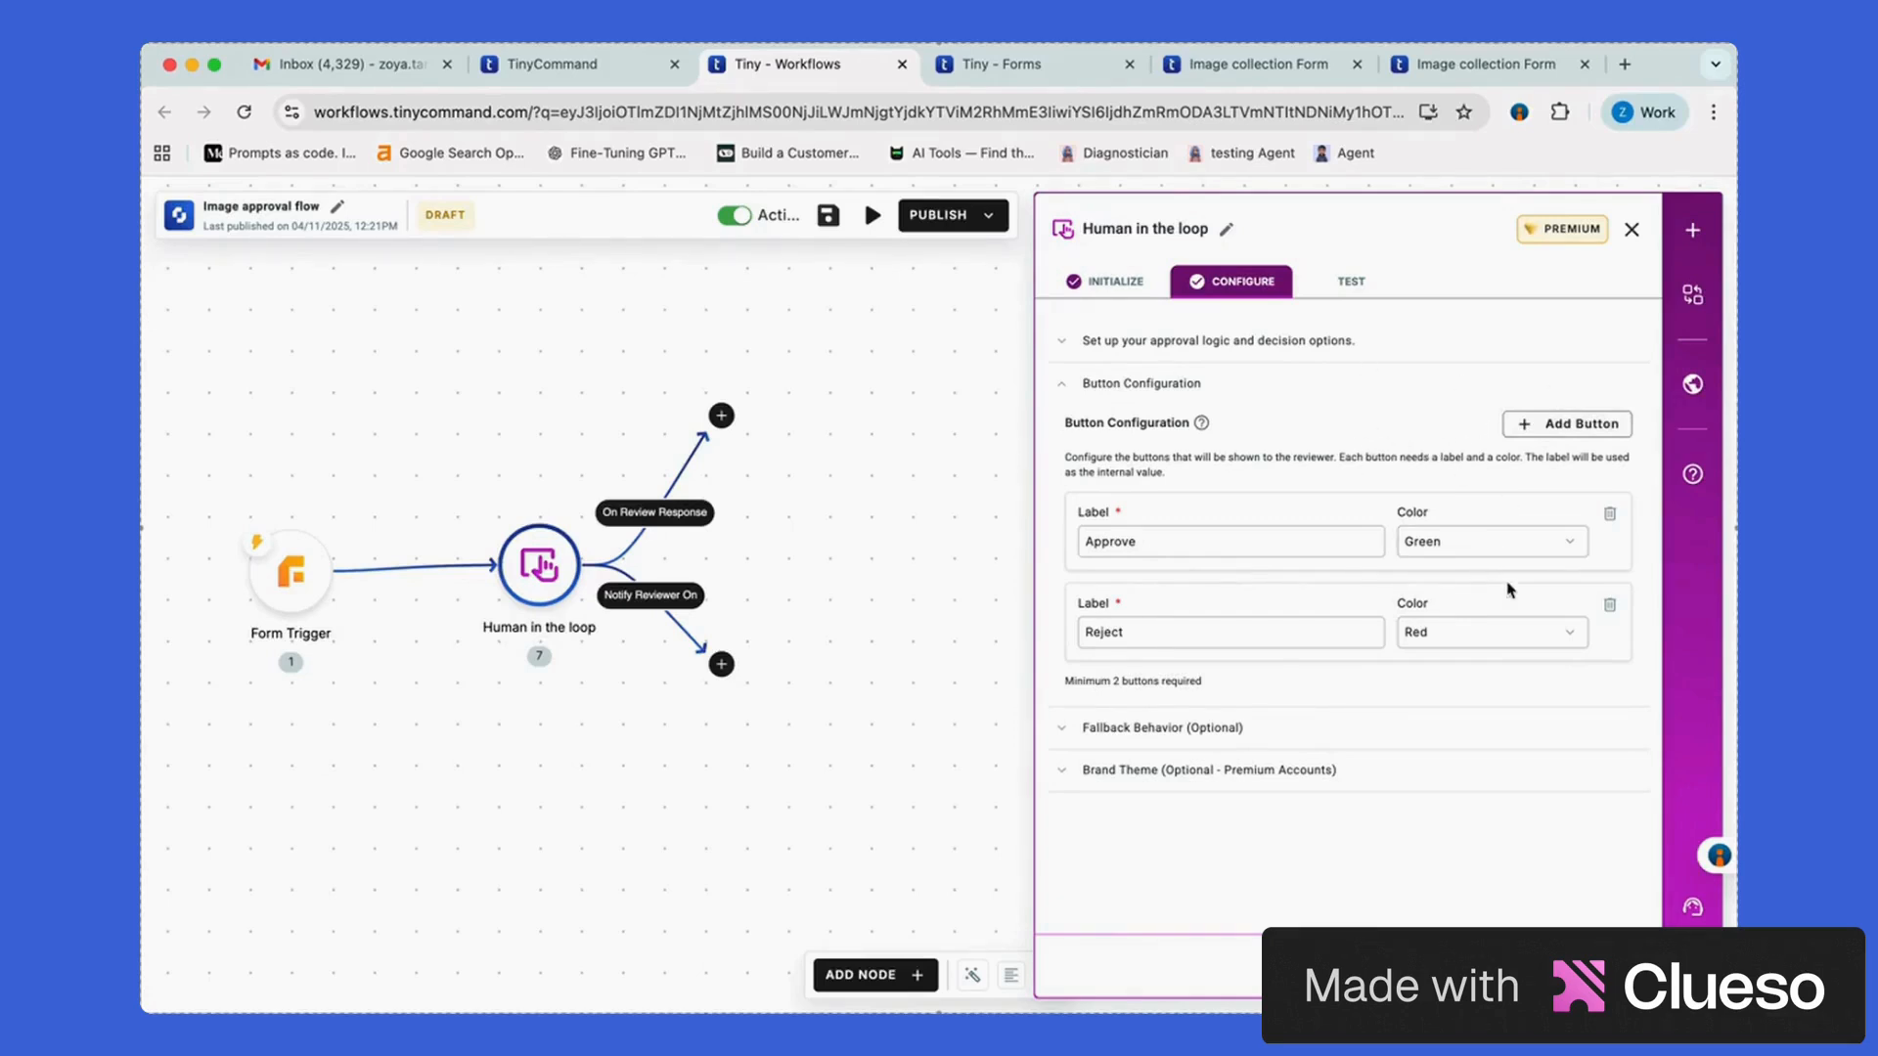
pyautogui.click(1261, 733)
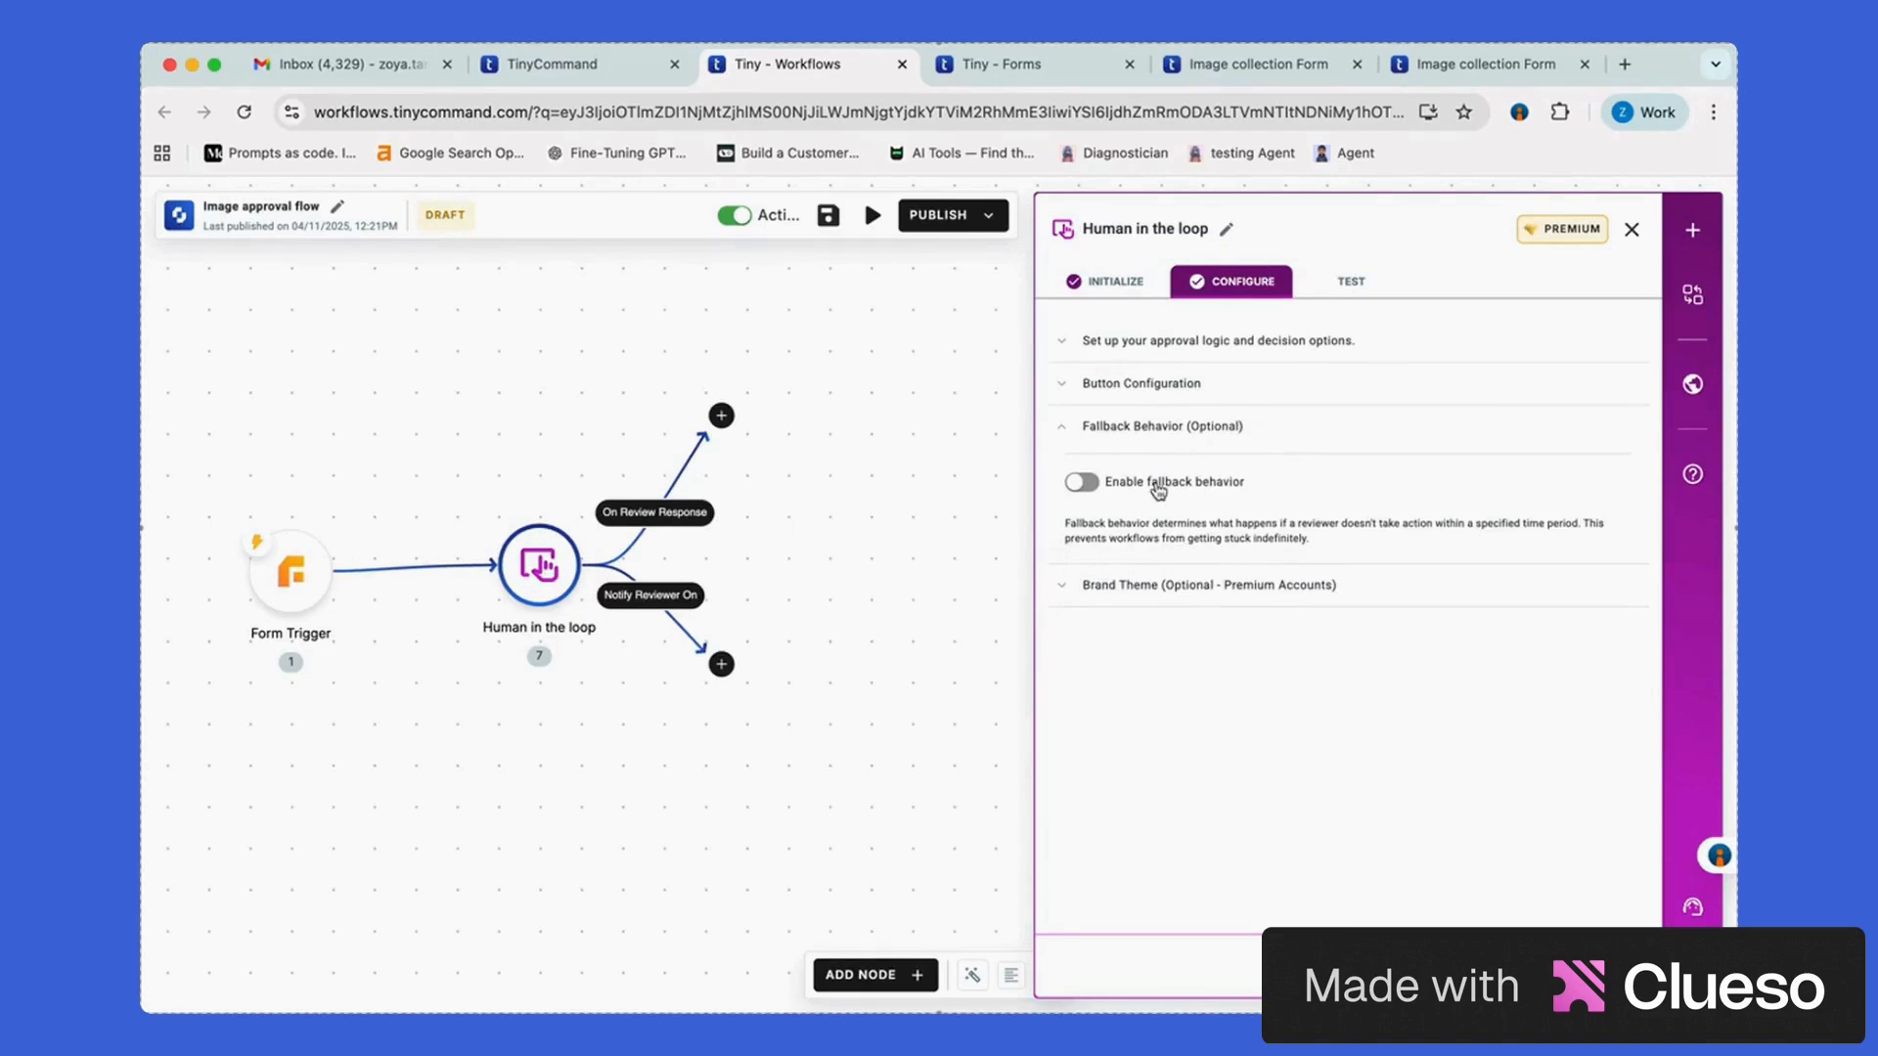
# Toggle fallback behaviour on and back off, check Brand Theme and the TEST tab, then close the panel
pyautogui.click(1159, 489)
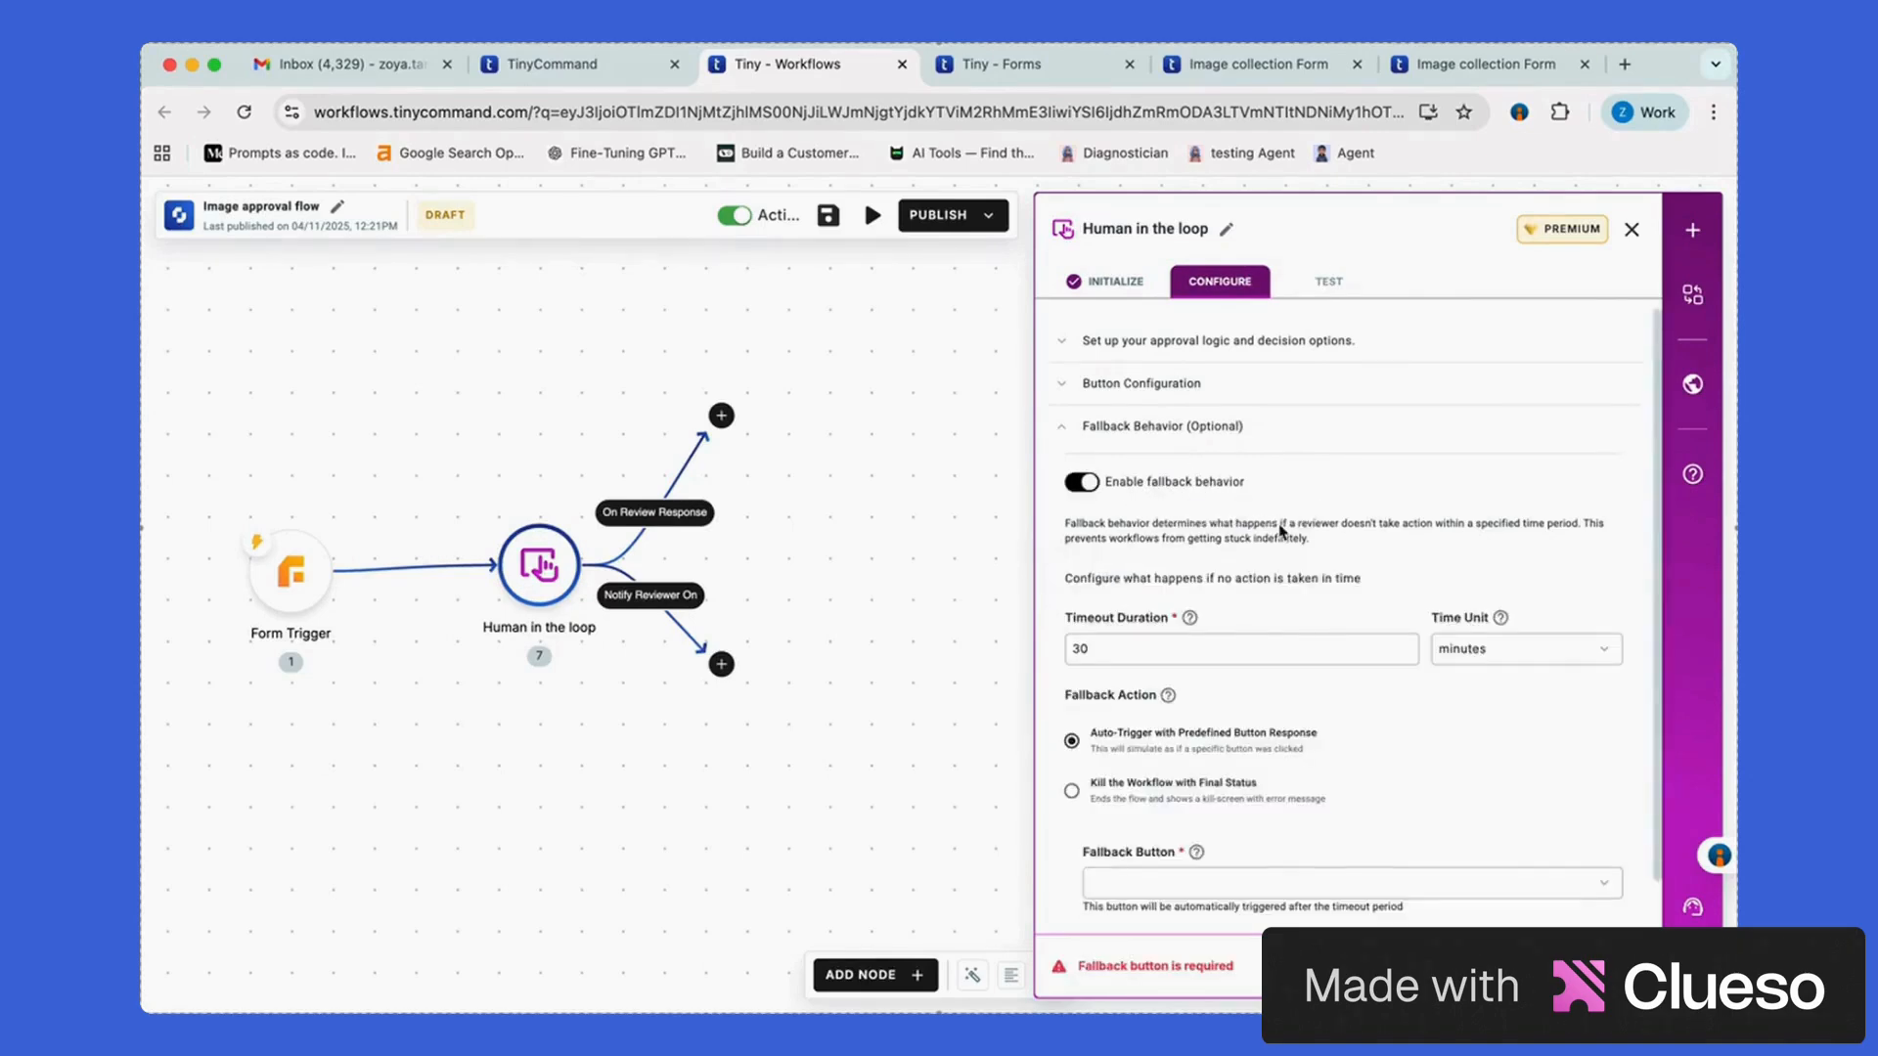
pyautogui.scroll(-1, 1281, 533)
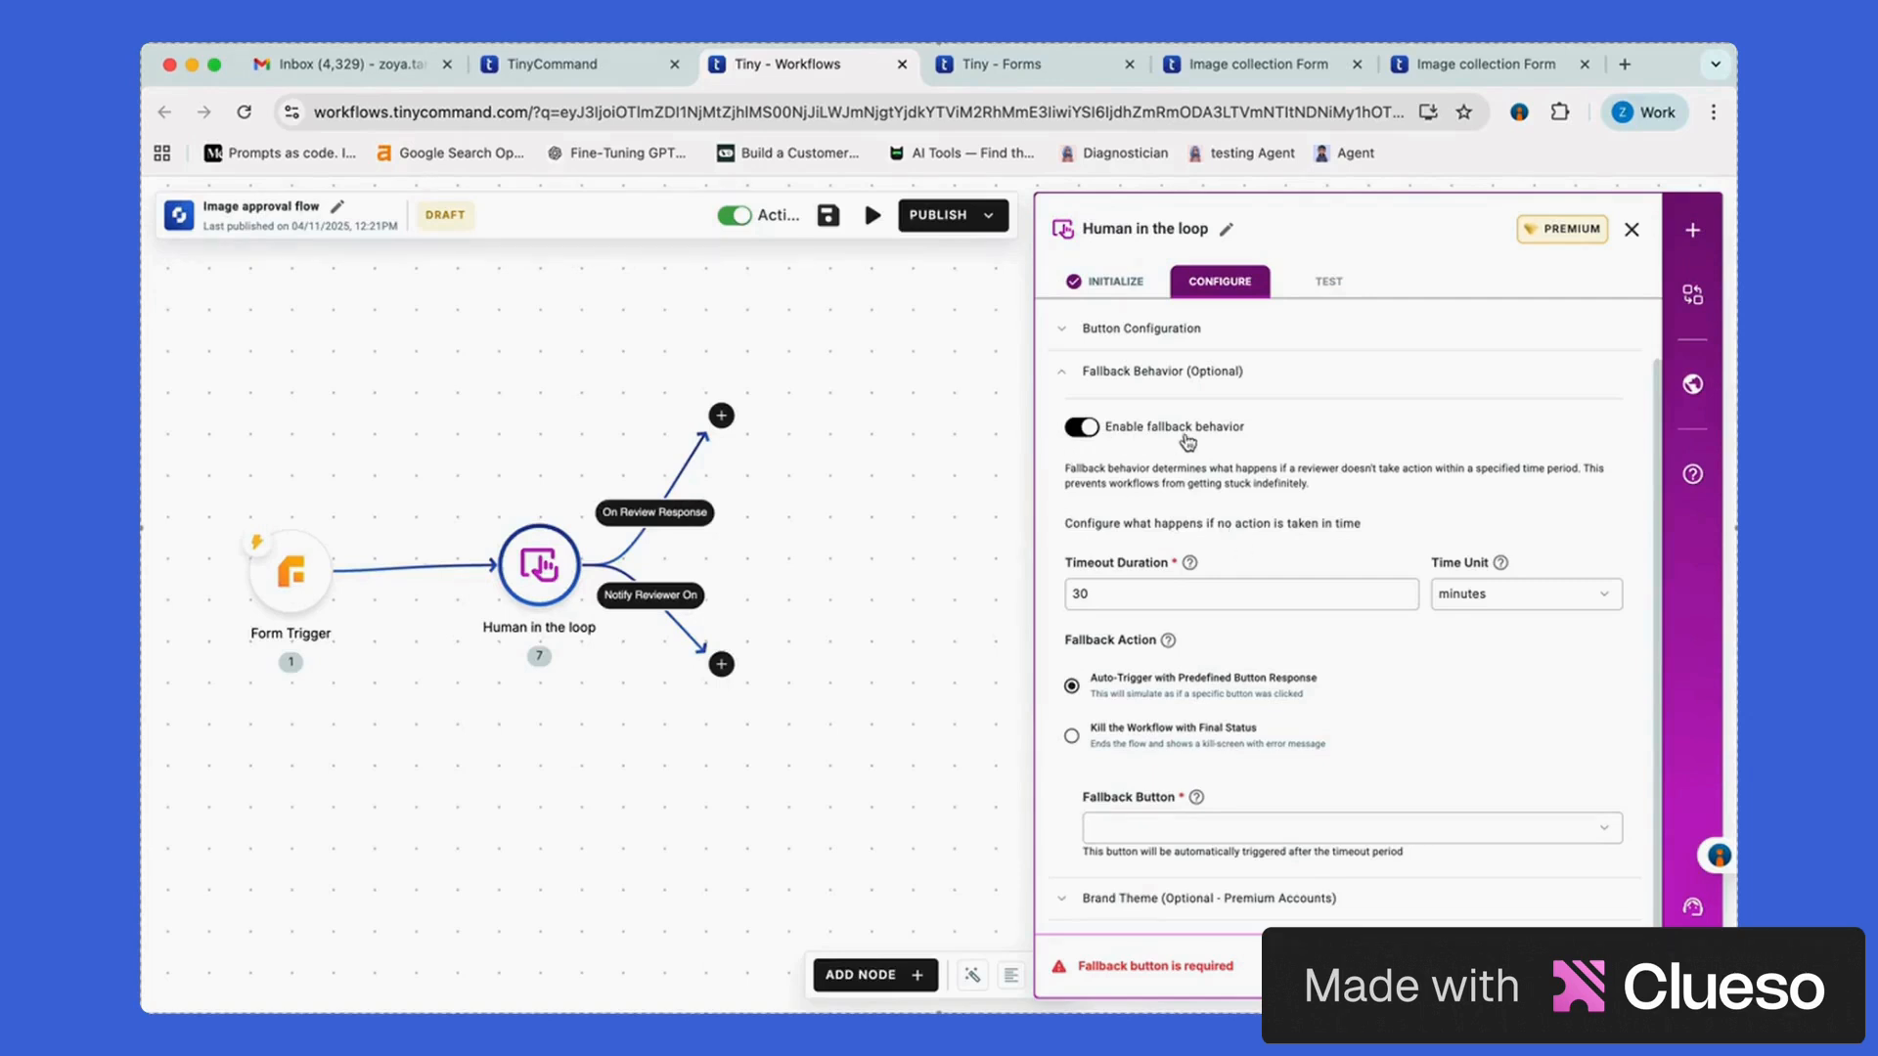
pyautogui.click(1082, 427)
pyautogui.click(1272, 589)
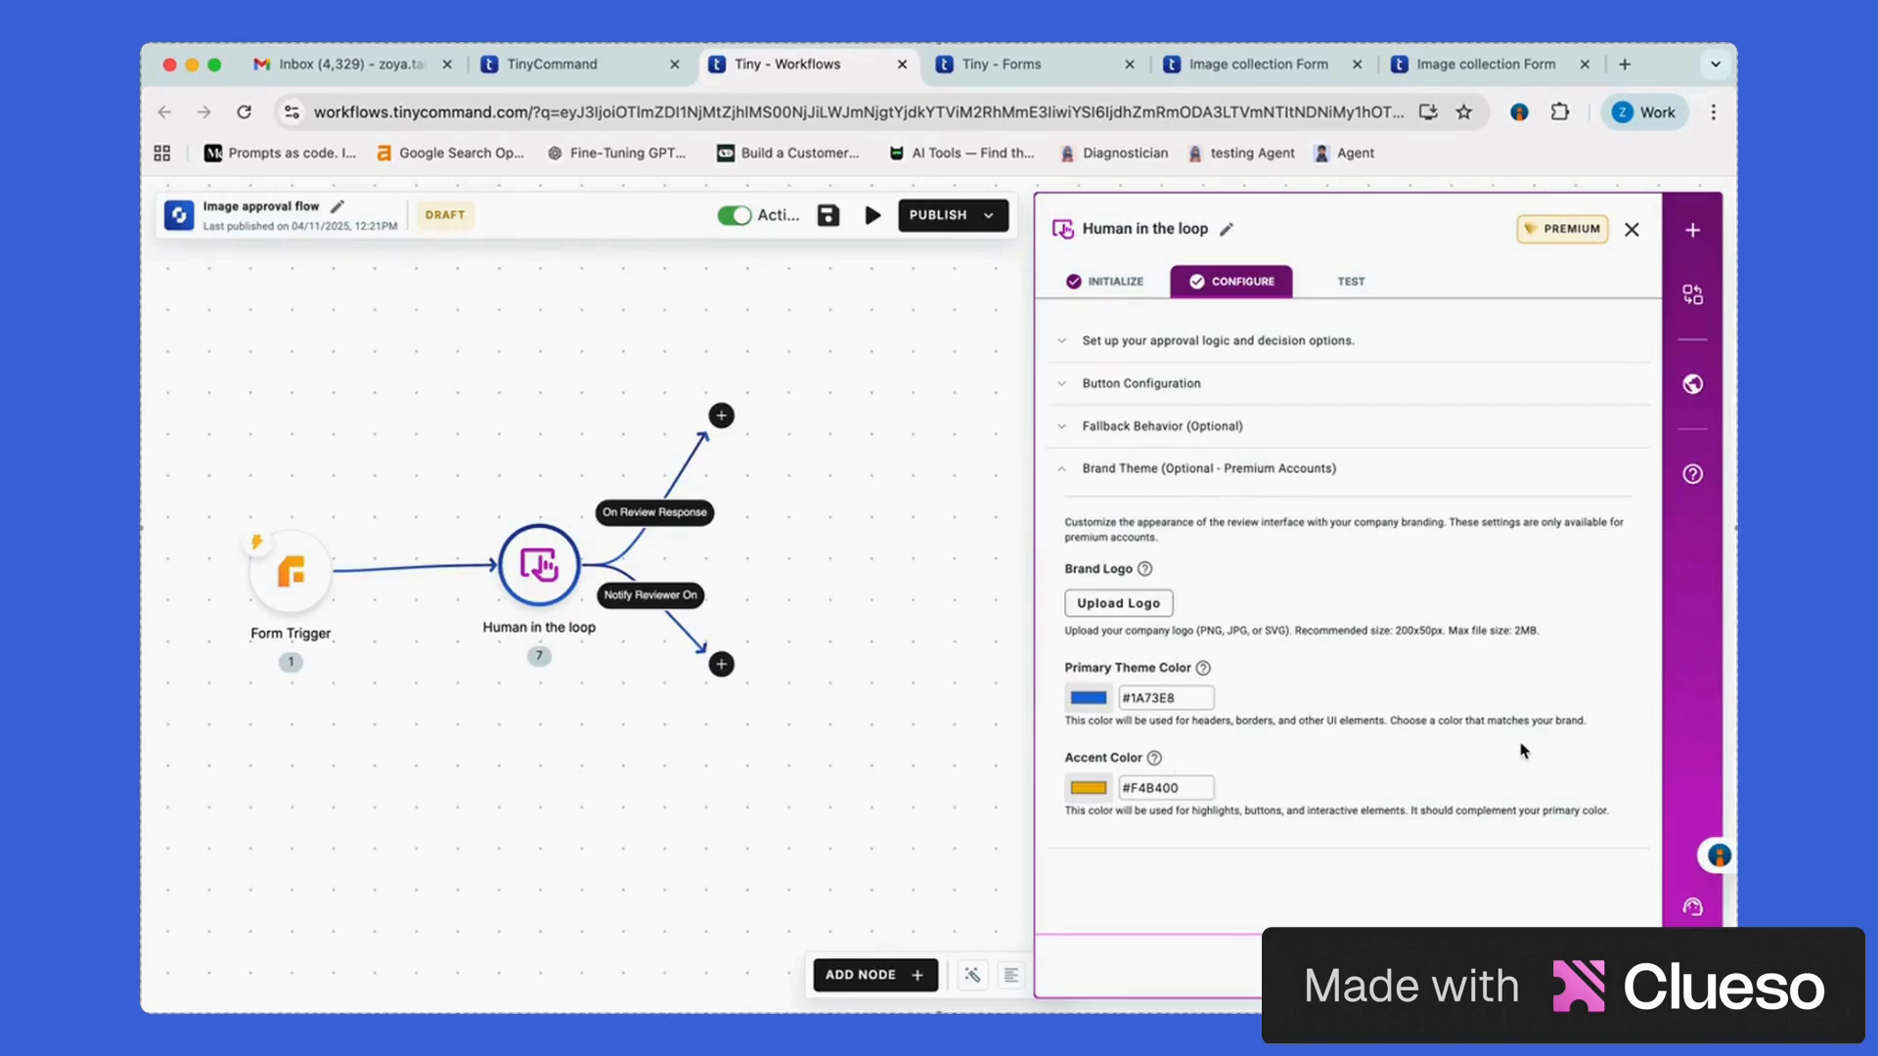
pyautogui.click(1351, 281)
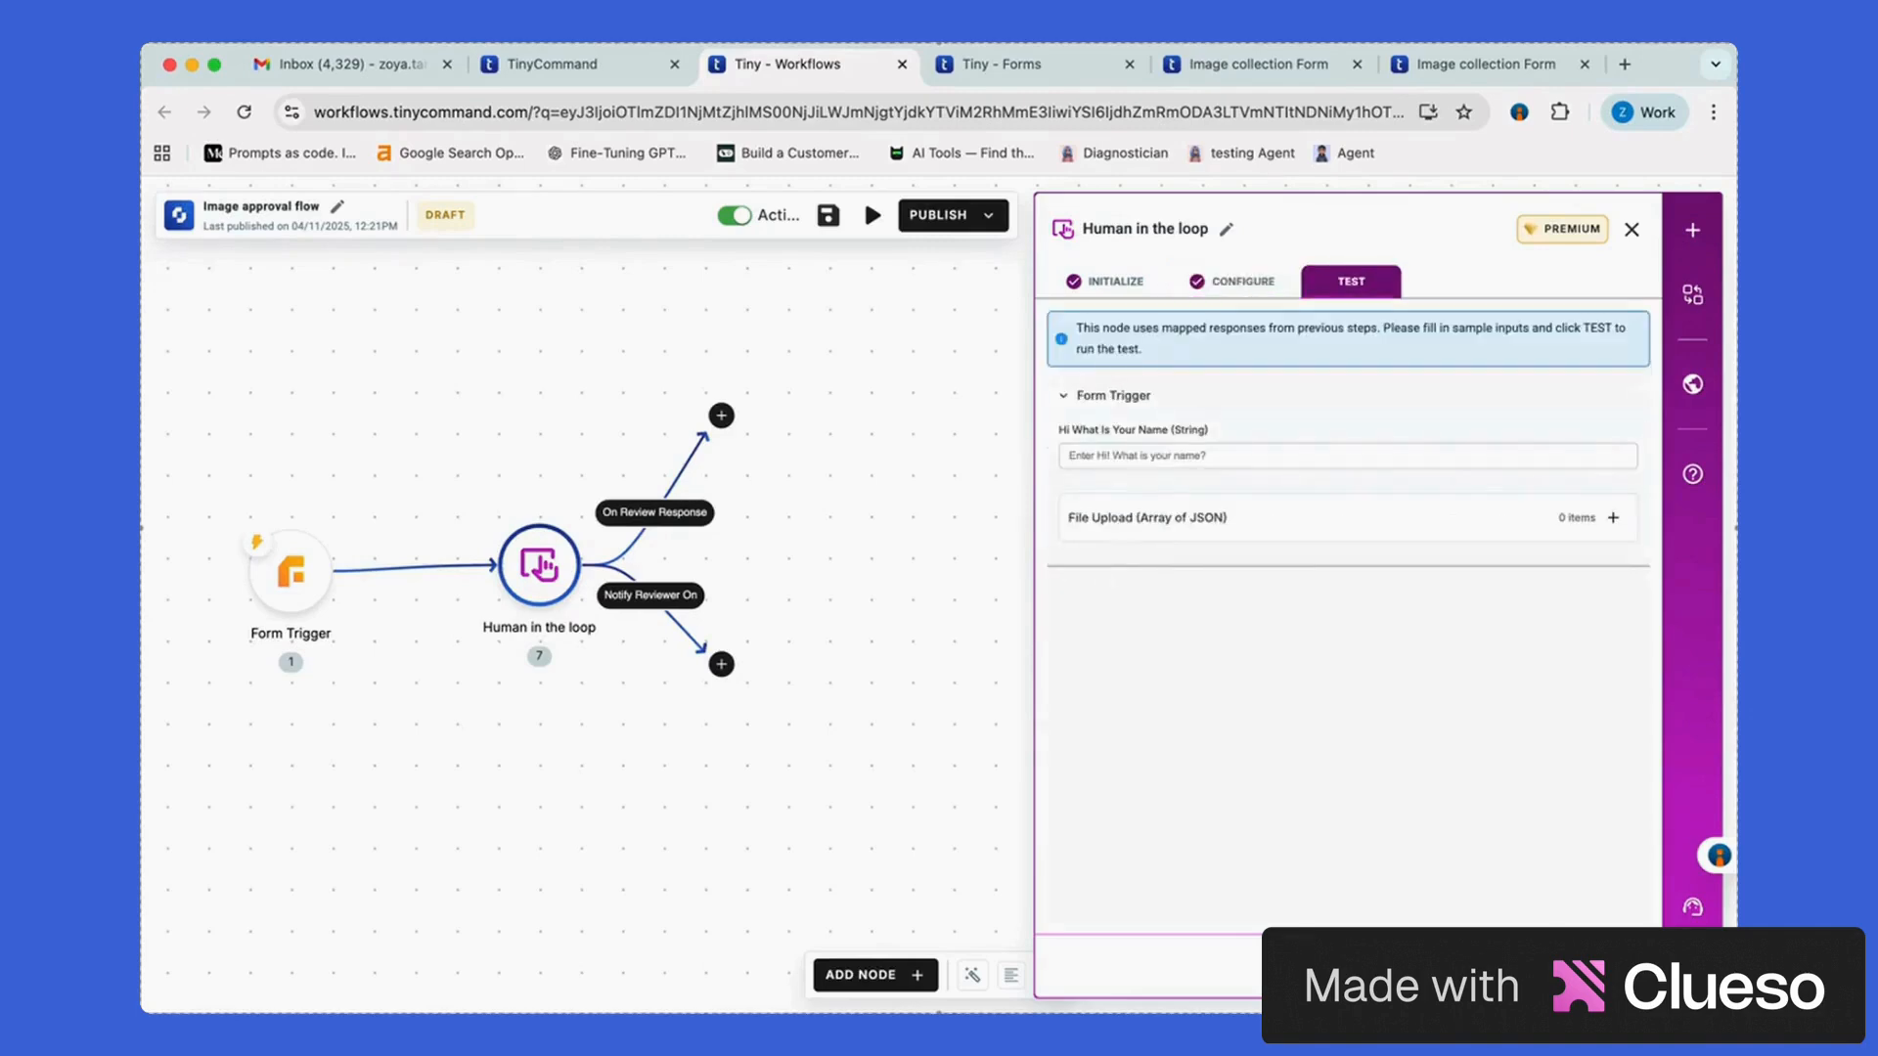
pyautogui.click(905, 556)
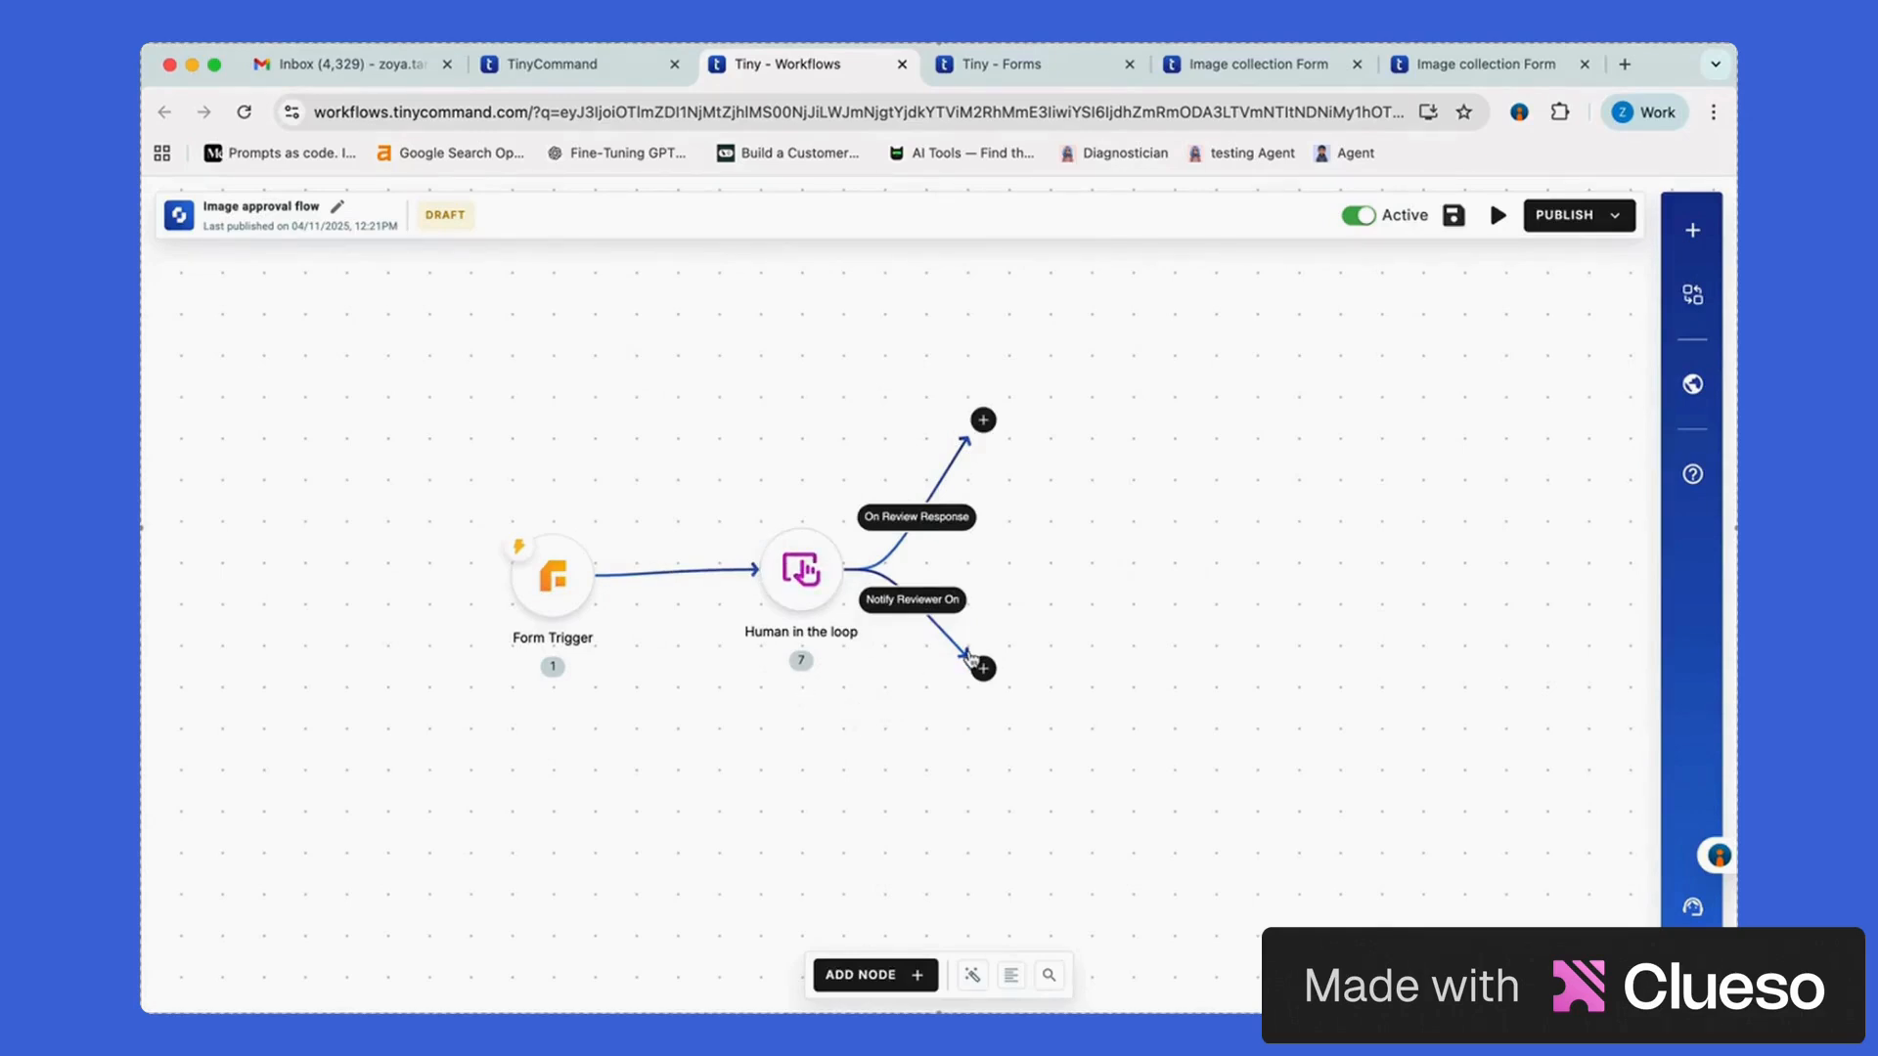
# Add a Gmail Send Email node on the Notify Reviewer On branch, found by searching 'gmi'
pyautogui.hscroll(2, 1061, 637)
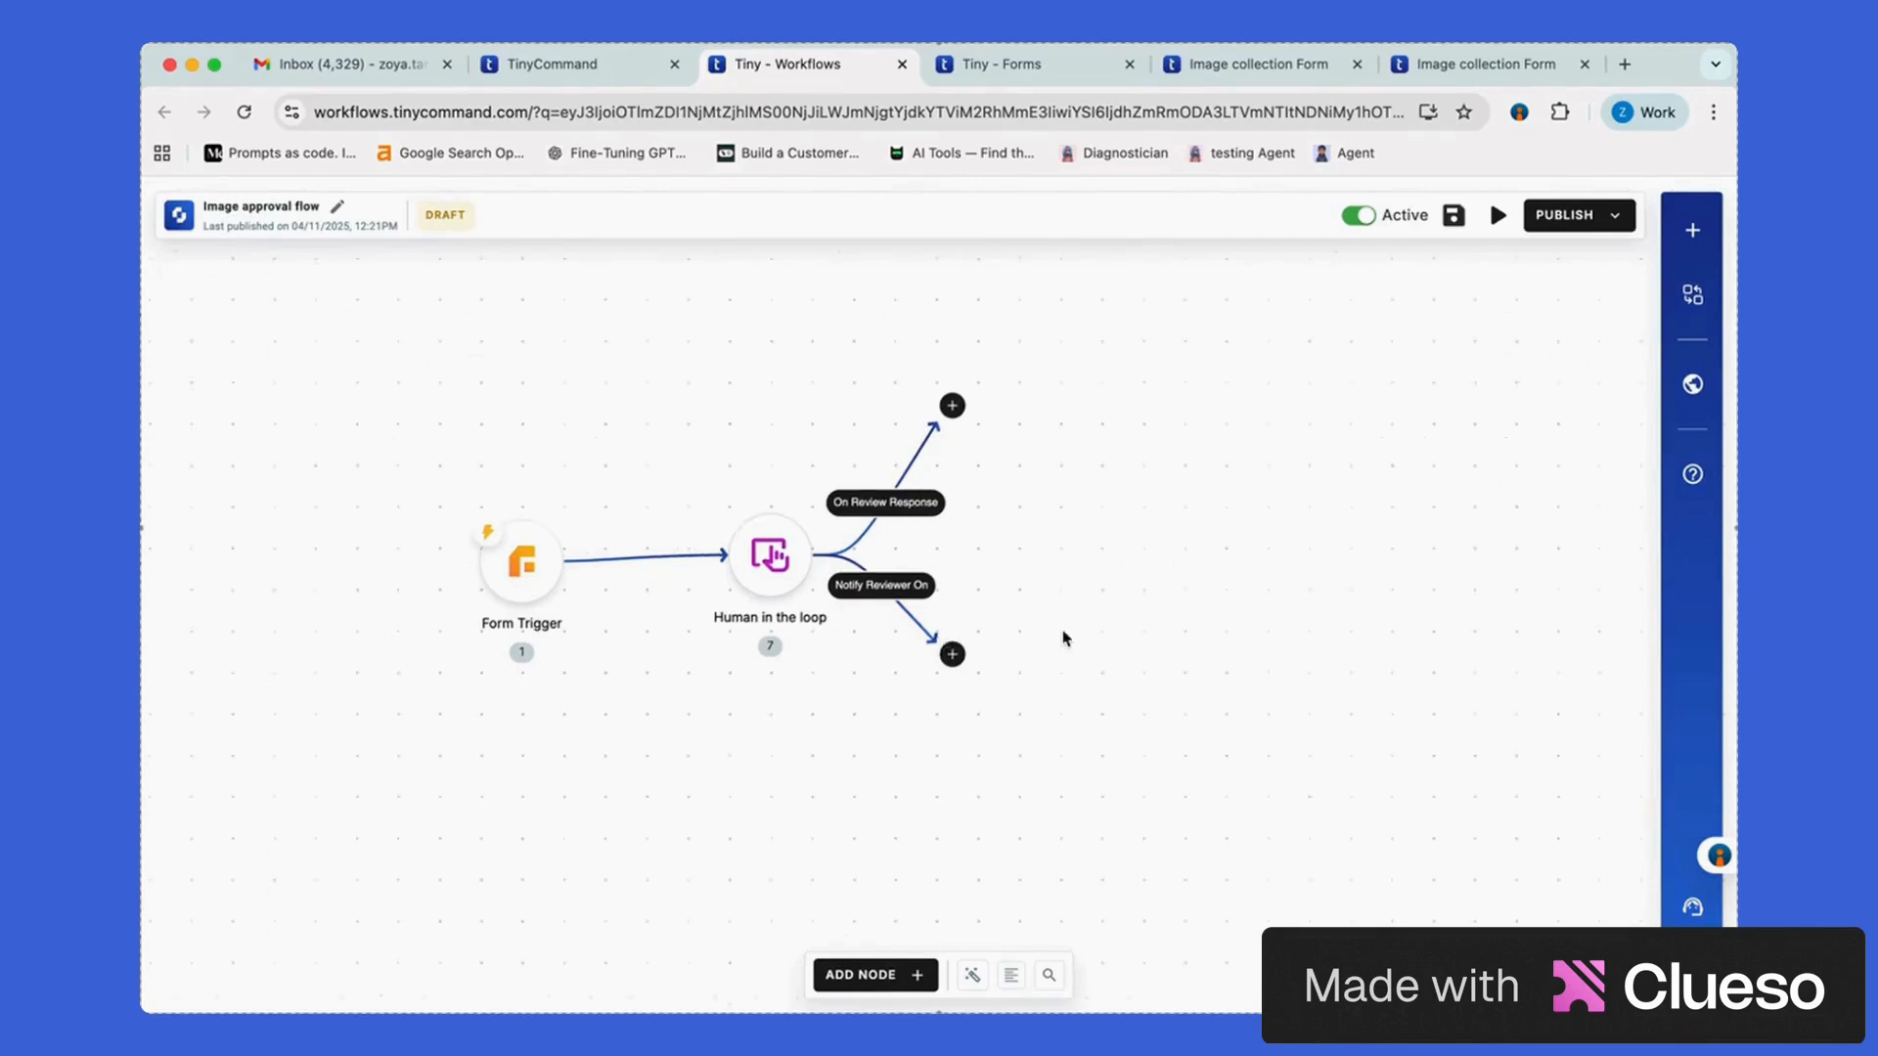
pyautogui.click(934, 645)
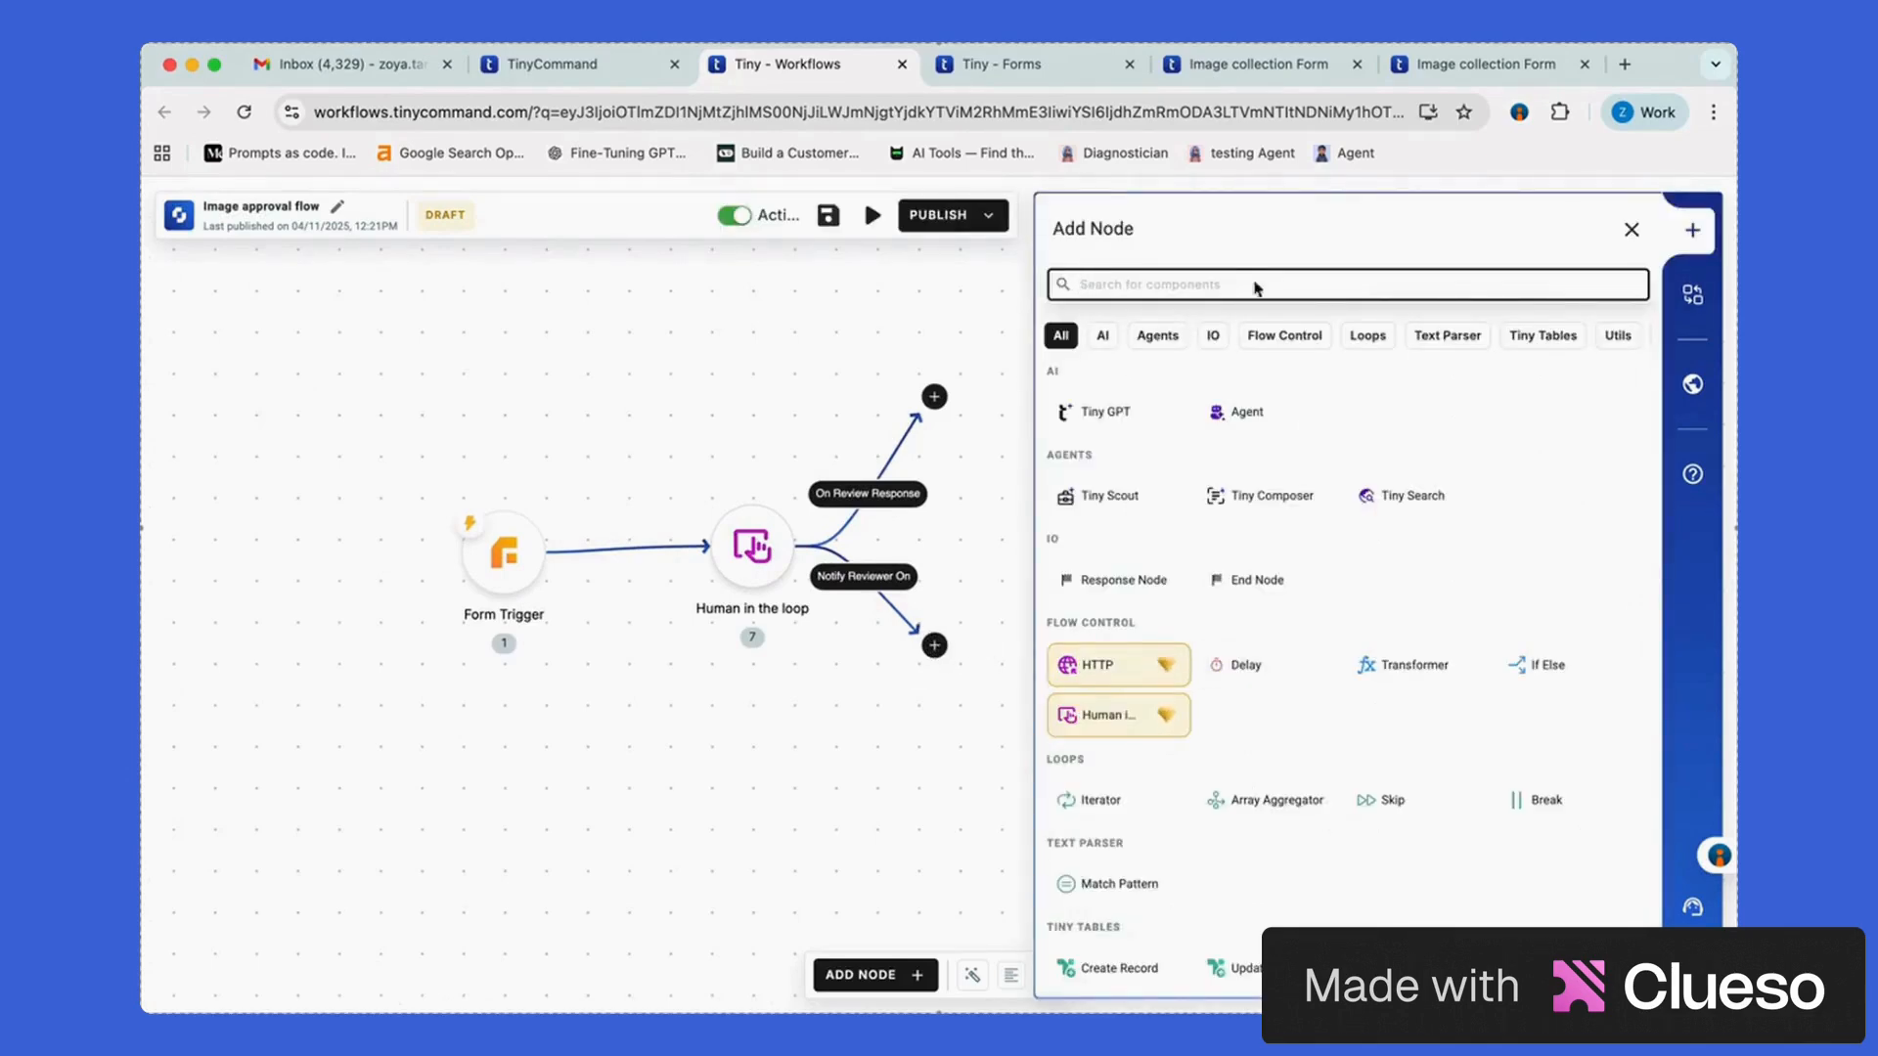
pyautogui.write('gmi')
pyautogui.click(1096, 416)
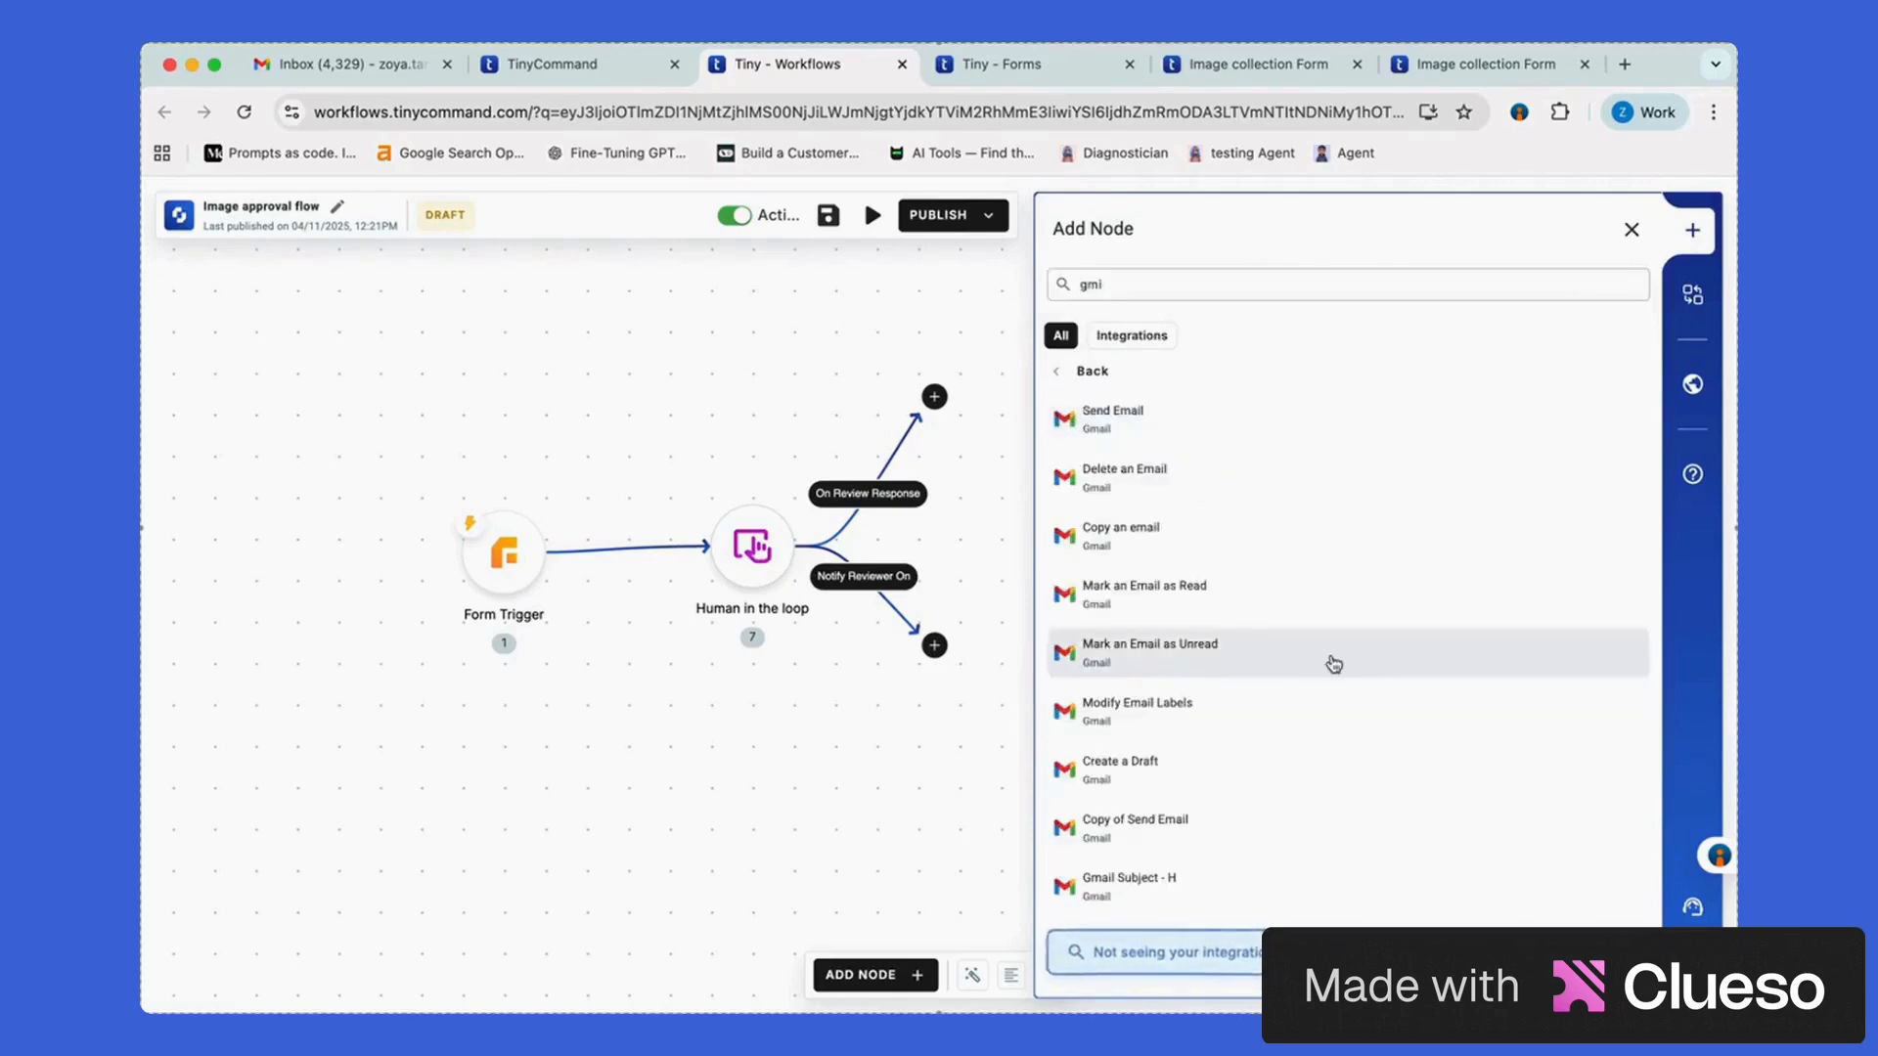
pyautogui.click(1287, 436)
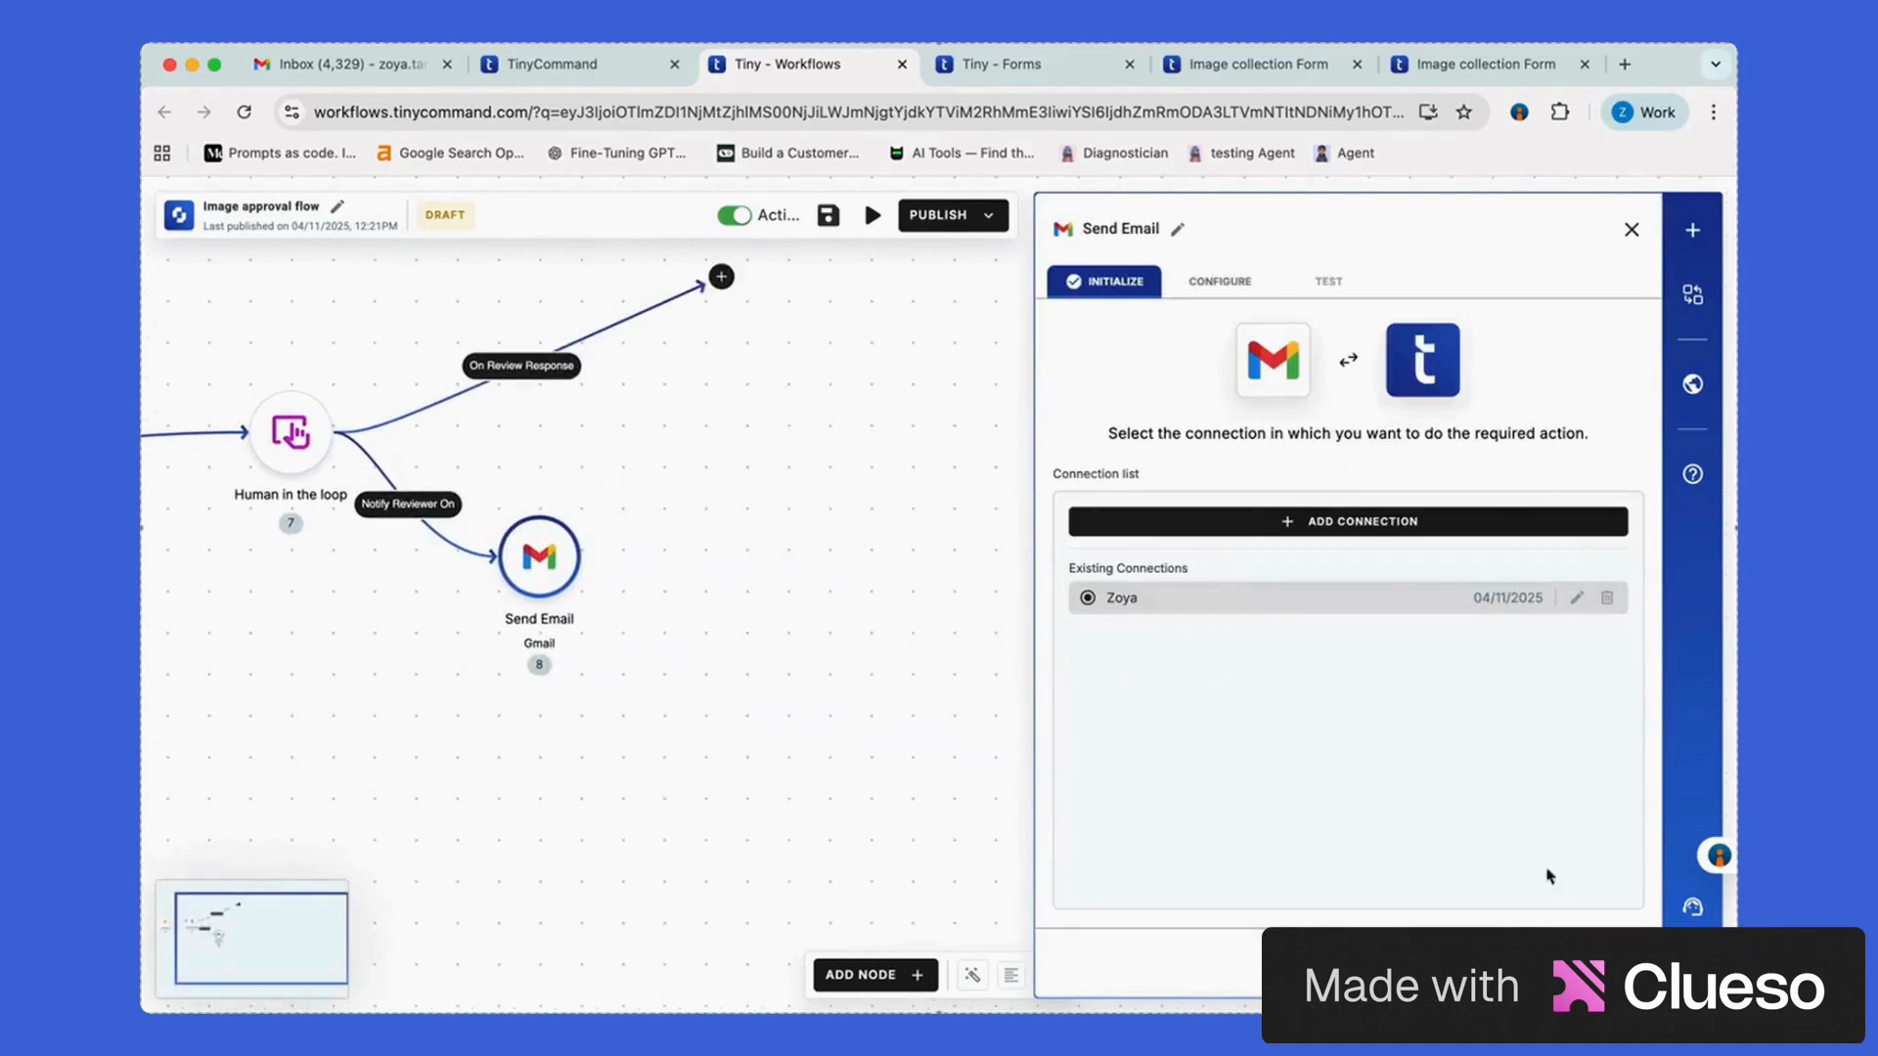
pyautogui.click(1599, 944)
# Fill in the reviewer email's sender and recipient addresses and the subject 'HITL Request'
pyautogui.click(1330, 358)
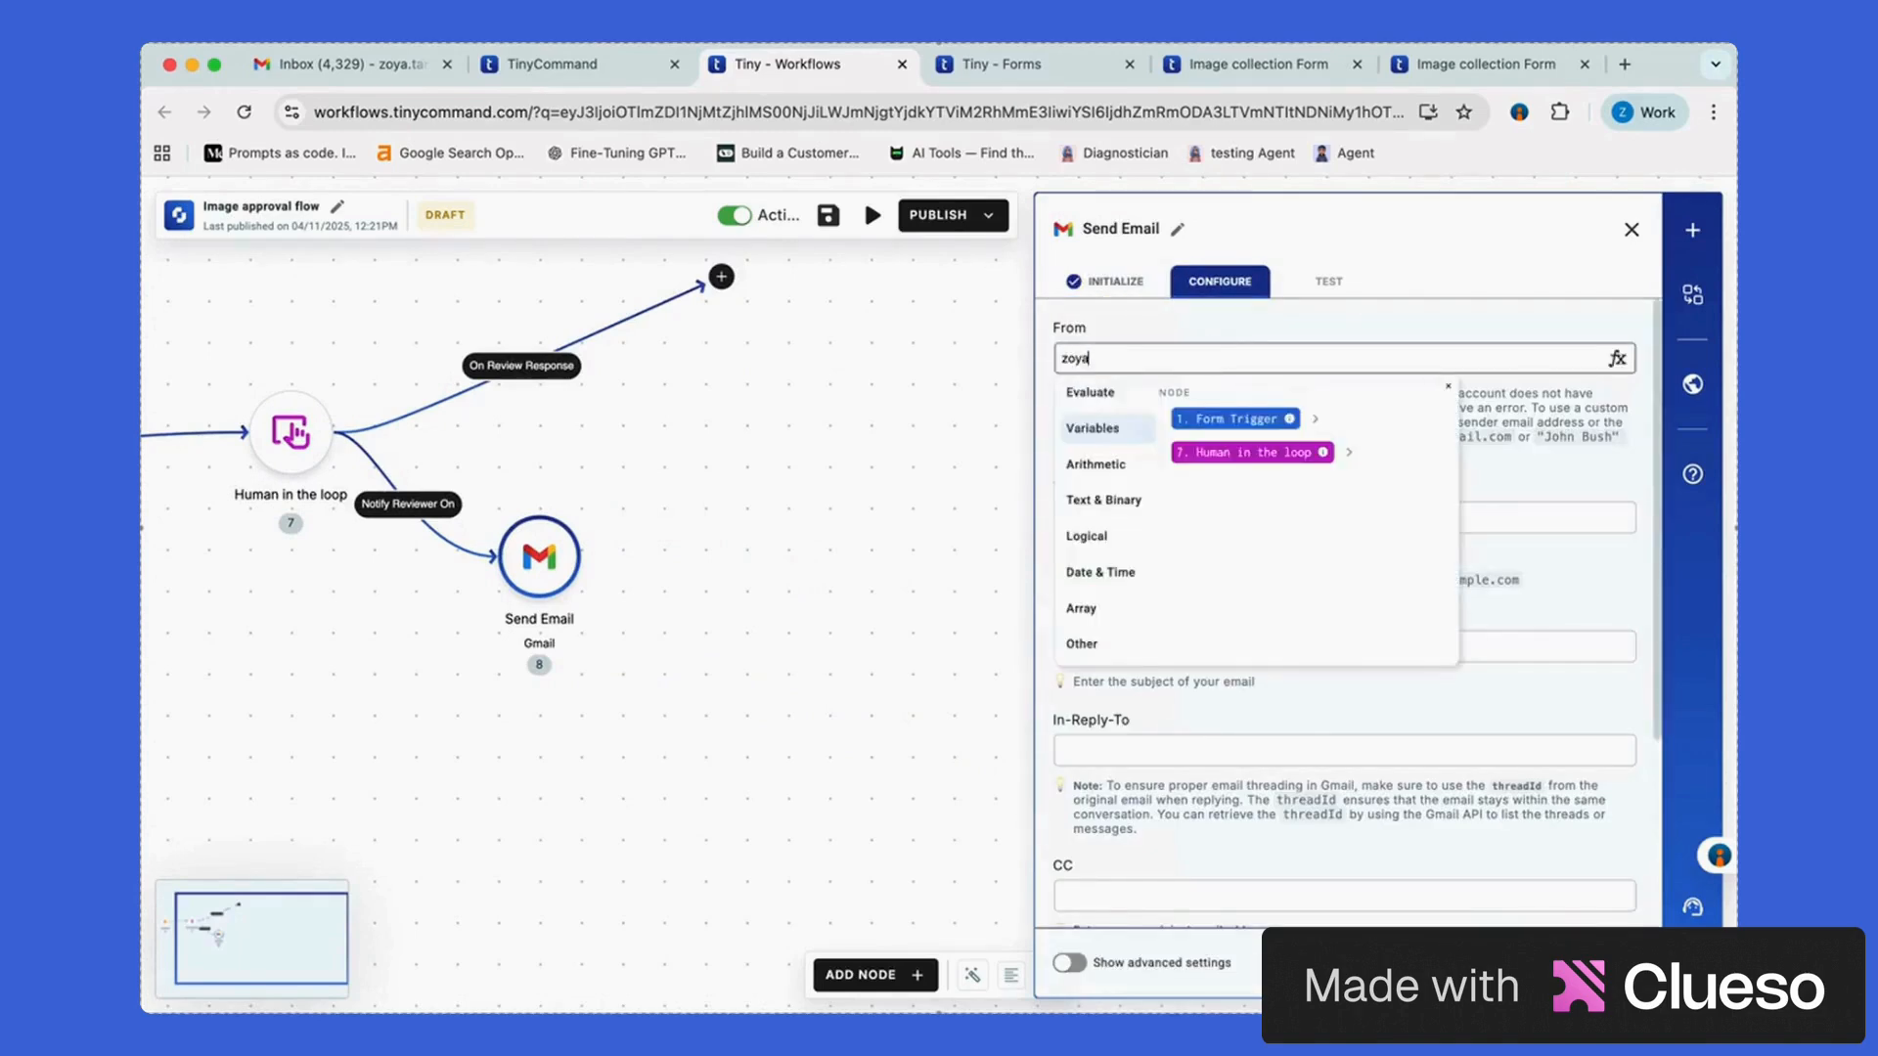
pyautogui.press('Tab')
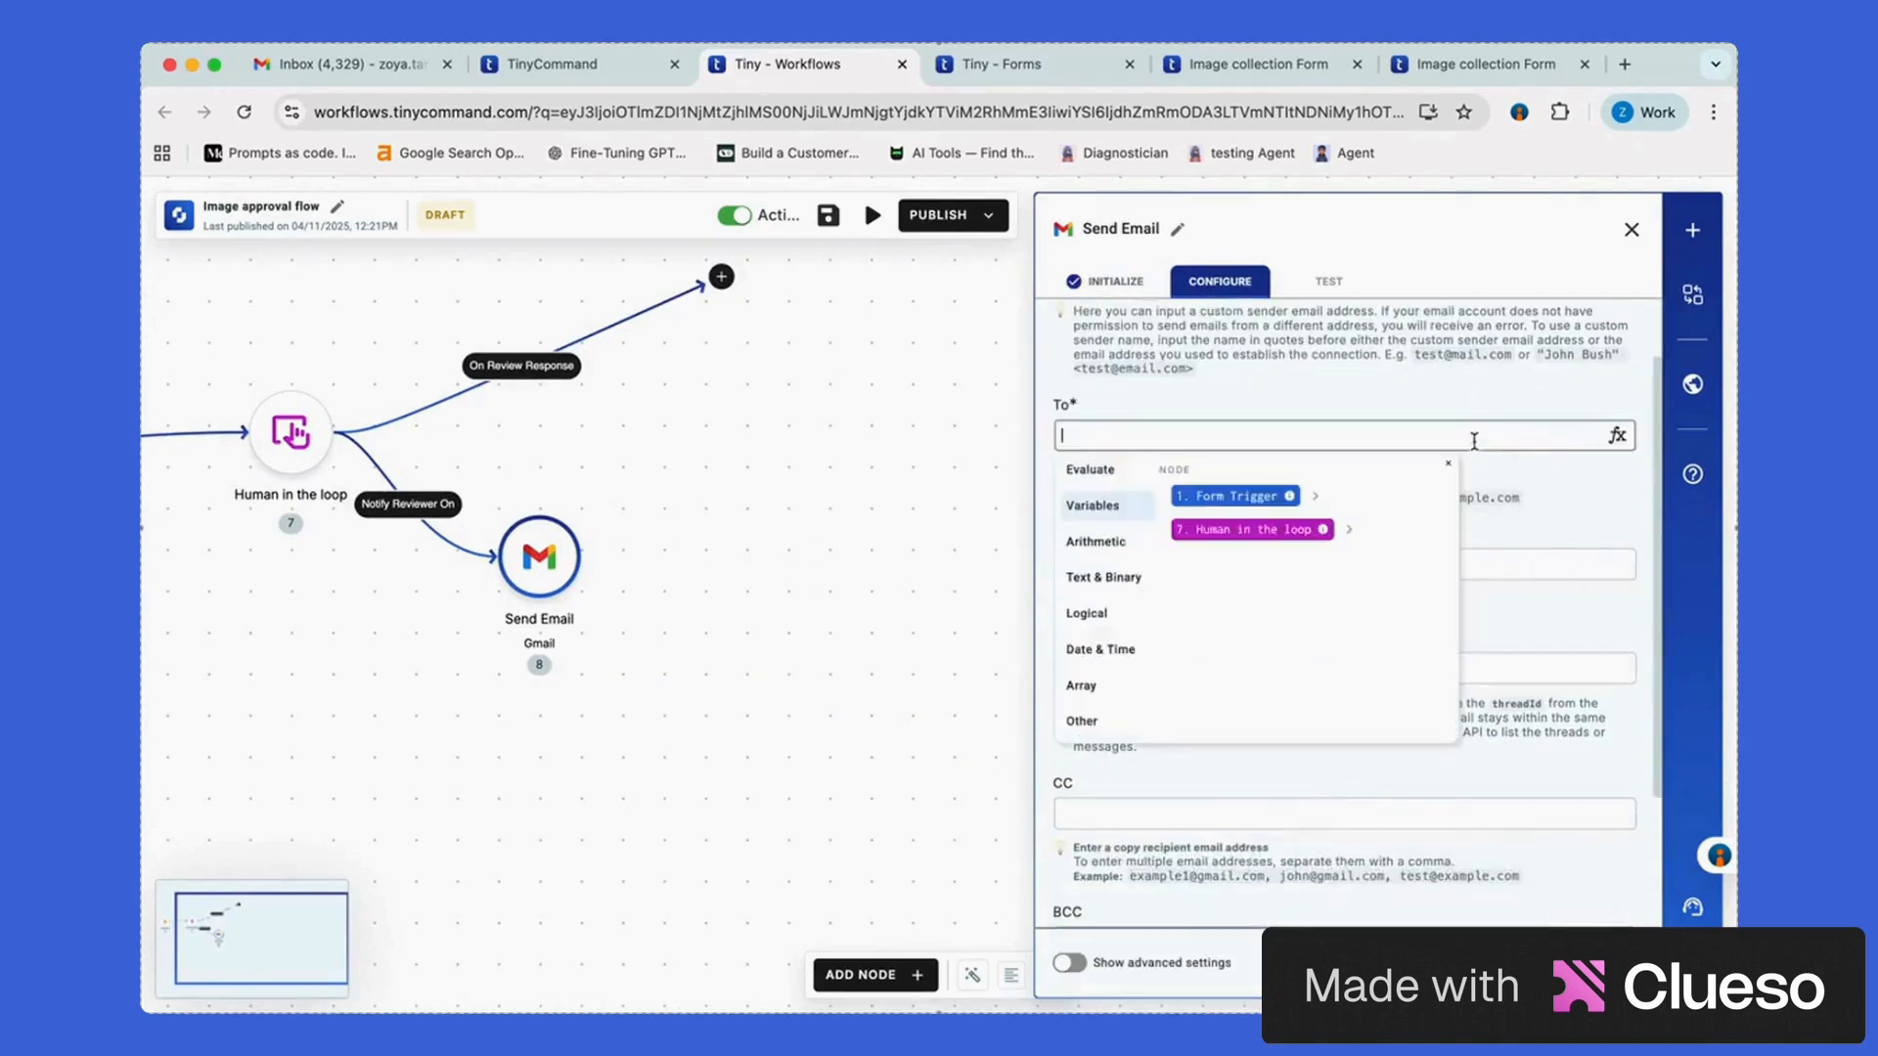
pyautogui.press('Tab')
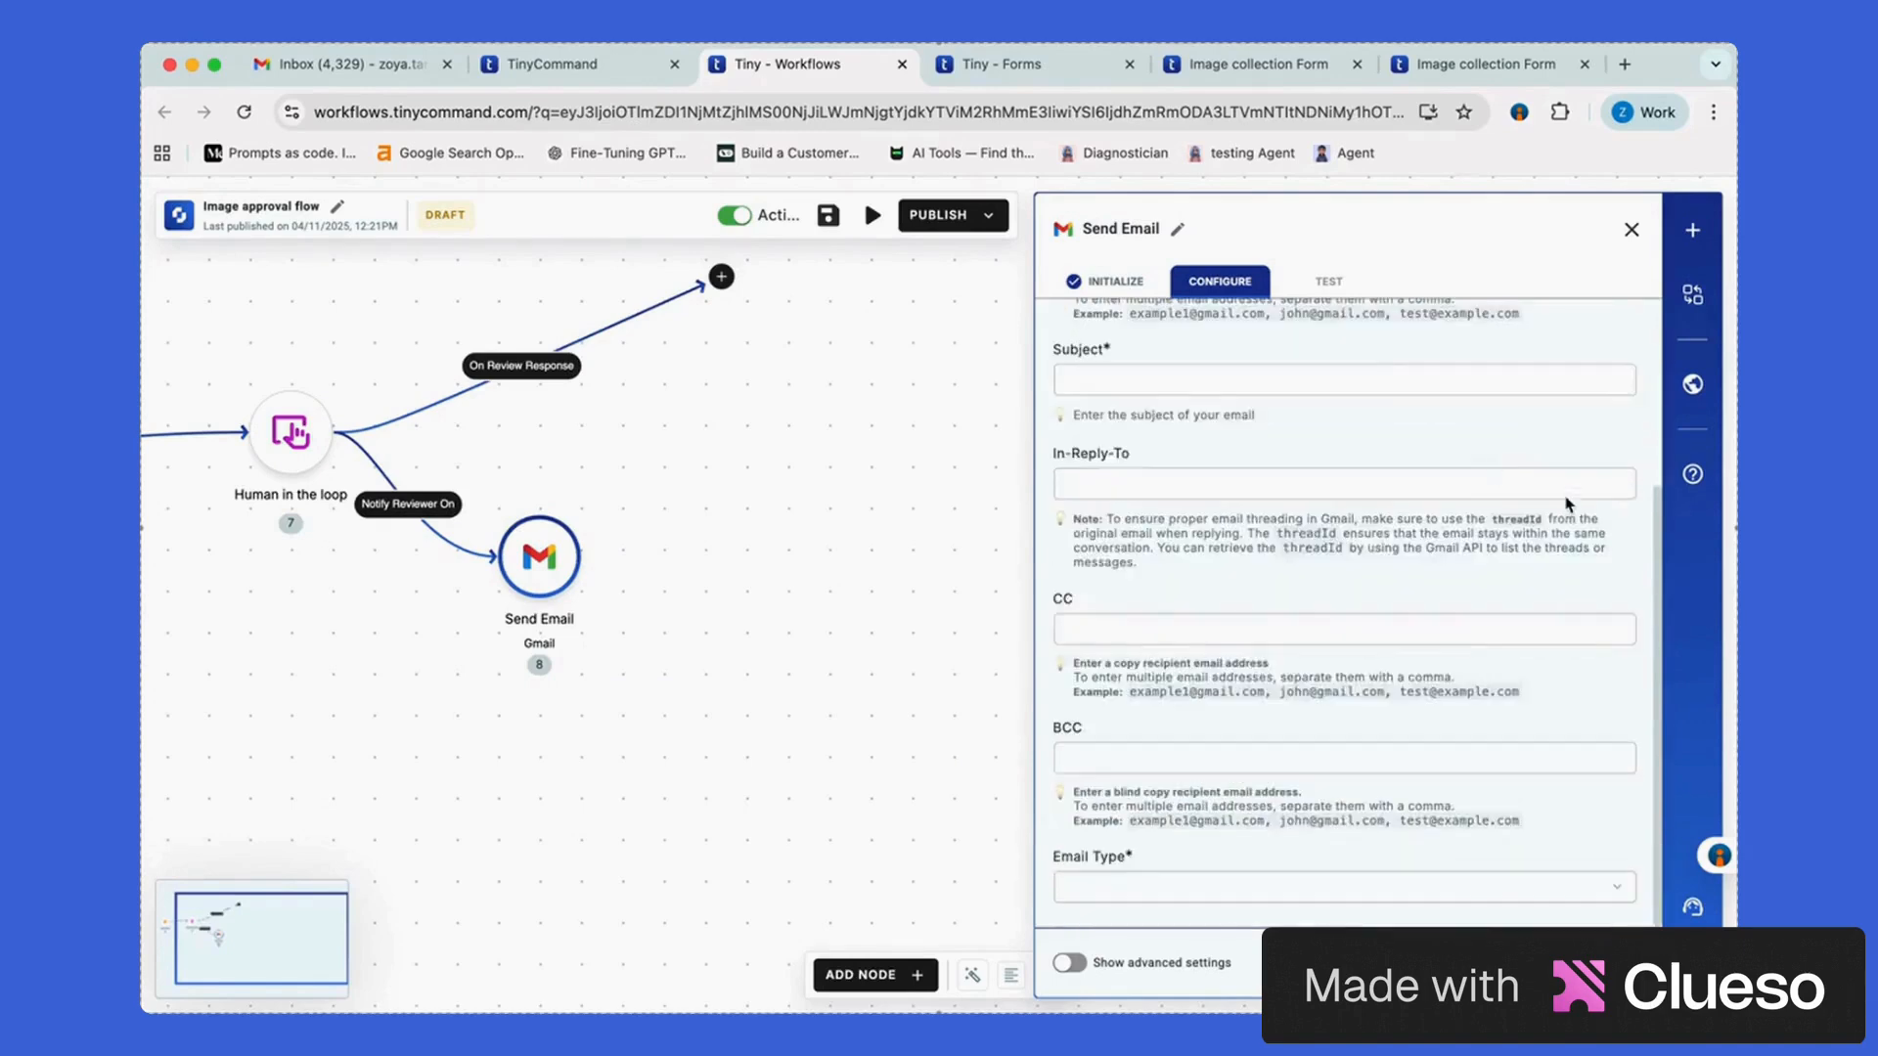
pyautogui.write('HITL Request')
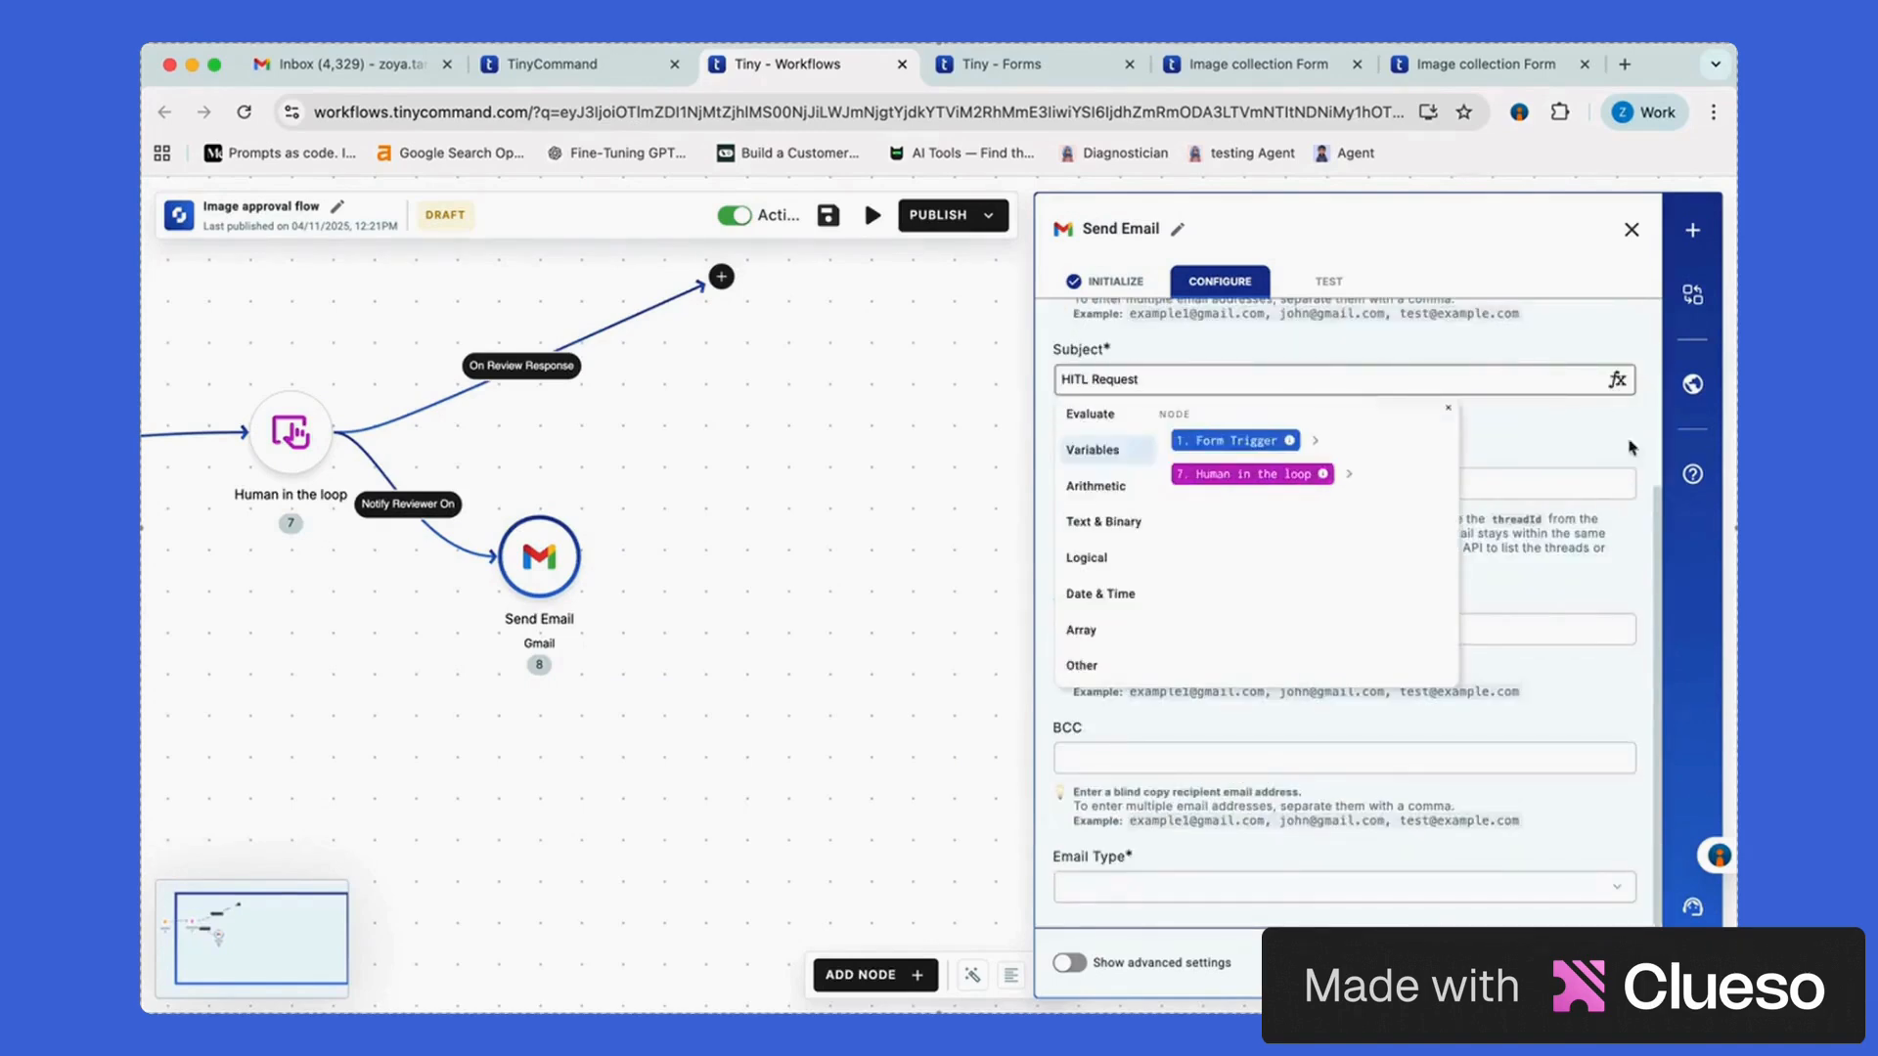
# Write the body asking for required action for the user, inserting the submitter's name
pyautogui.click(1219, 890)
pyautogui.write('Hi, Please perform required action for this request:')
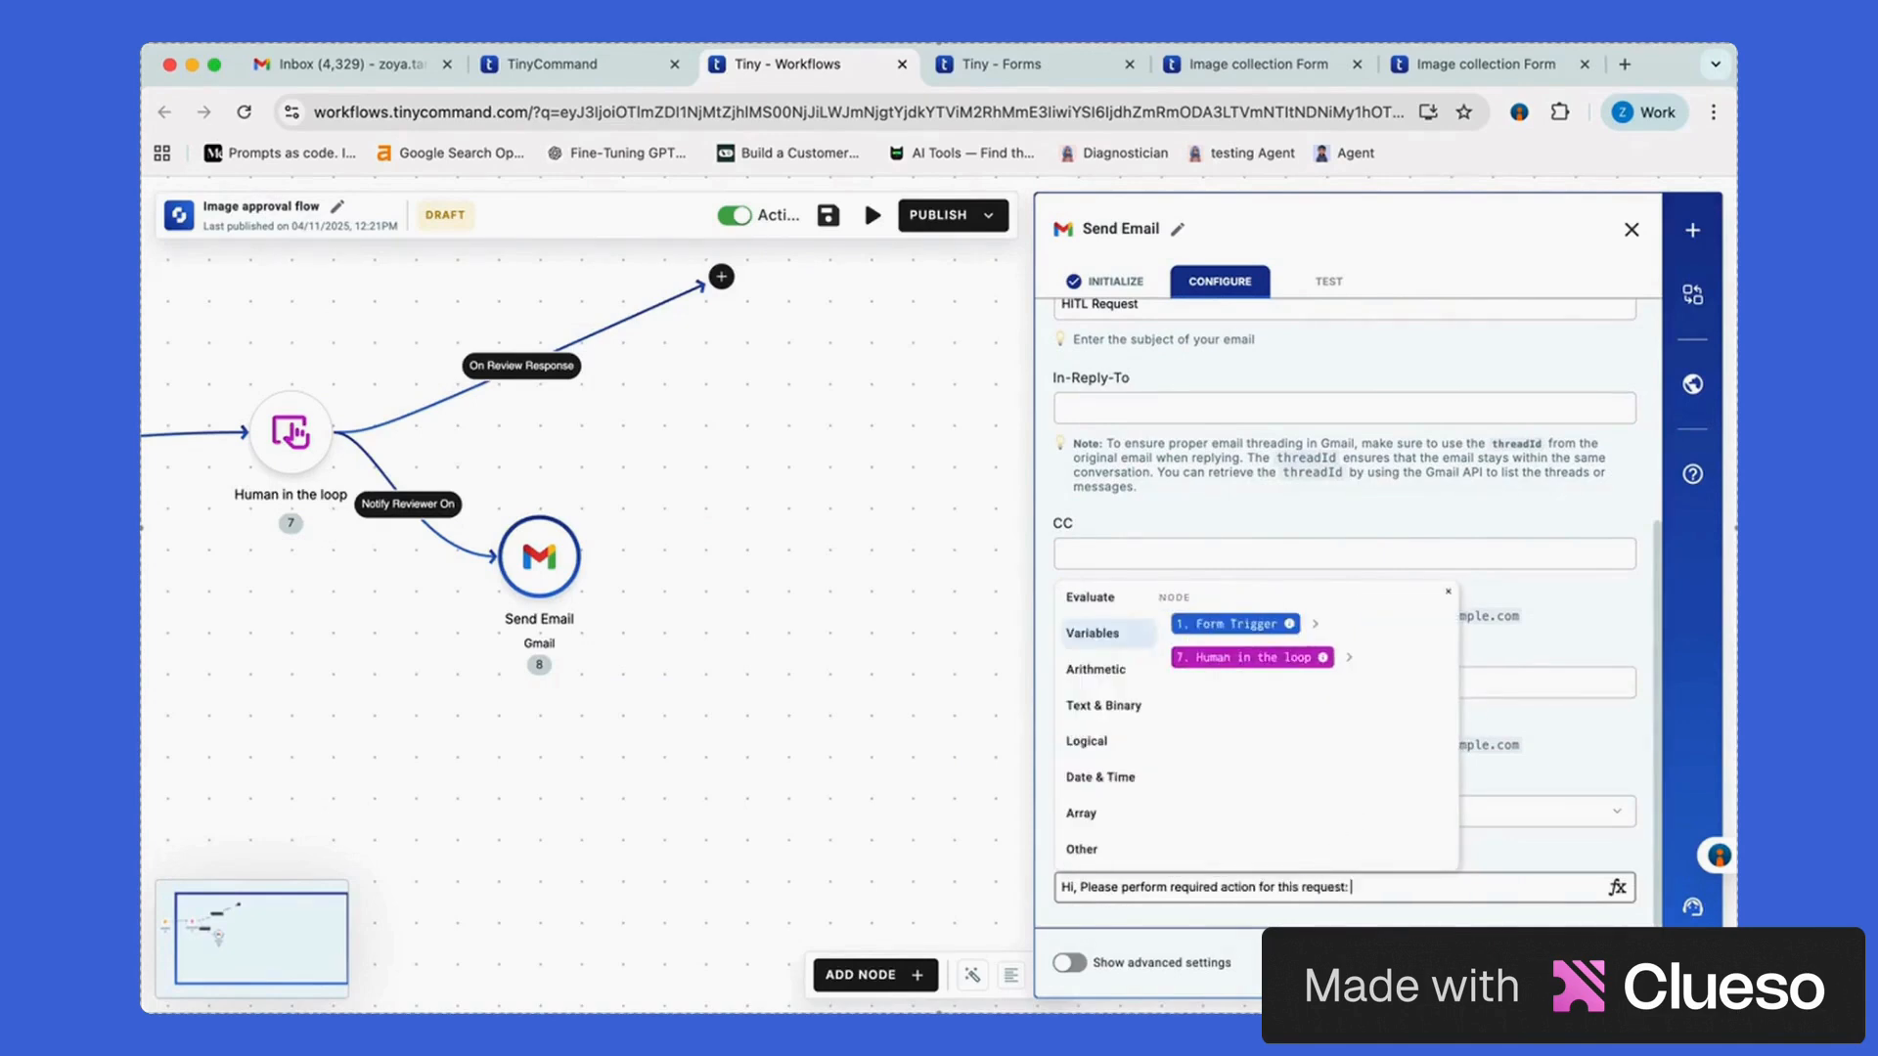
pyautogui.press('BackSpace')
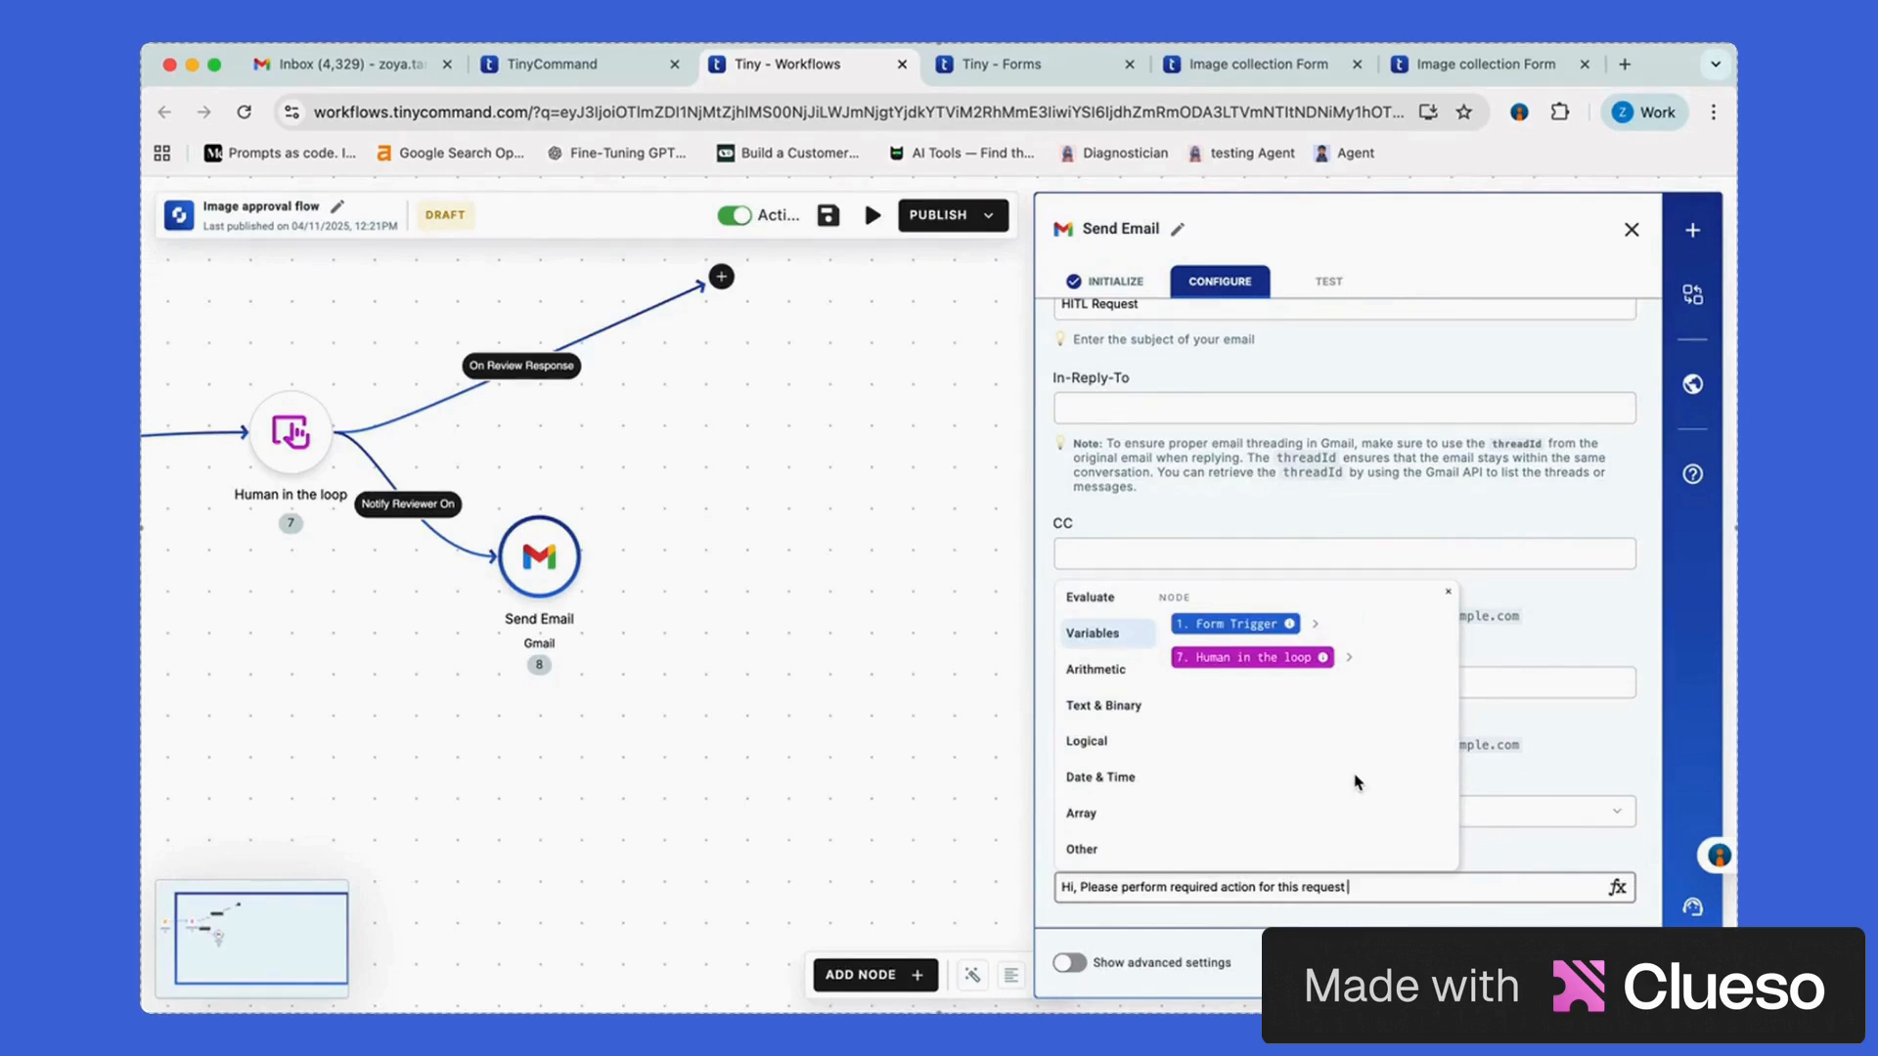
pyautogui.click(1315, 624)
pyautogui.write('for the user:')
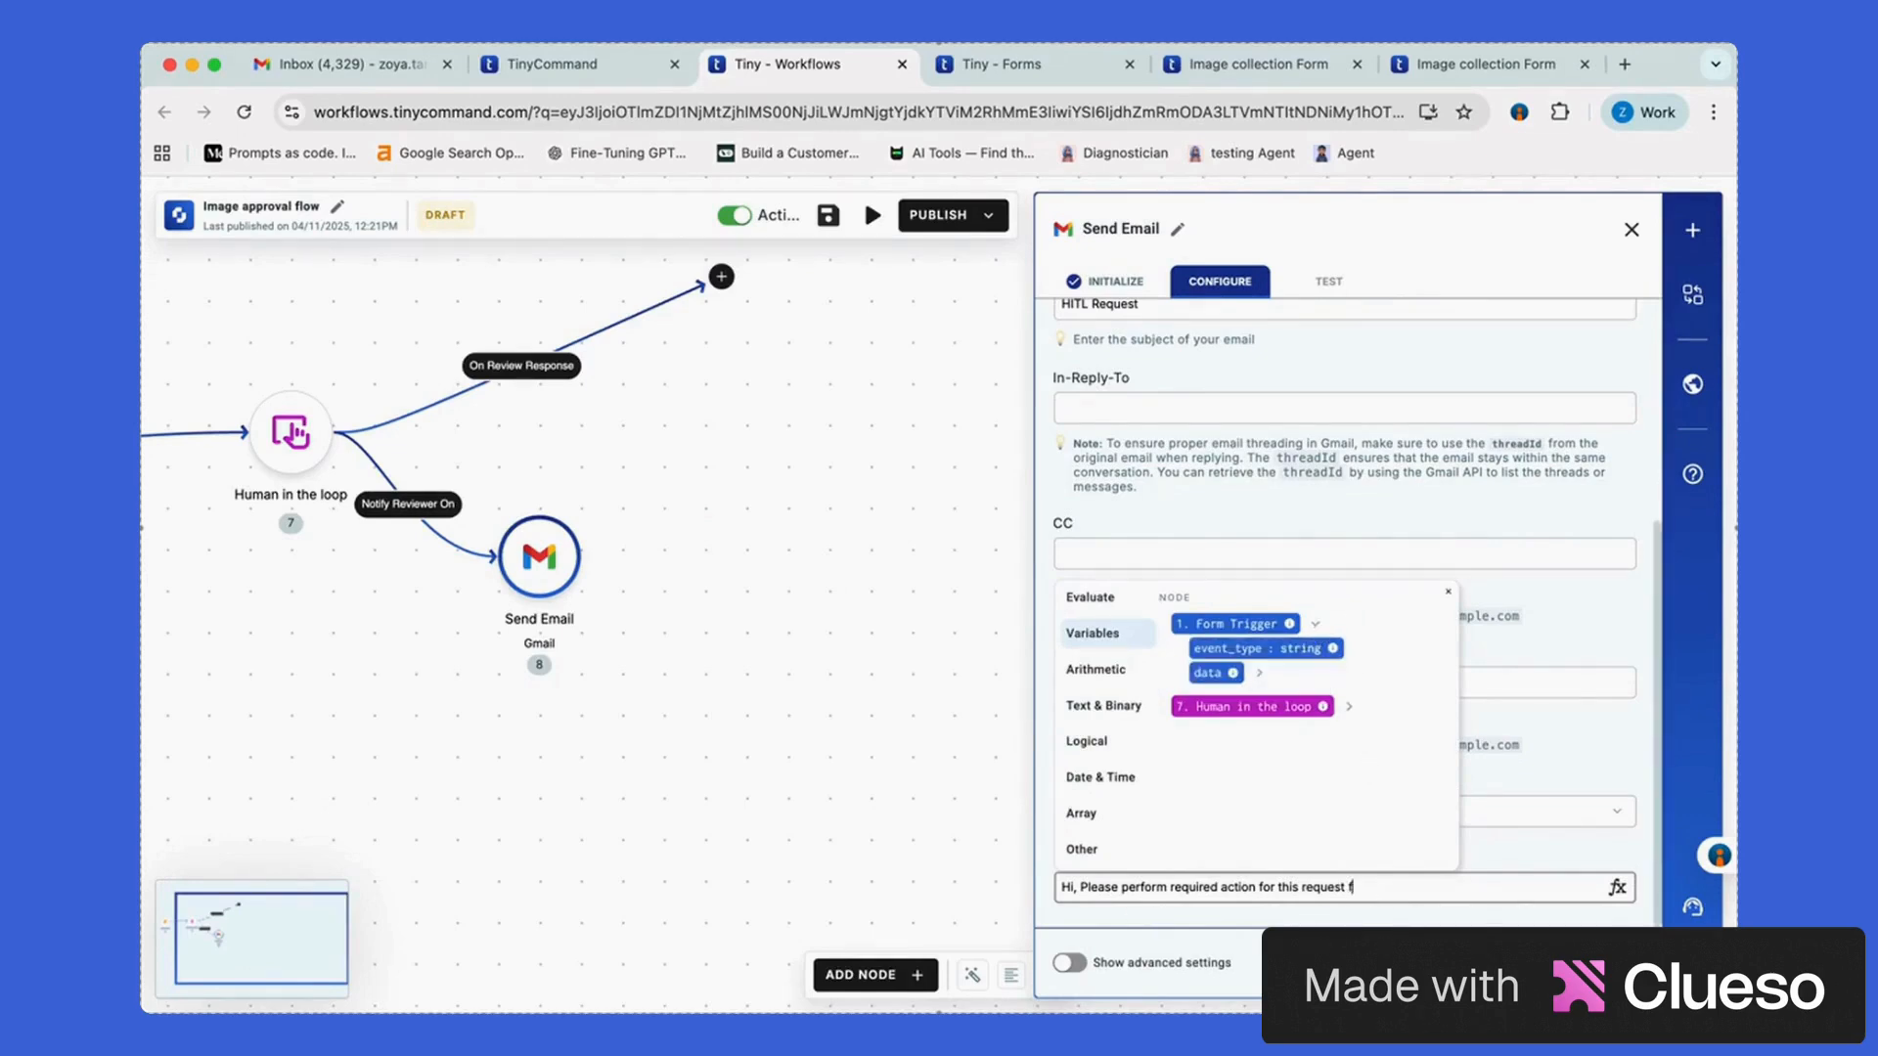
pyautogui.click(1314, 624)
pyautogui.click(1271, 675)
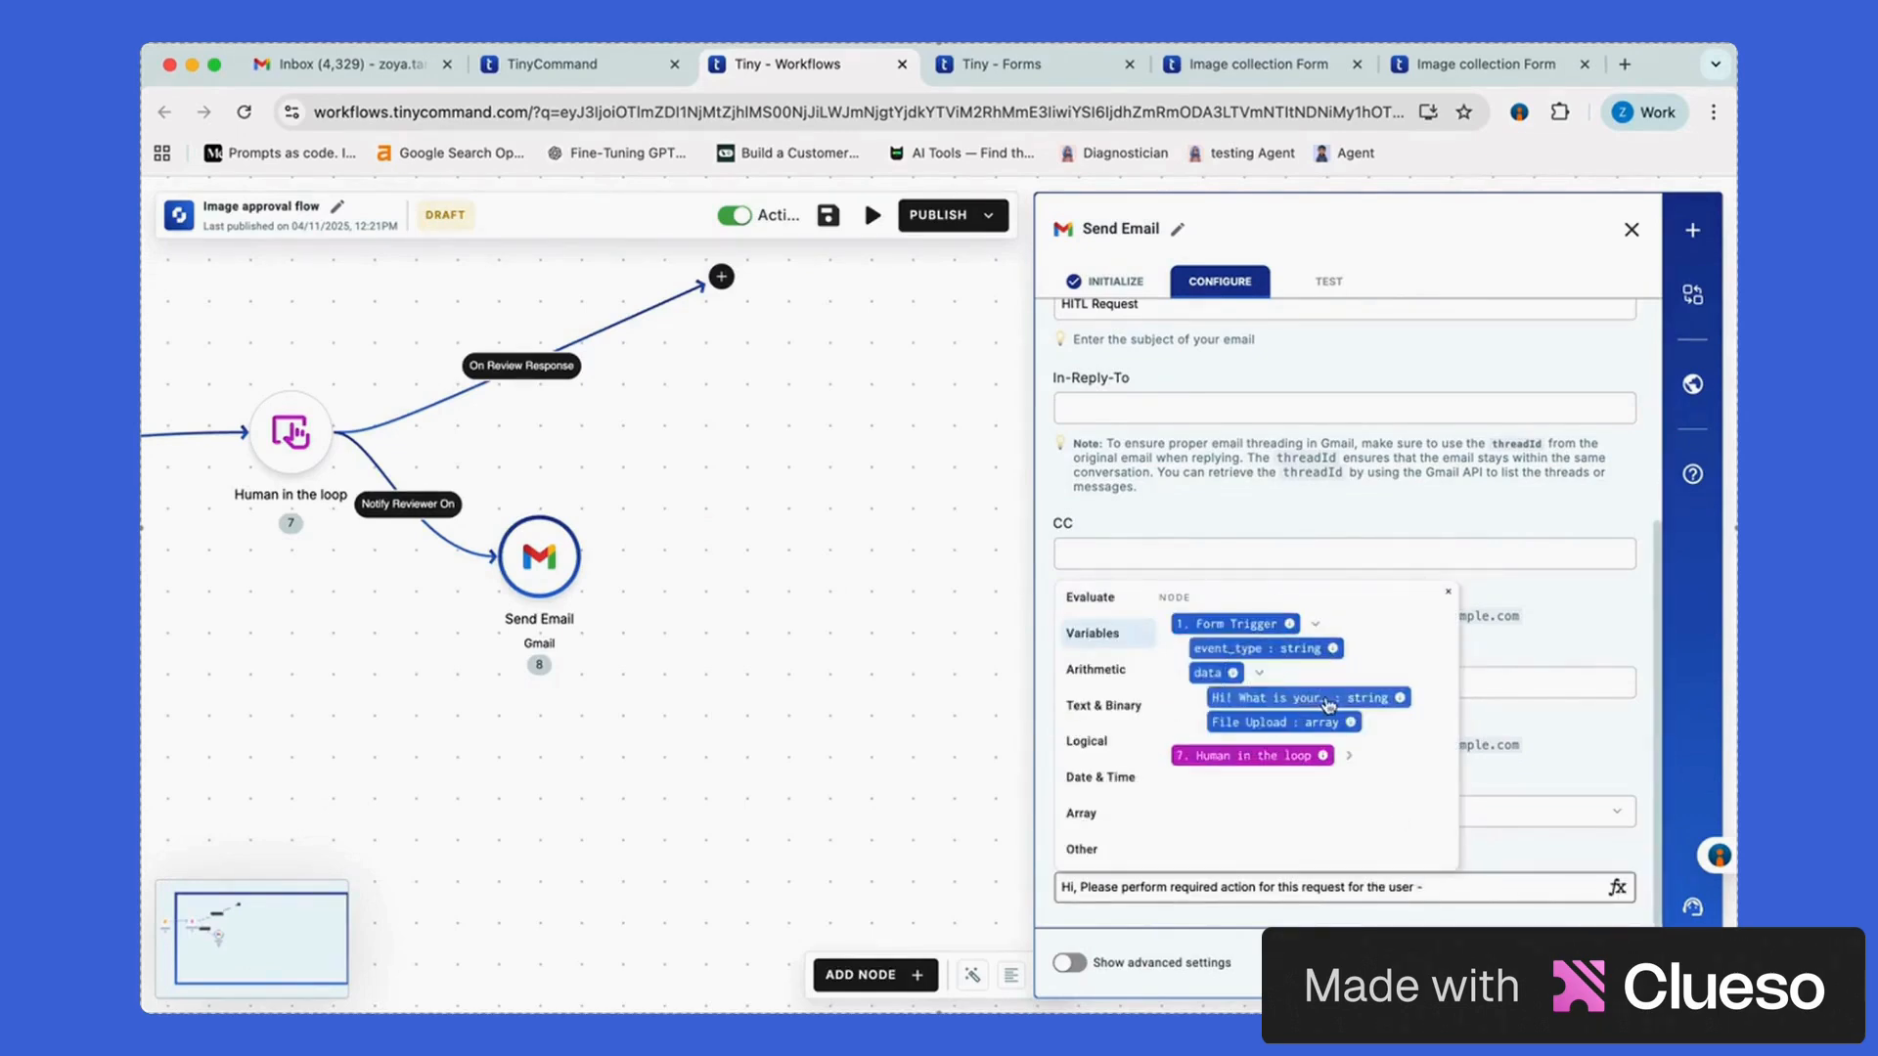
pyautogui.click(1233, 709)
pyautogui.write('-')
# Append the Human in the loop review link to the body and close the email step
pyautogui.click(1349, 657)
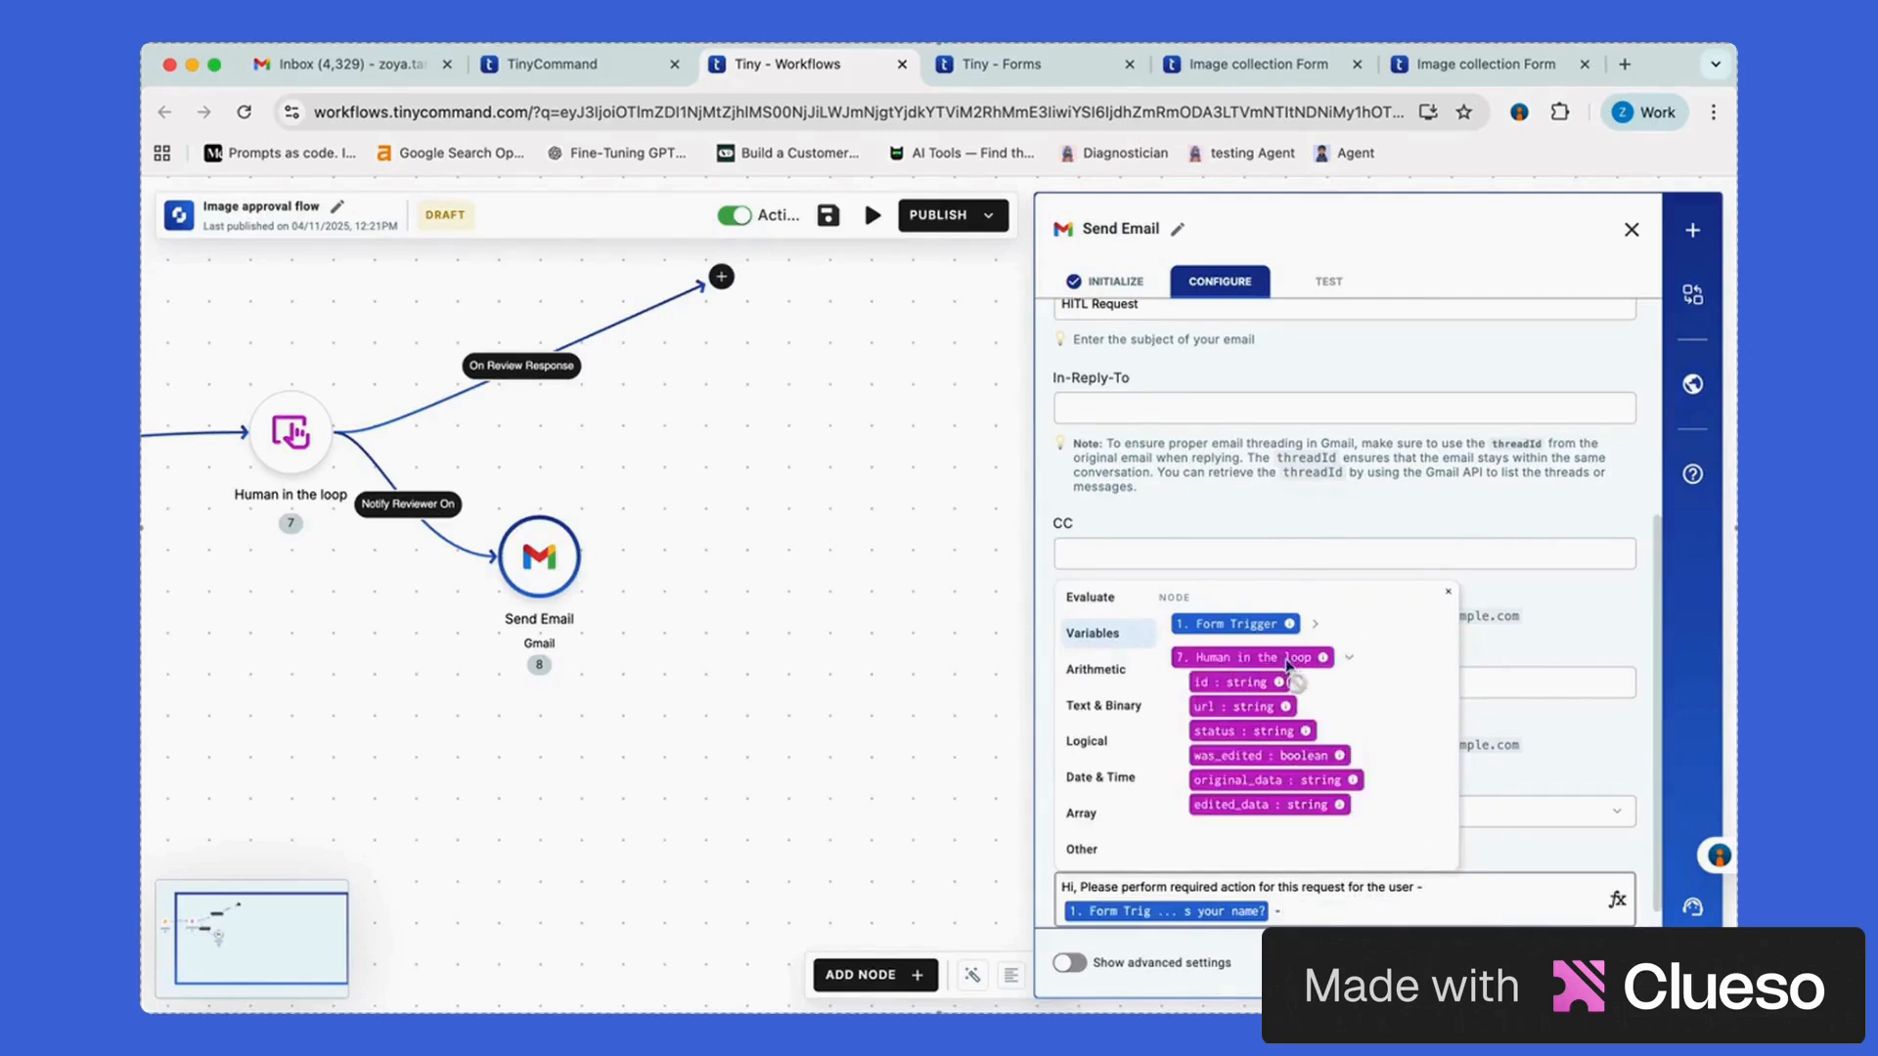
pyautogui.click(1267, 712)
pyautogui.scroll(-1, 1512, 875)
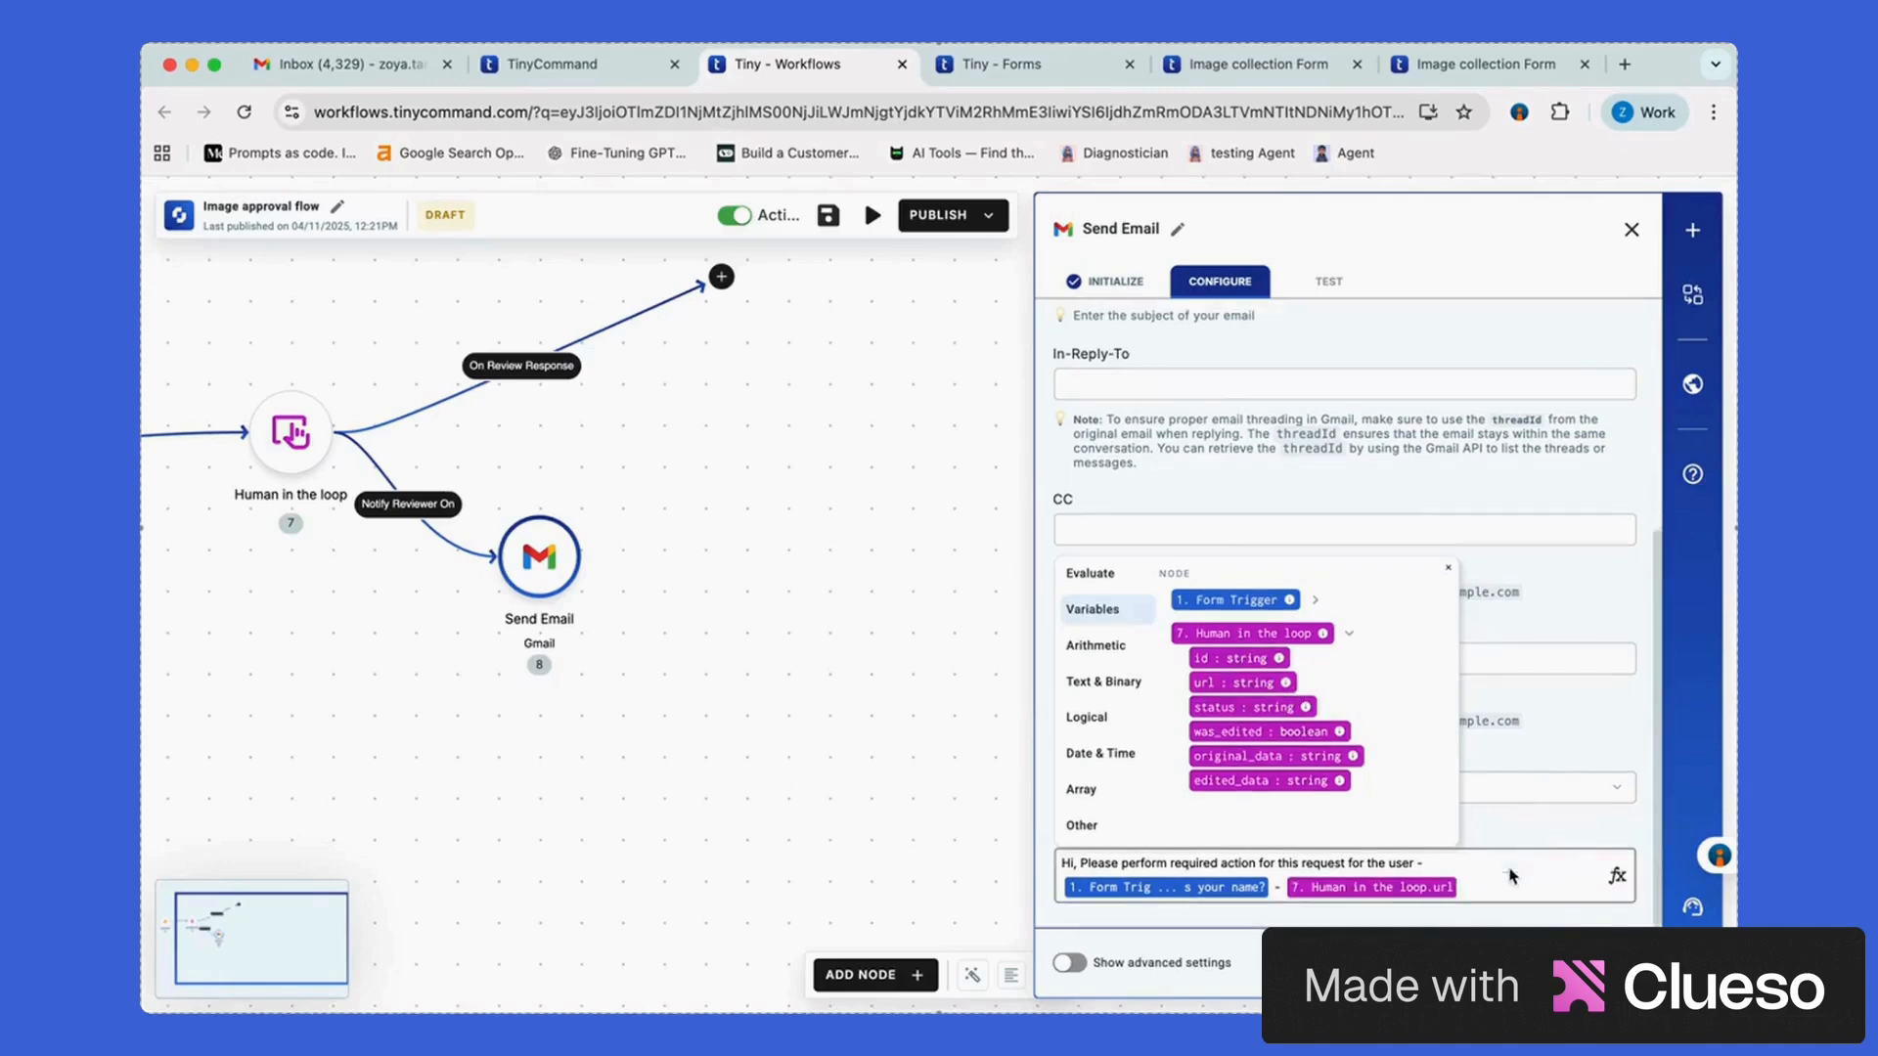
pyautogui.click(1328, 281)
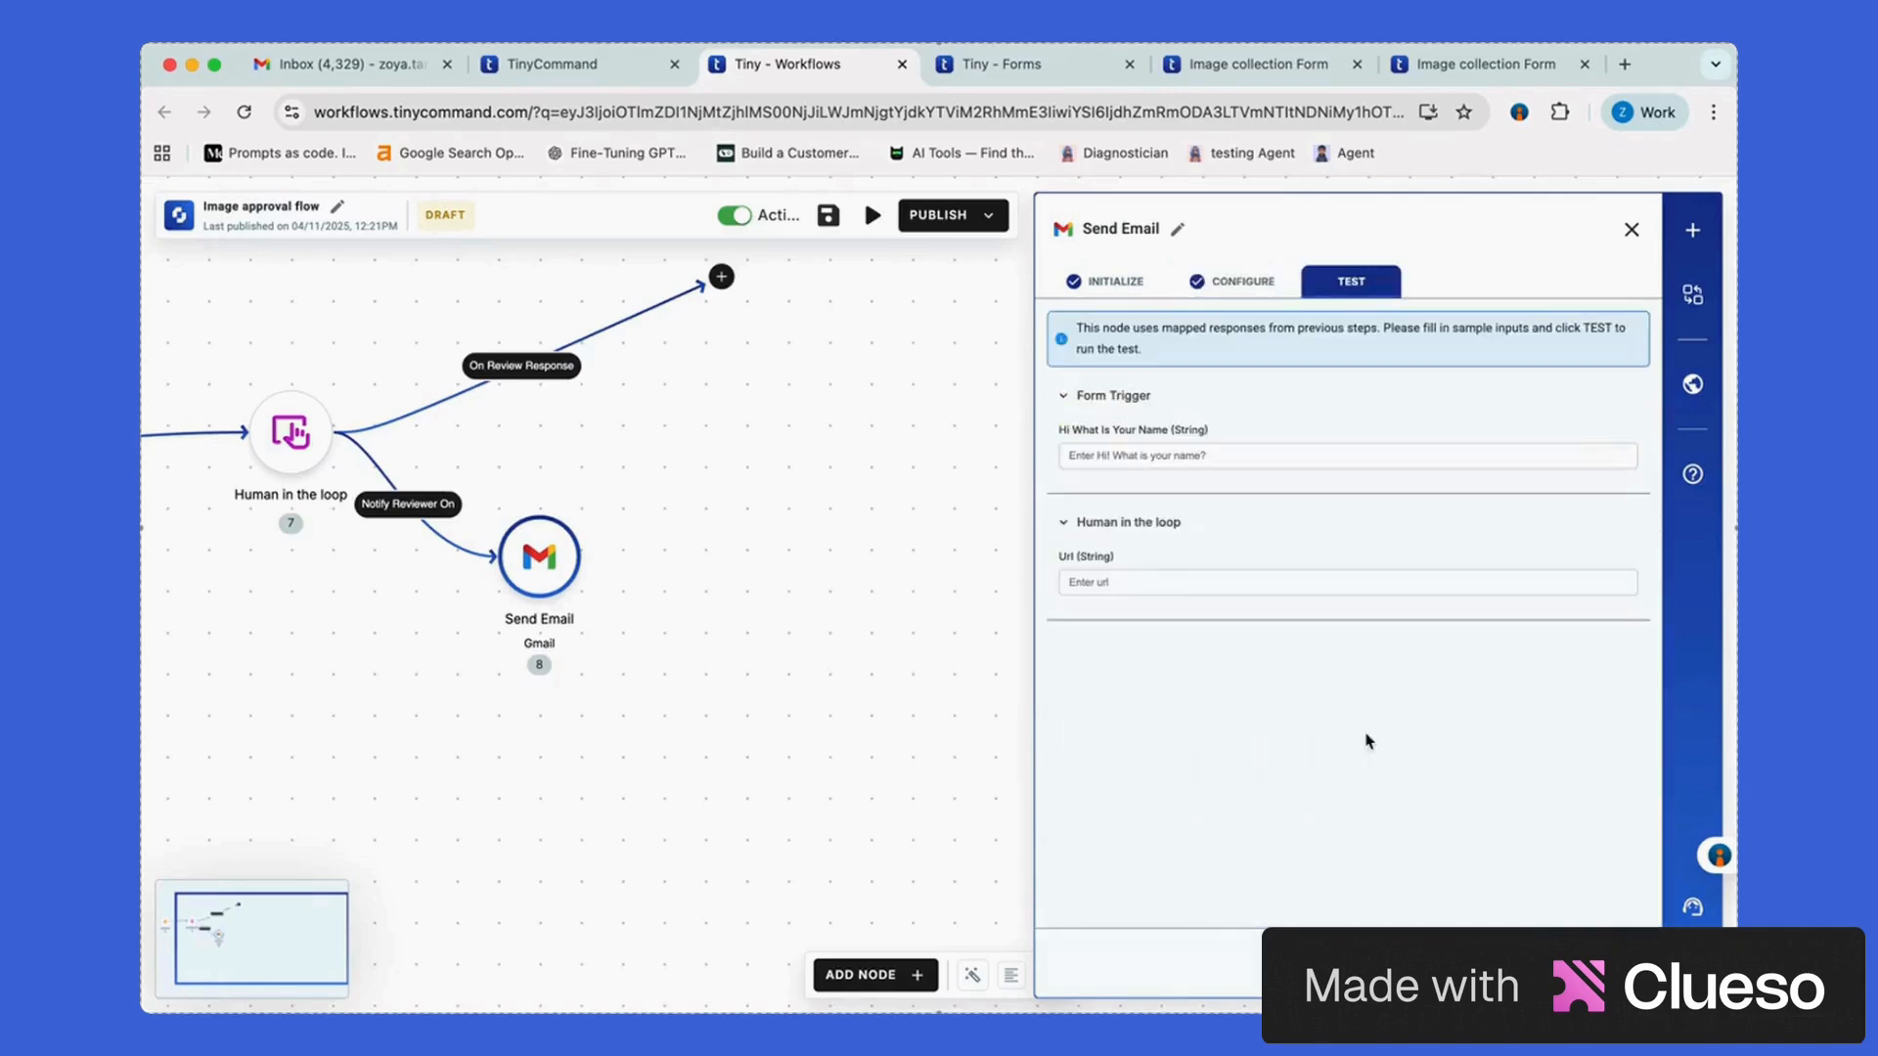
pyautogui.click(1631, 231)
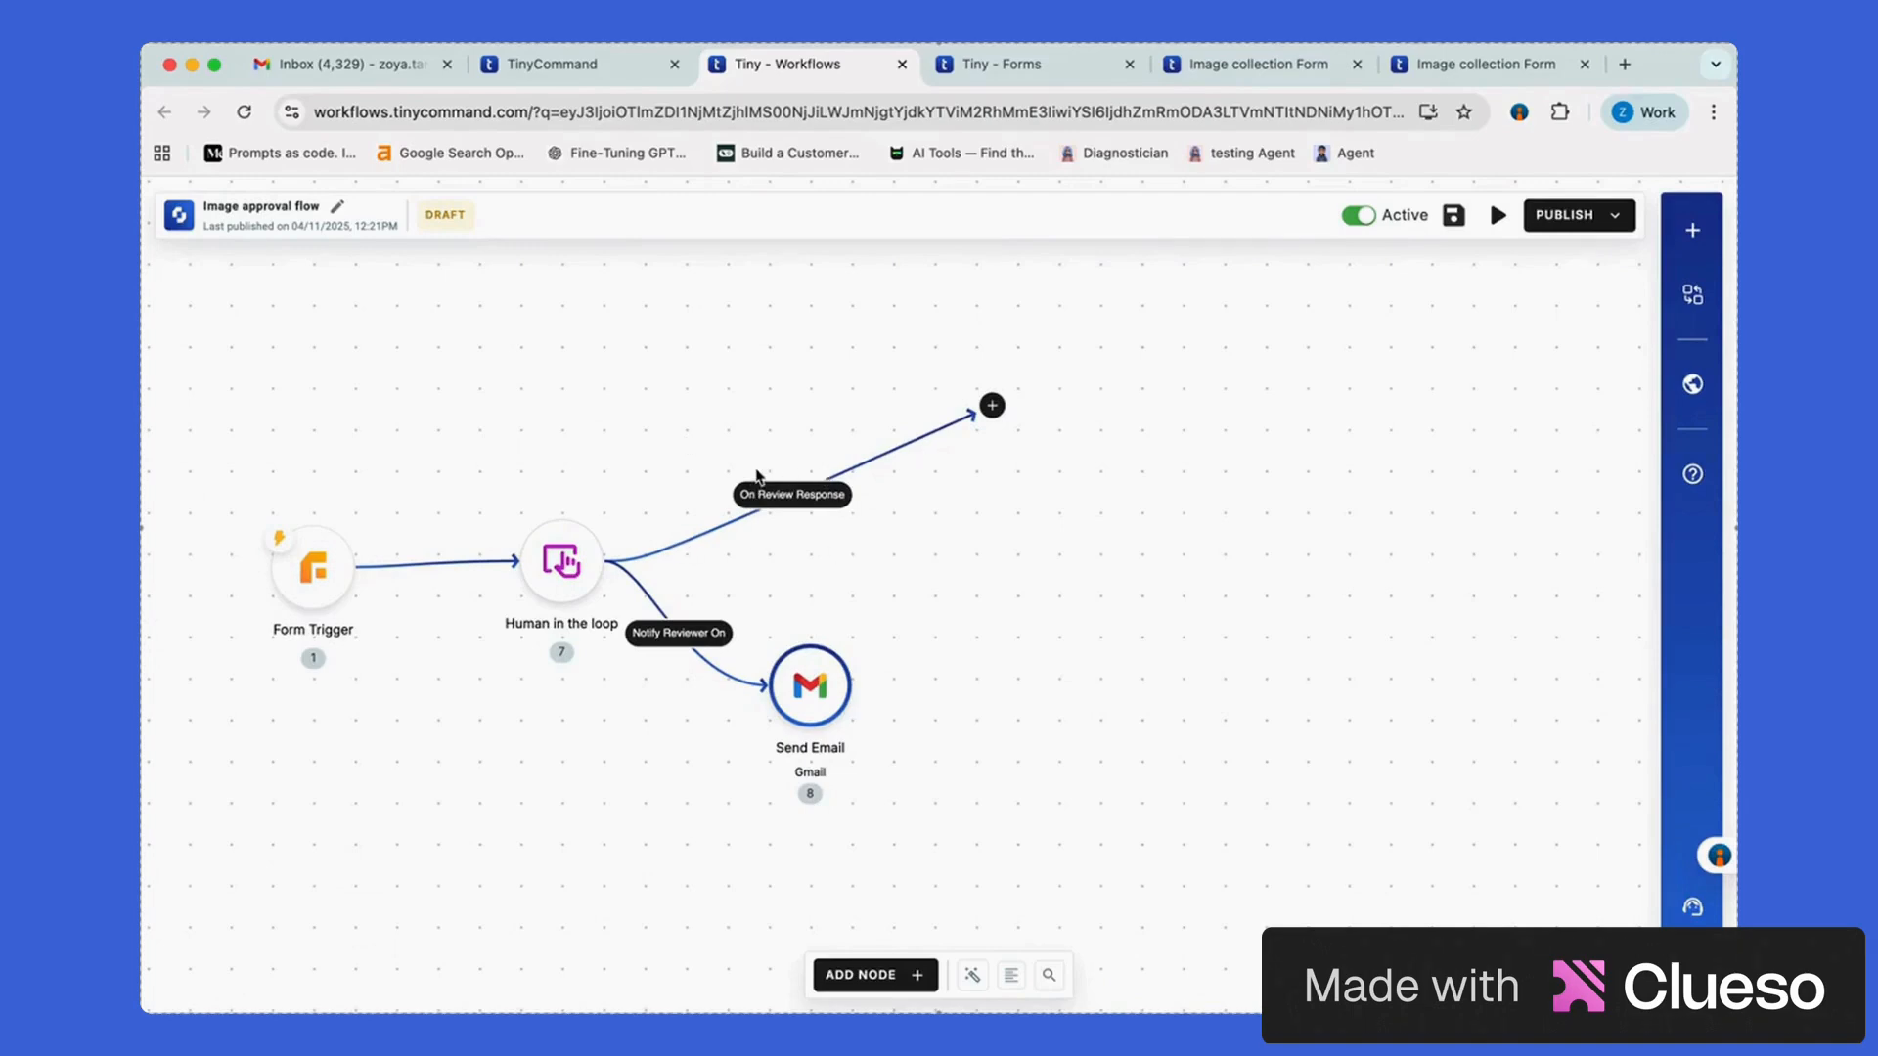
# Add an If Else step after On Review Response and browse Human in the loop variables for its condition
pyautogui.moveTo(884, 488); pyautogui.dragTo(793, 517)
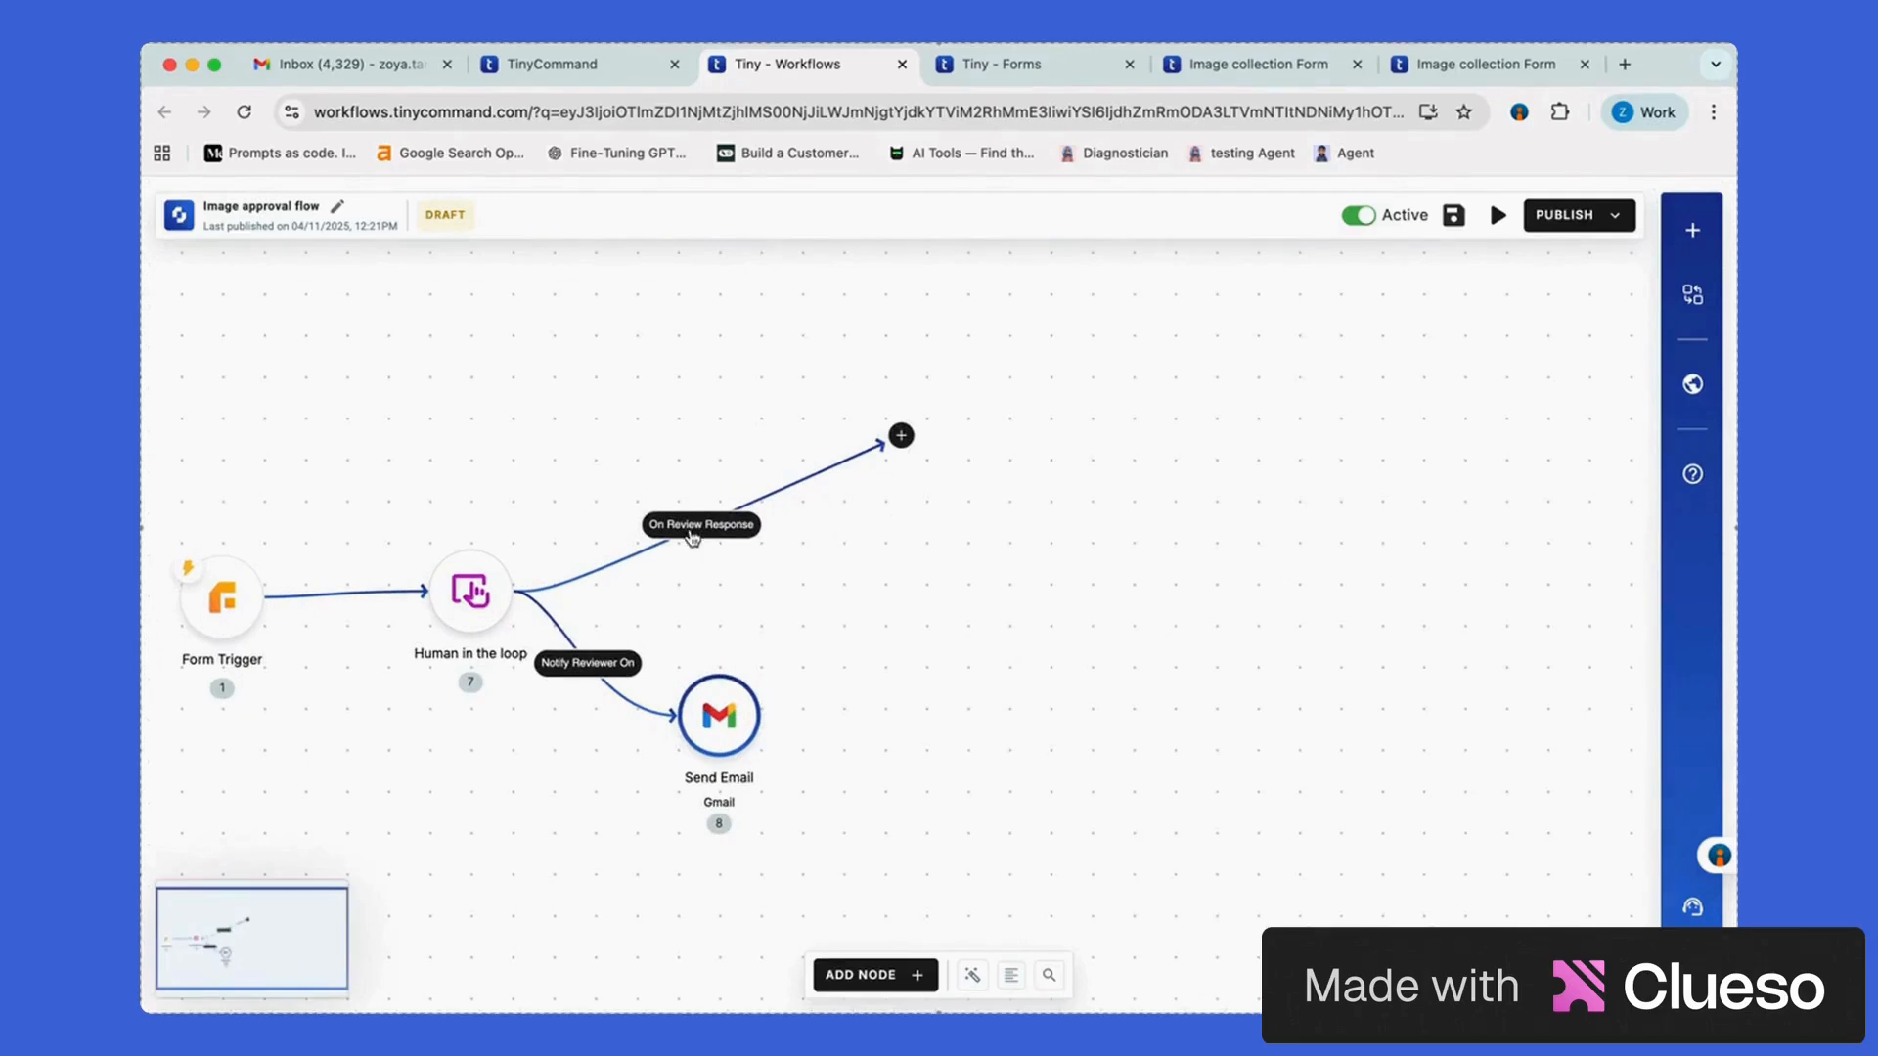
pyautogui.scroll(1, 786, 567)
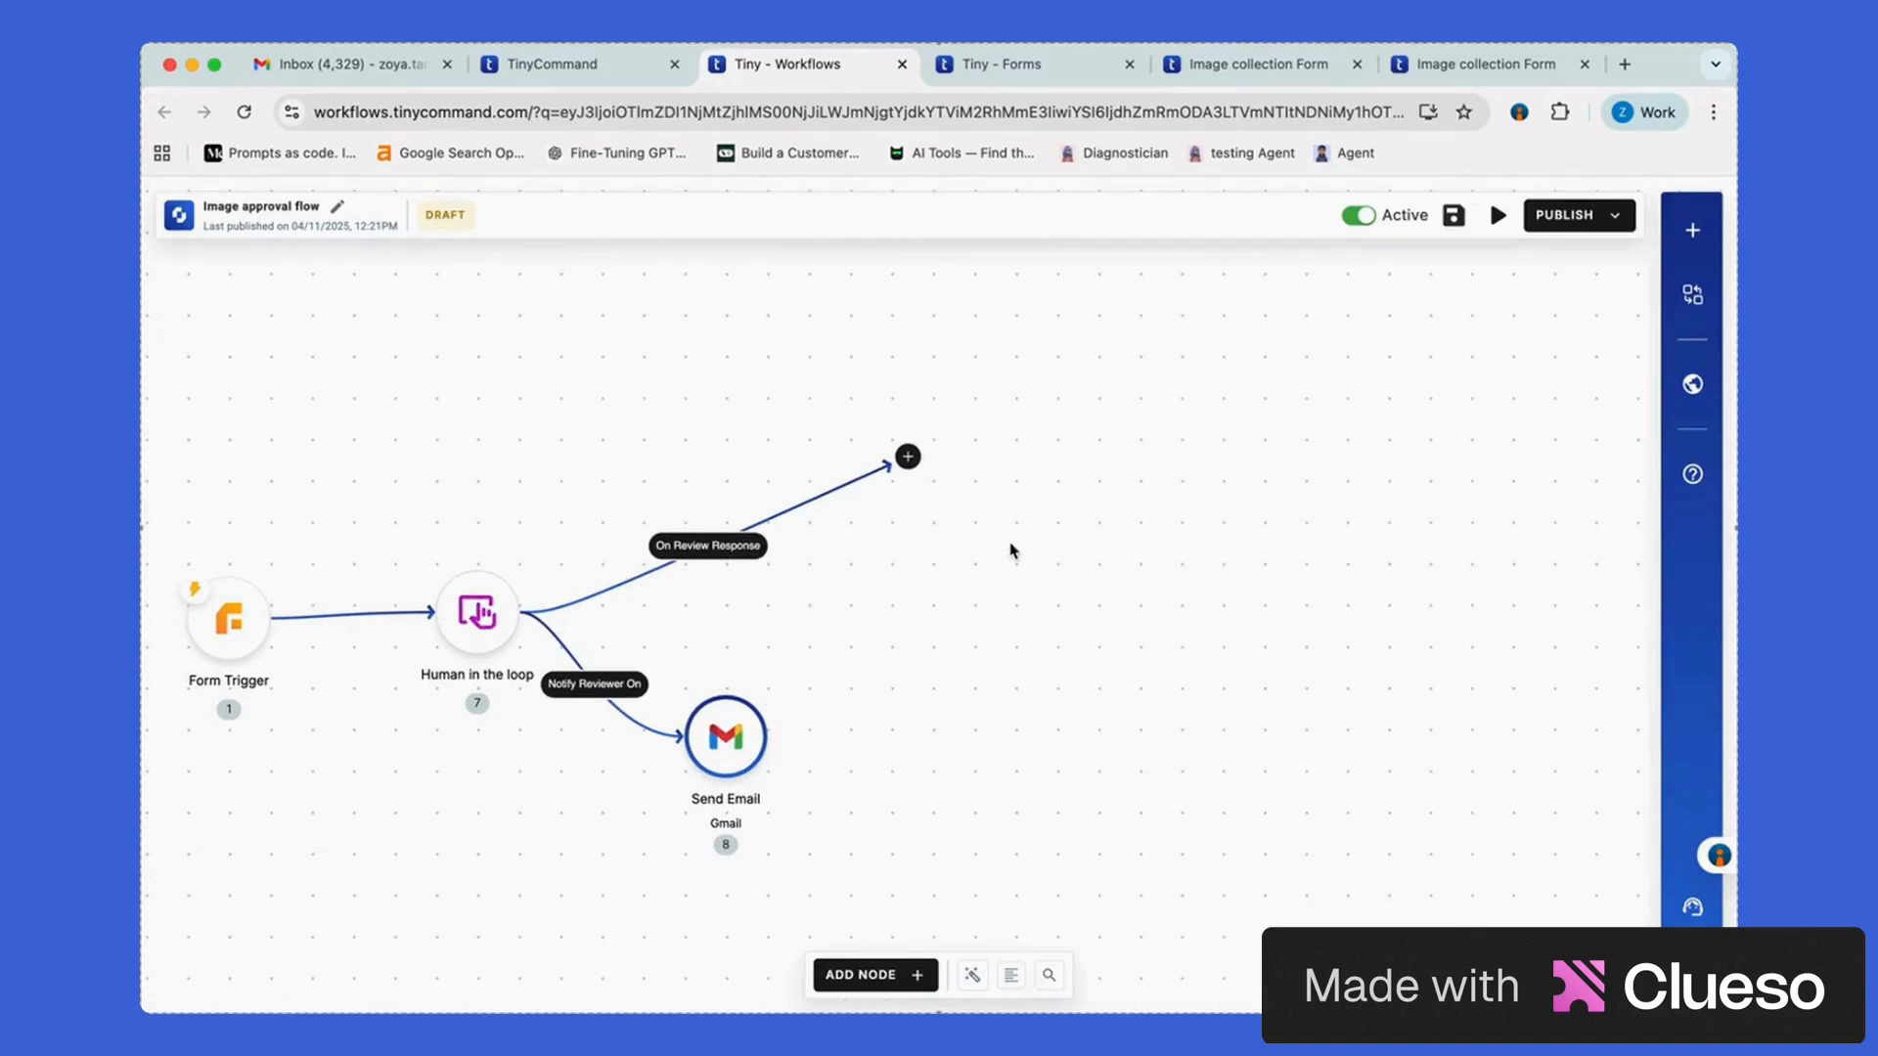
pyautogui.click(909, 457)
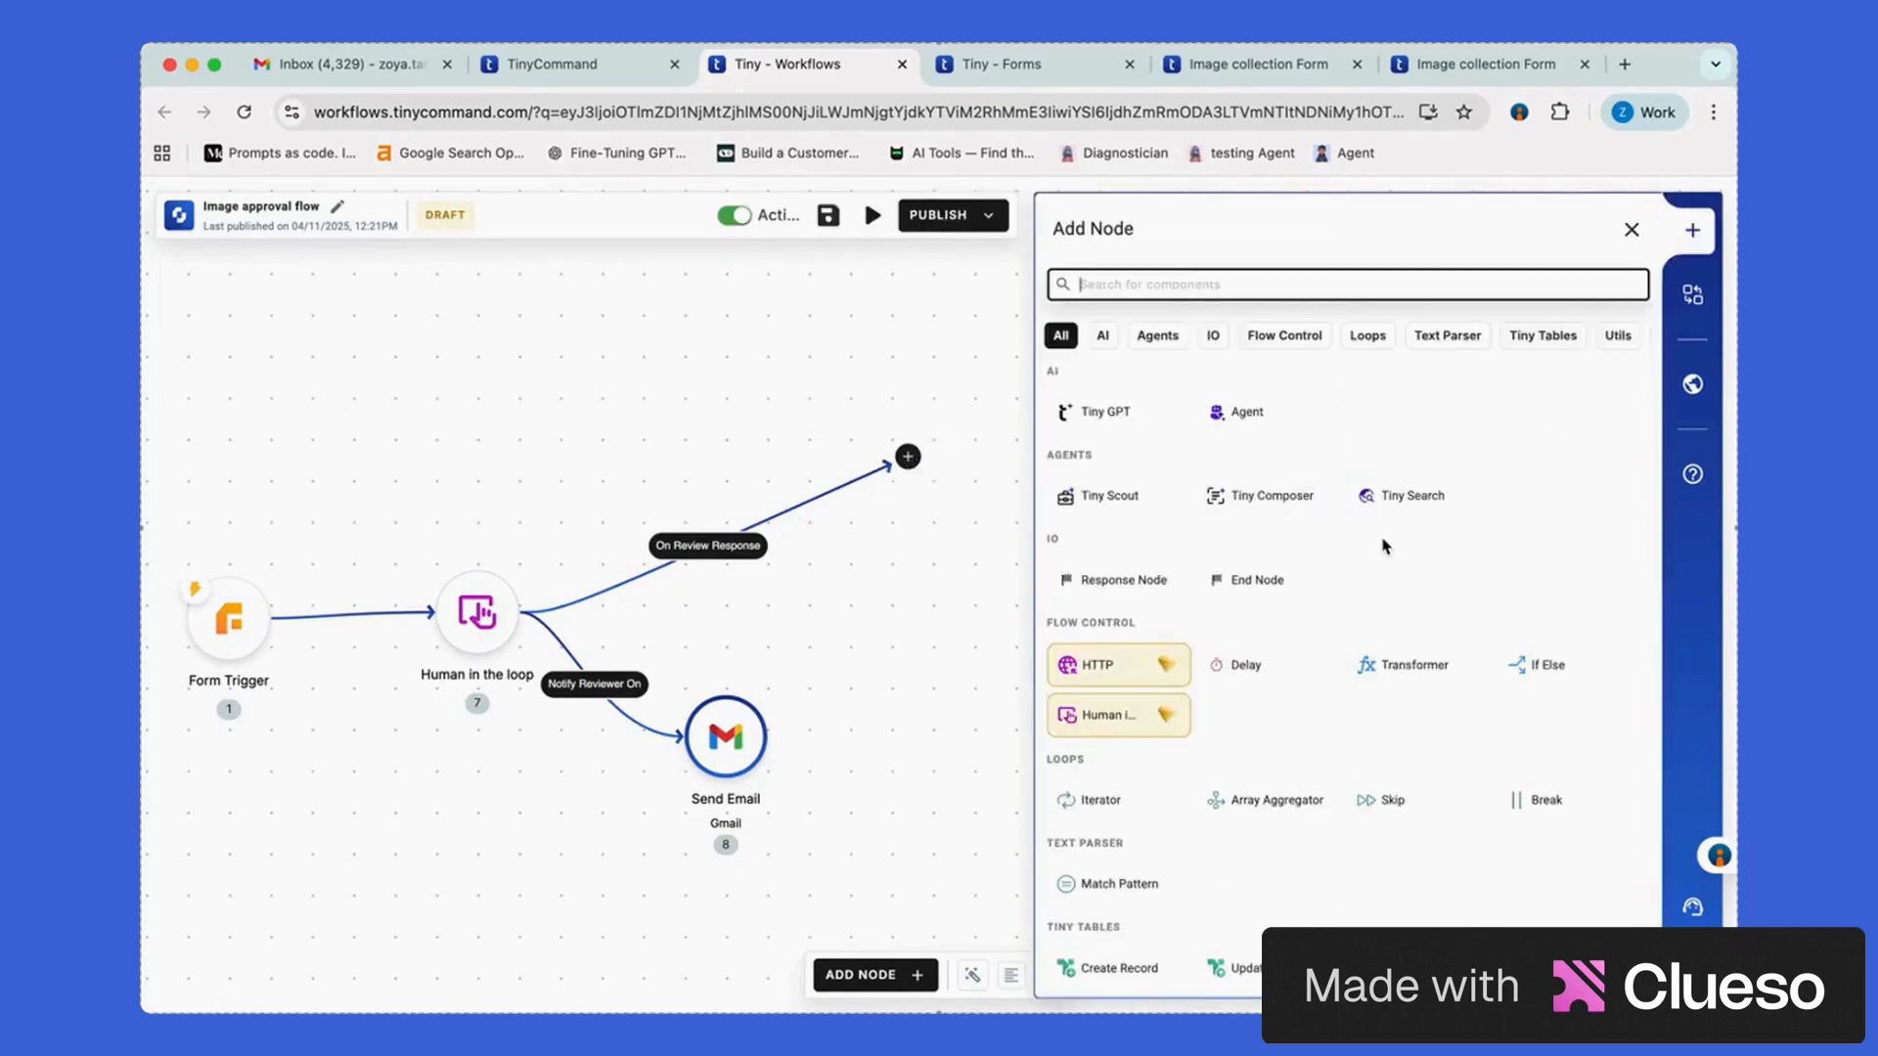
pyautogui.scroll(-2, 1389, 548)
pyautogui.click(1550, 597)
pyautogui.click(1187, 380)
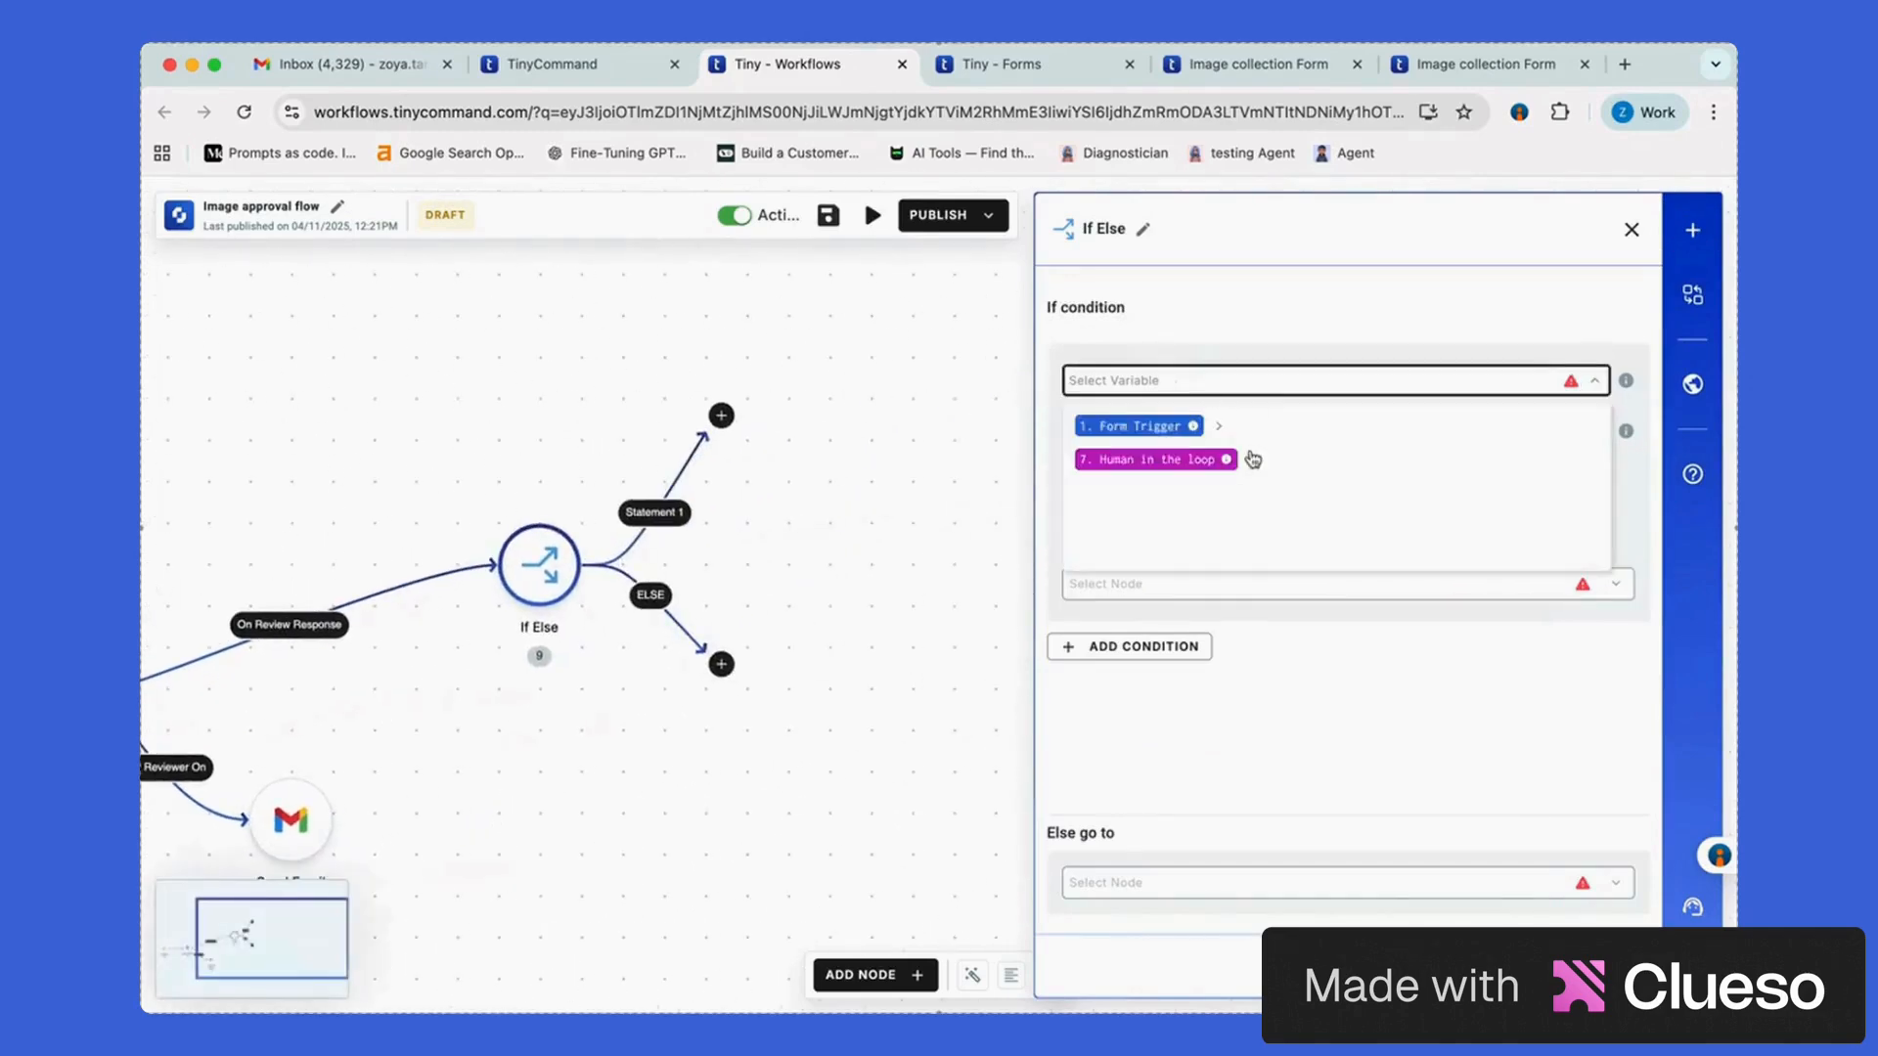
pyautogui.click(1252, 459)
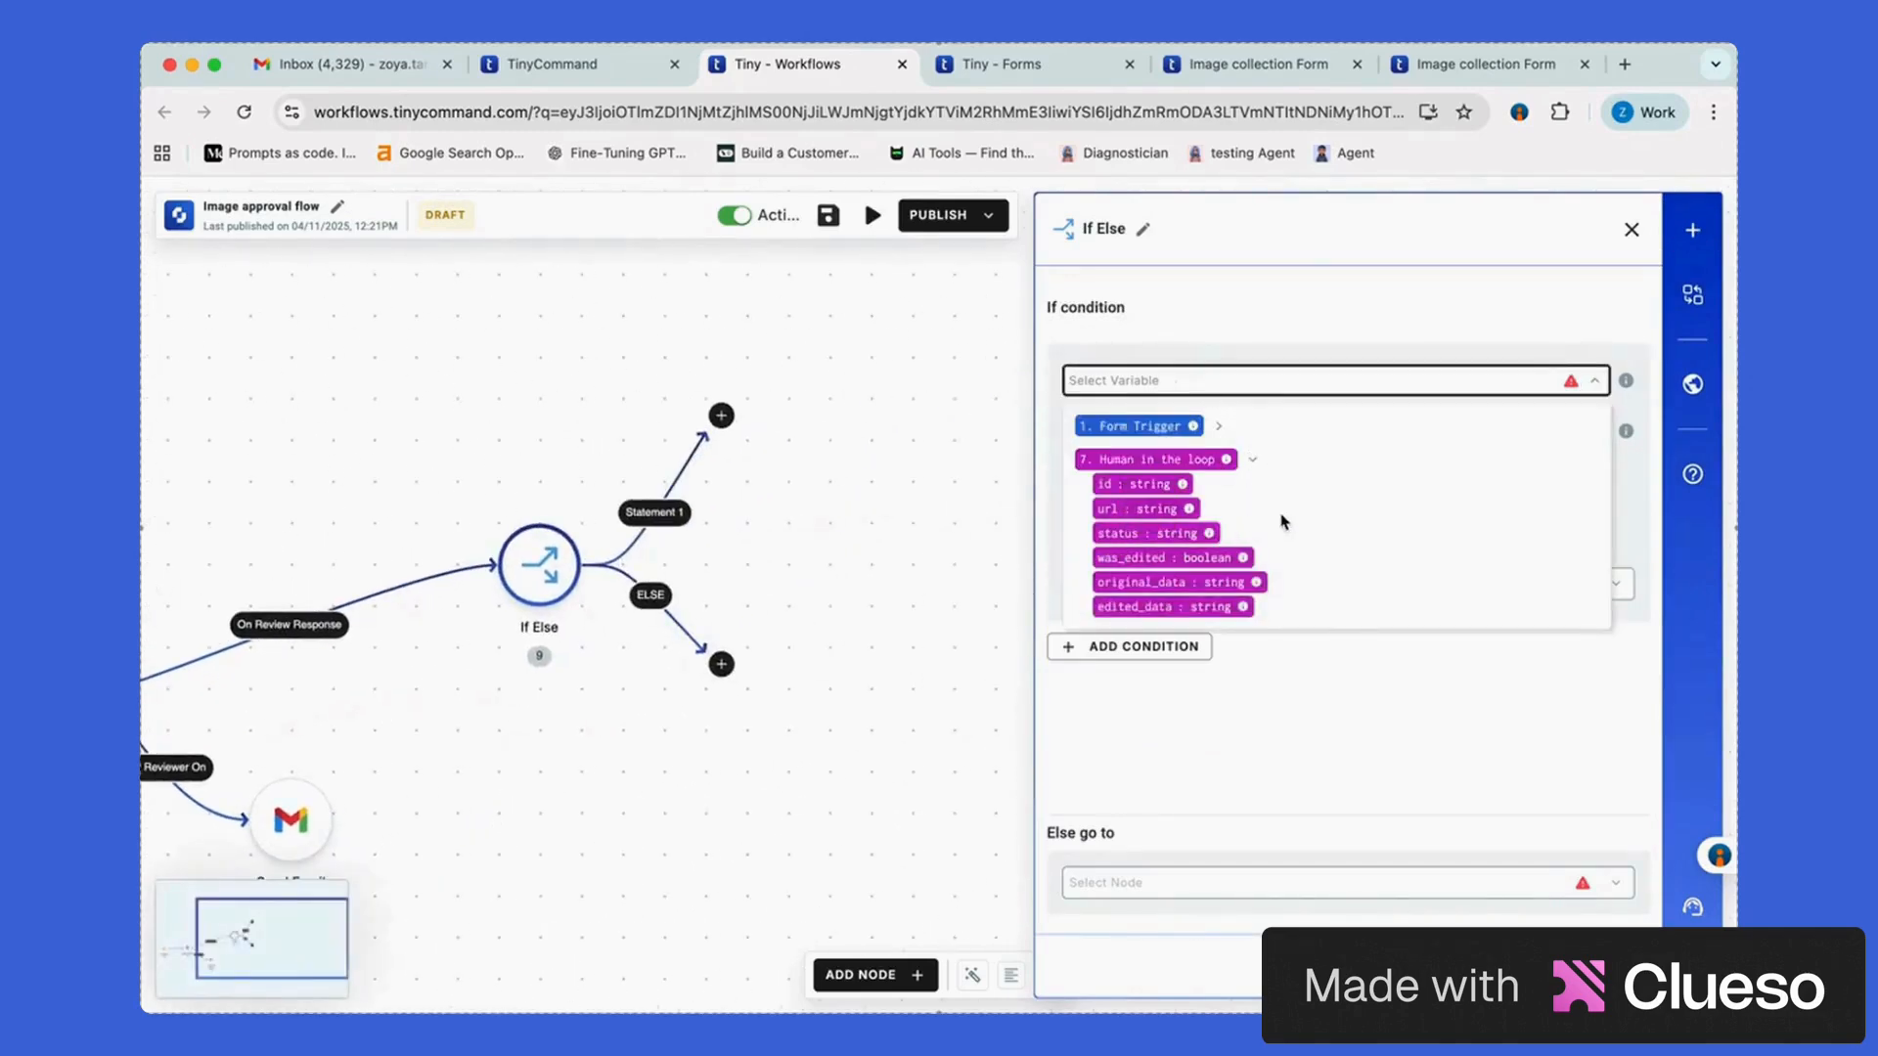
# Set the If condition to Human in the loop status contains 'Approve'
pyautogui.click(1186, 534)
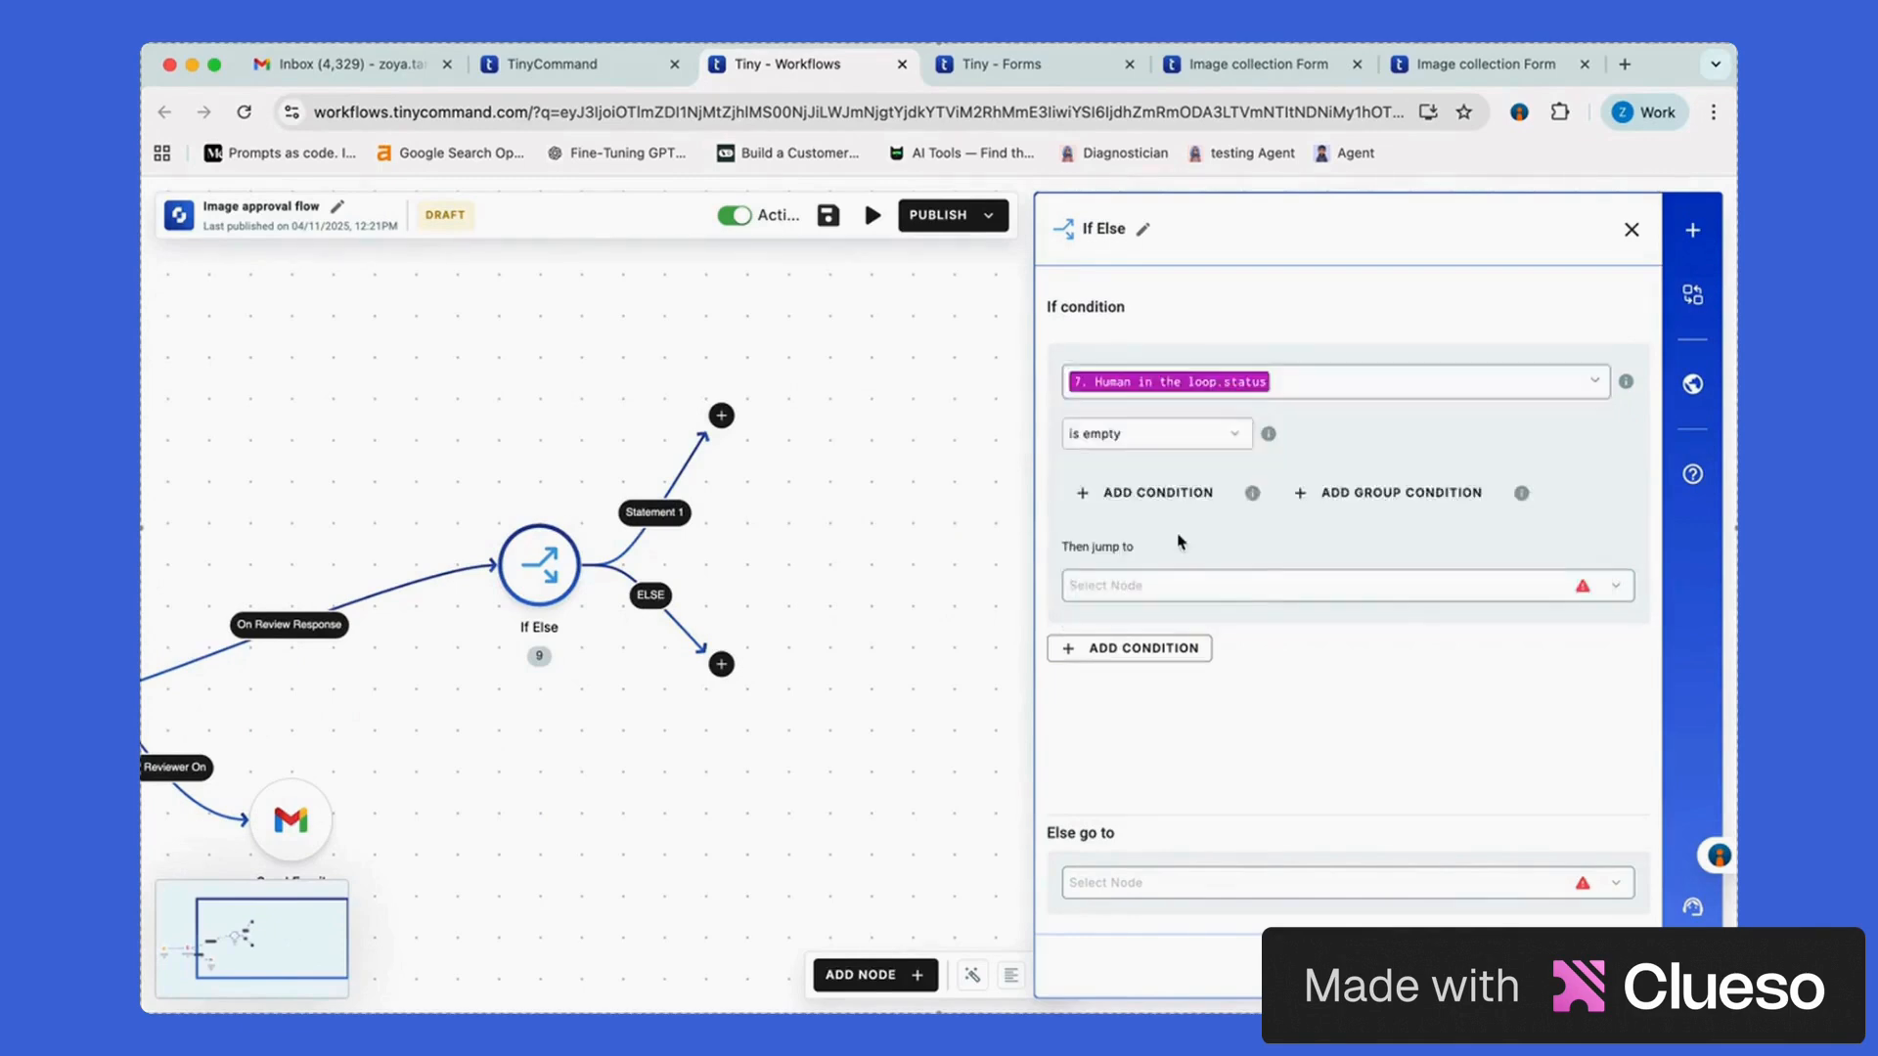
pyautogui.click(1164, 434)
pyautogui.click(1174, 557)
pyautogui.click(1203, 434)
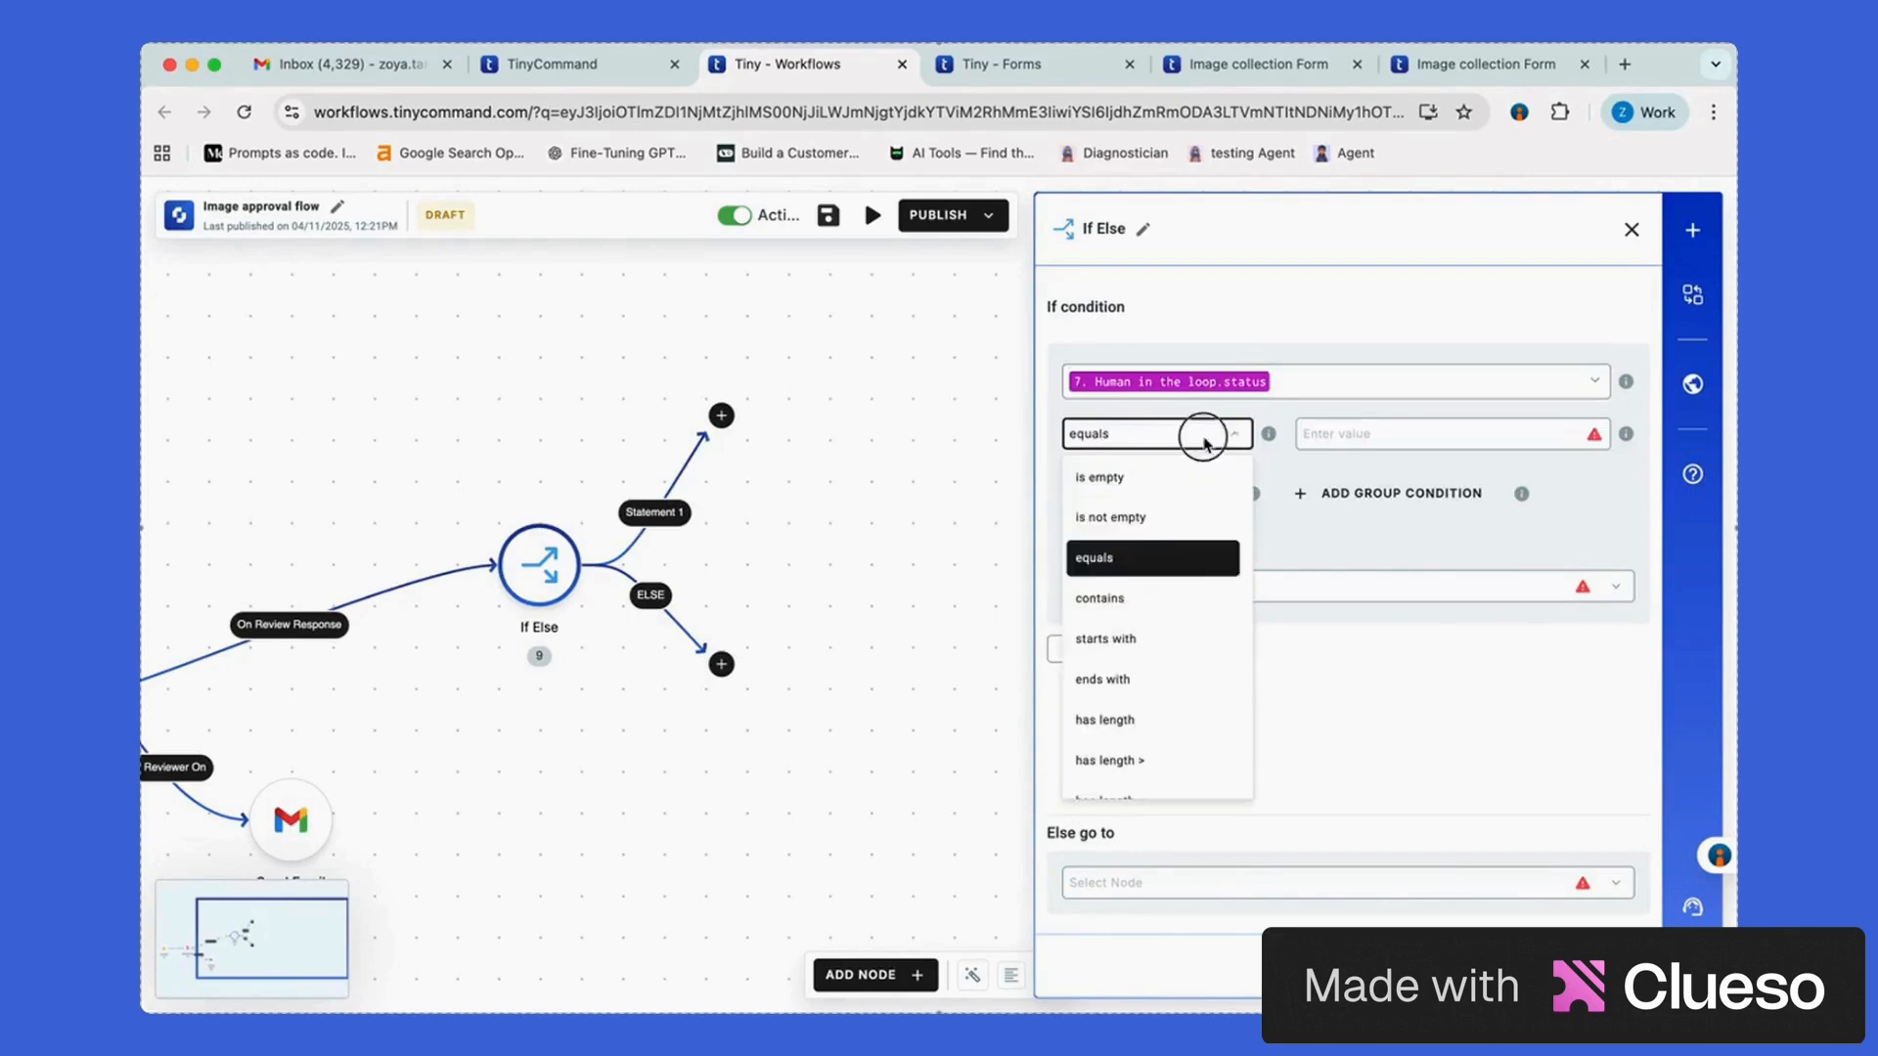
pyautogui.click(1174, 599)
pyautogui.click(1371, 434)
pyautogui.write('Aprr')
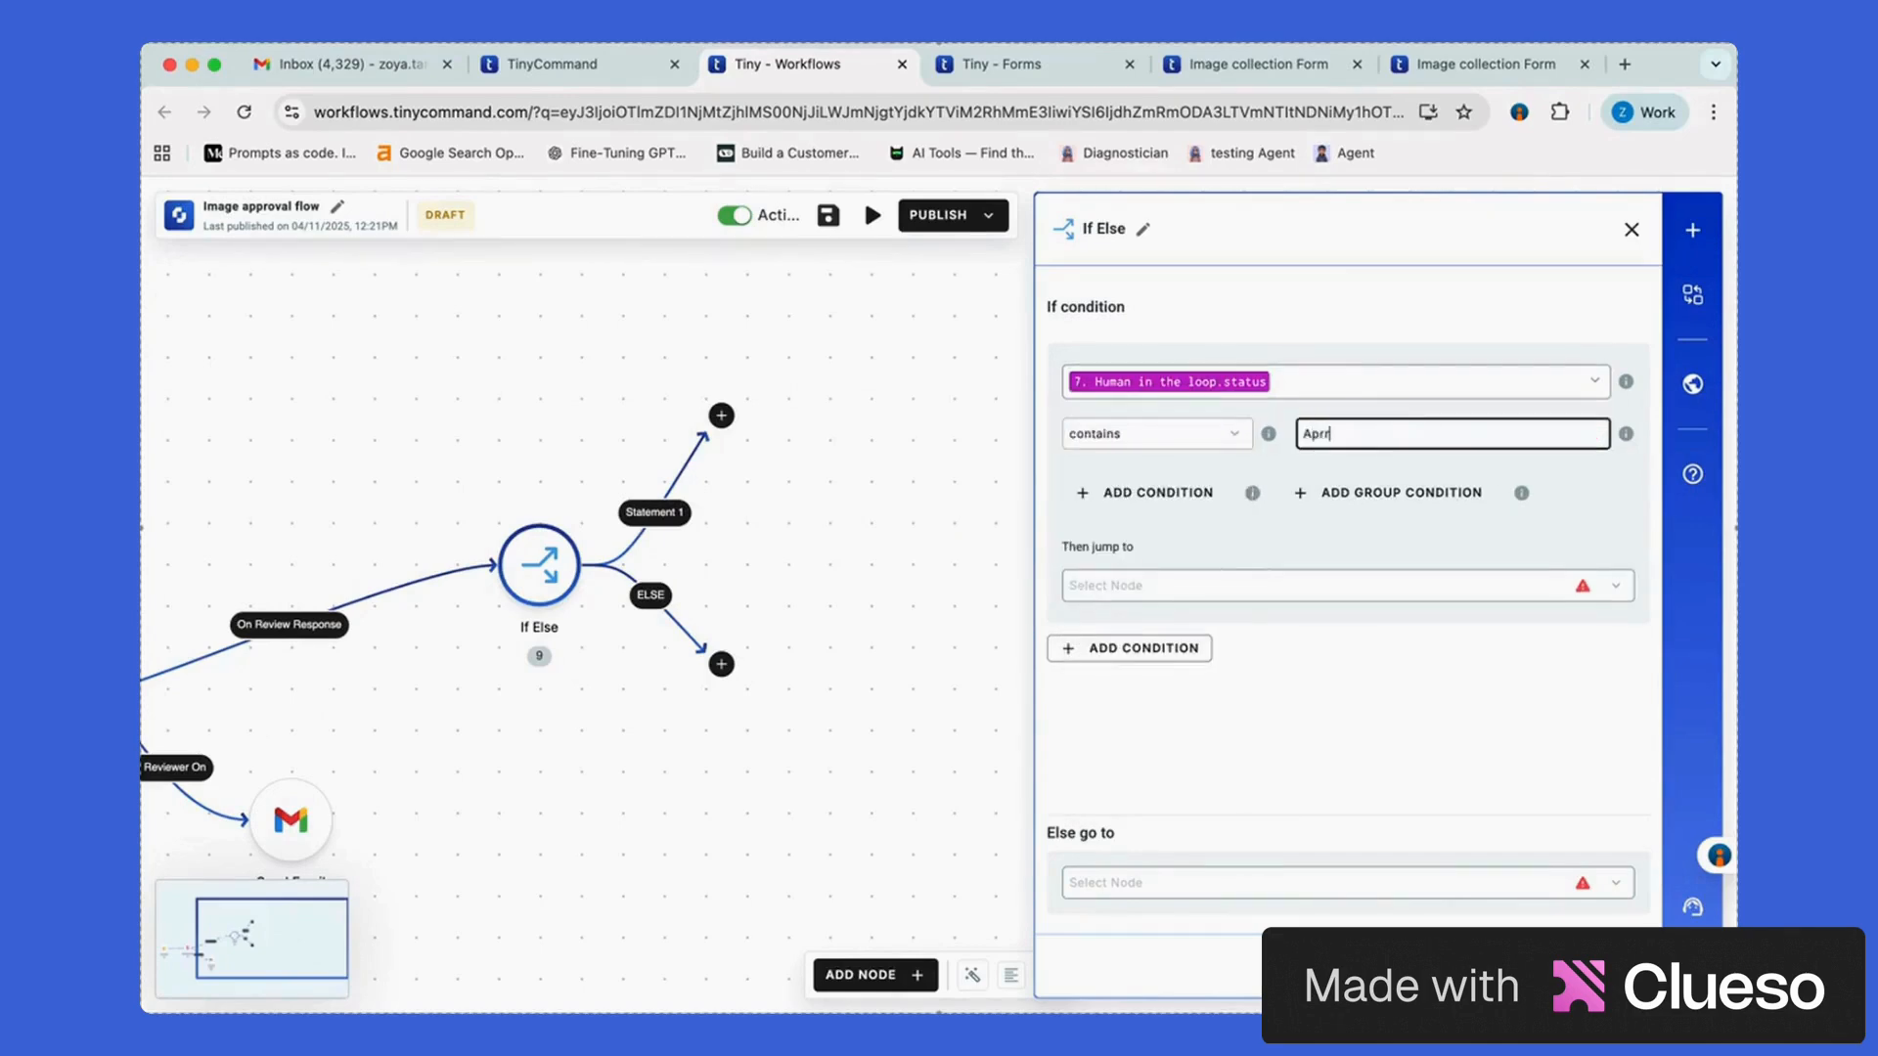
# Route the approved path to a new Gmail Send Email step
pyautogui.click(1584, 478)
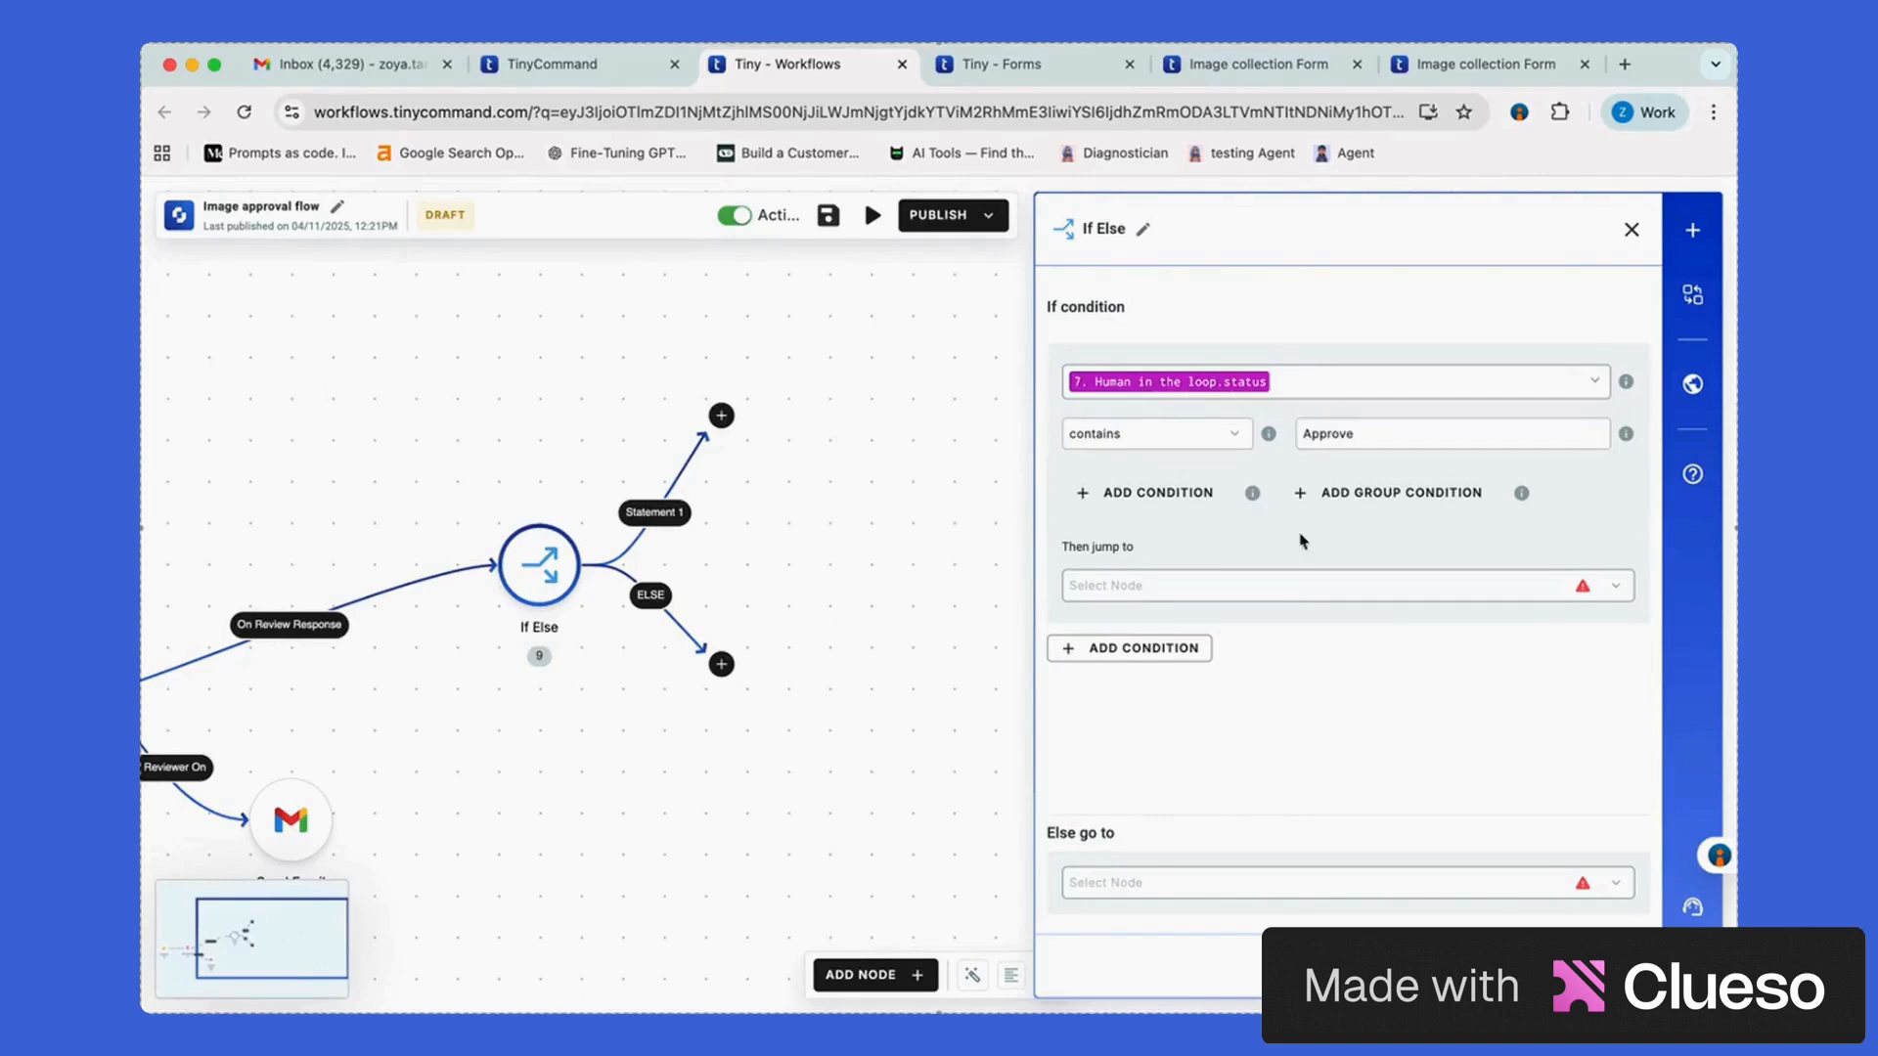
pyautogui.click(1280, 587)
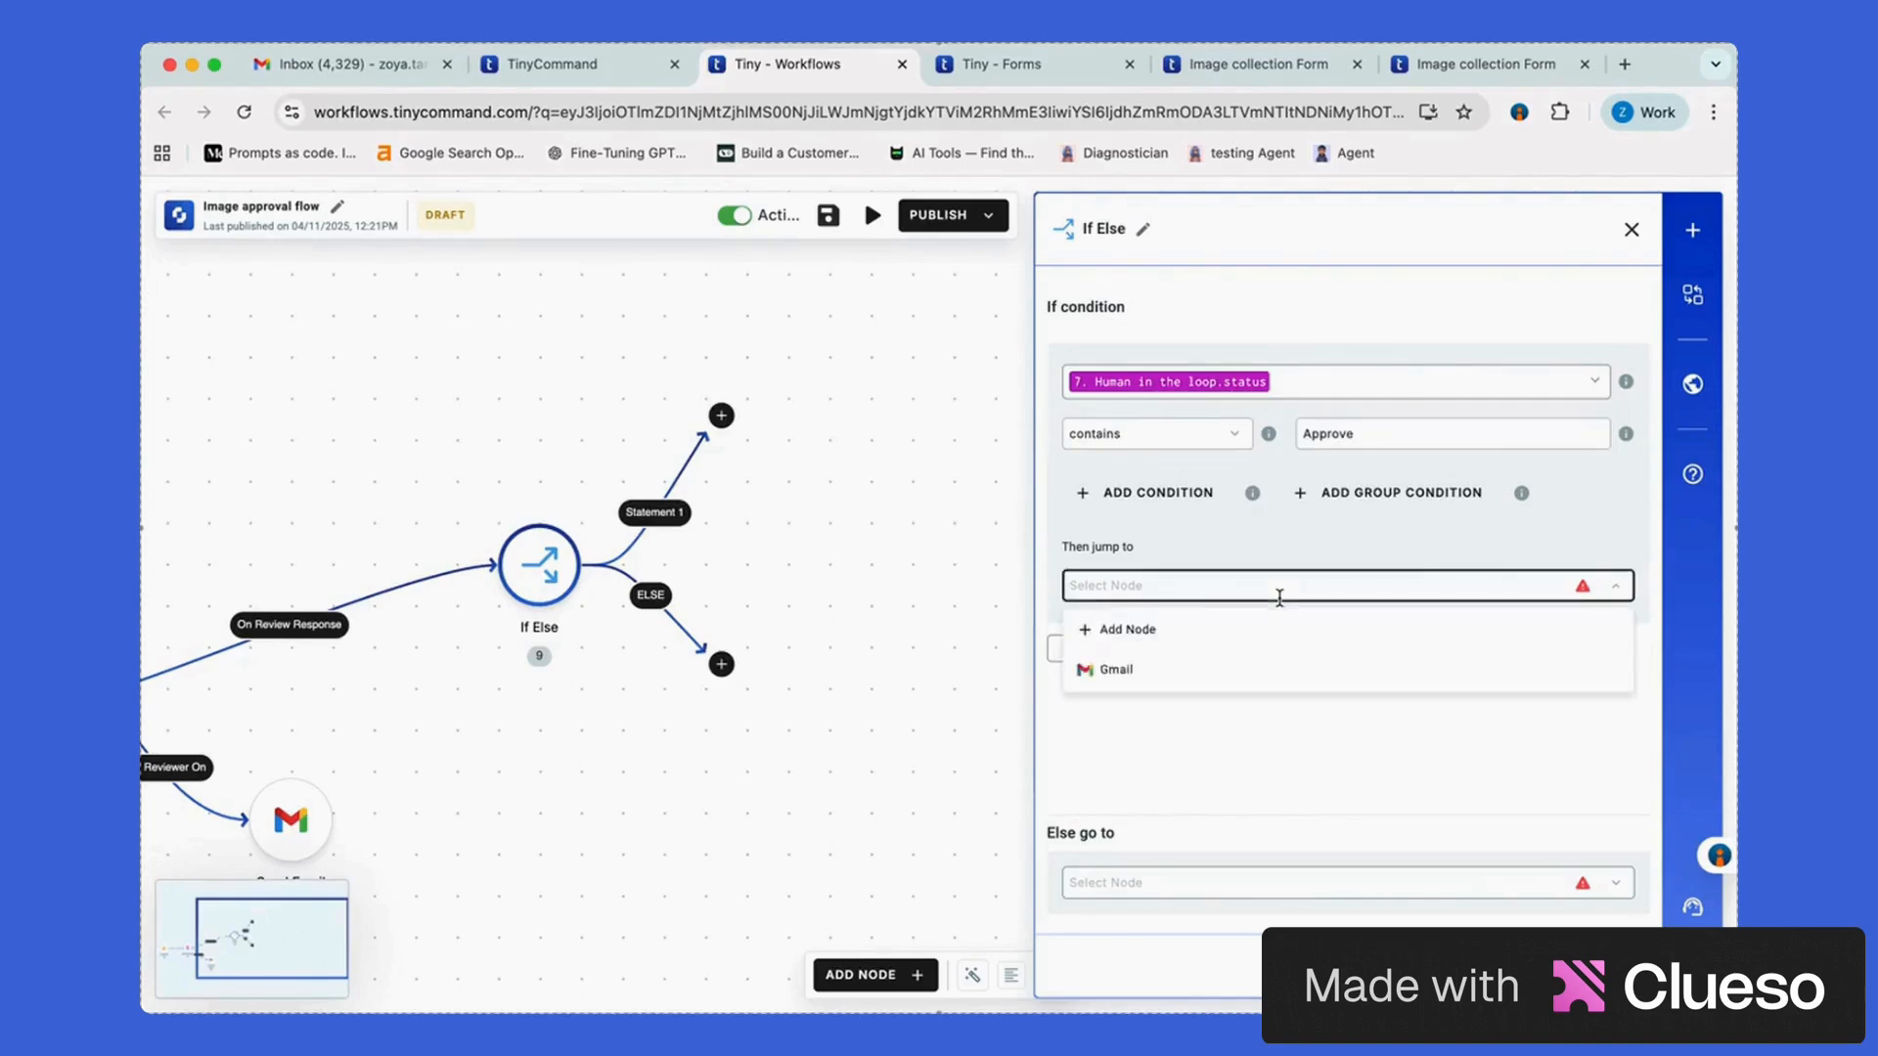
pyautogui.click(1100, 634)
pyautogui.write('fmail')
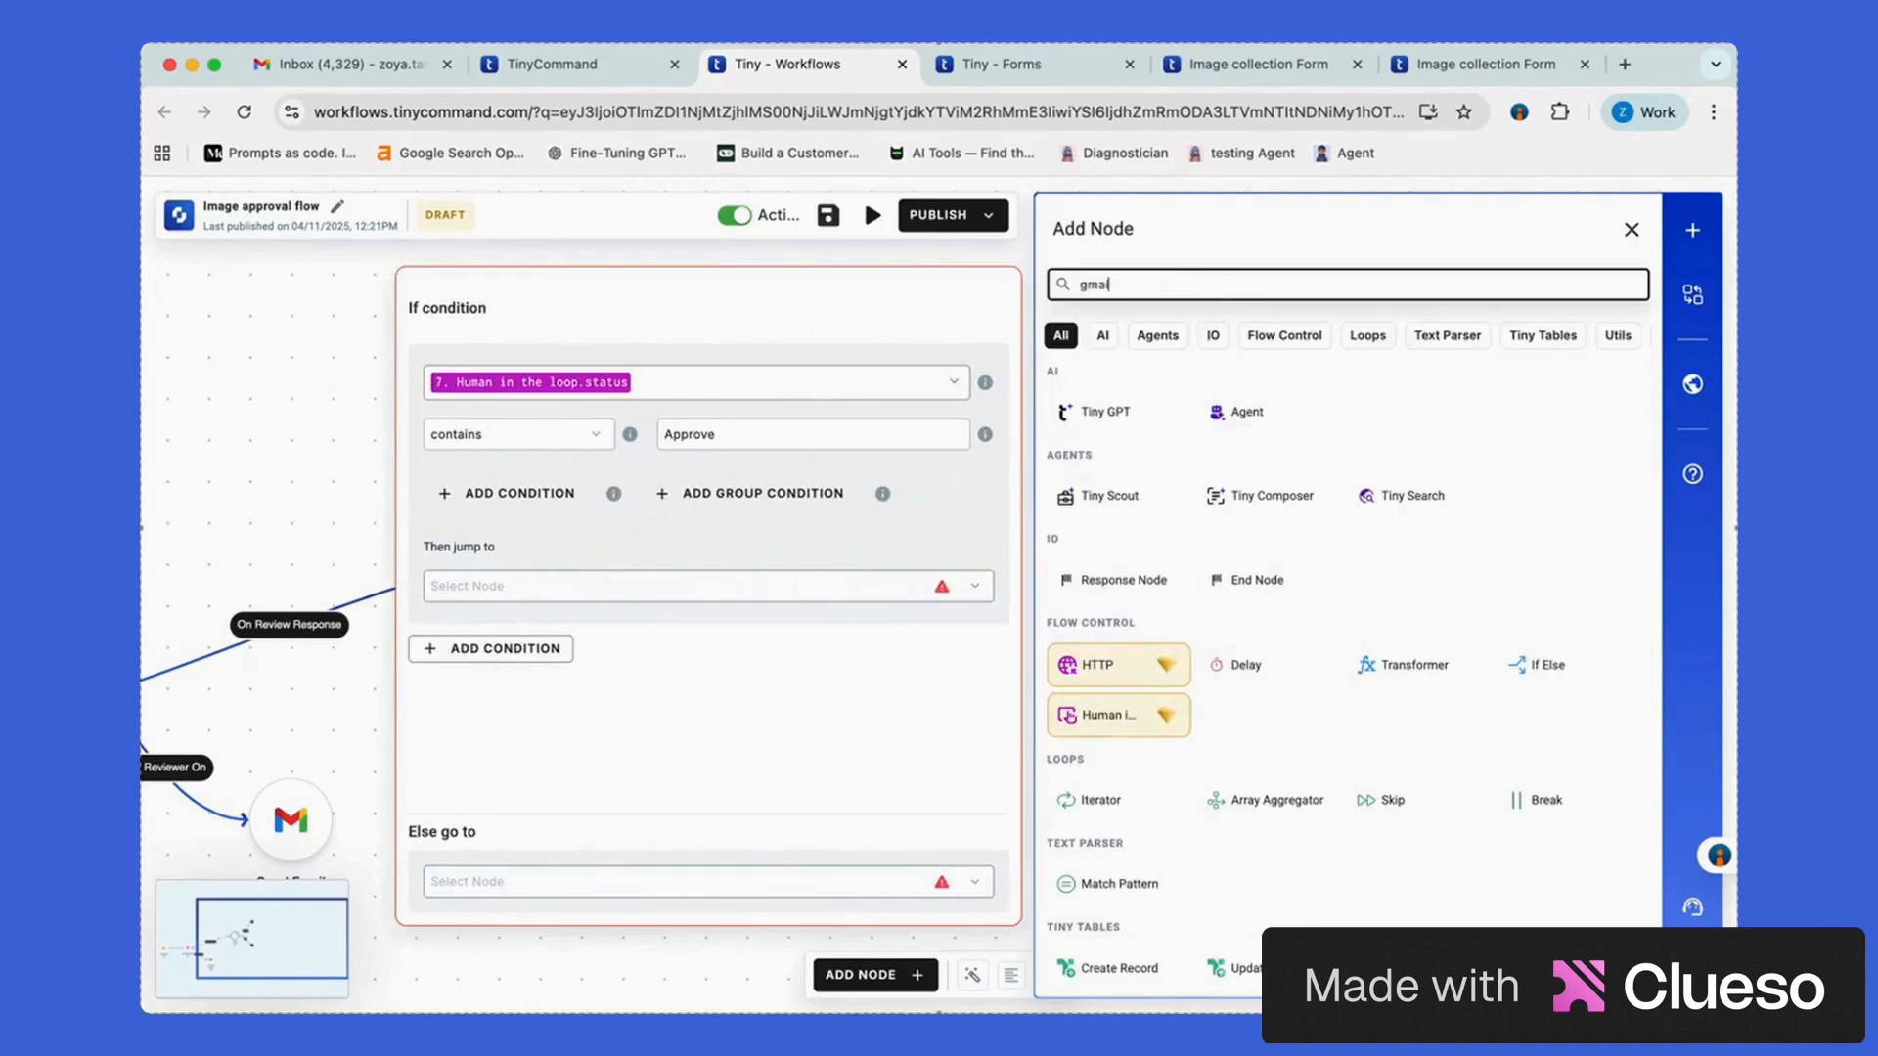
pyautogui.click(1095, 490)
pyautogui.click(1187, 410)
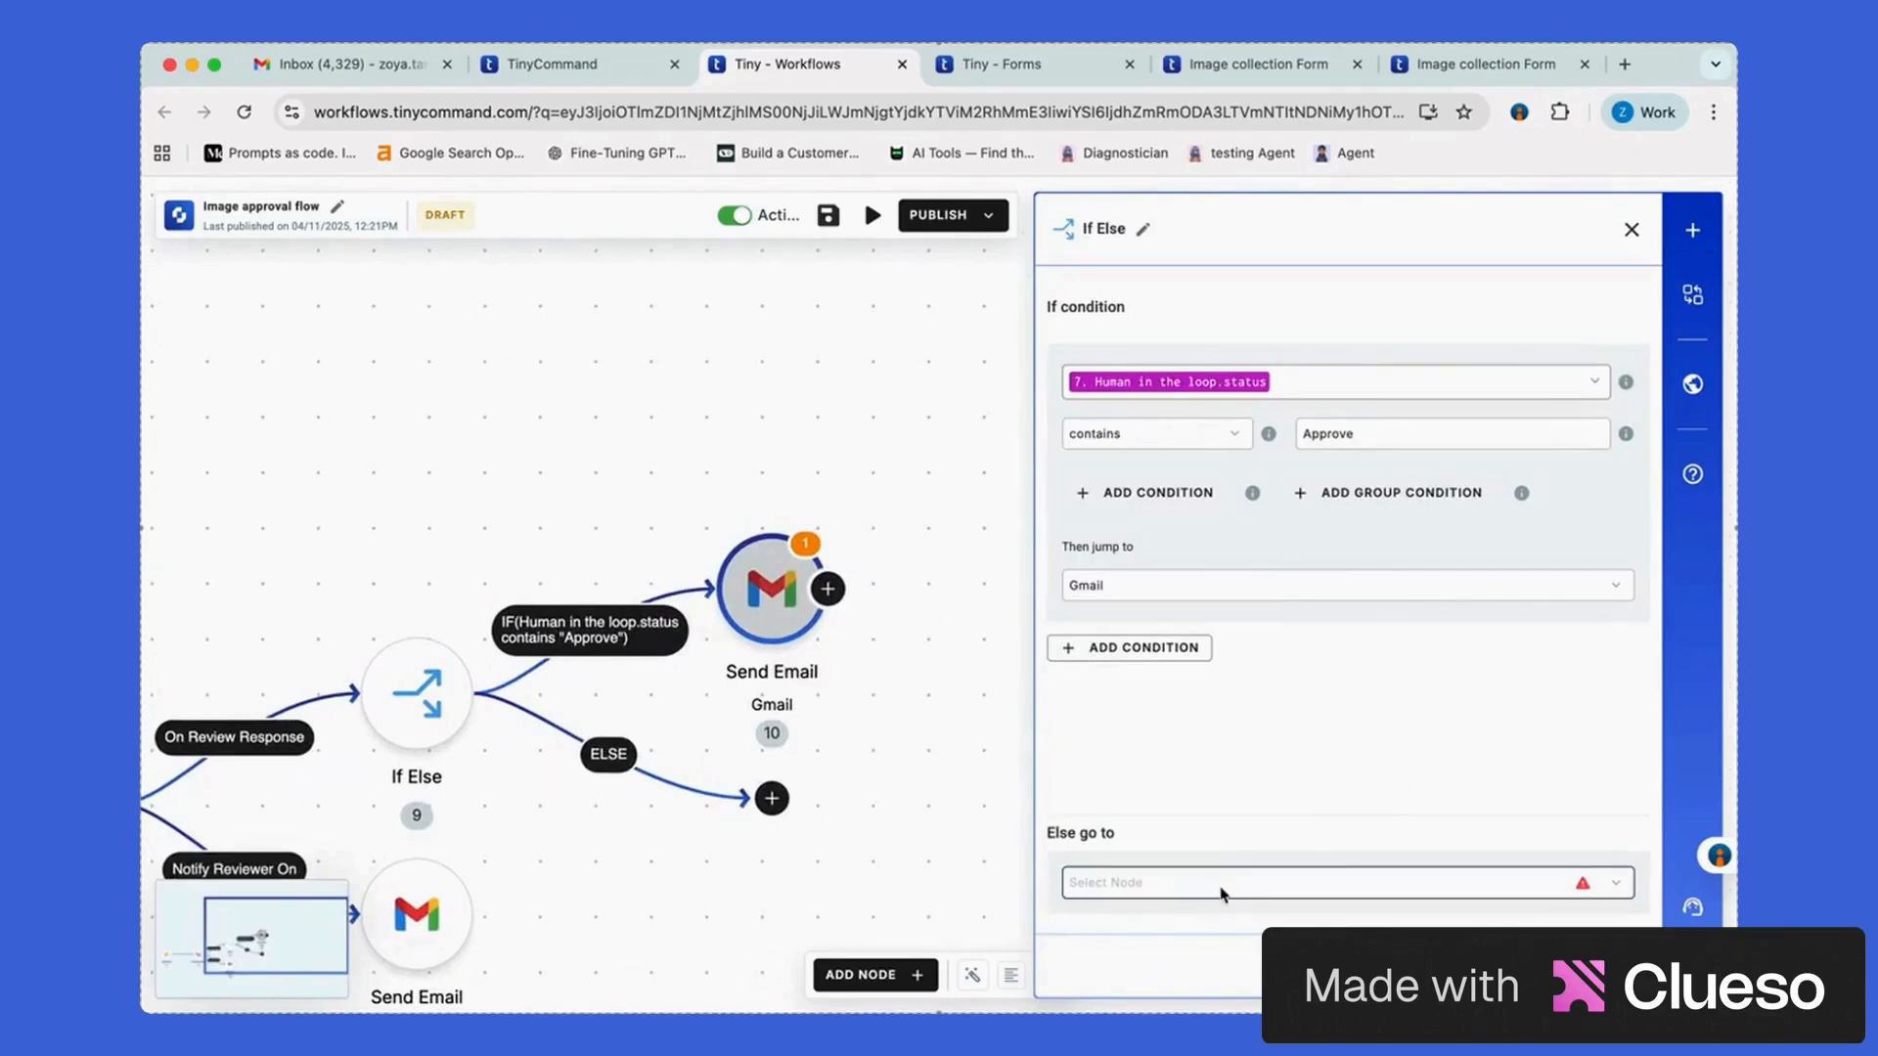
# Route the ELSE path to a second Gmail Send Email step
pyautogui.click(1252, 890)
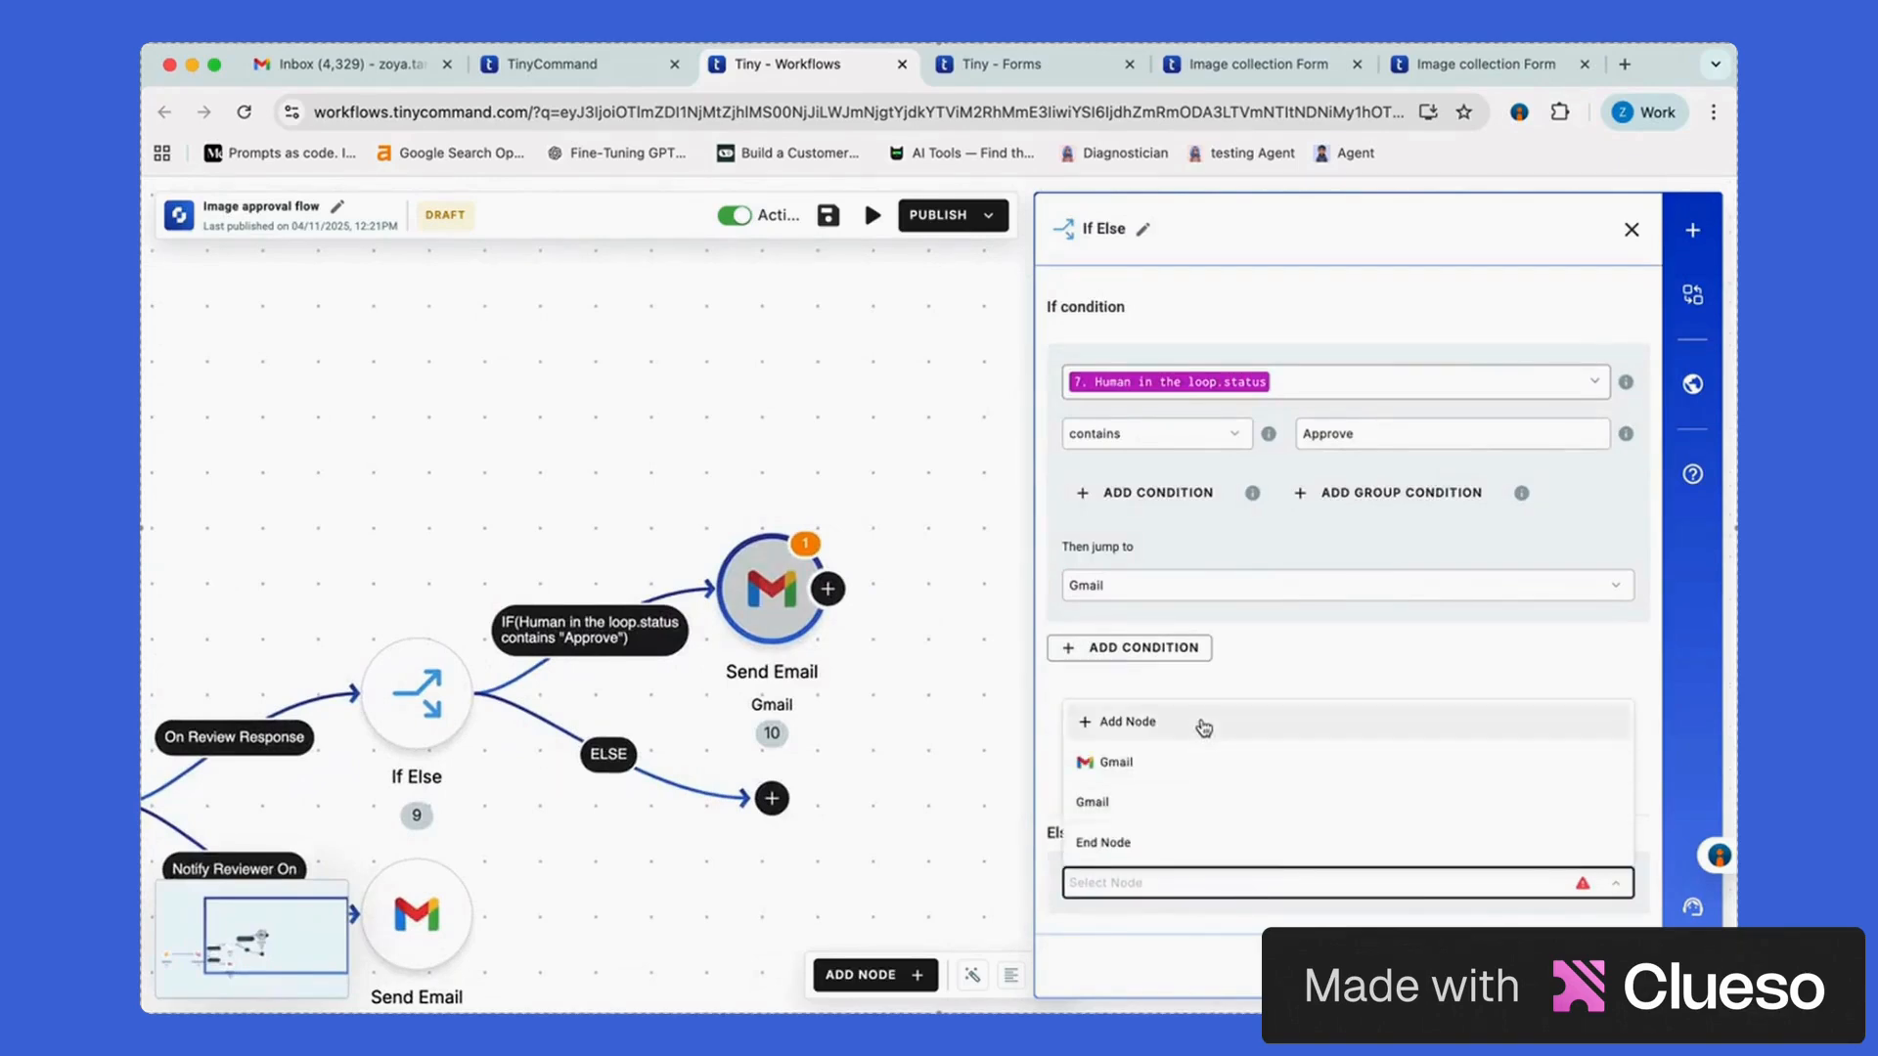
pyautogui.click(1127, 721)
pyautogui.write('gmail')
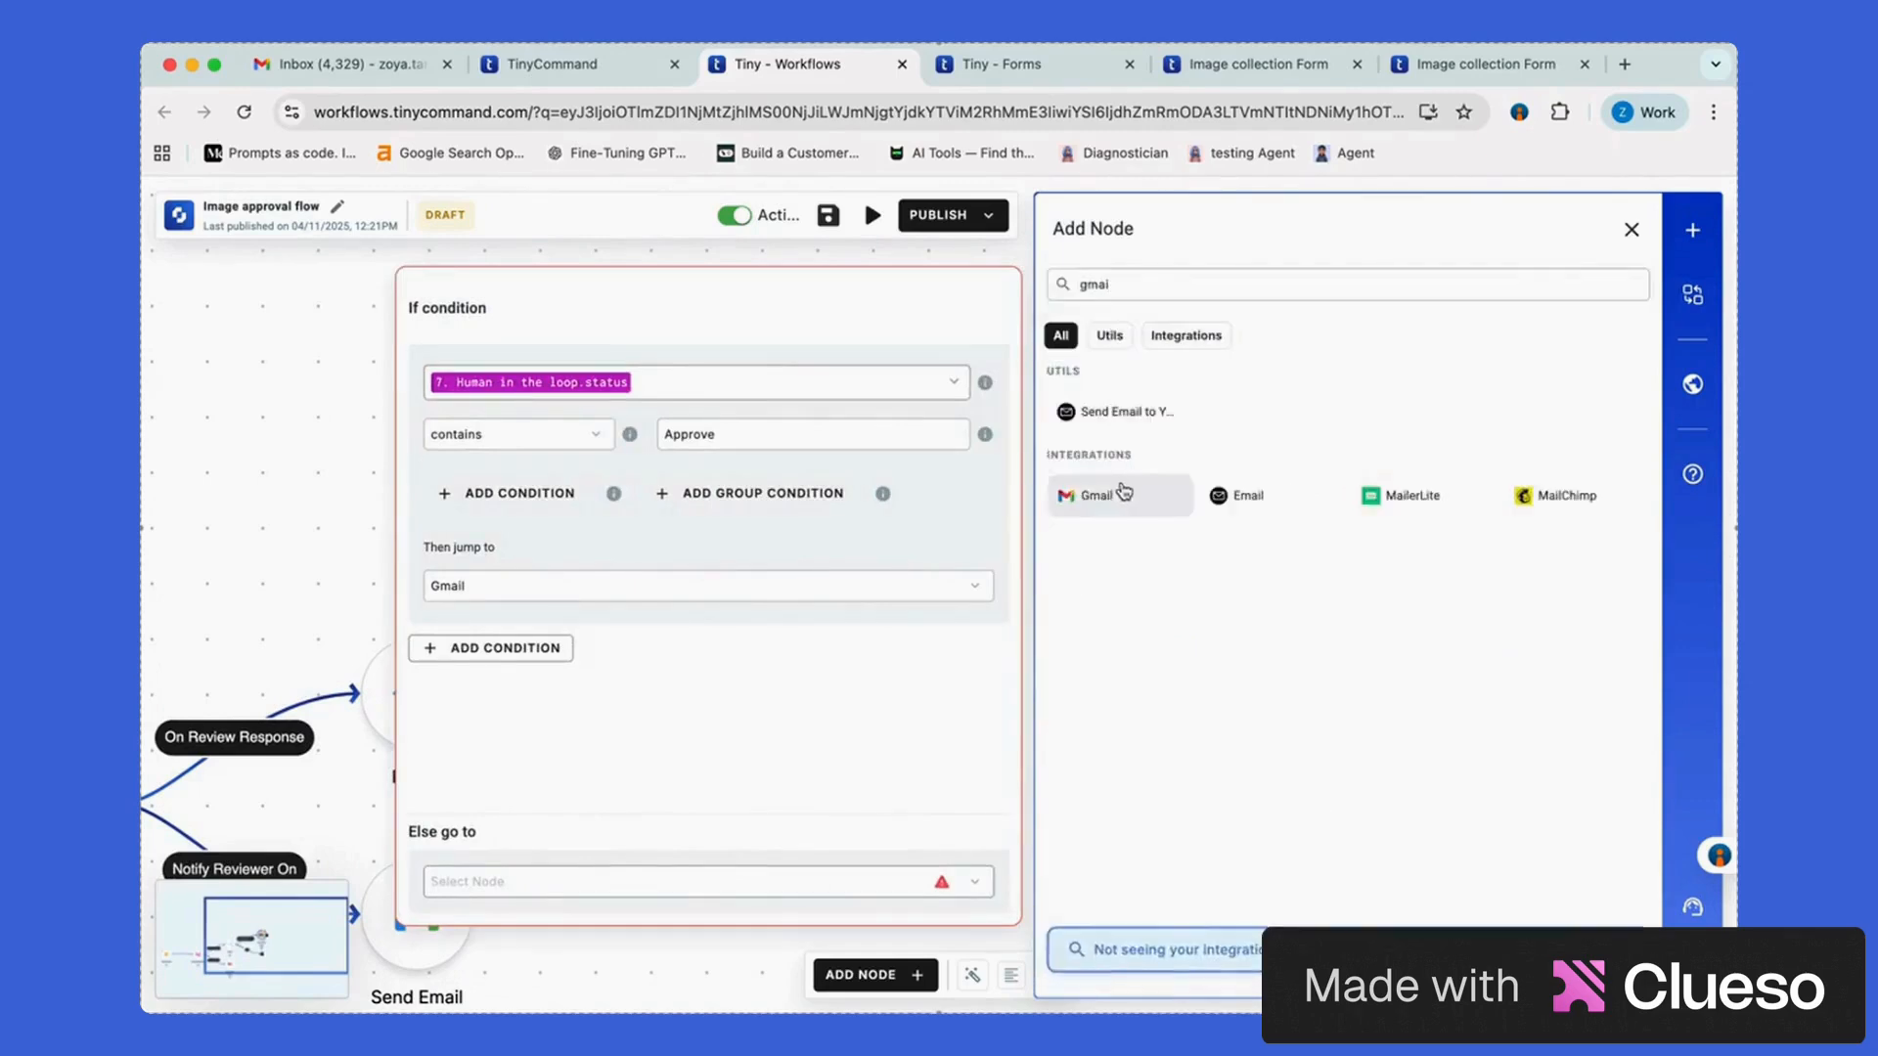
pyautogui.click(1095, 490)
pyautogui.click(1186, 410)
pyautogui.click(1127, 707)
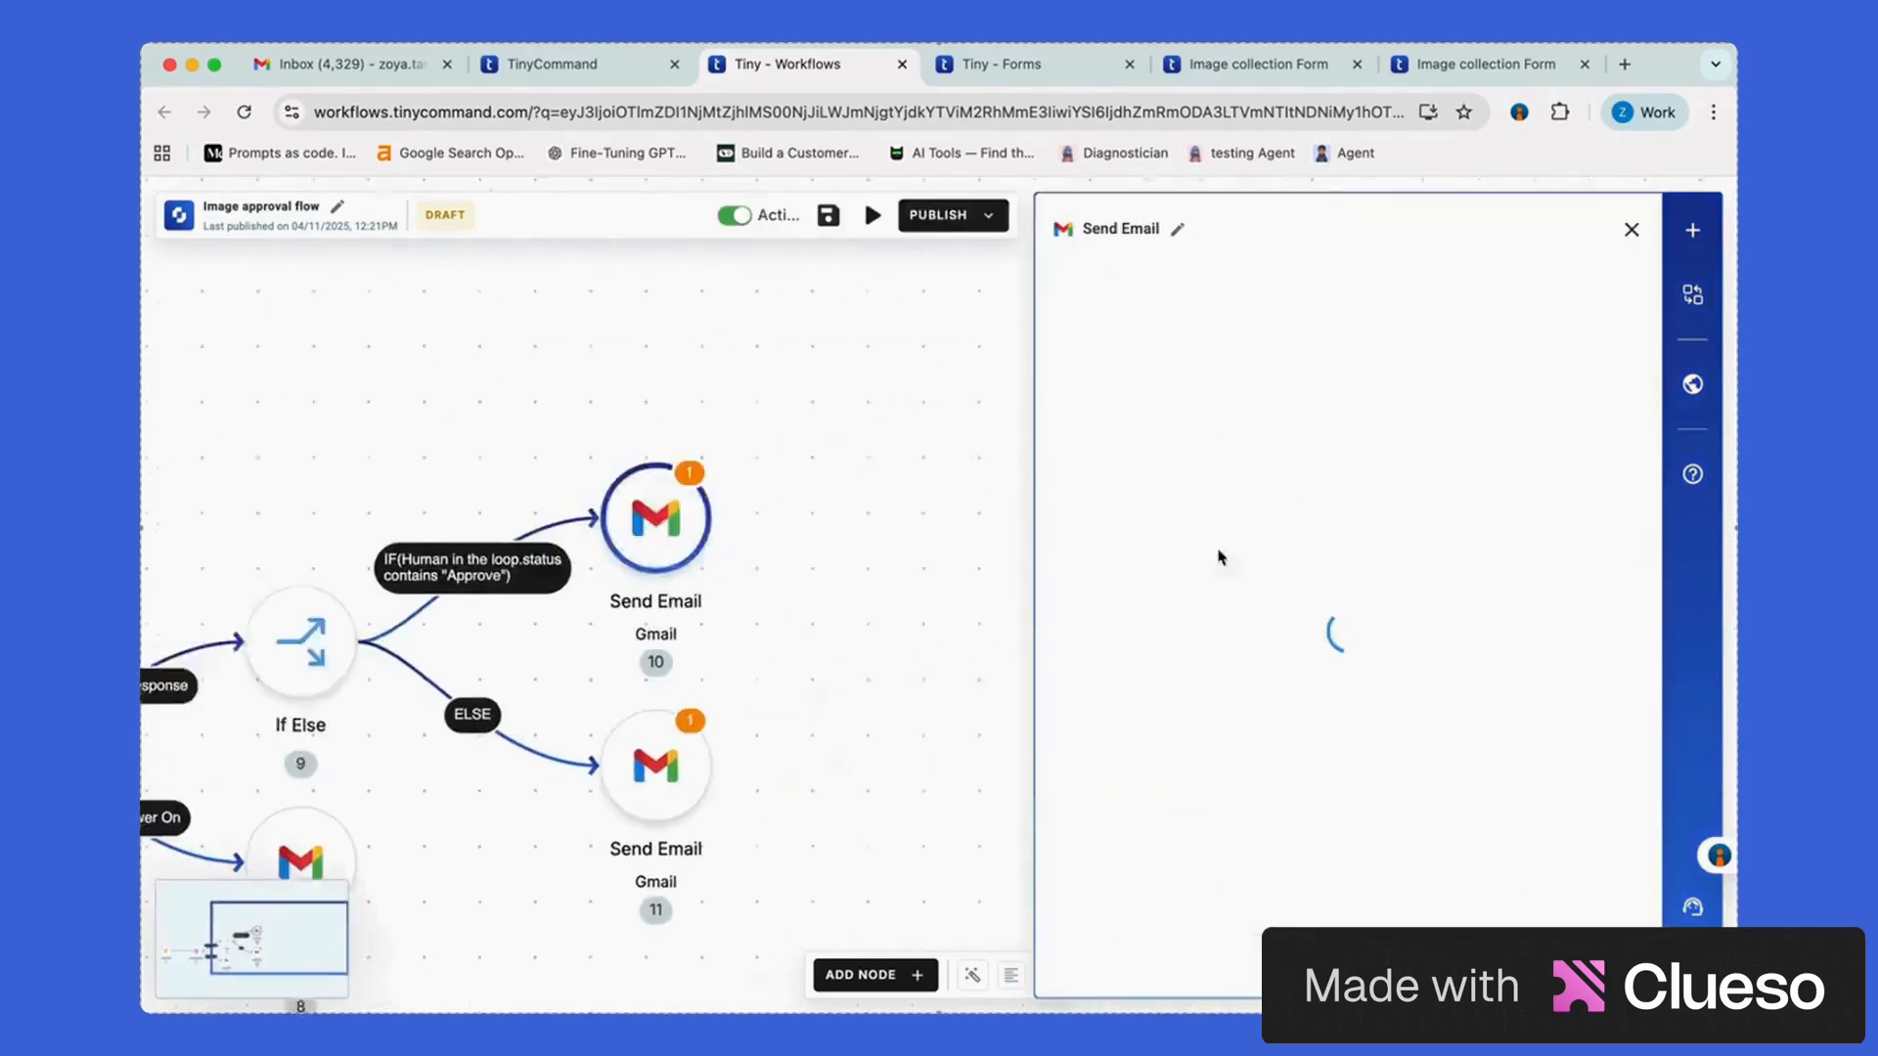
# Fill in the approval email's sender and recipient addresses and the subject 'Request Approved!'
pyautogui.click(1605, 913)
pyautogui.click(1242, 357)
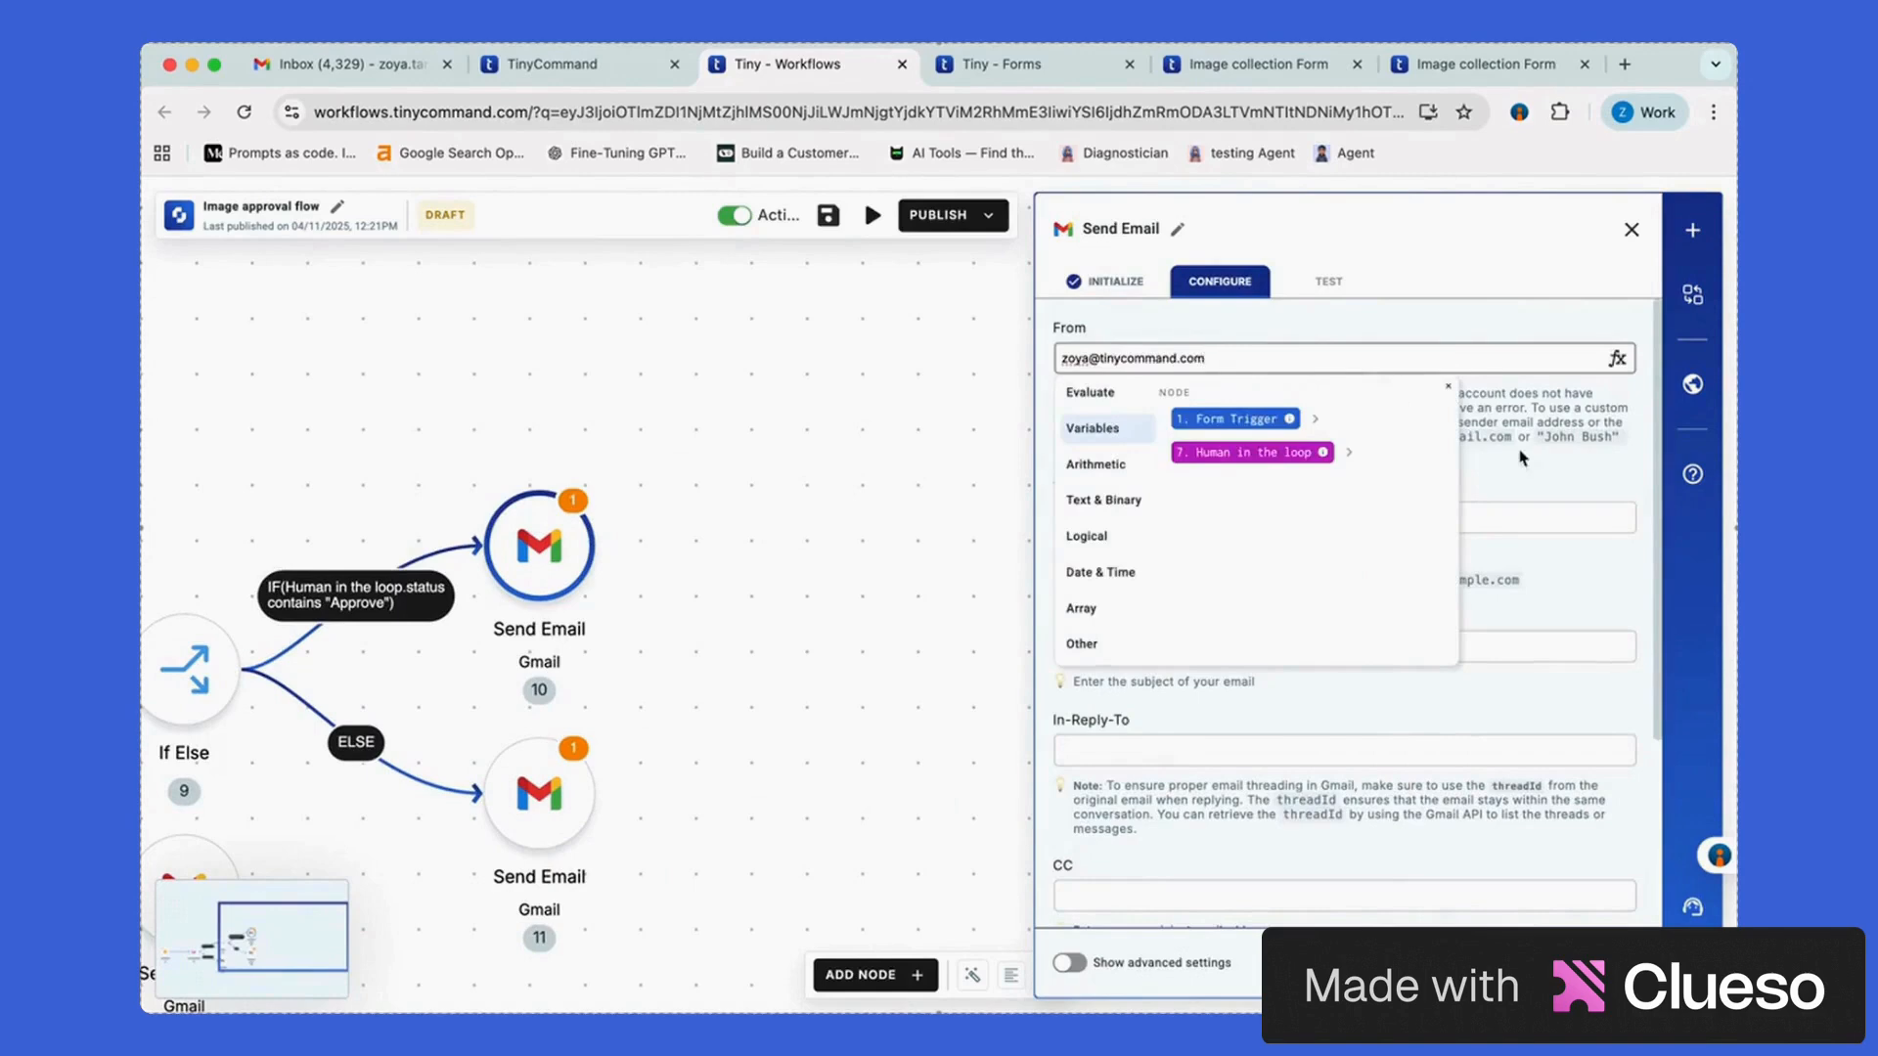
pyautogui.press('Tab')
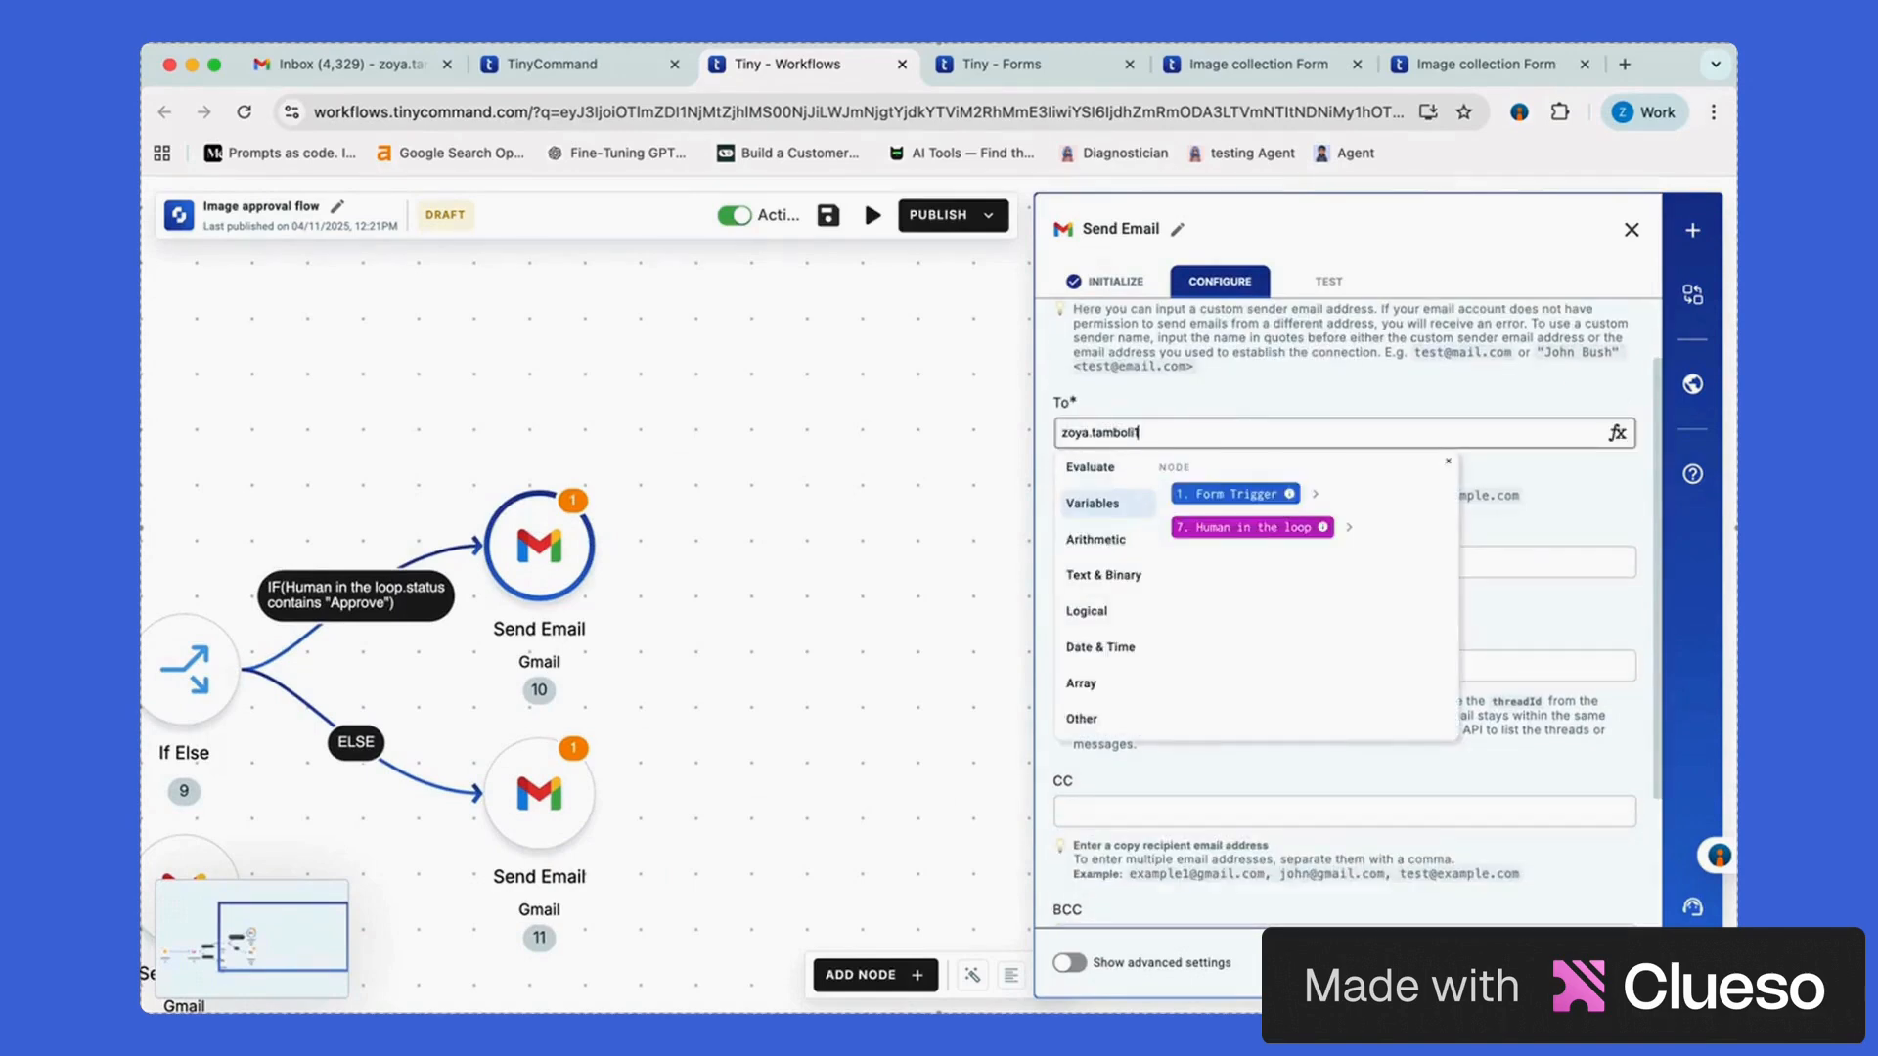
pyautogui.press('Tab')
pyautogui.write('Req')
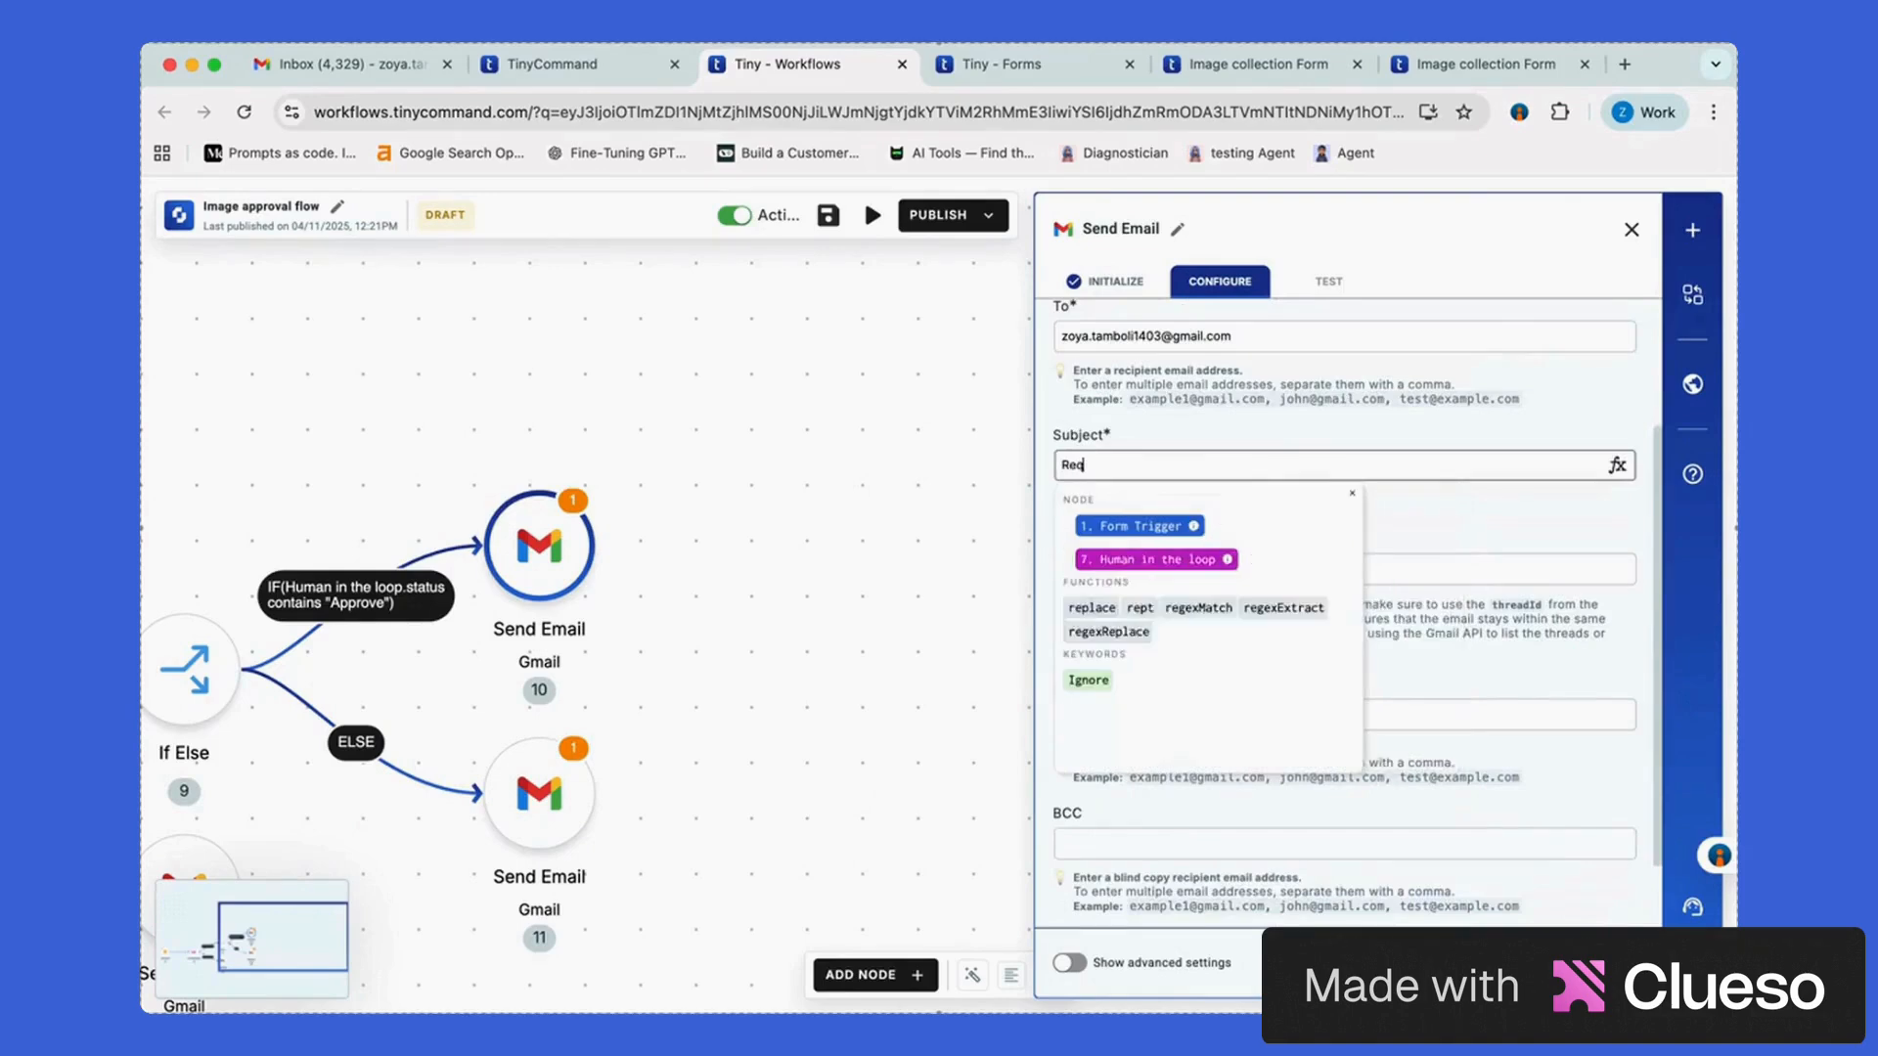
pyautogui.write('uest Approved!')
pyautogui.press('Tab')
pyautogui.press('Tab')
pyautogui.press('Tab')
pyautogui.press('Tab')
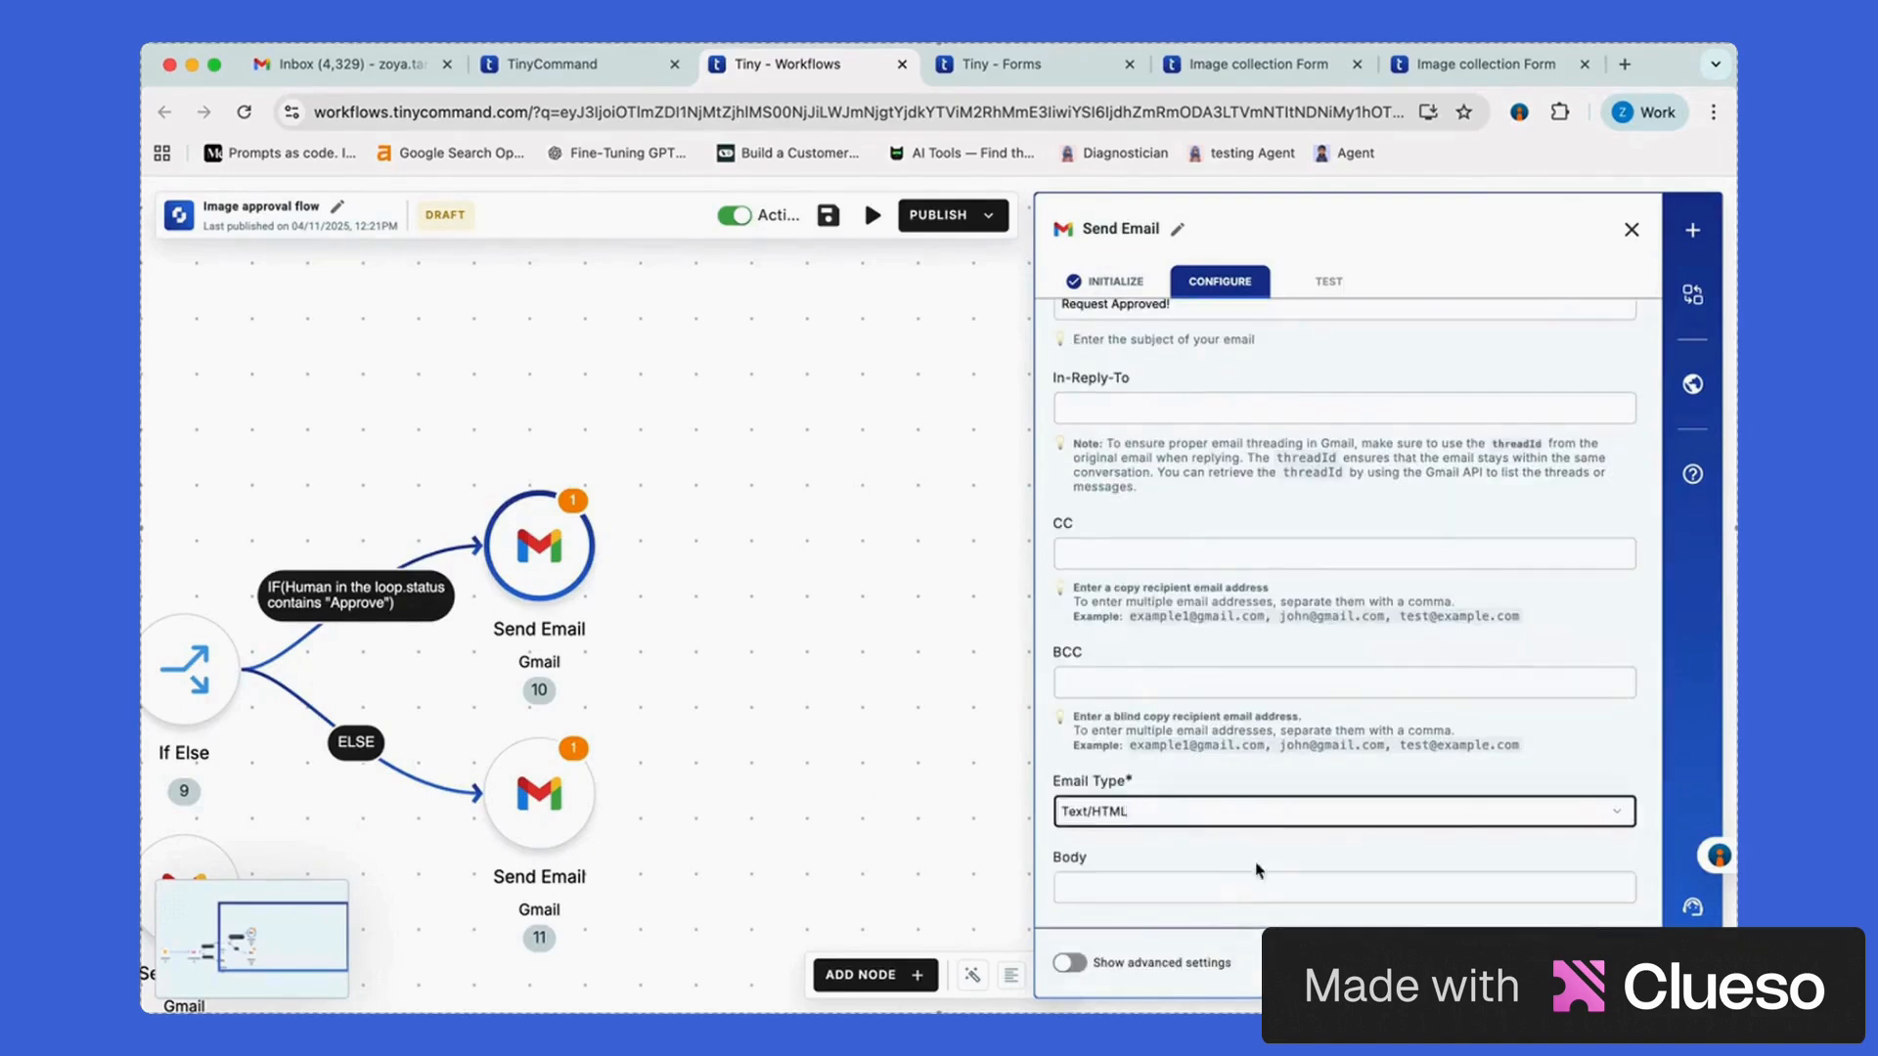
pyautogui.press('Tab')
# Write the body 'Hi [submitter name], your request has been approved' and close the settings
pyautogui.write('Hi')
pyautogui.click(1316, 624)
pyautogui.click(1259, 673)
pyautogui.click(1308, 697)
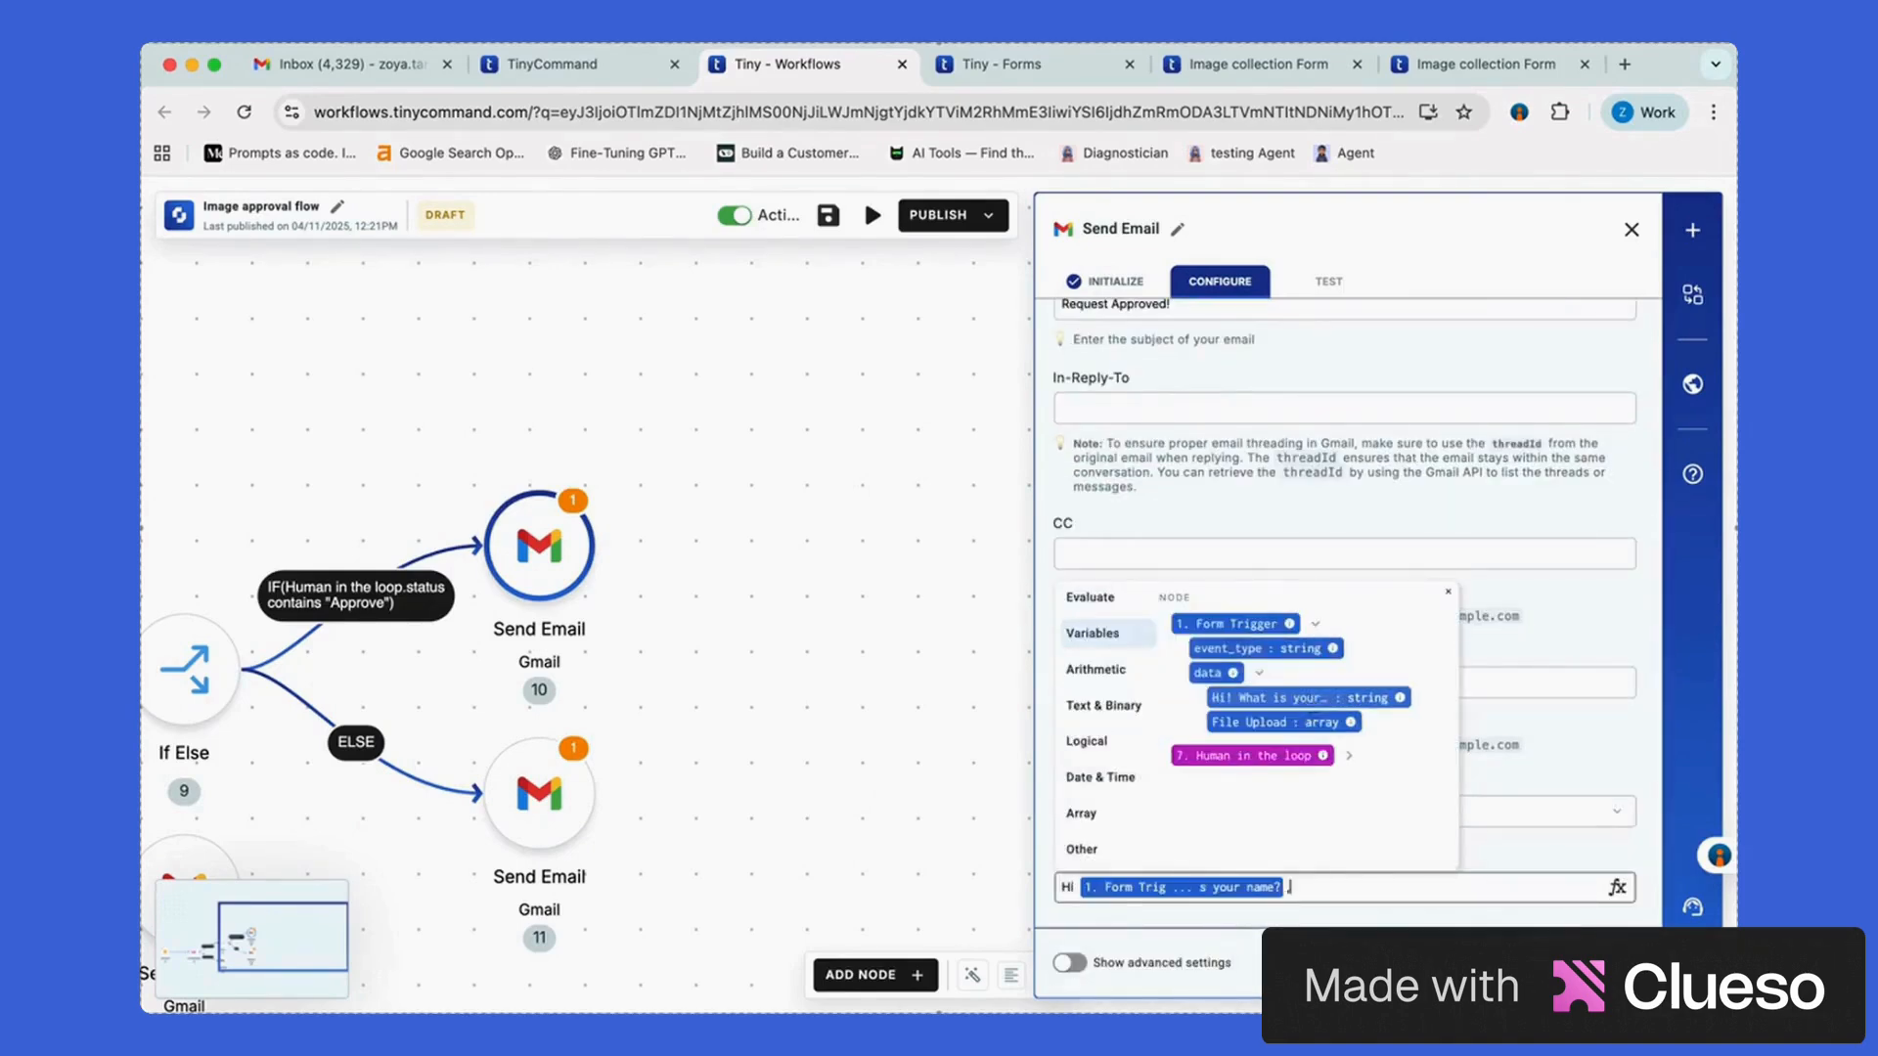
pyautogui.write(', your request has been approve')
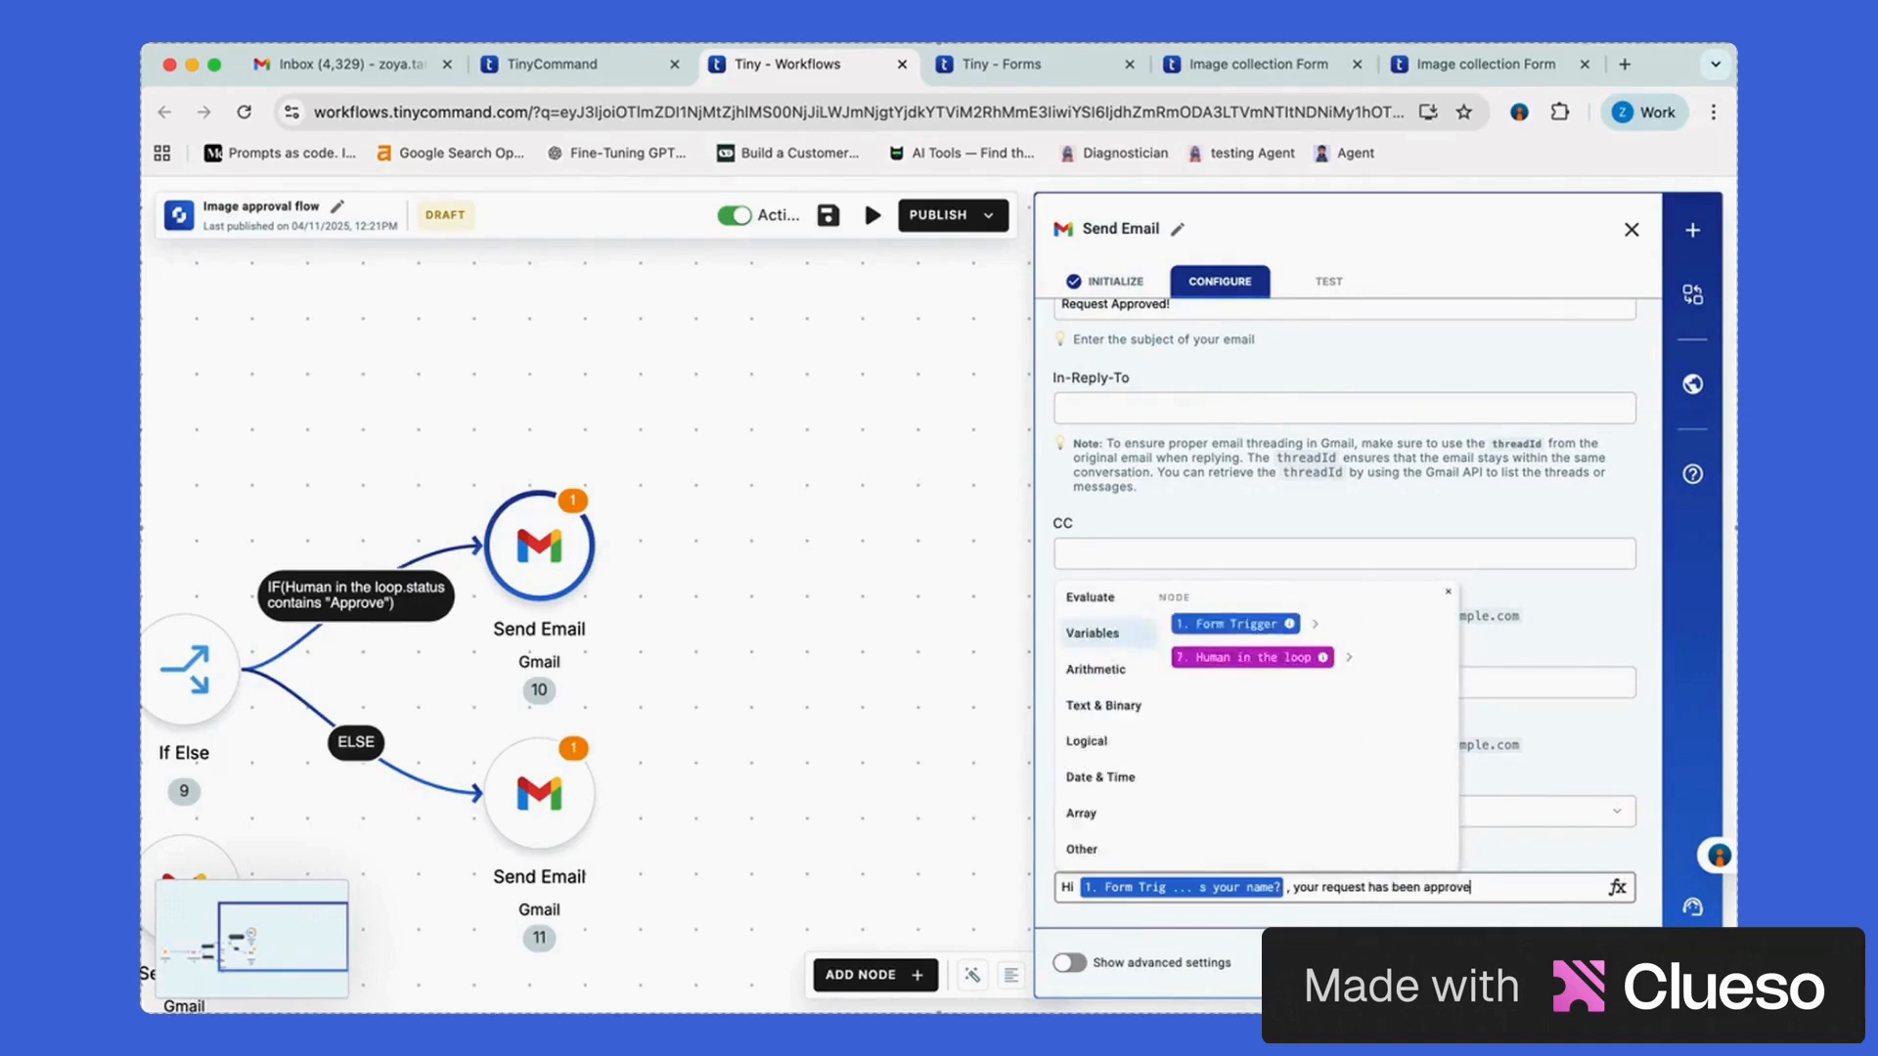
pyautogui.write('d.')
pyautogui.click(946, 560)
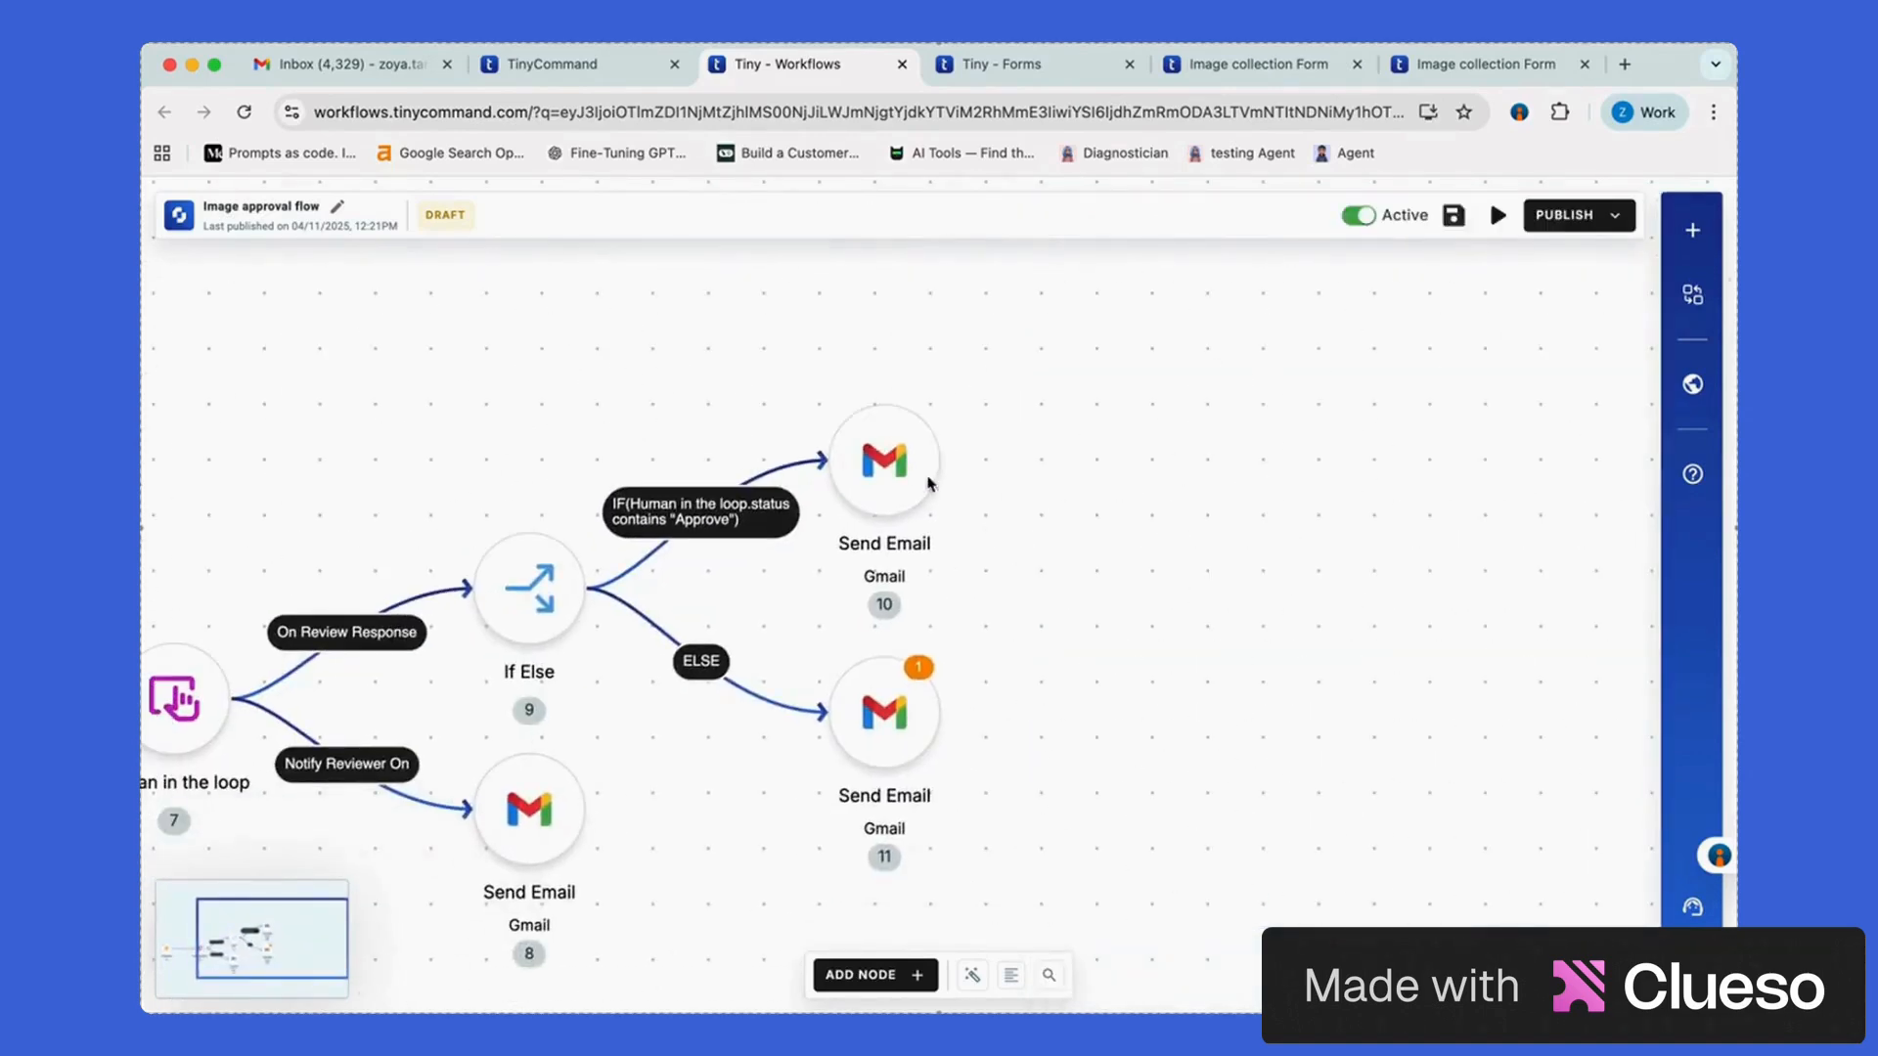
pyautogui.click(940, 460)
# Add a Gmail Send Email step after the approval email and enter sender and recipient addresses
pyautogui.write('gmail')
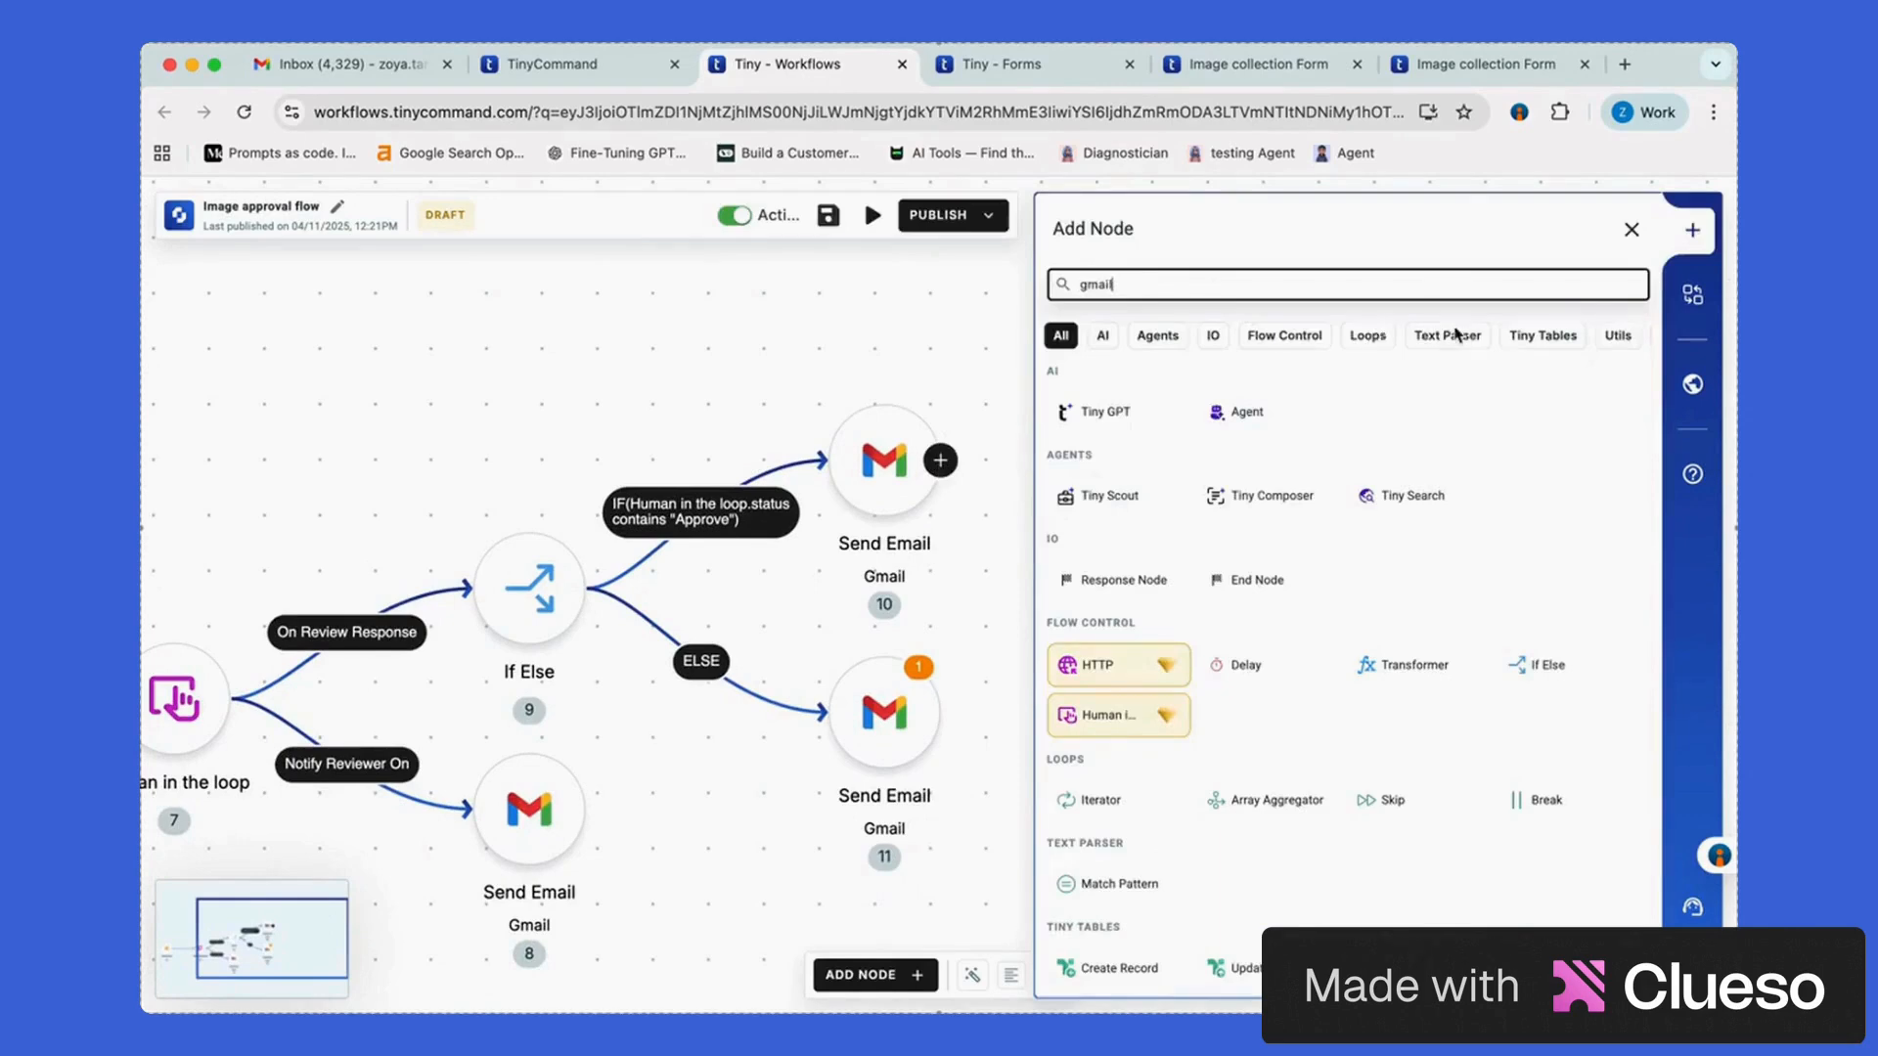
pyautogui.click(1244, 495)
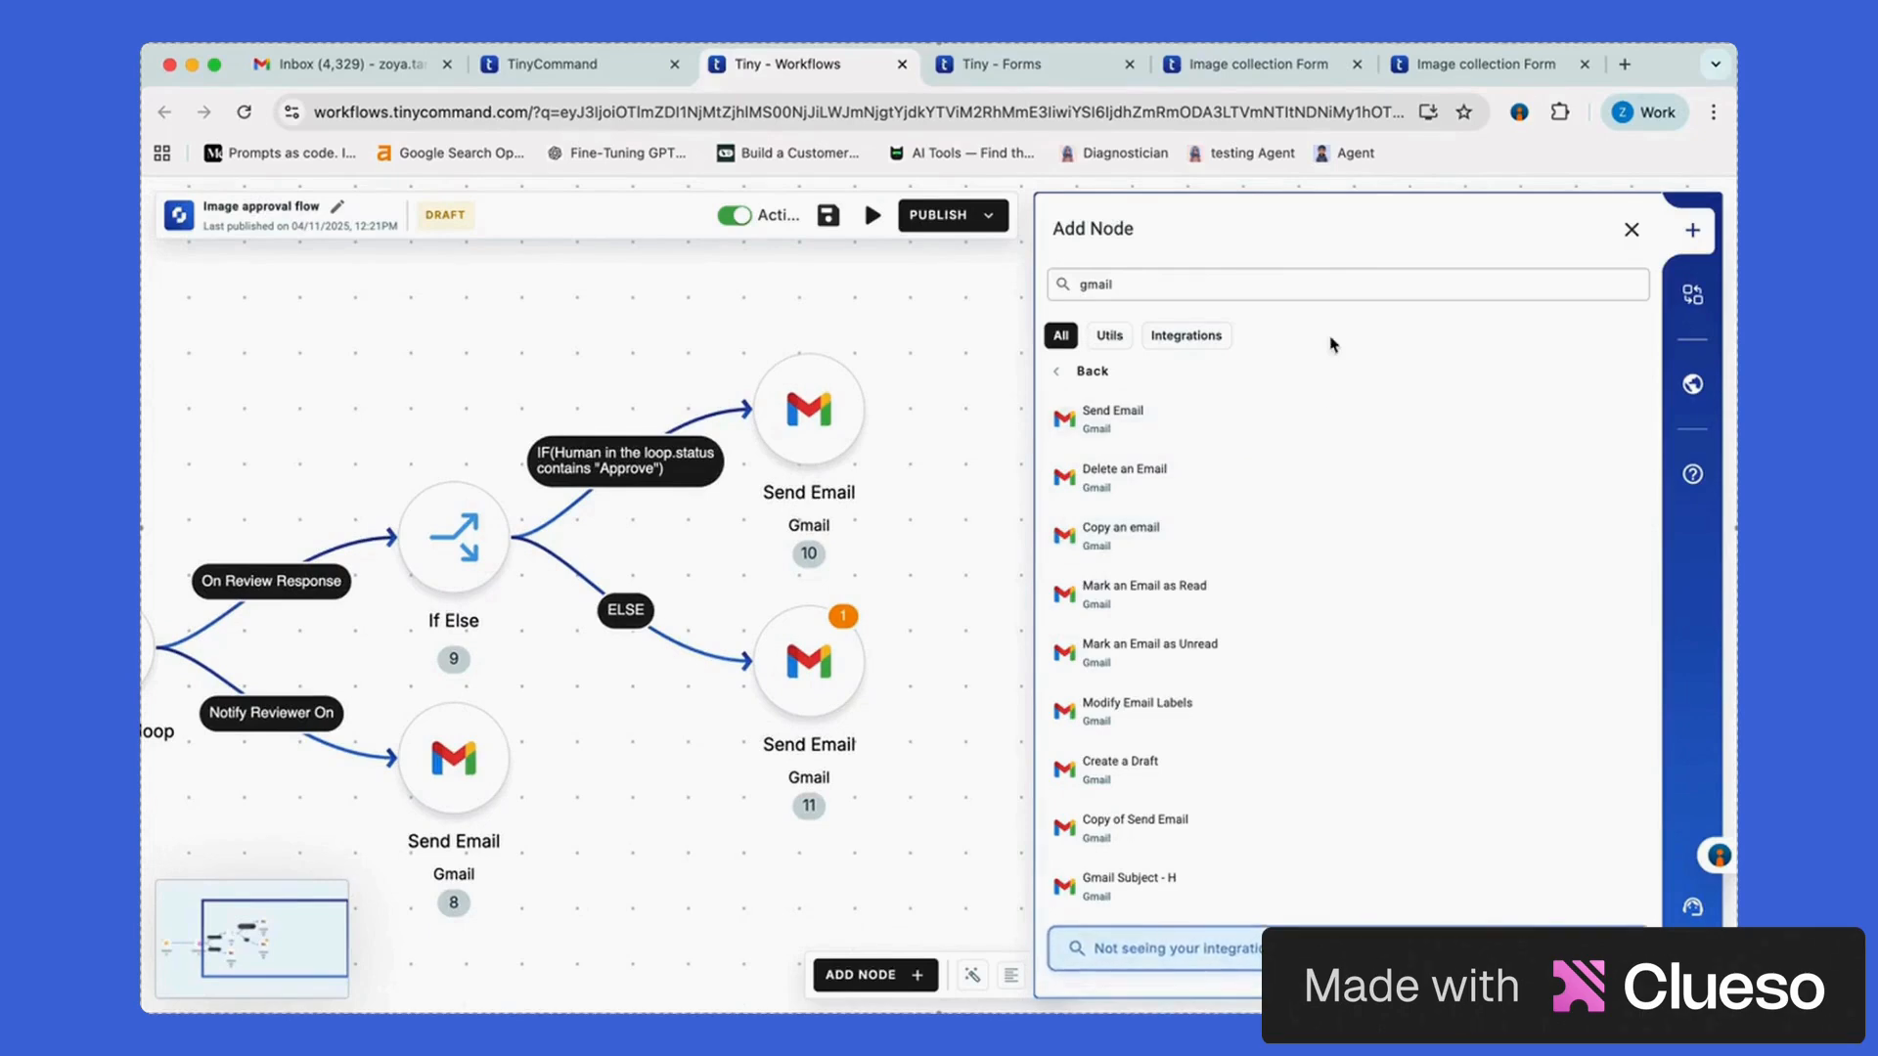
pyautogui.click(1287, 419)
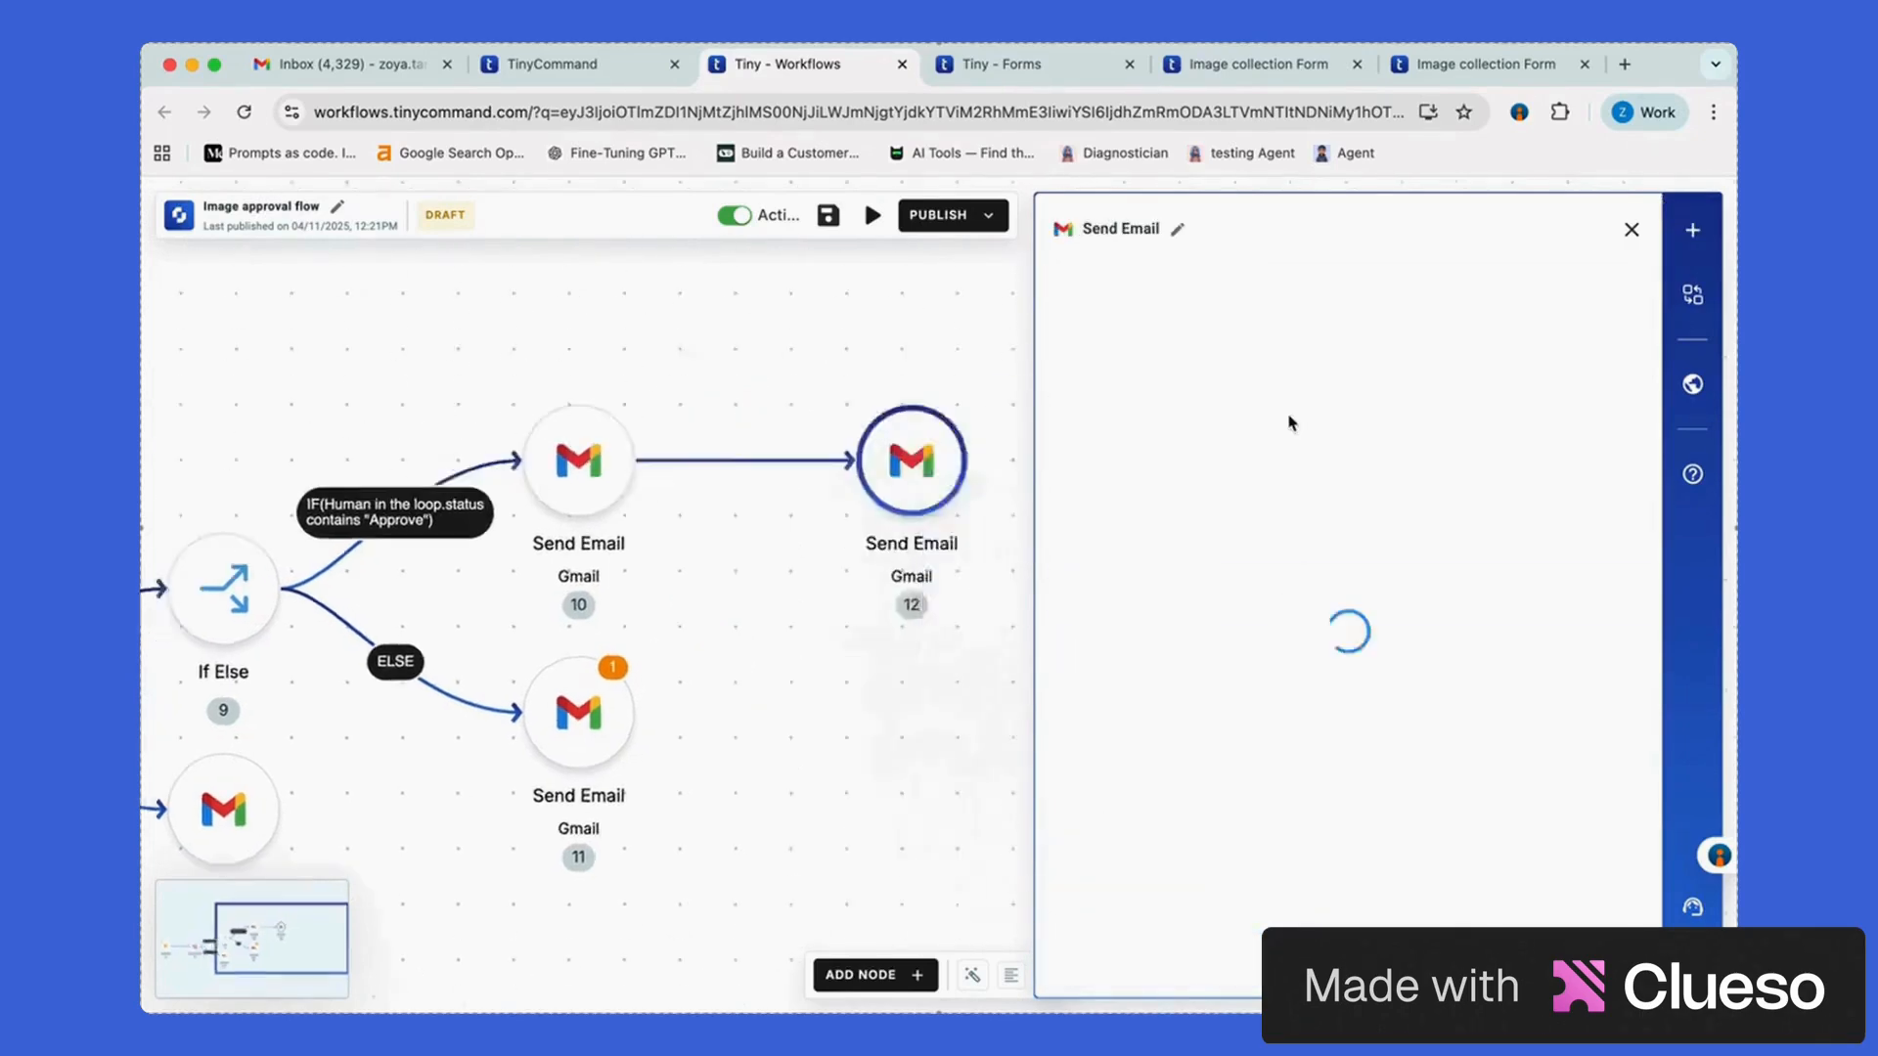
pyautogui.click(1301, 358)
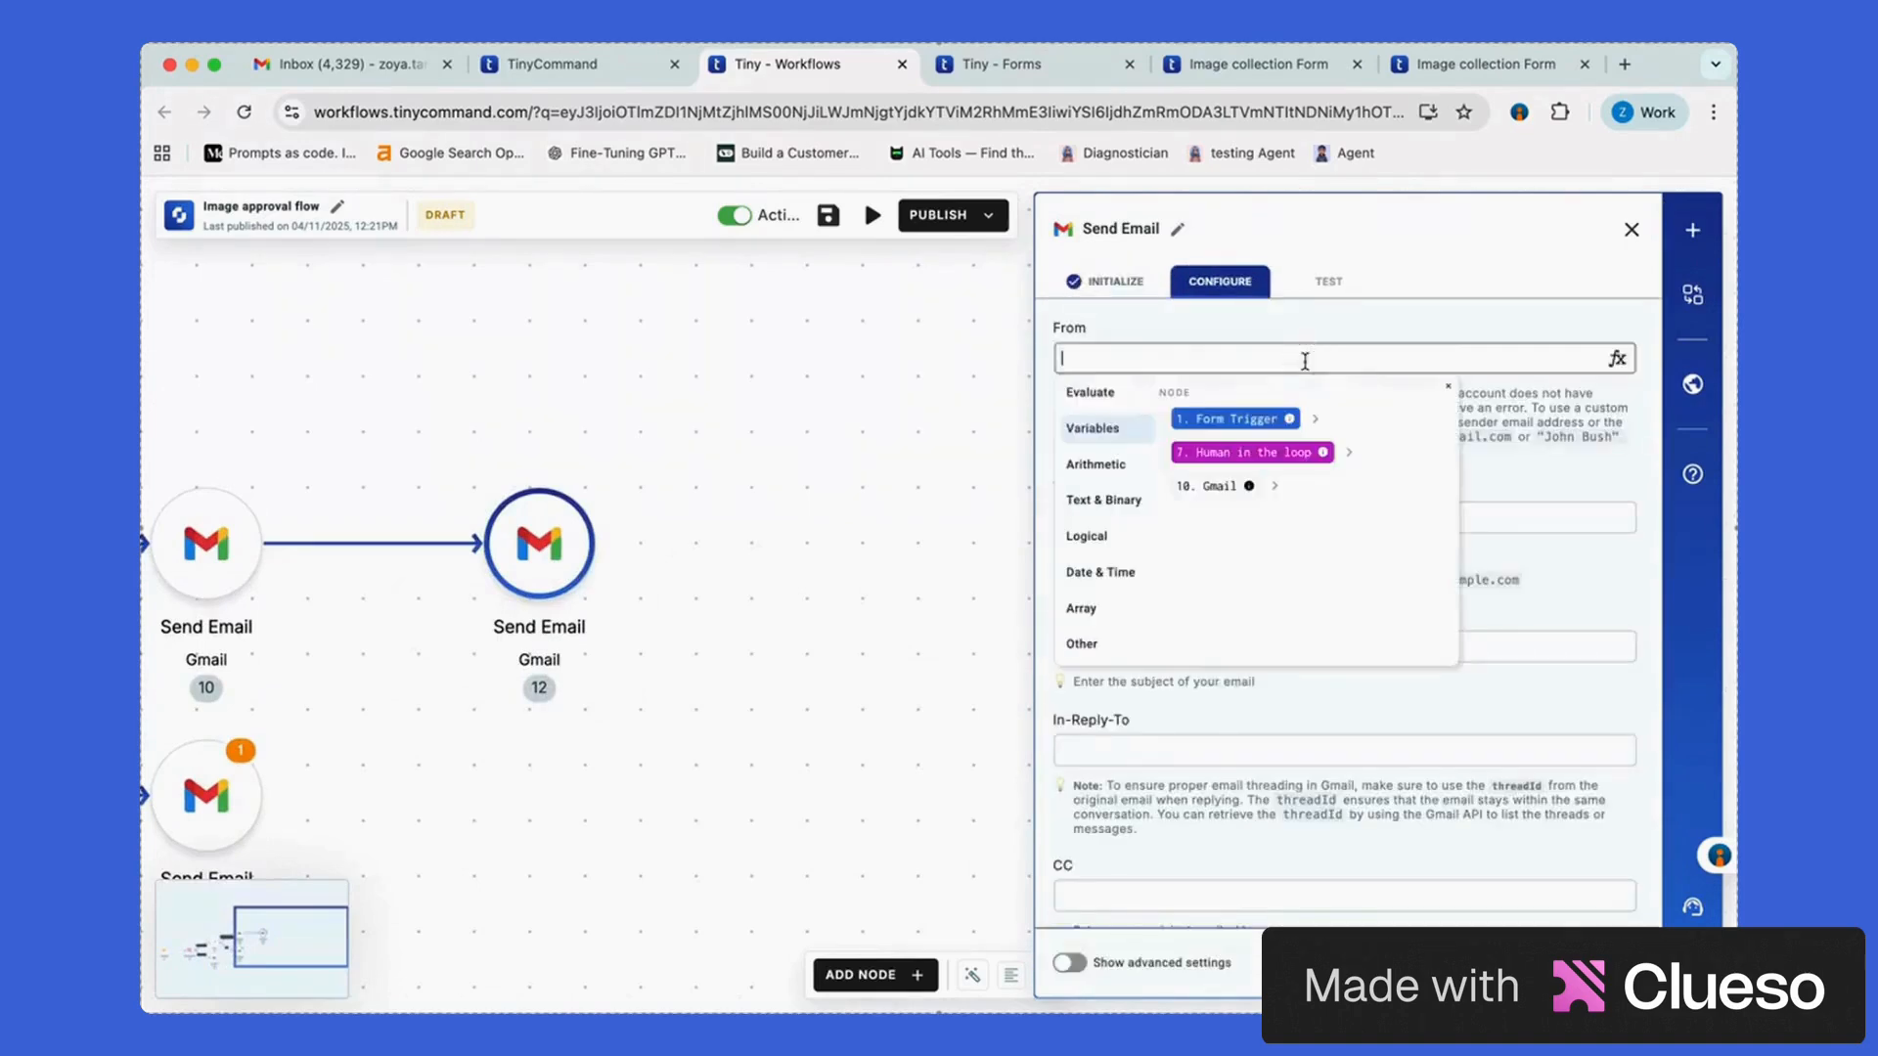
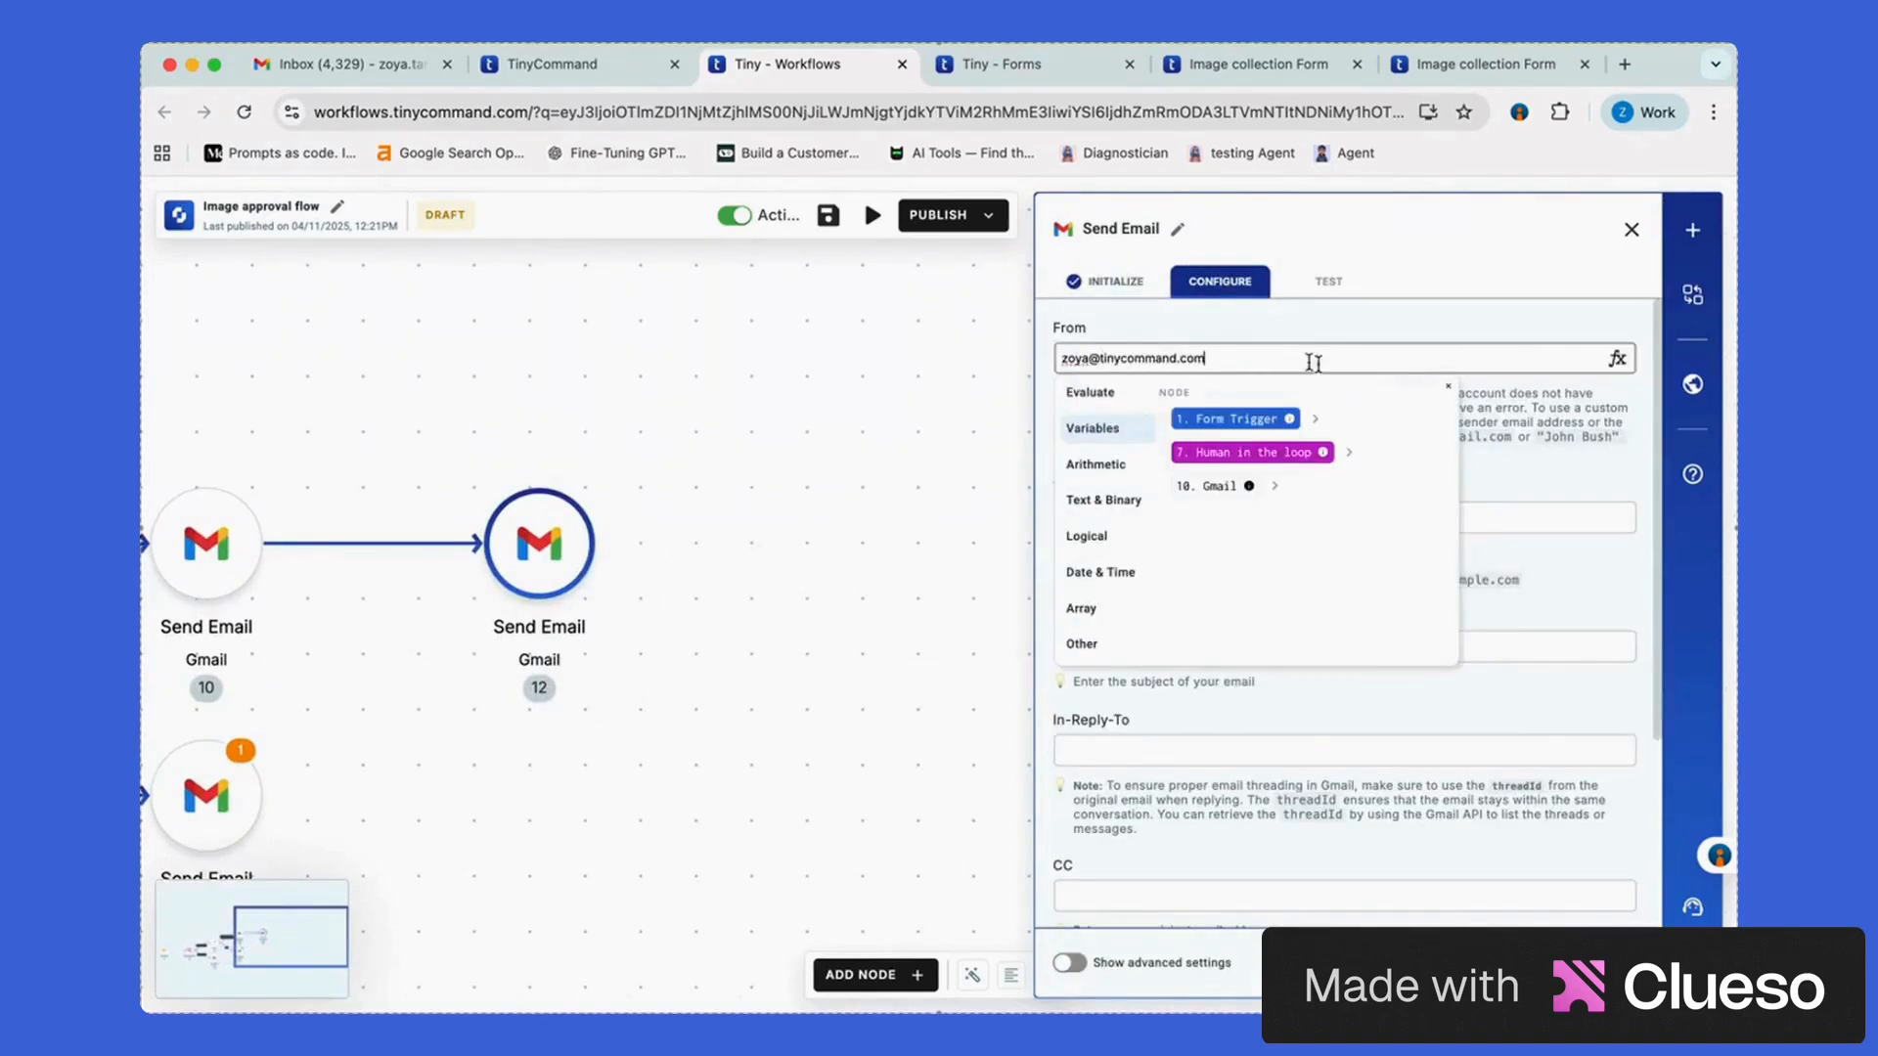
pyautogui.press('Tab')
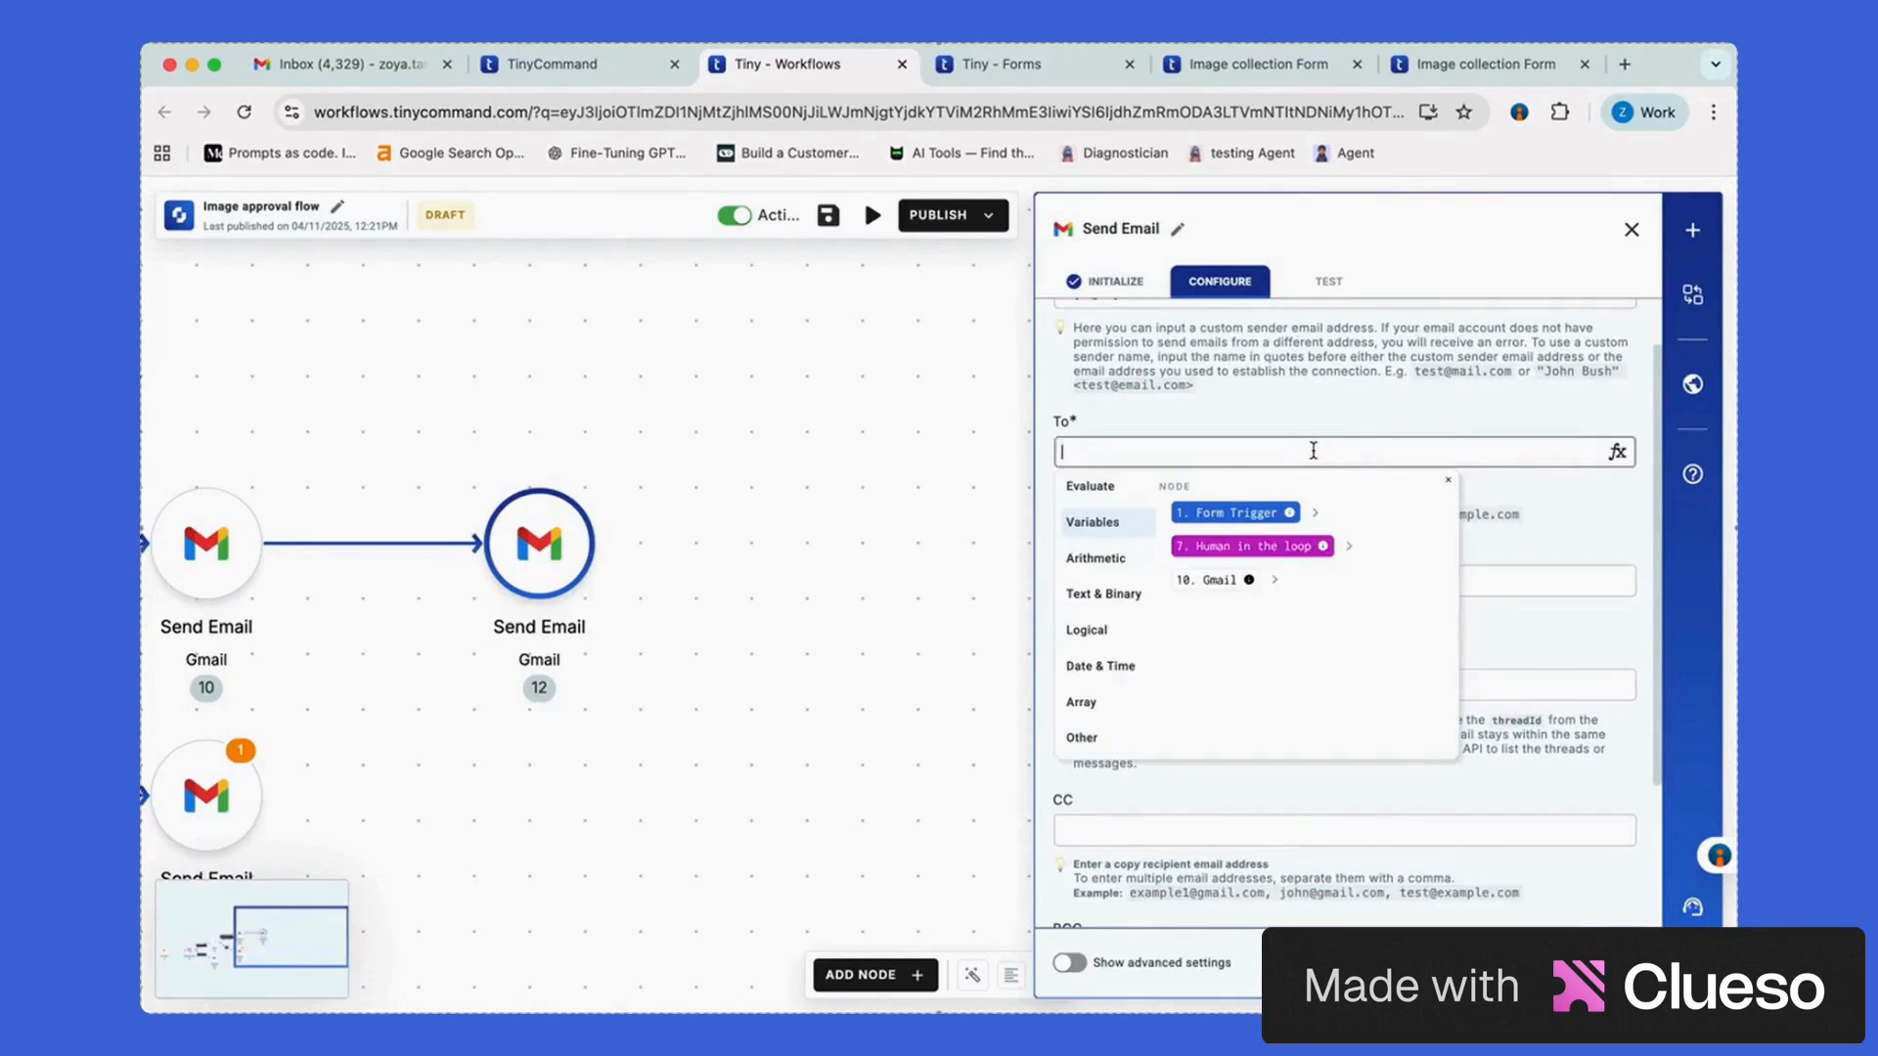
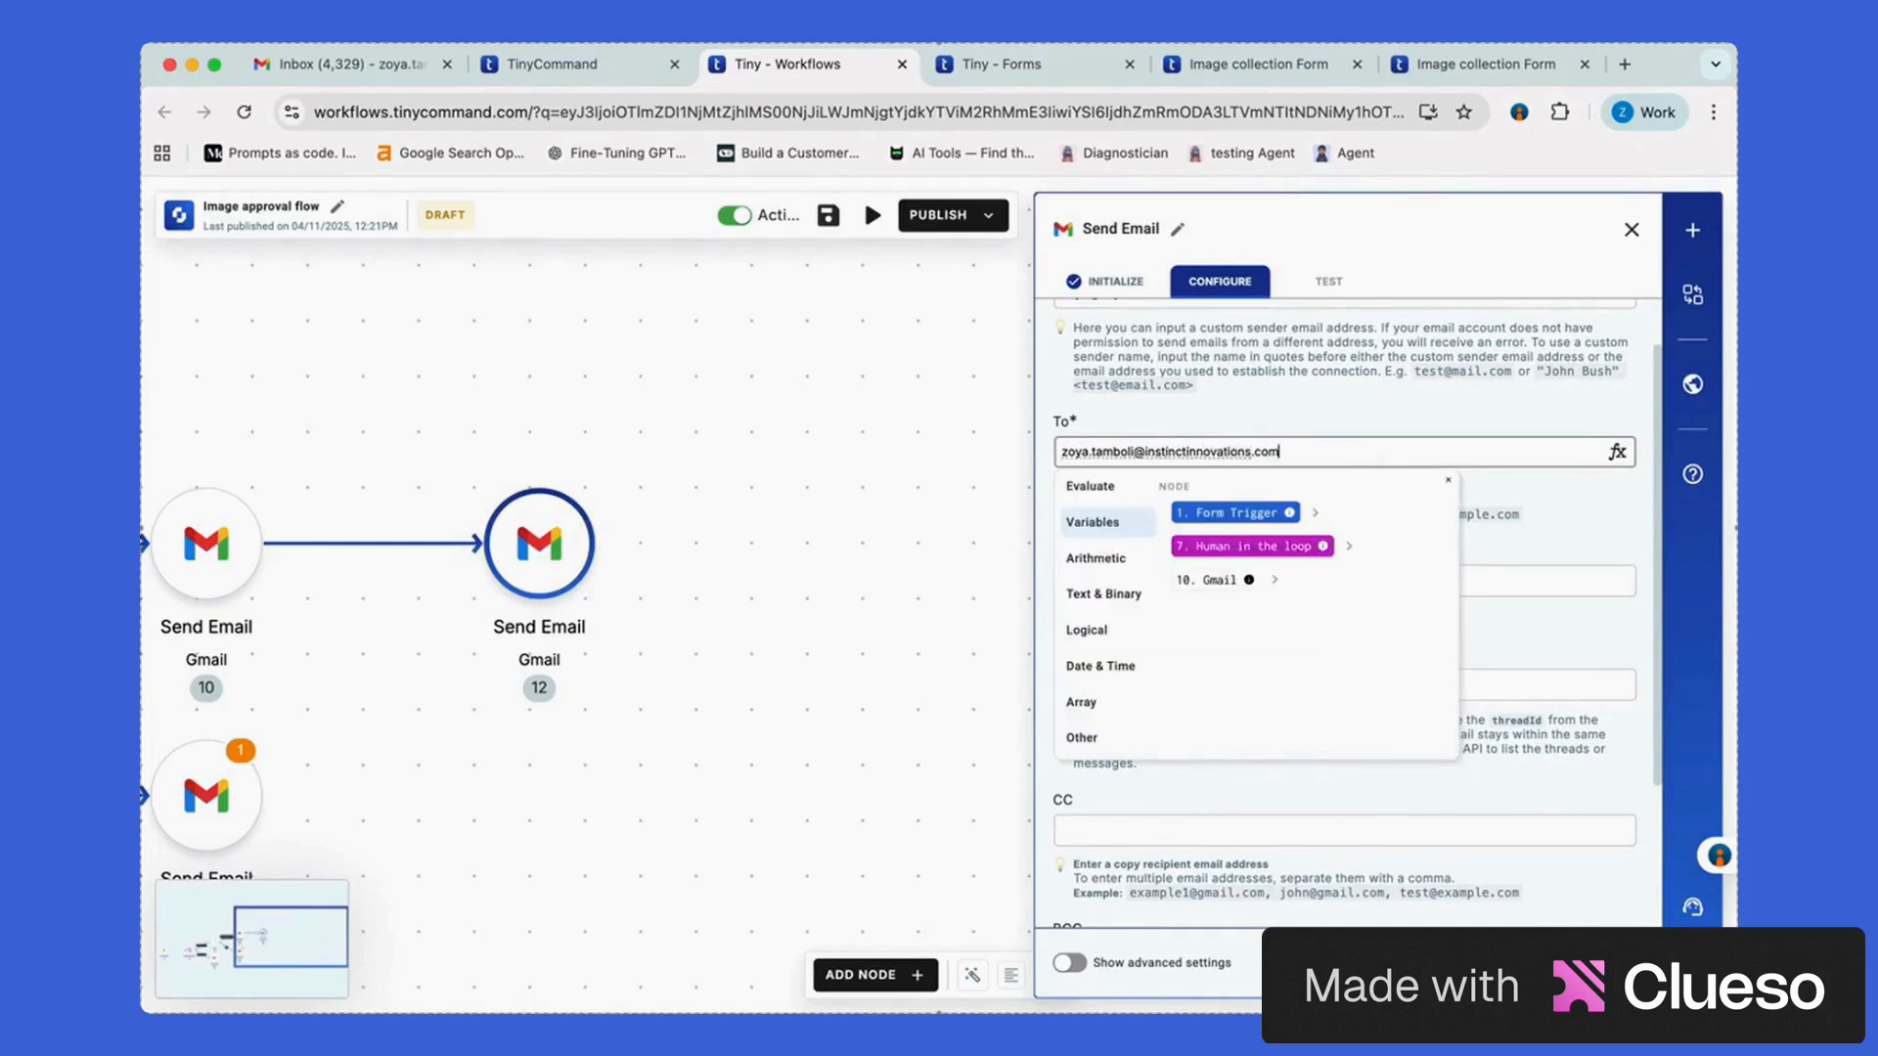
pyautogui.scroll(-1, 1359, 613)
# Set the subject 'Approved request for user - [submitter name]' and choose the email type
pyautogui.click(1273, 513)
pyautogui.write('App')
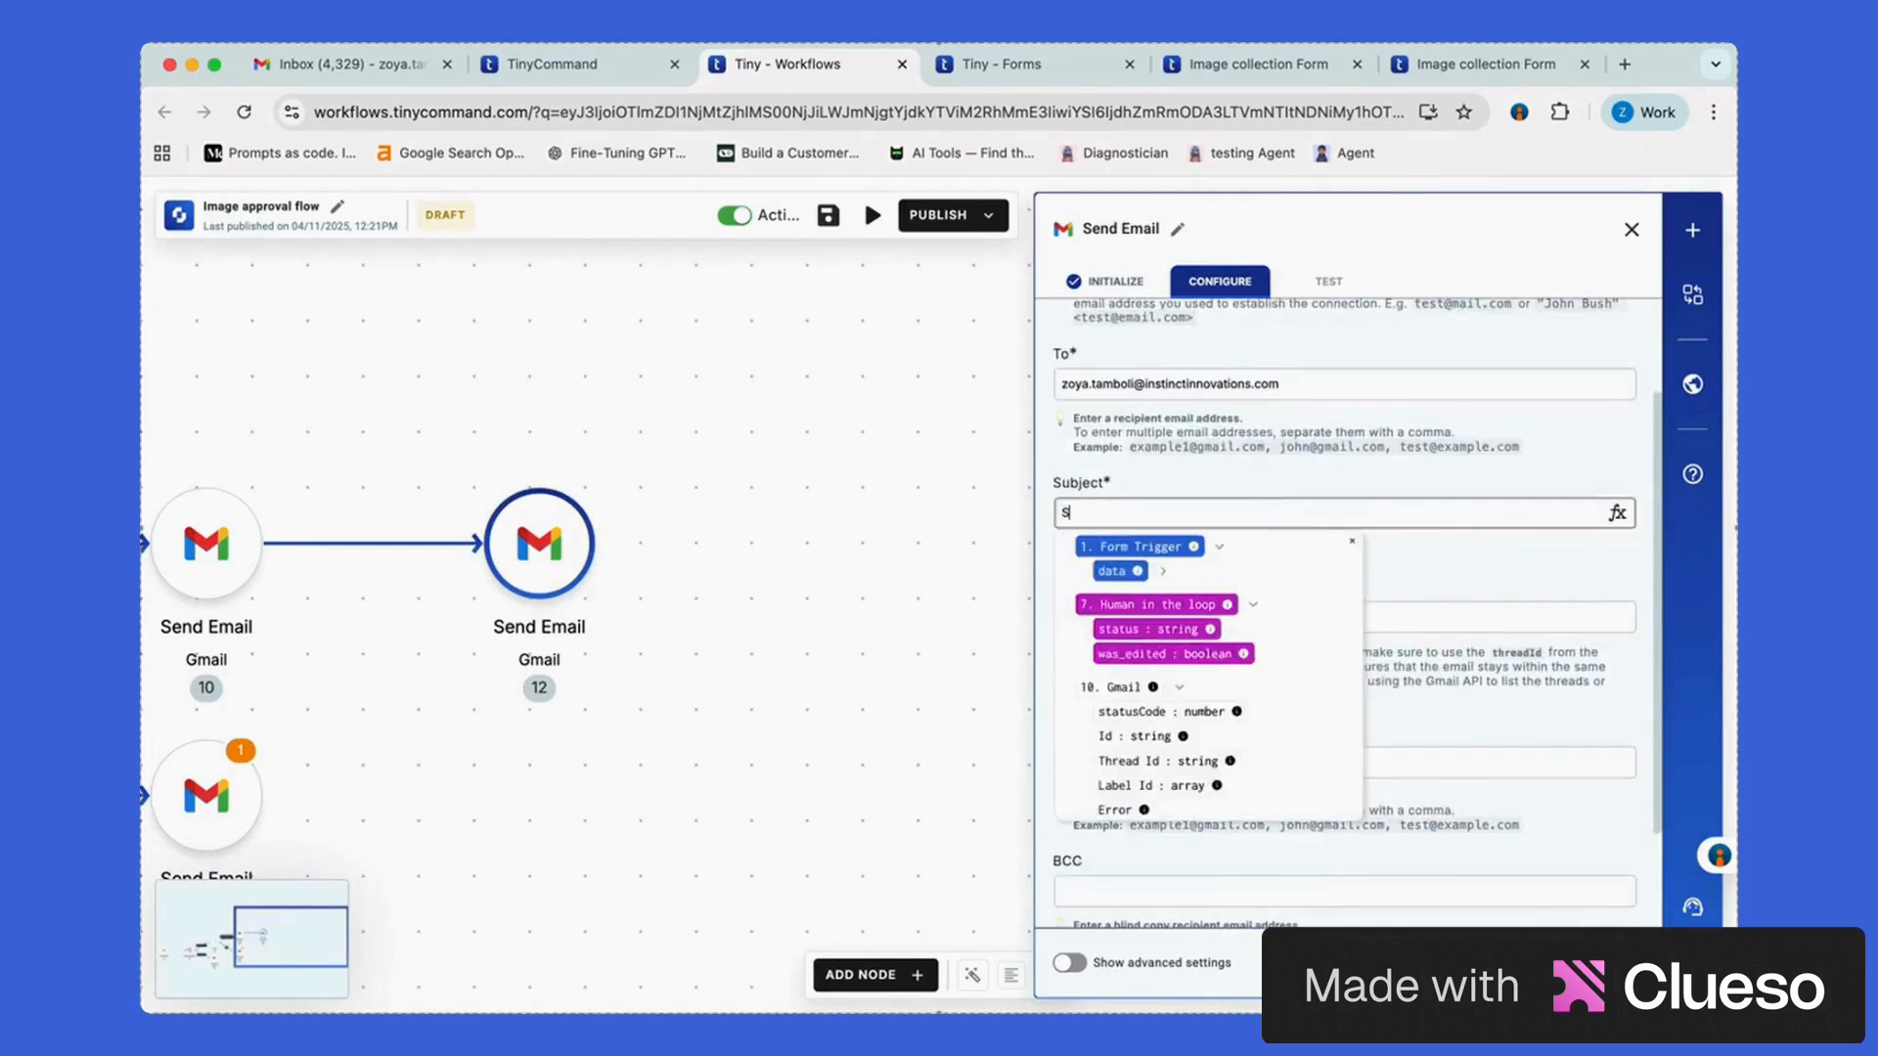
pyautogui.write('roved request for user -')
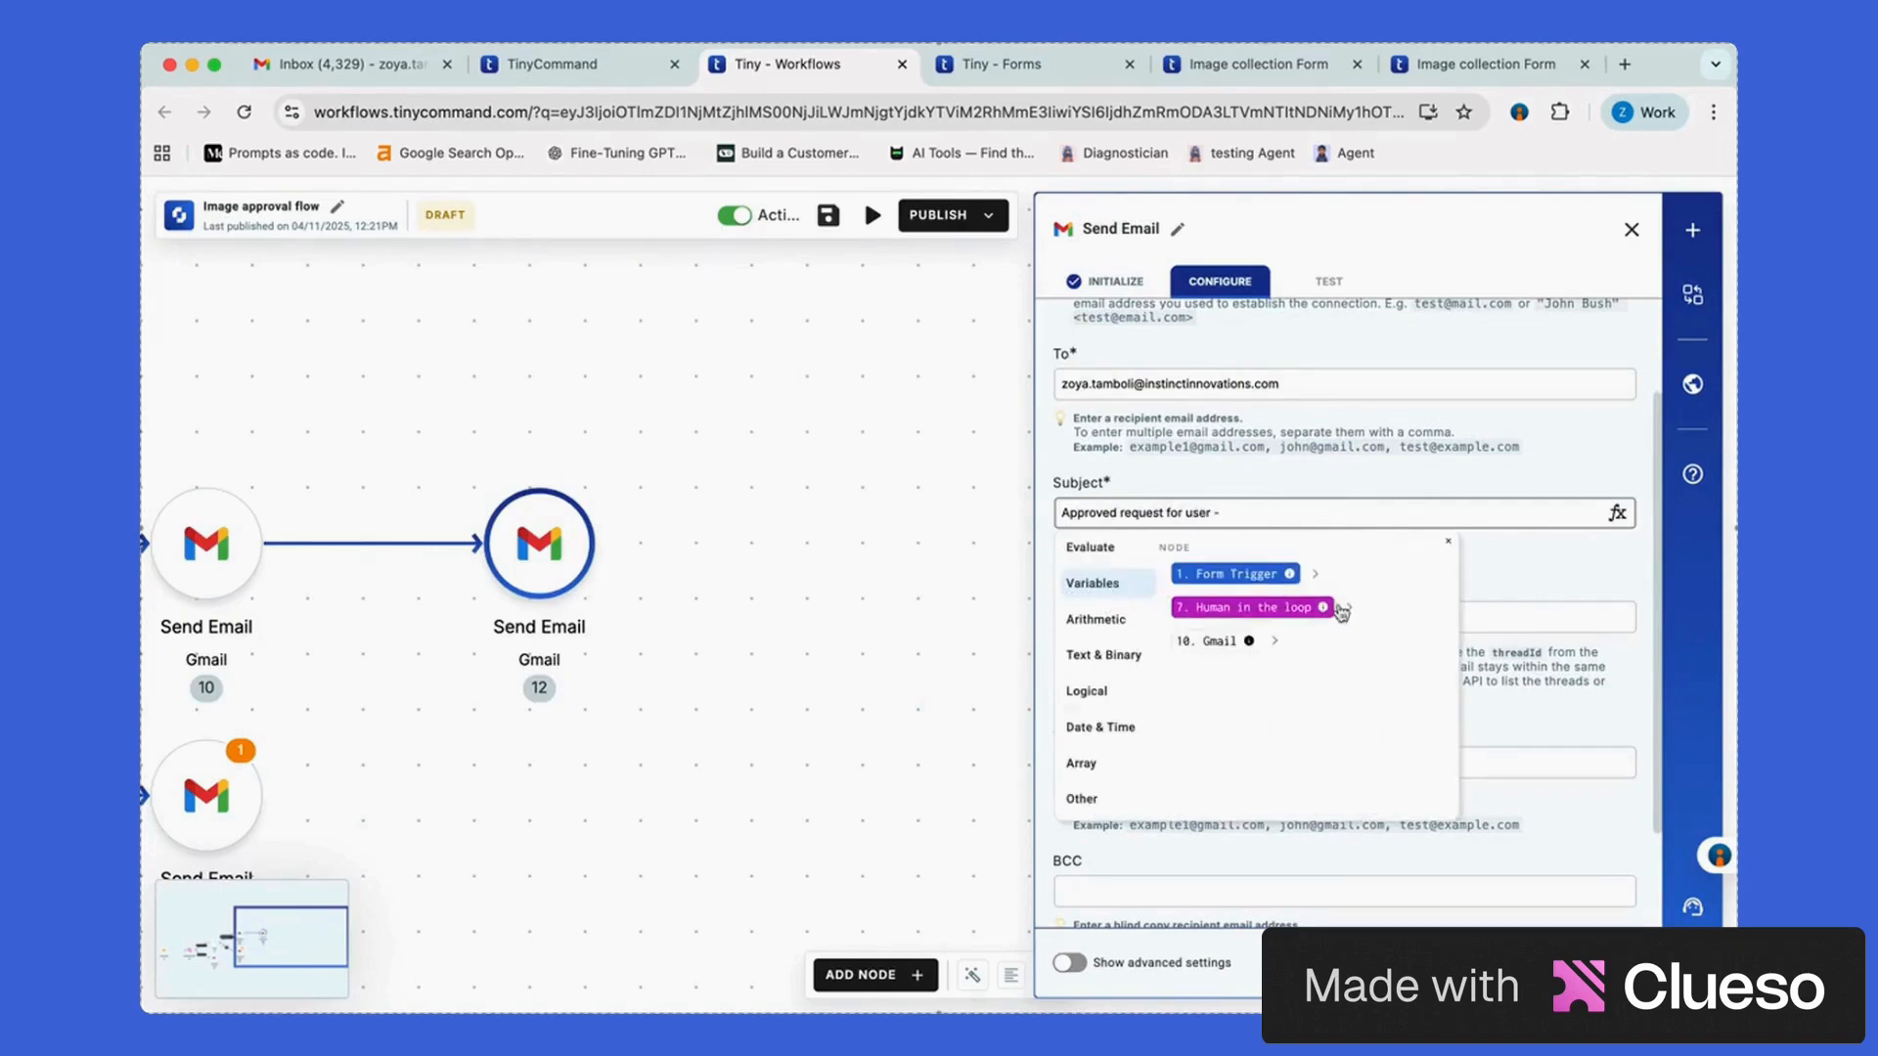
pyautogui.click(1314, 574)
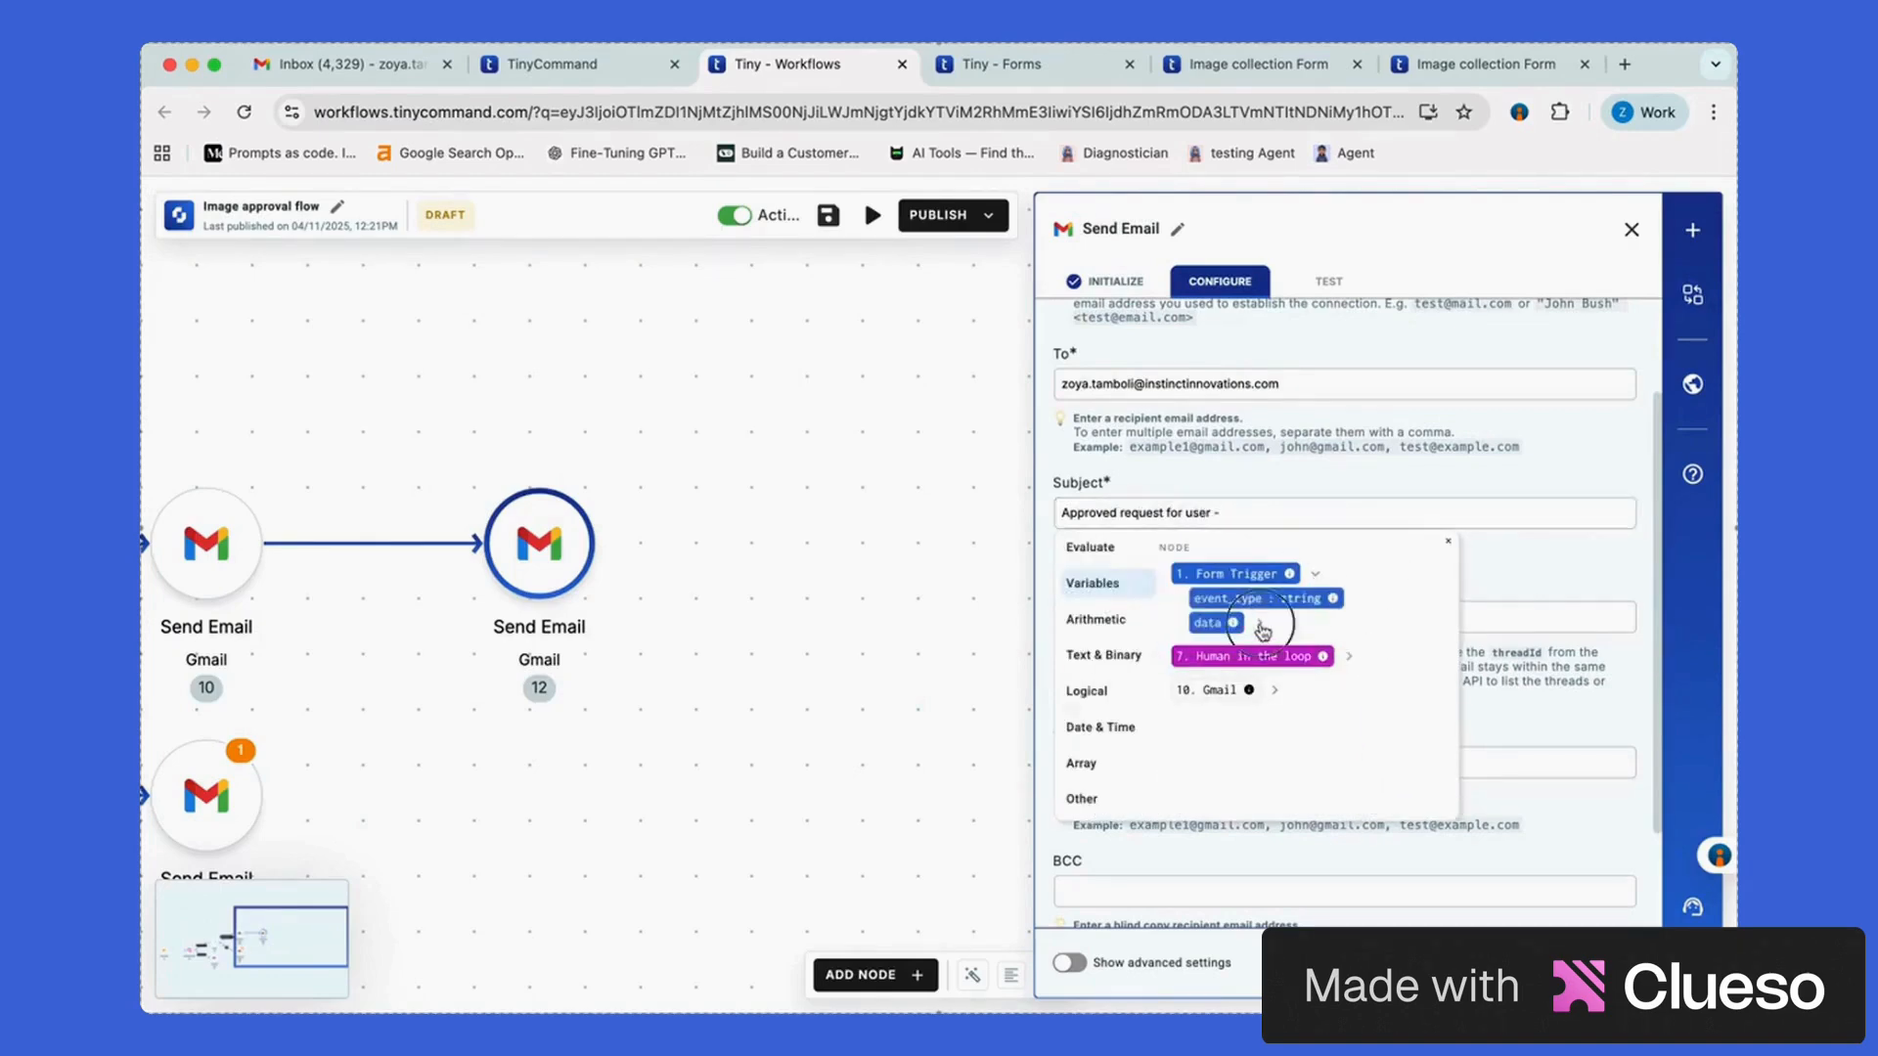
pyautogui.click(1253, 620)
pyautogui.click(1306, 654)
pyautogui.scroll(-2, 1555, 585)
pyautogui.click(1335, 885)
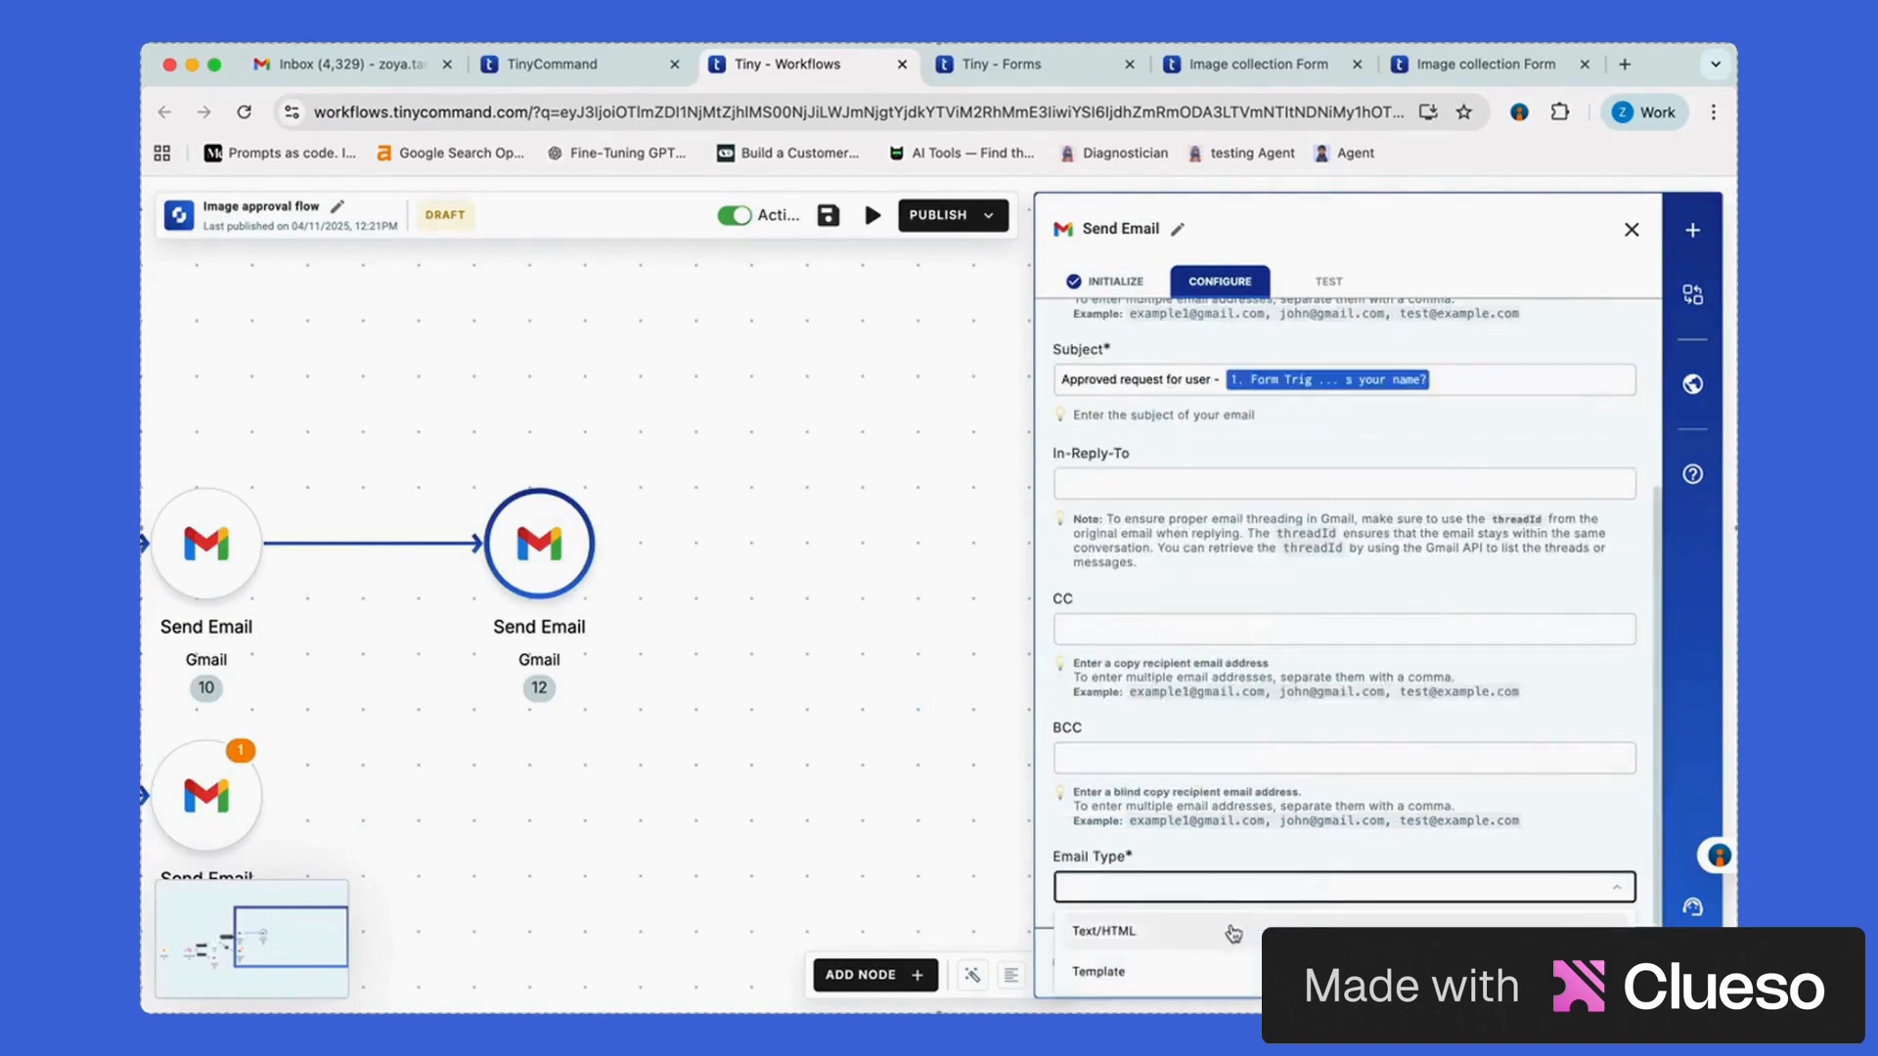
pyautogui.click(1267, 923)
pyautogui.scroll(-1, 1267, 880)
# Write the body "Hi, the request for the user '[name]' has been approved." and close the node
pyautogui.click(1237, 889)
pyautogui.write('Hi, the')
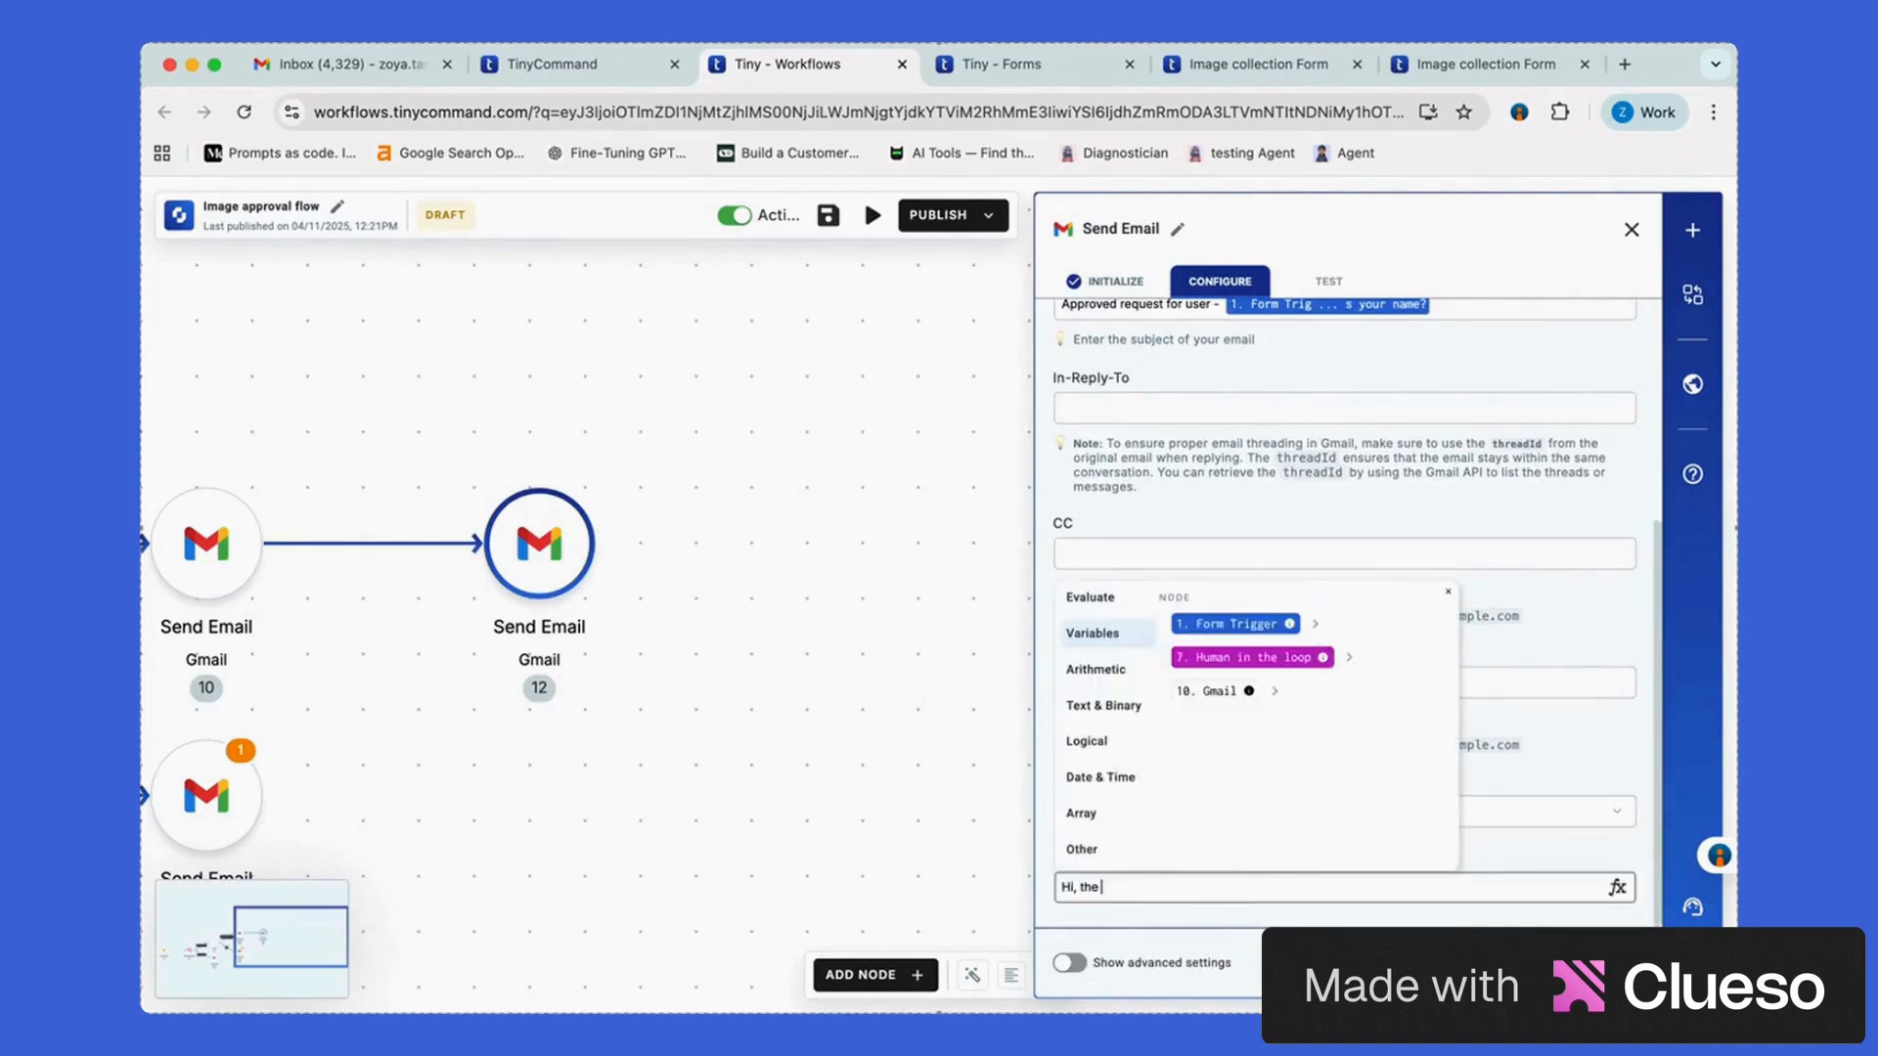
pyautogui.write(" request for the user '")
pyautogui.click(1314, 624)
pyautogui.click(1320, 679)
pyautogui.write("' has")
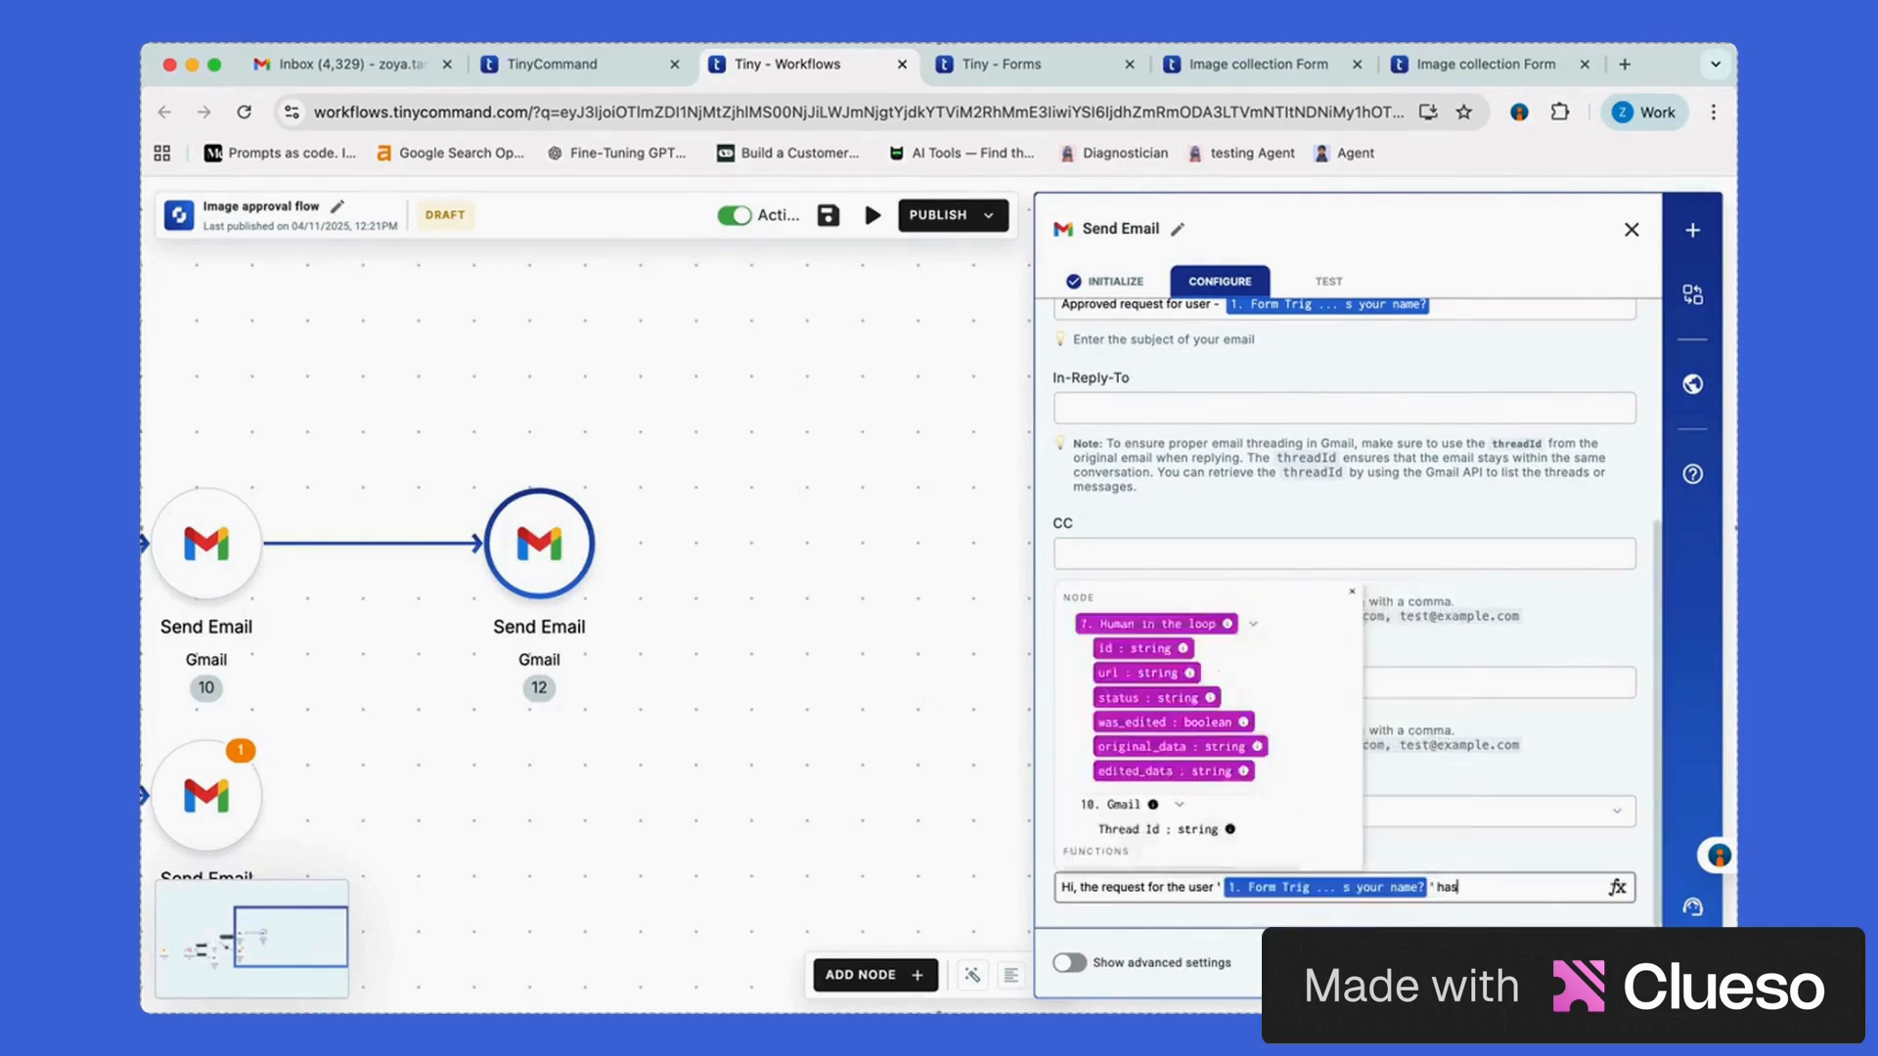
pyautogui.write(' been approved.')
pyautogui.click(1328, 281)
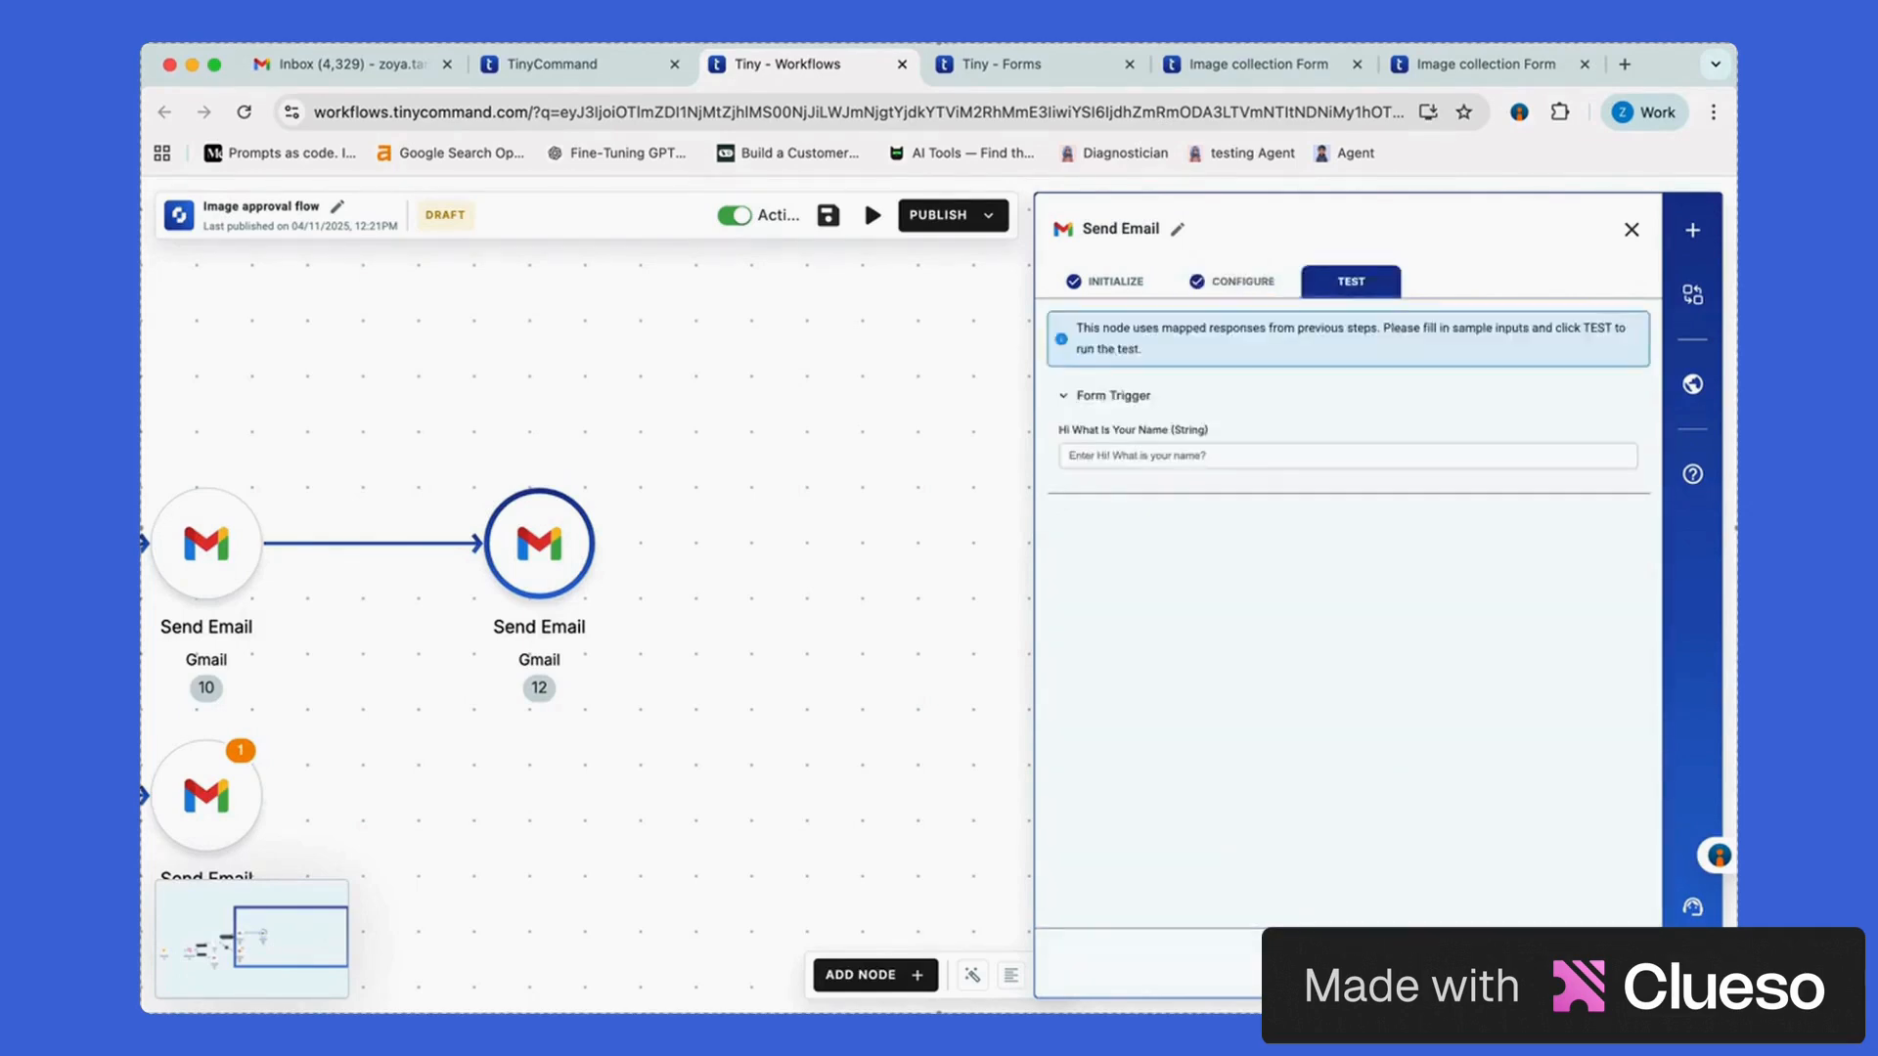
pyautogui.click(1631, 229)
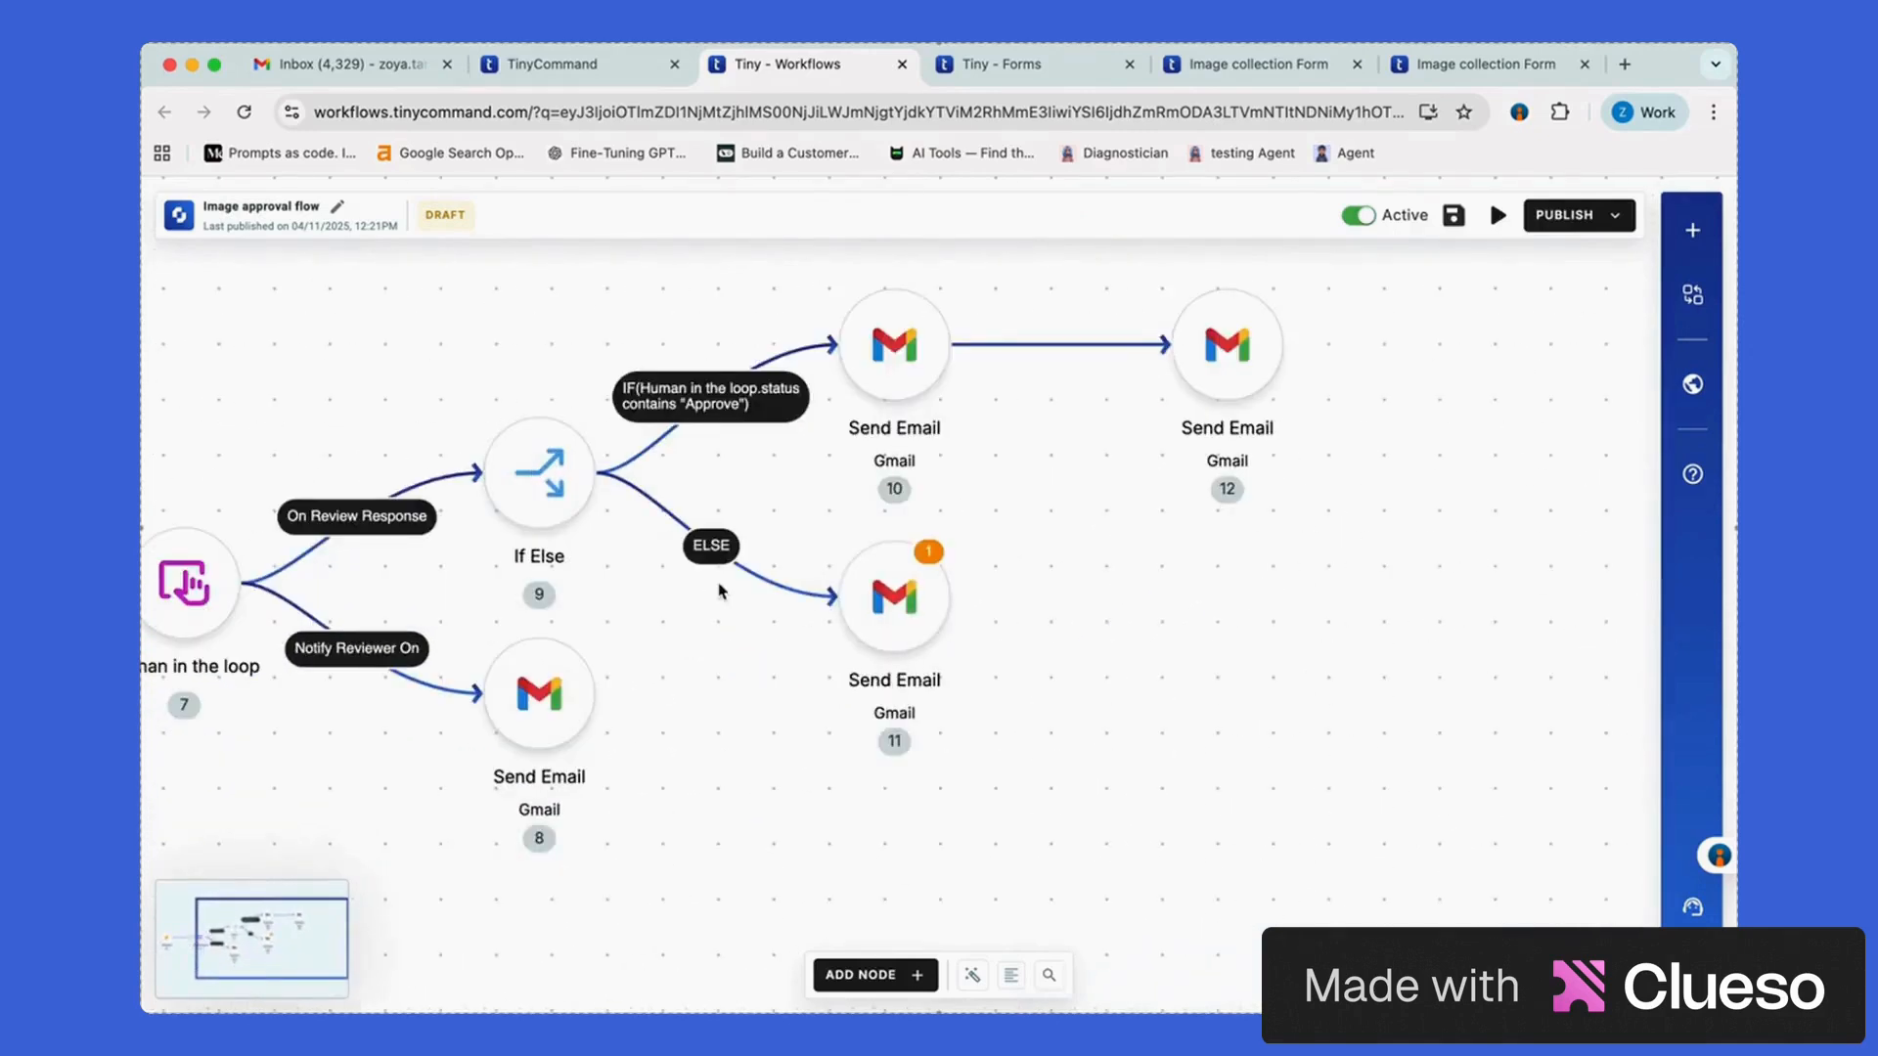
# Open rejection email node 11's configuration and enter the sender and recipient addresses
pyautogui.click(883, 599)
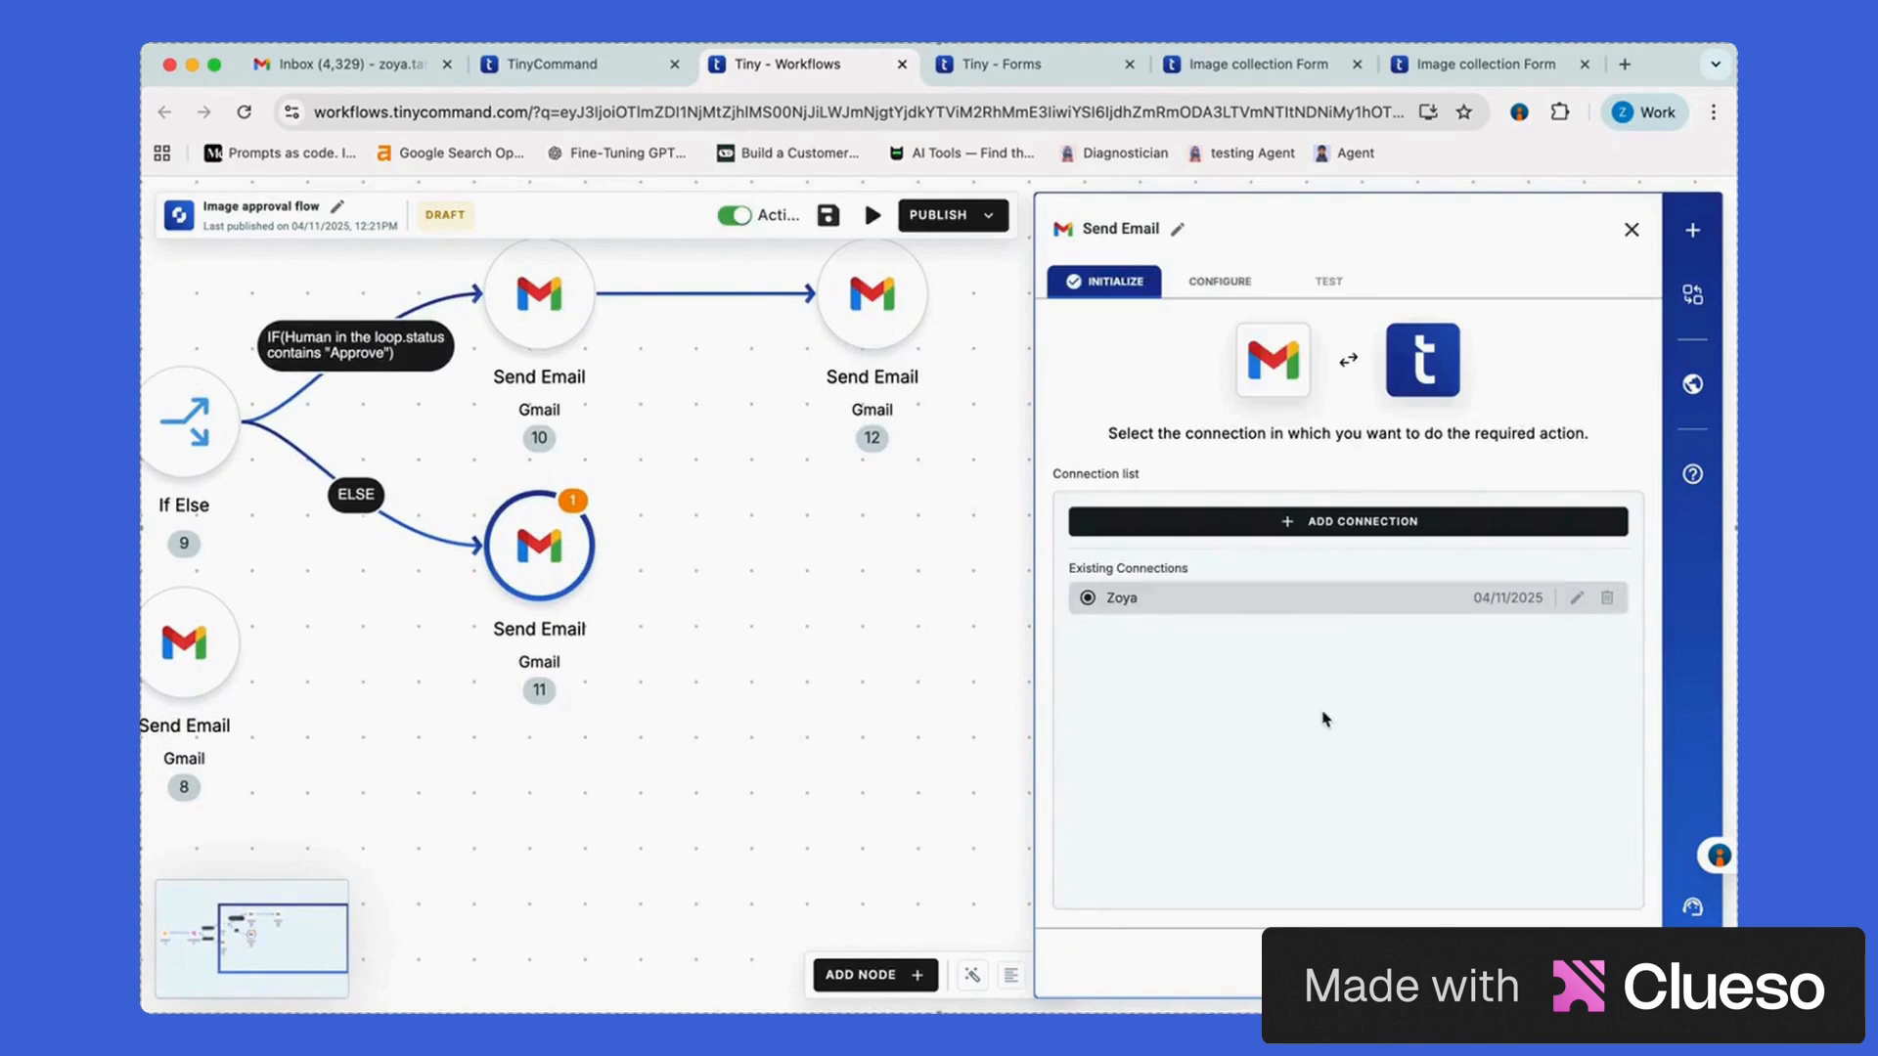
pyautogui.click(1614, 924)
pyautogui.click(1223, 359)
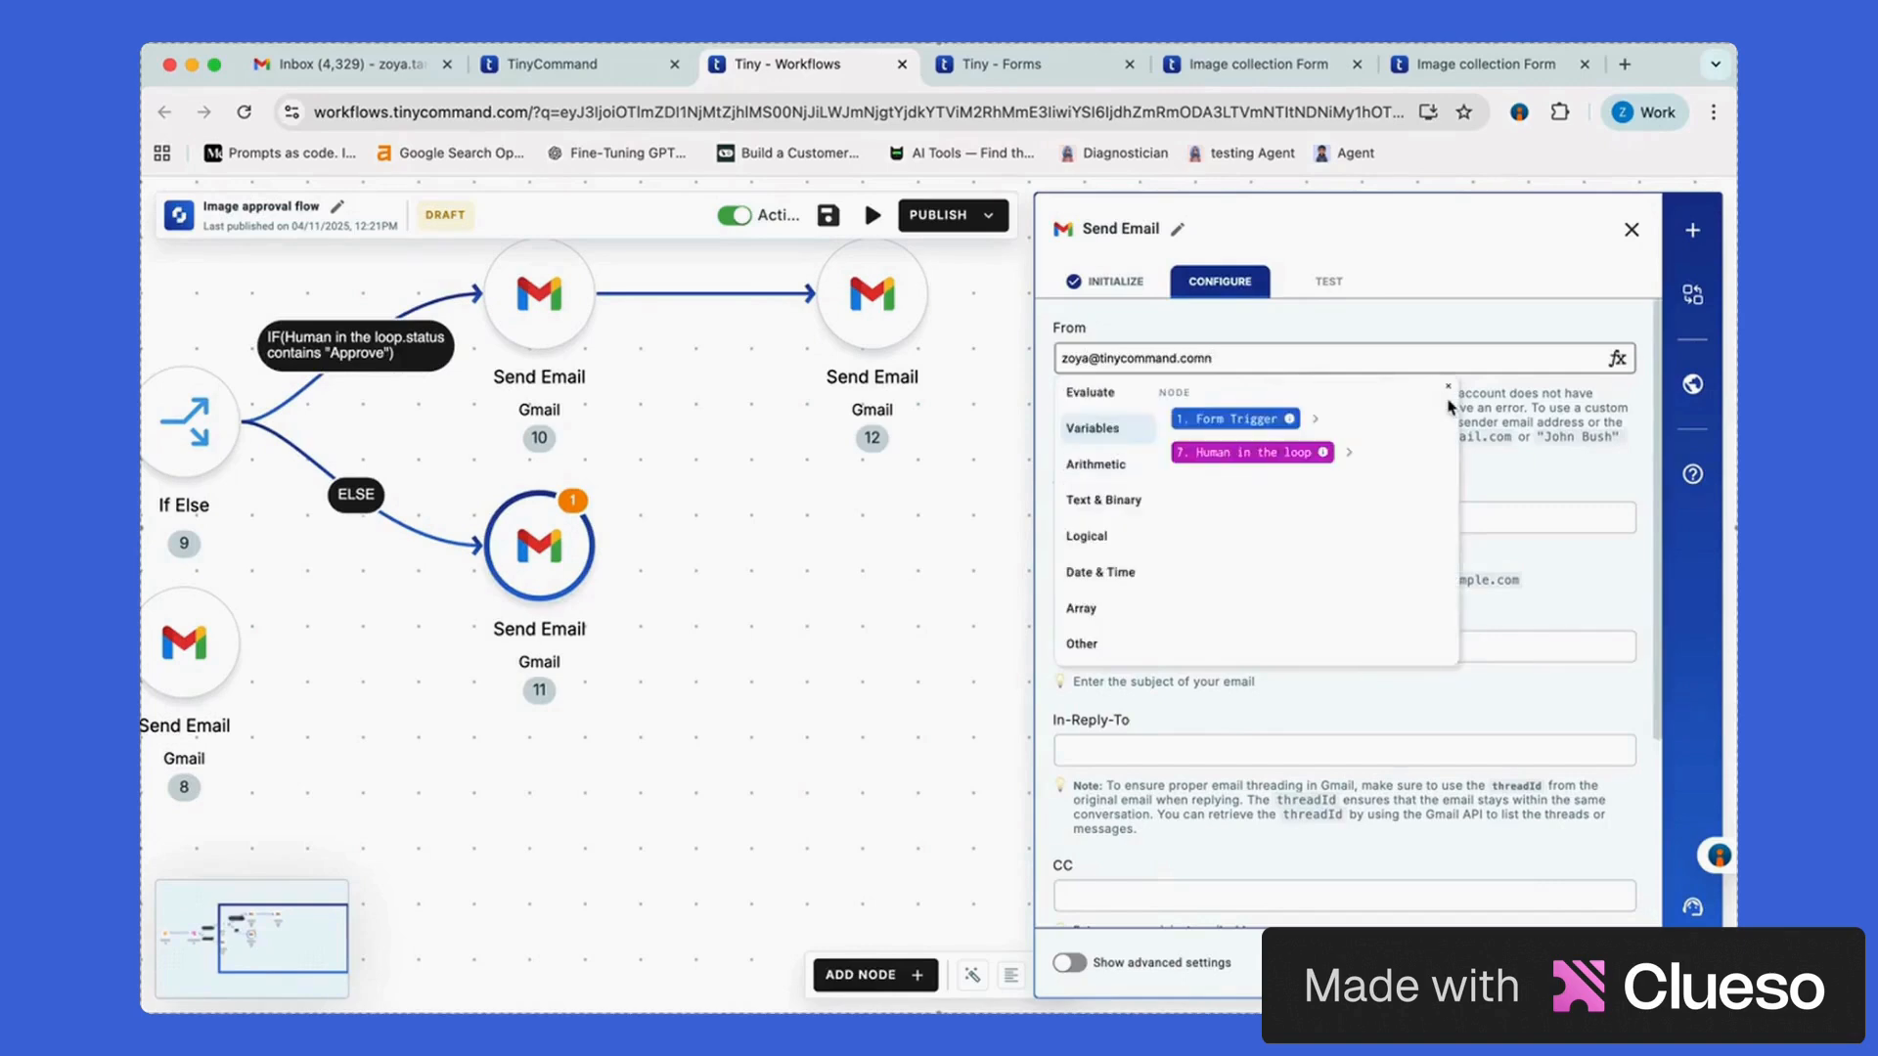
pyautogui.click(1449, 387)
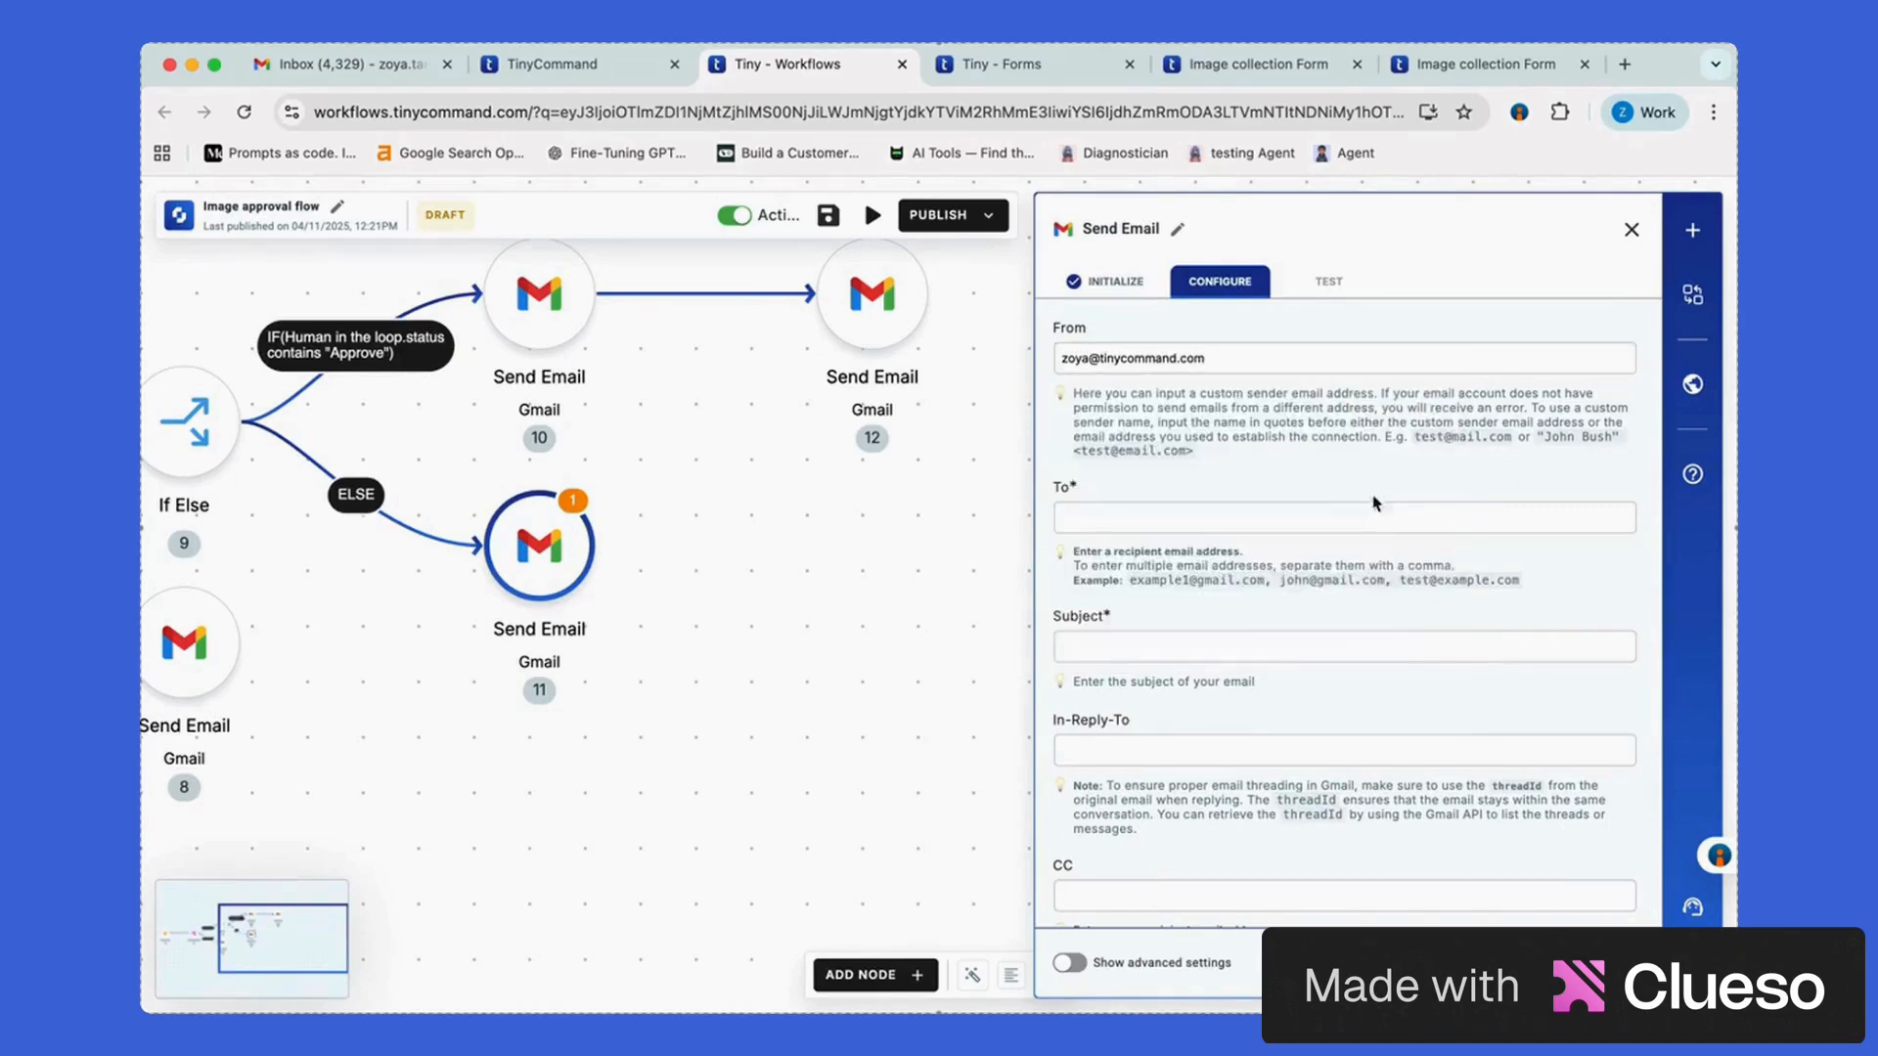
pyautogui.click(1223, 516)
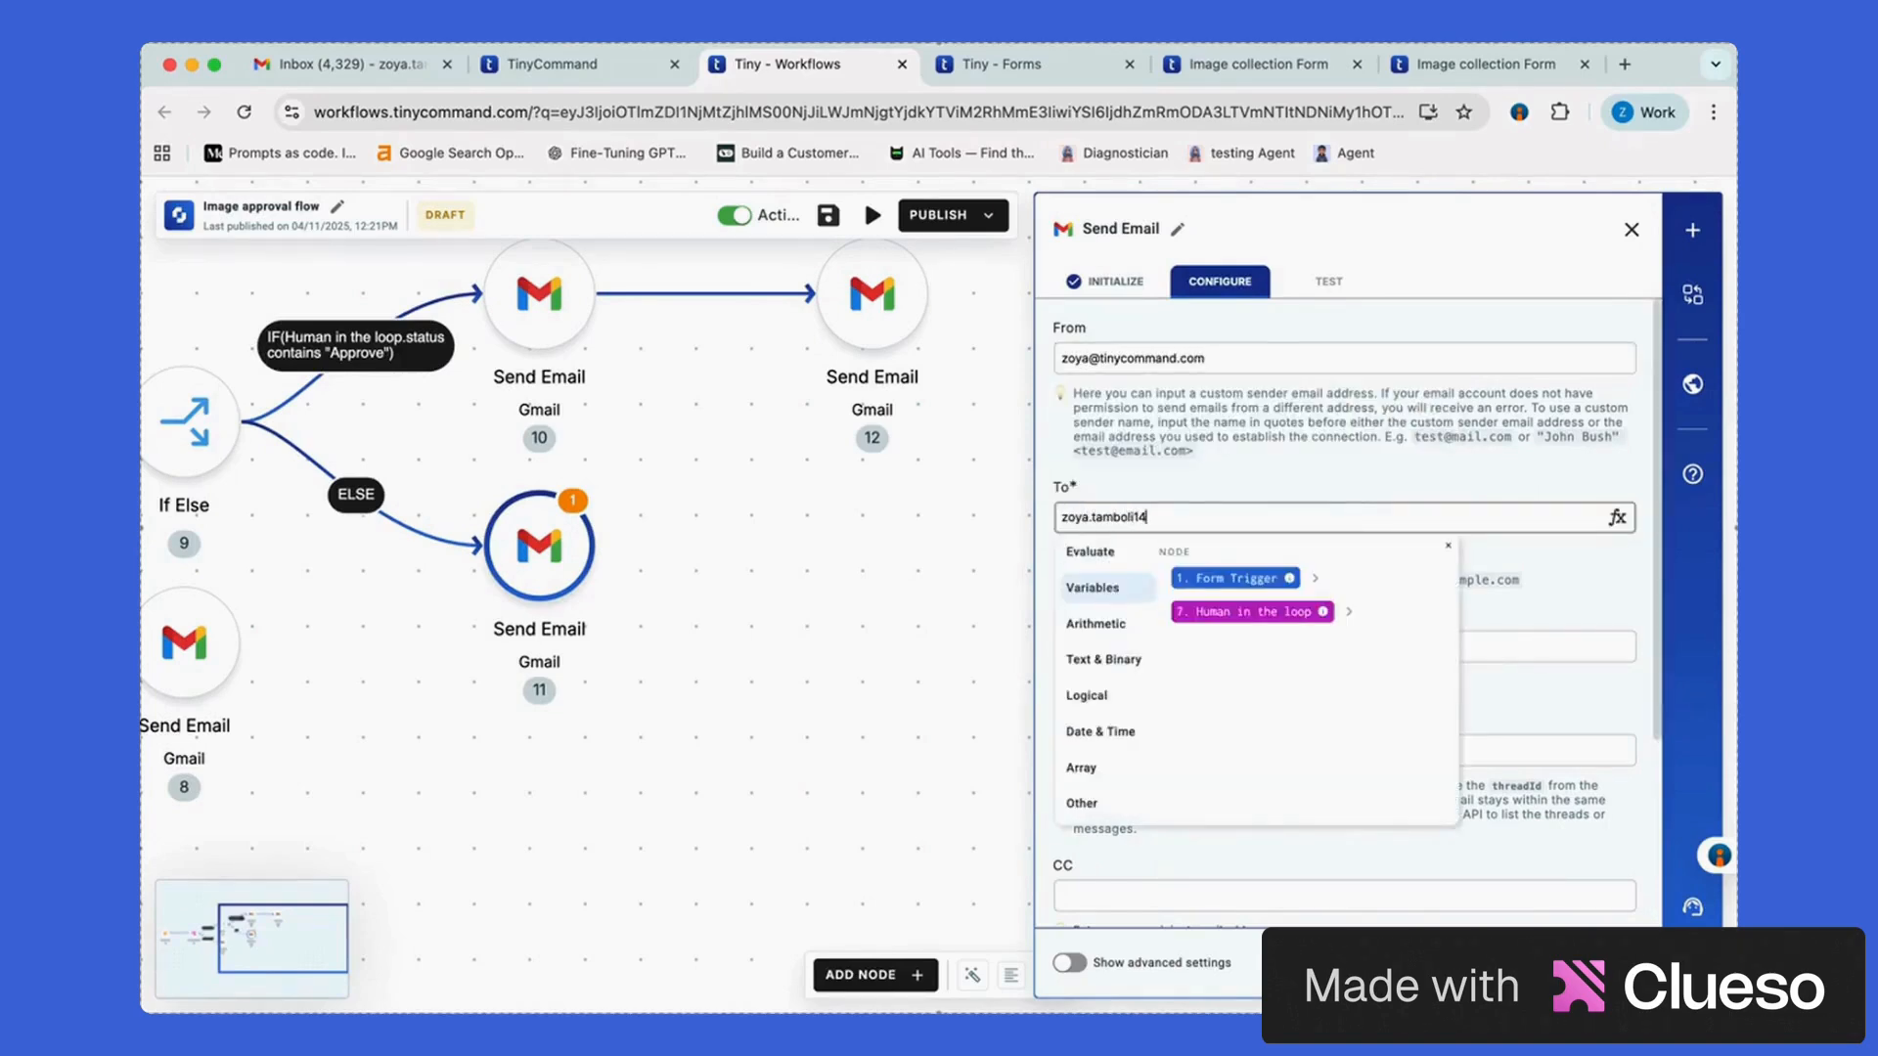
pyautogui.scroll(-2, 1353, 587)
# Set the subject 'Request Rejected!' and choose the email format
pyautogui.click(1354, 536)
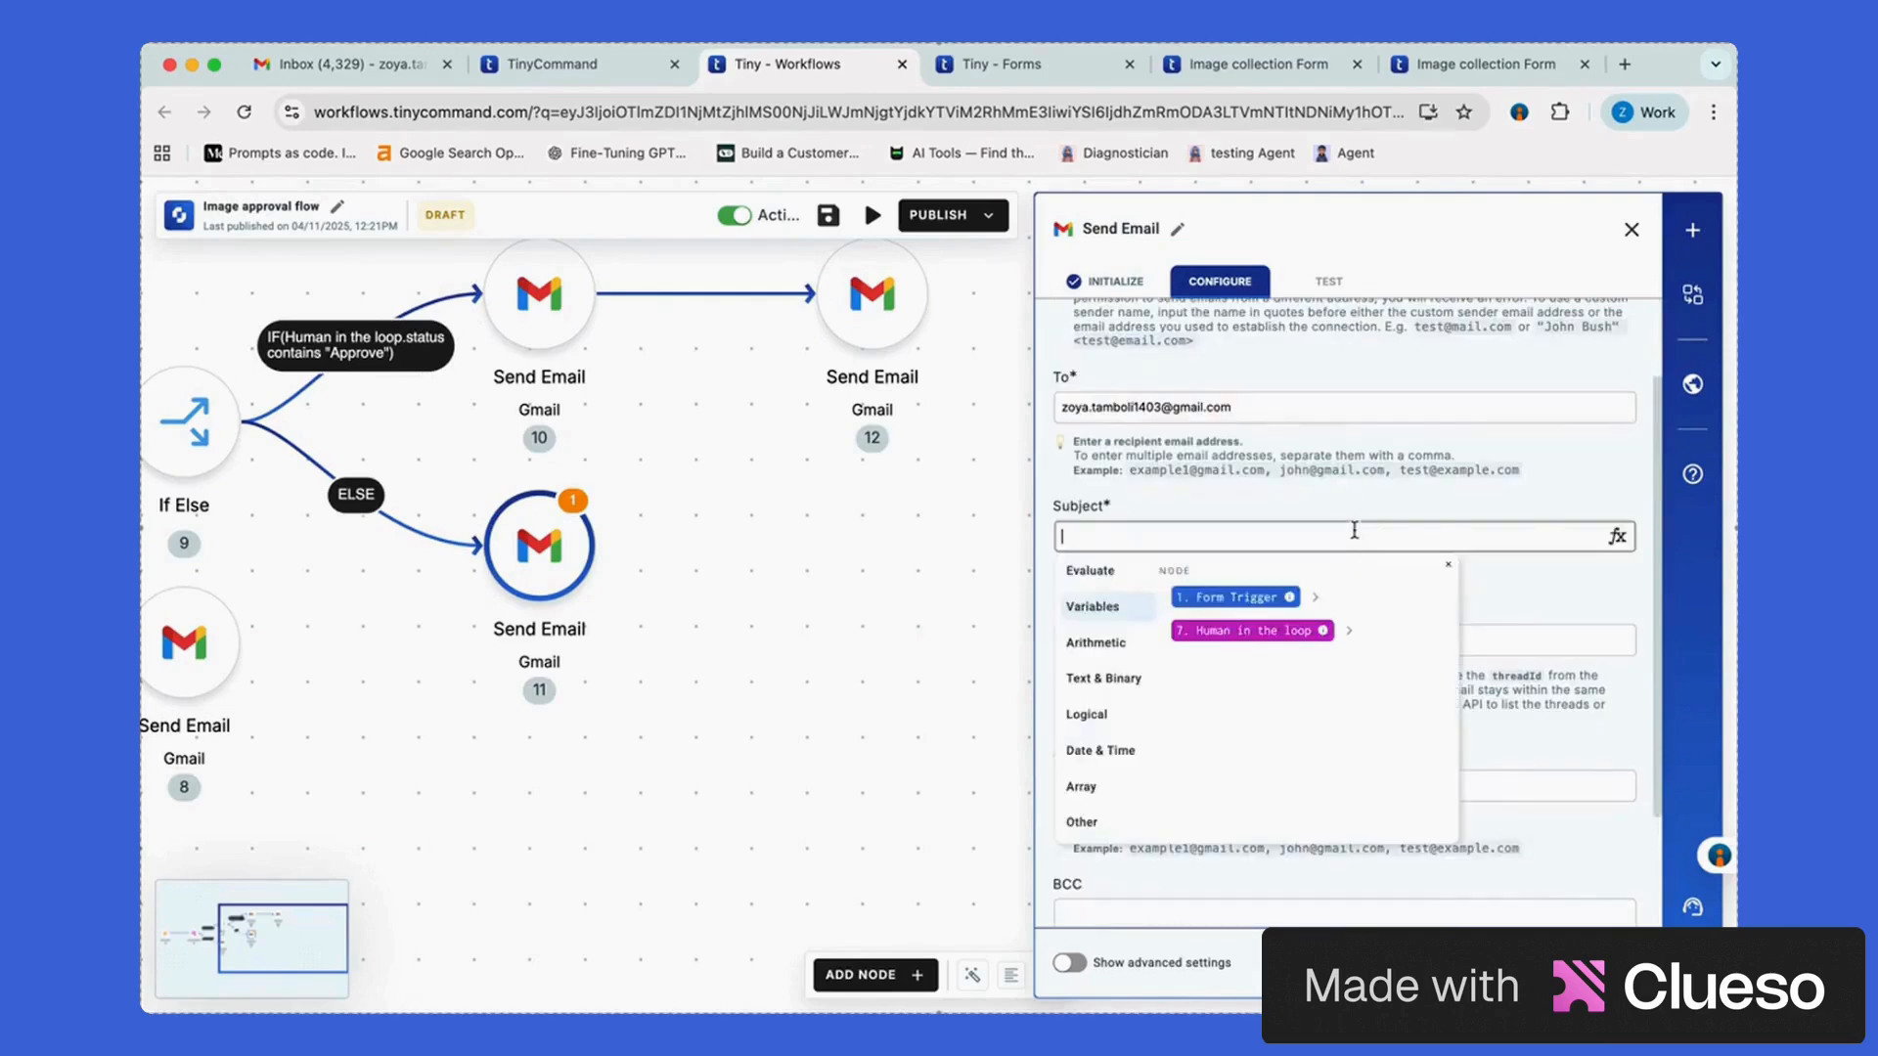
pyautogui.write('Request Rejected!')
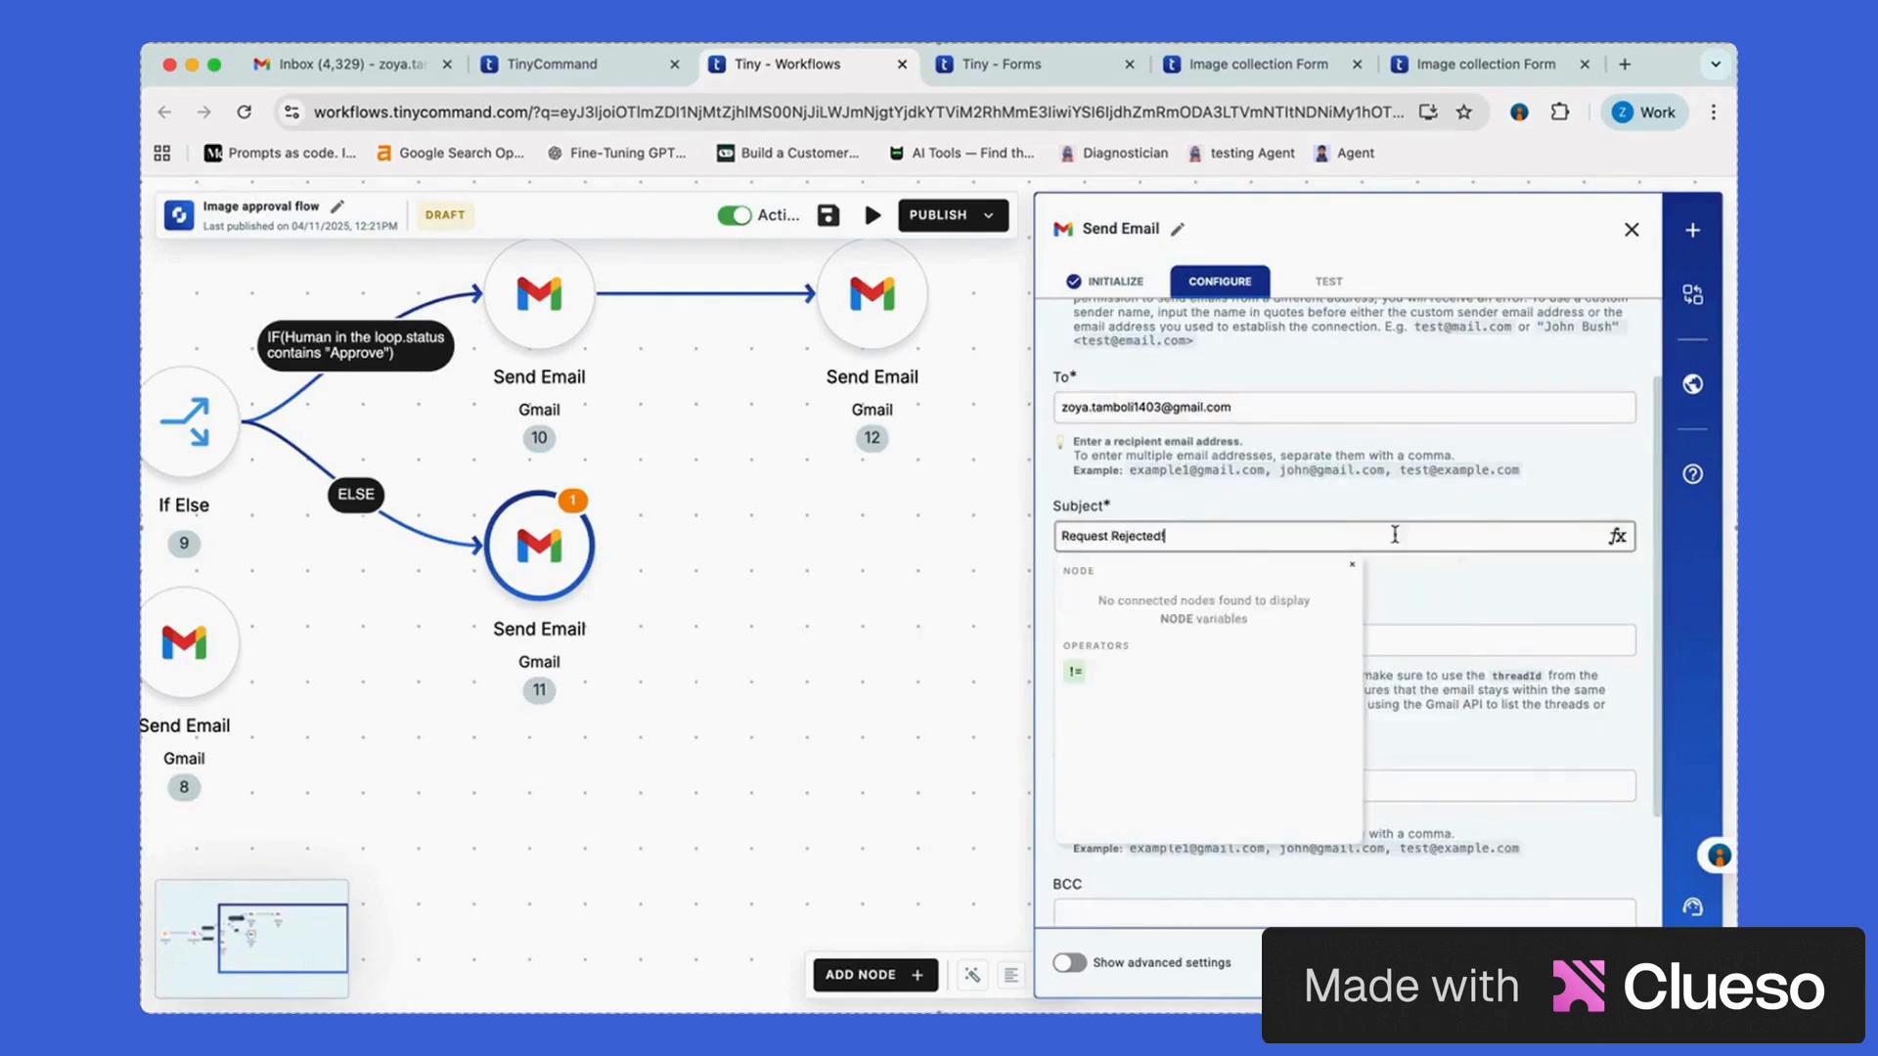
pyautogui.scroll(-3, 1208, 883)
pyautogui.click(1208, 883)
pyautogui.scroll(-1, 1186, 880)
# Write the body 'Hi [submitter name], your request has been rejected' plus the reviewer's edited_data, then close
pyautogui.click(1189, 886)
pyautogui.write('H')
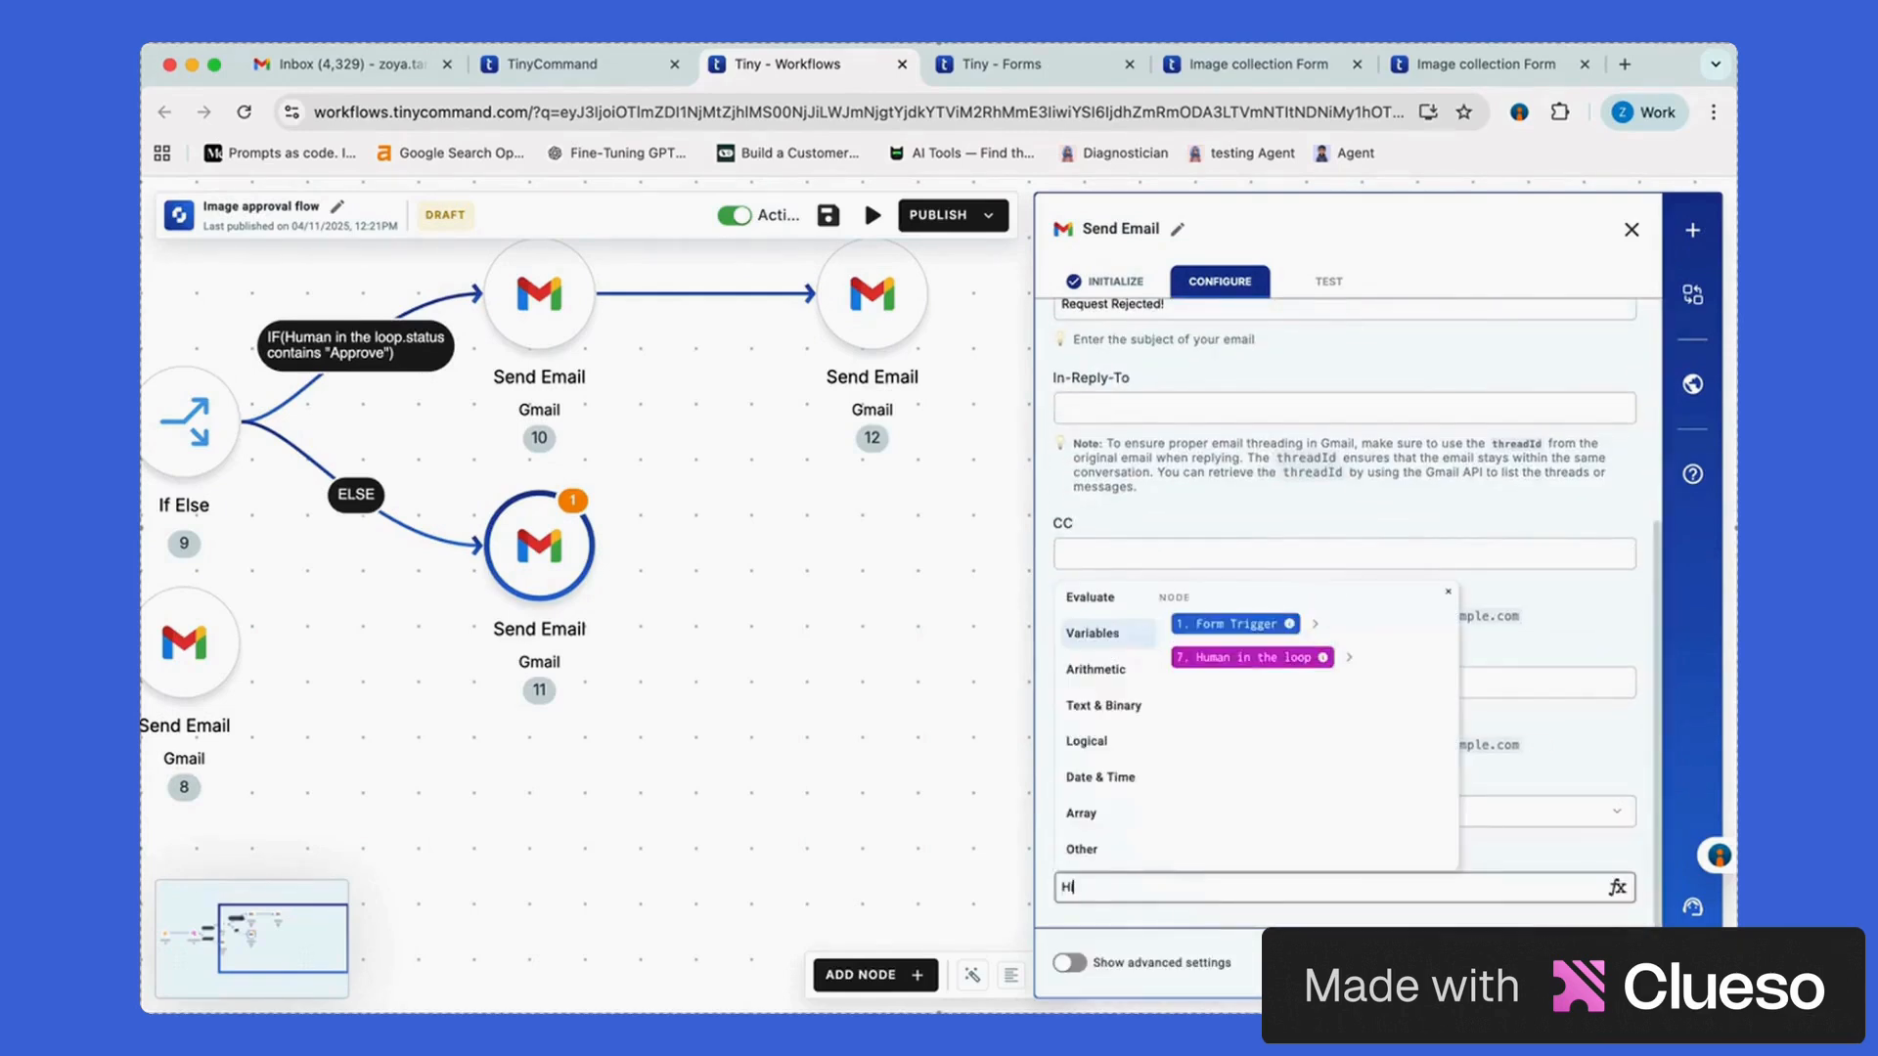
pyautogui.write('i')
pyautogui.click(1315, 626)
pyautogui.click(1256, 717)
pyautogui.write(',')
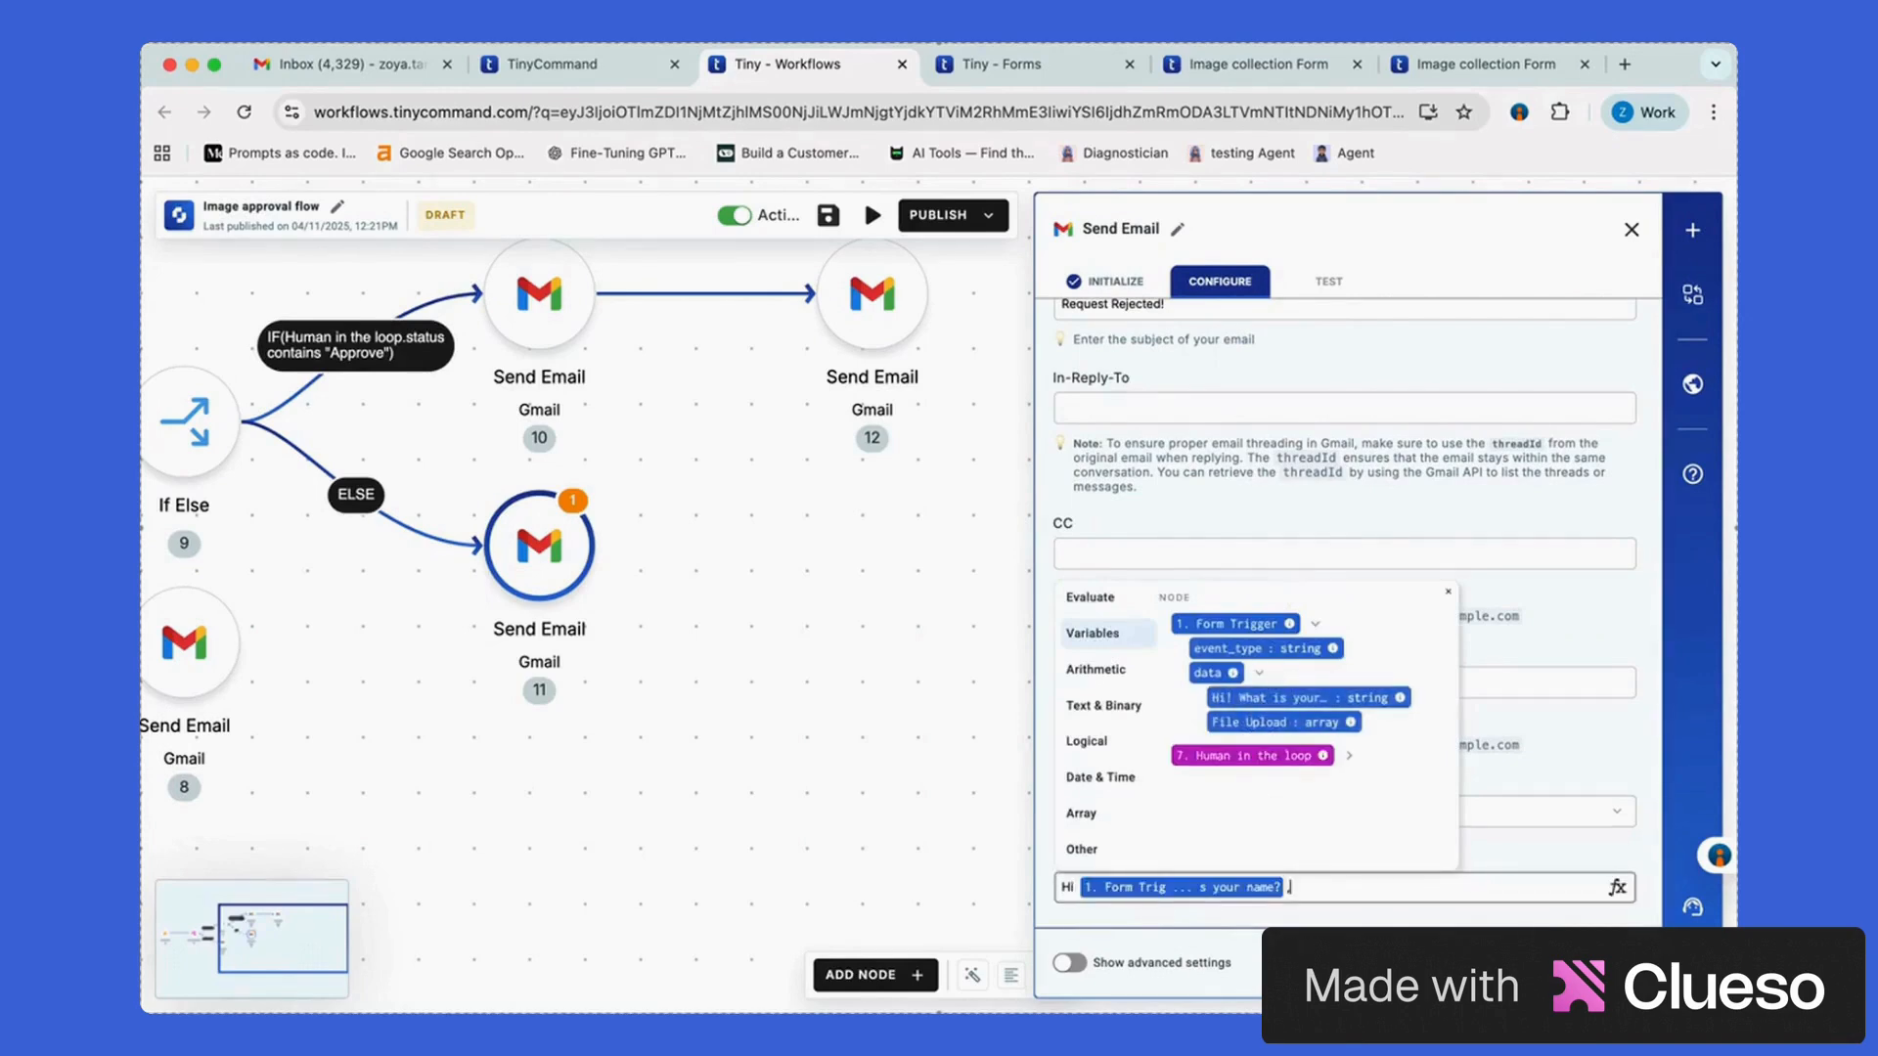
pyautogui.write(' your request has been rejected.')
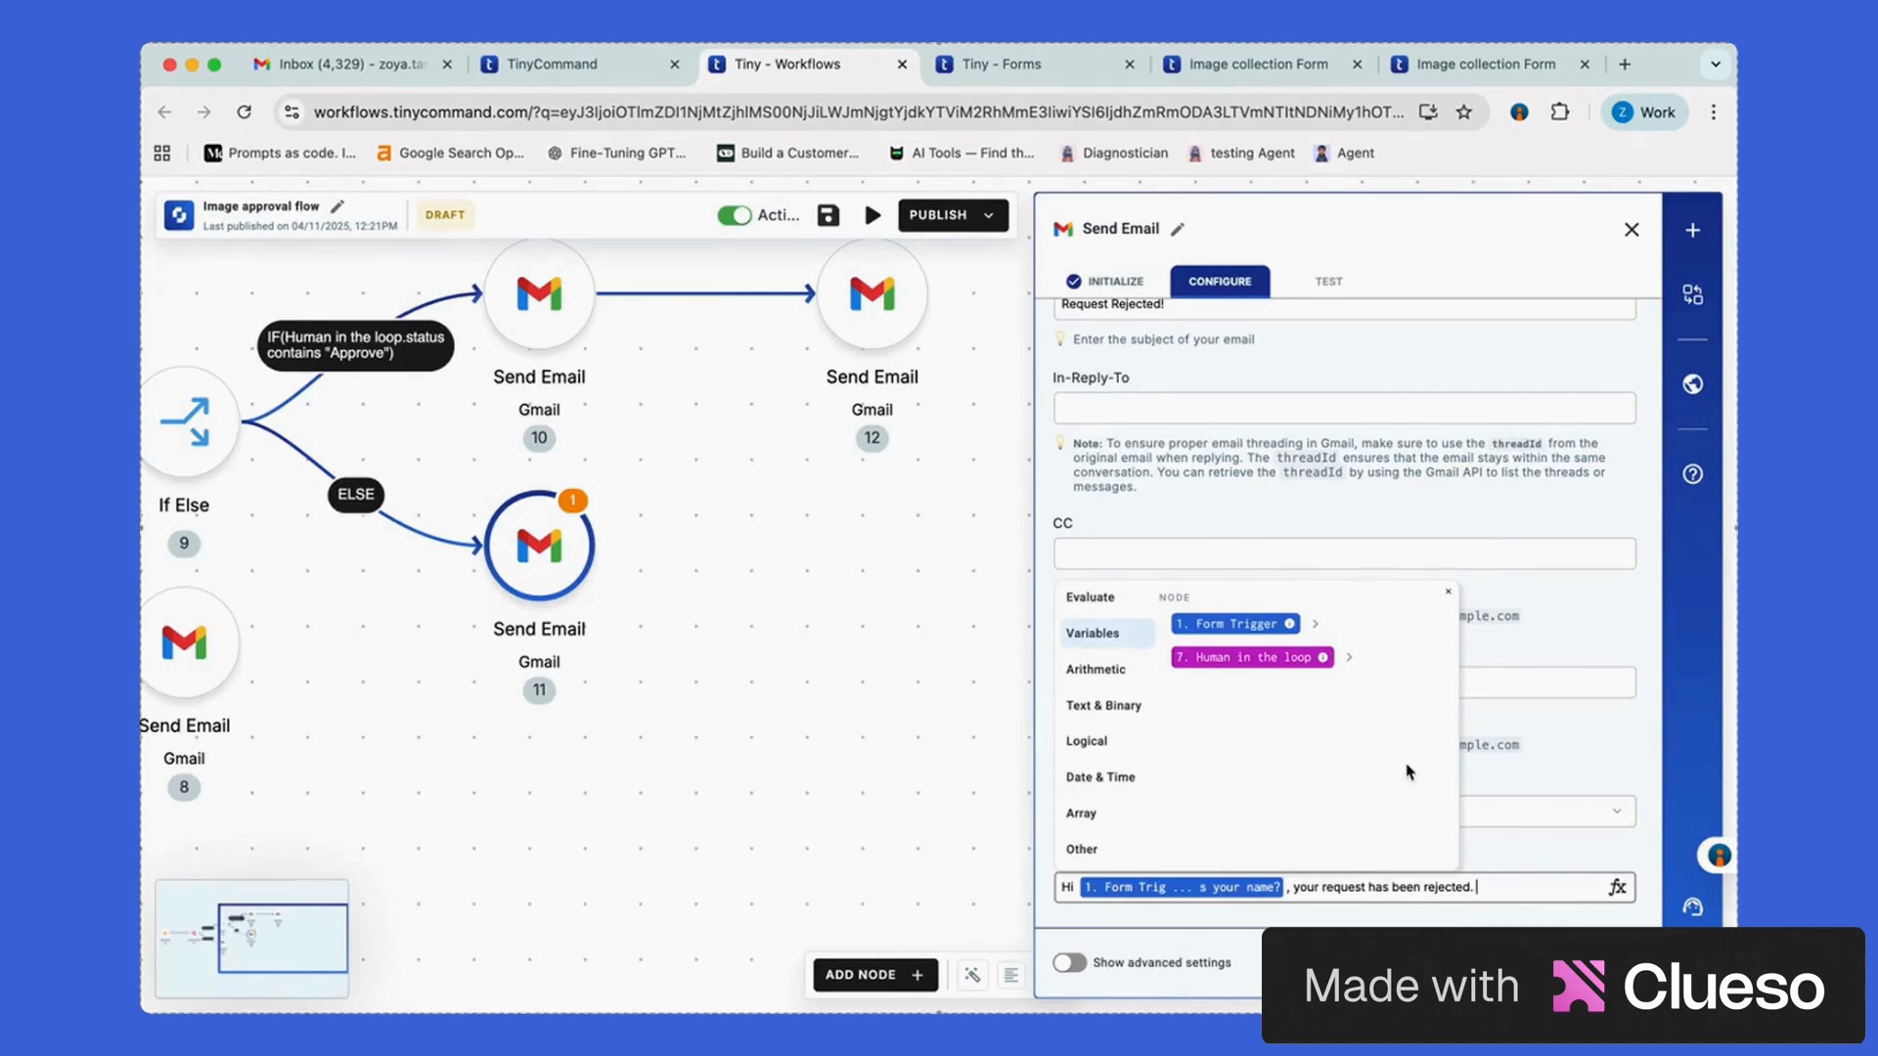
pyautogui.click(1347, 659)
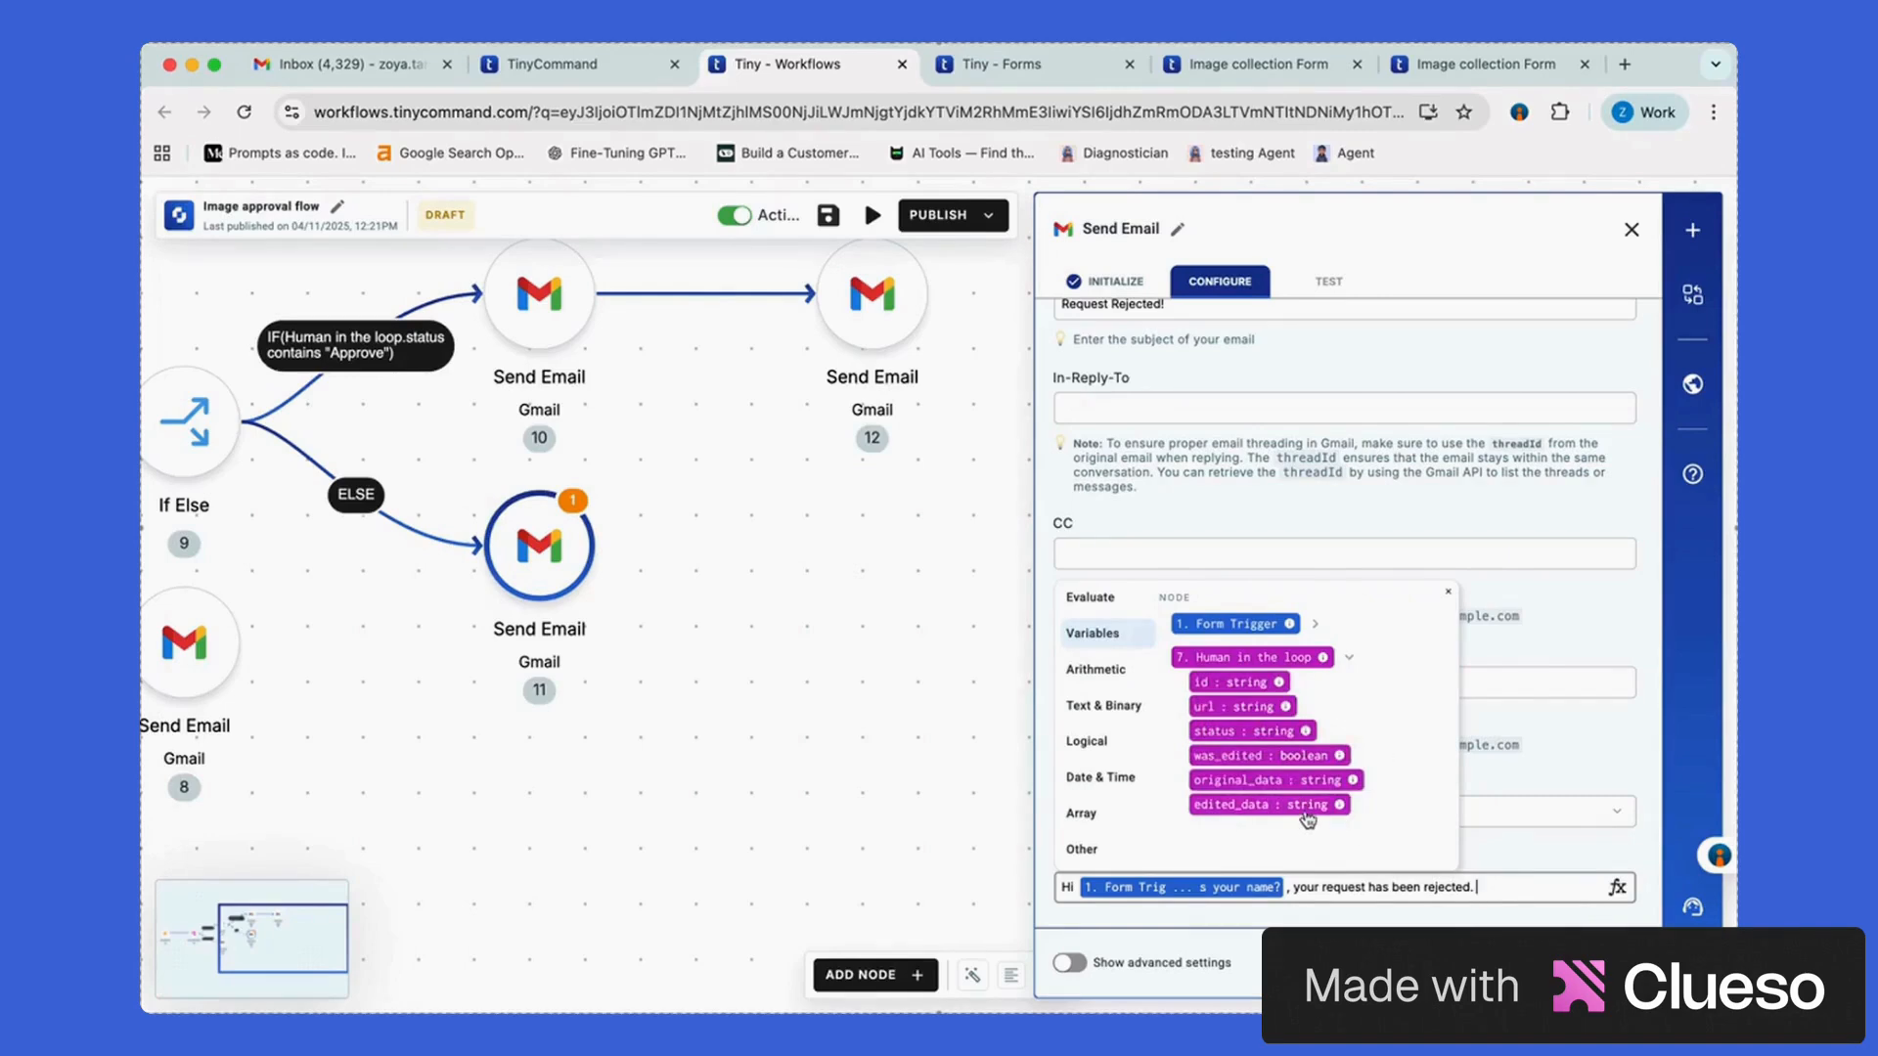
pyautogui.click(1254, 805)
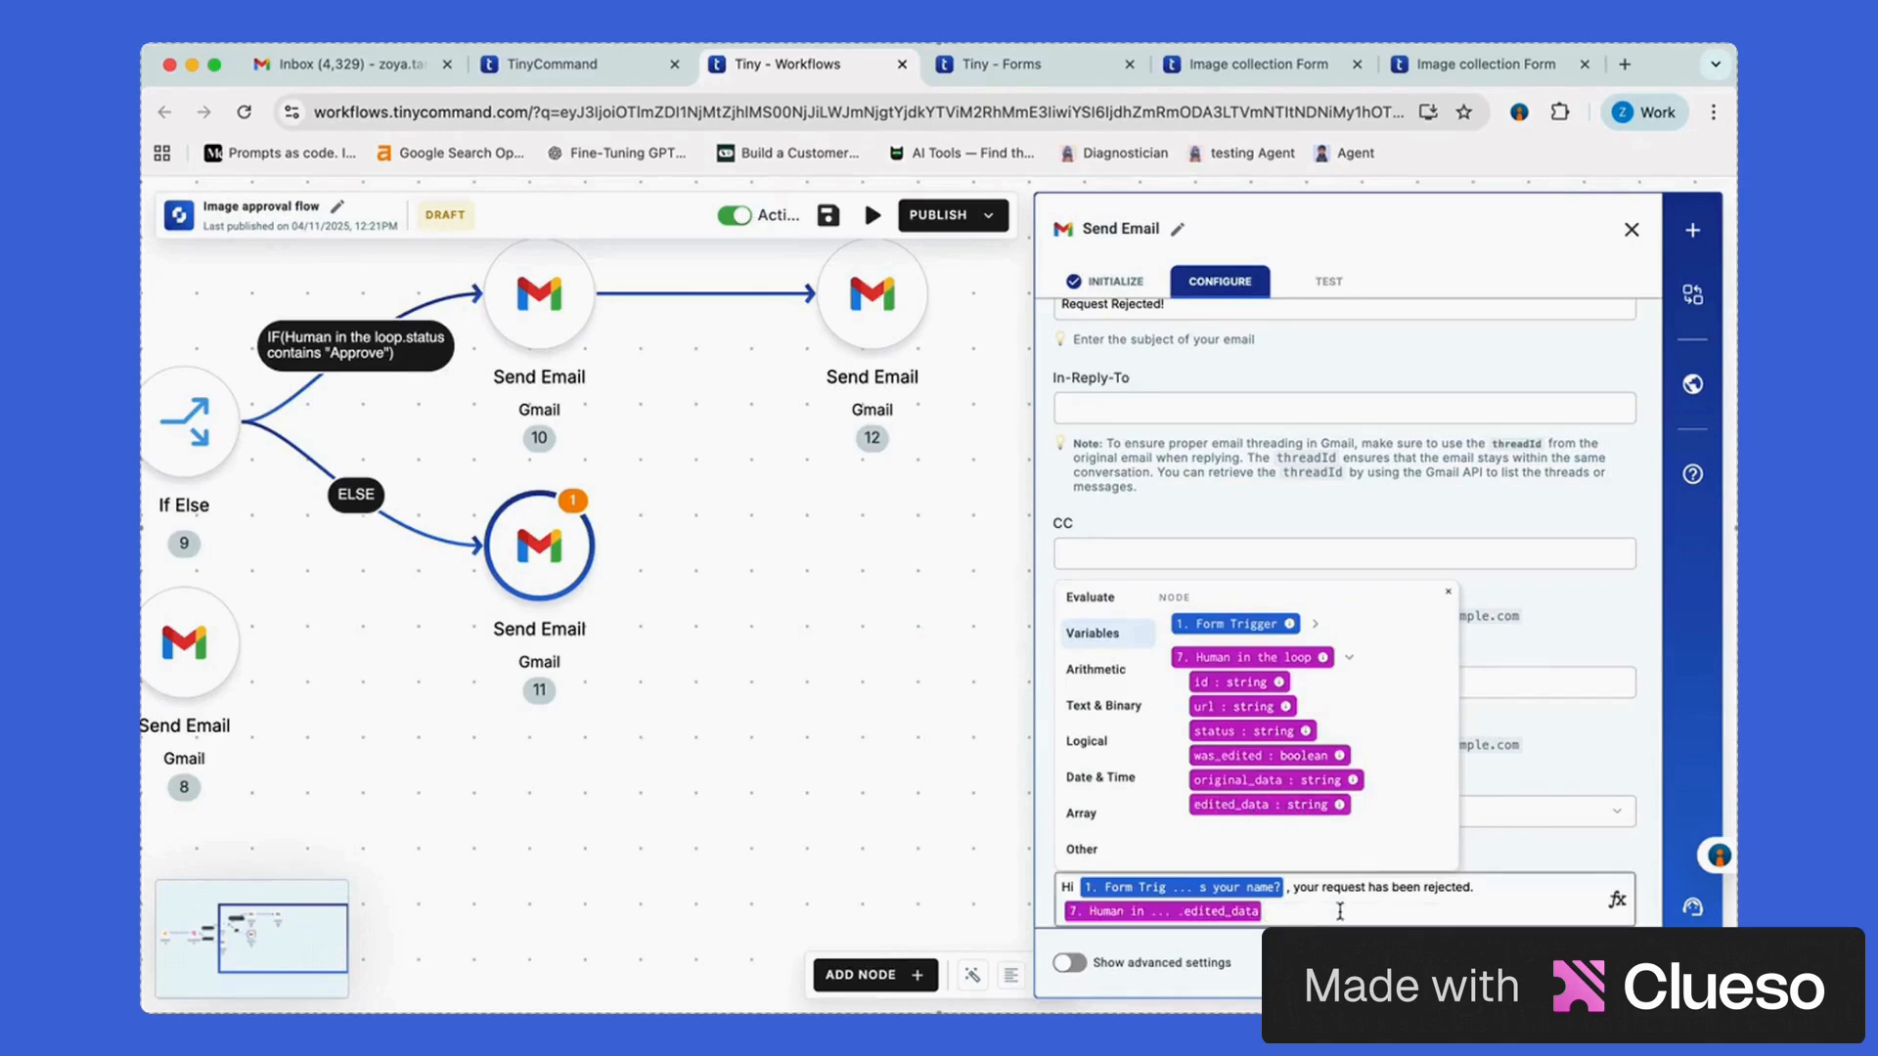
pyautogui.scroll(-1, 1415, 911)
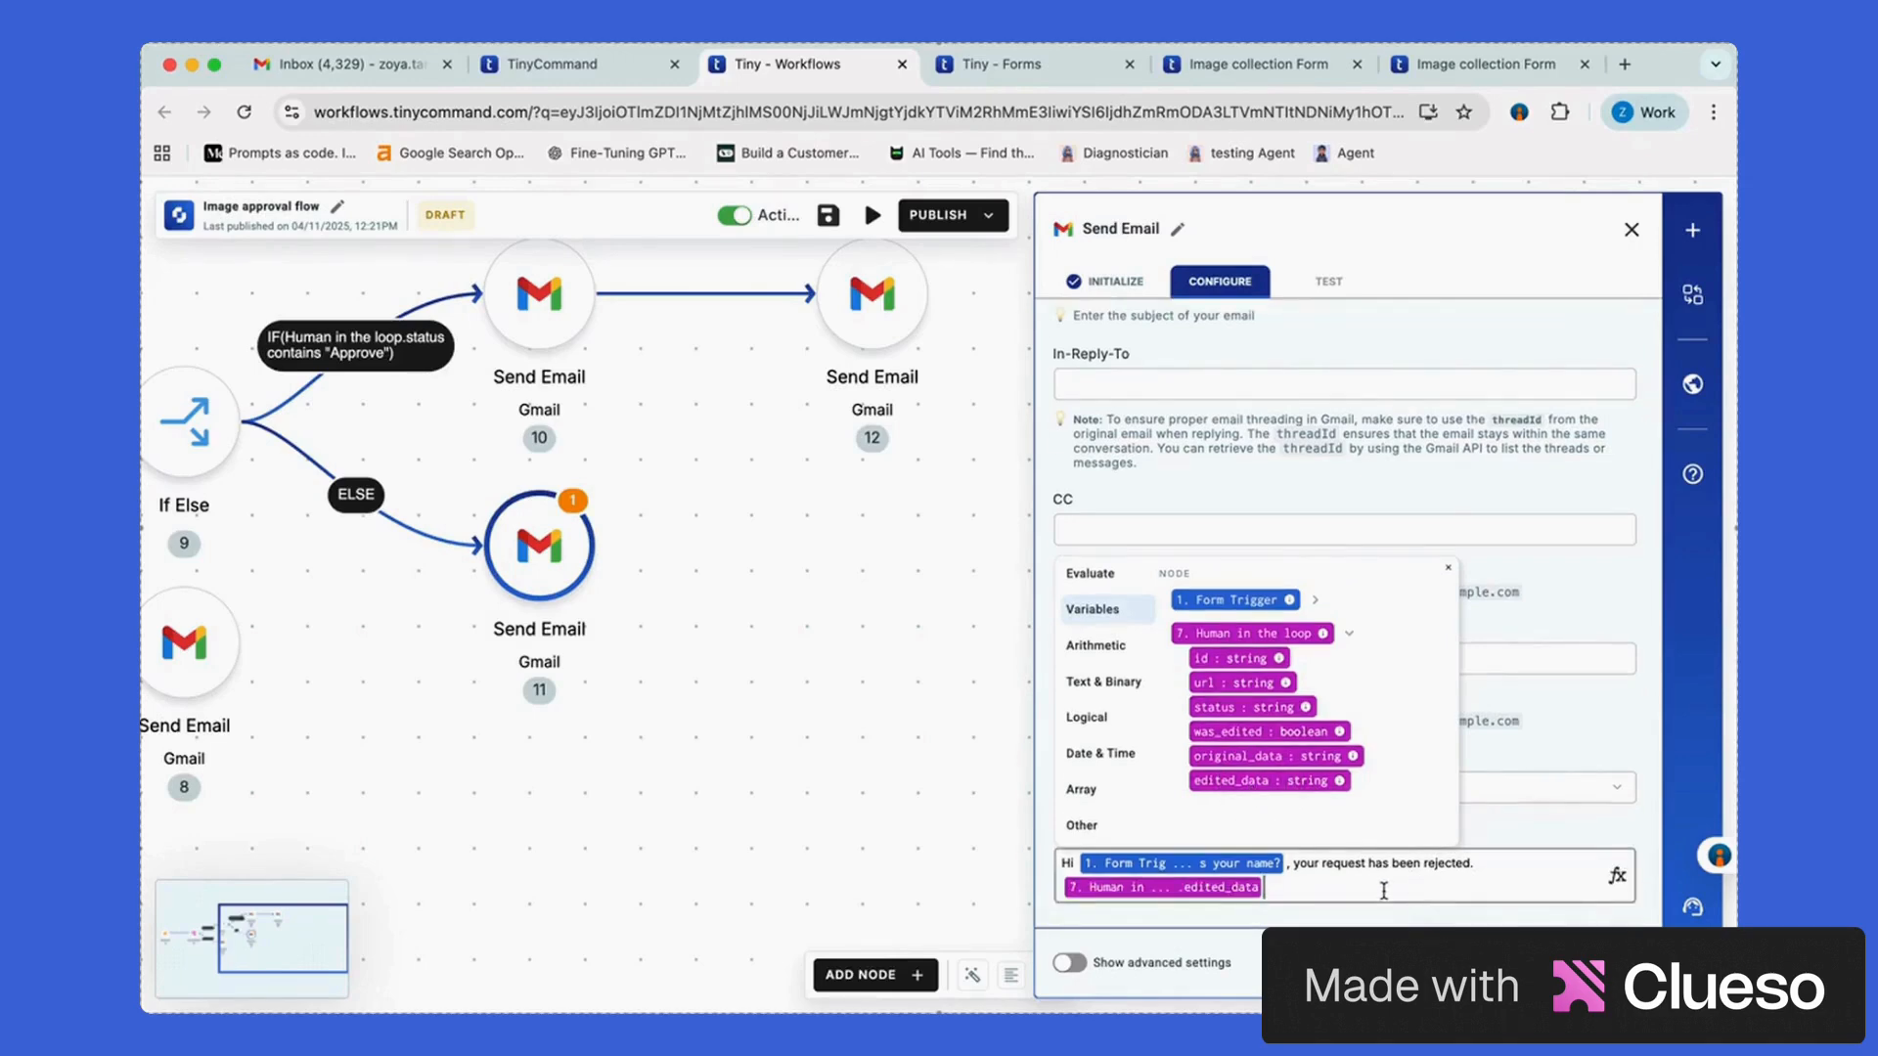
pyautogui.click(876, 696)
pyautogui.click(587, 541)
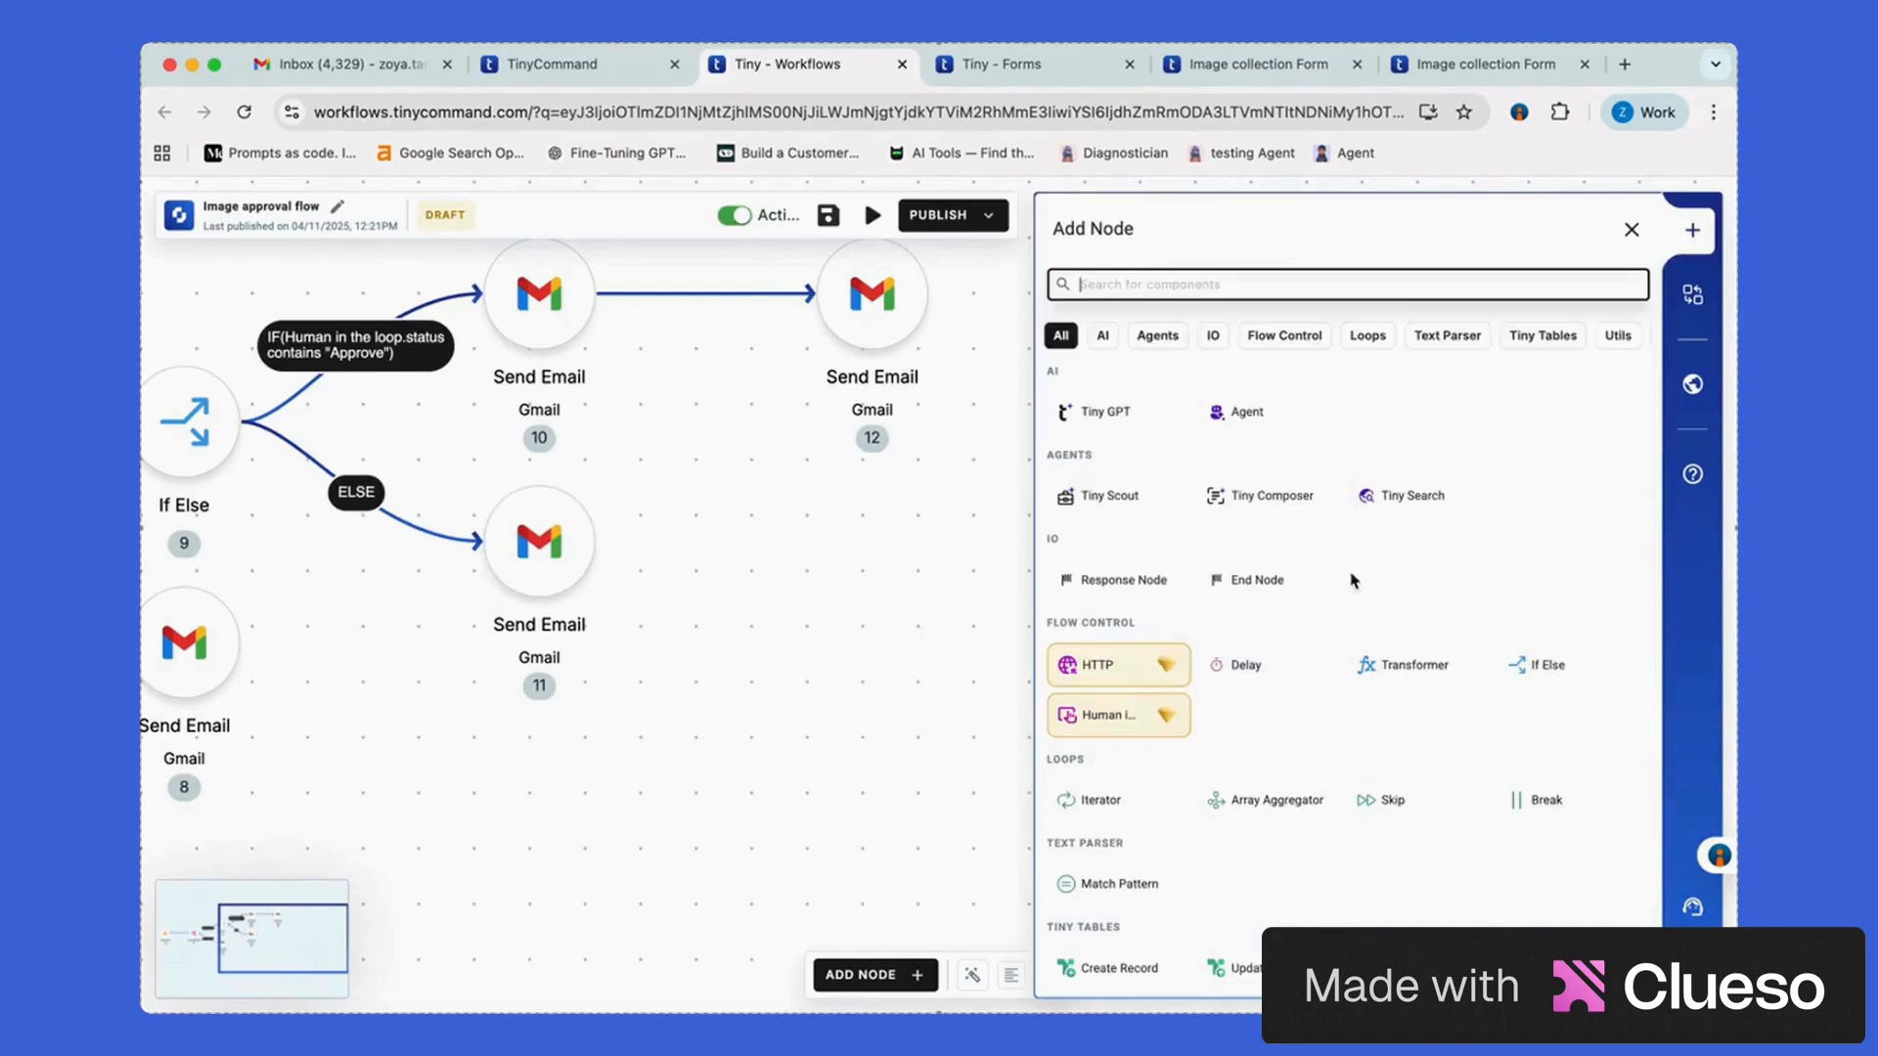
# Add a Gmail Send Email node after the rejection email and enter sender and recipient addresses
pyautogui.write('gmail')
pyautogui.click(1236, 427)
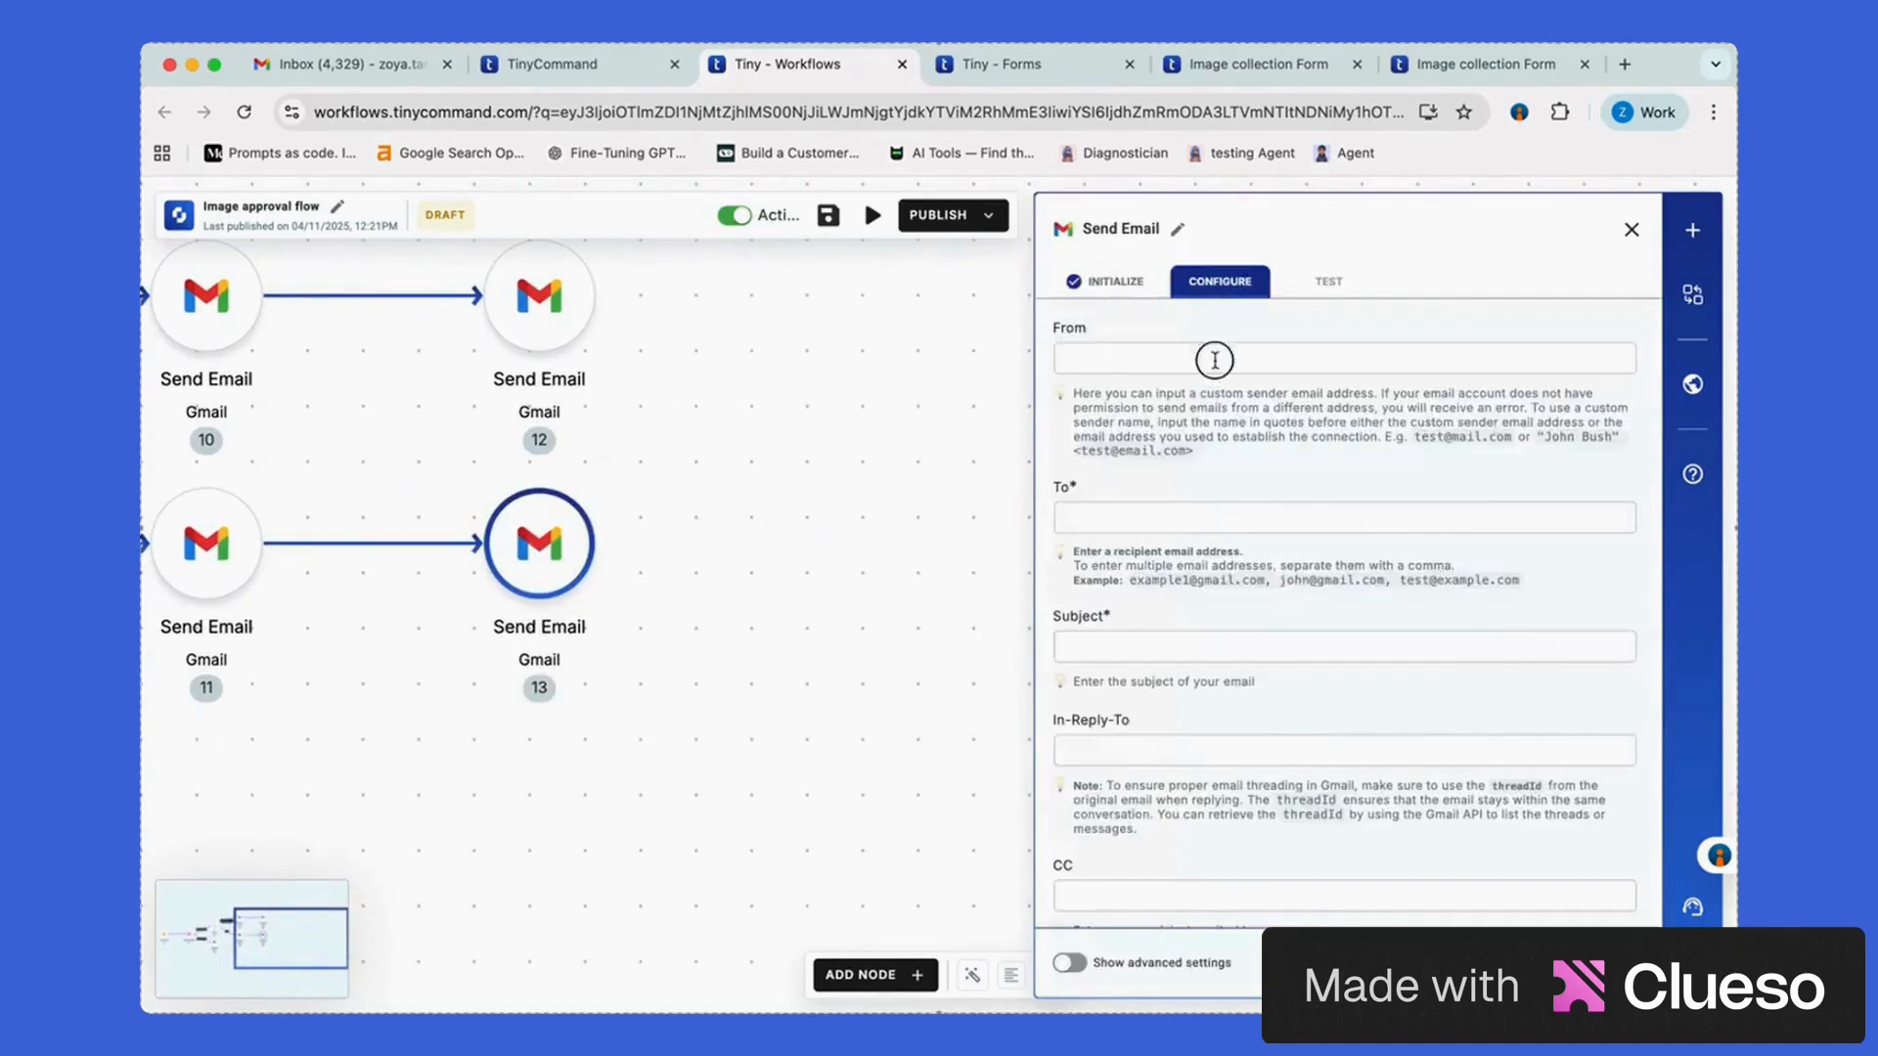
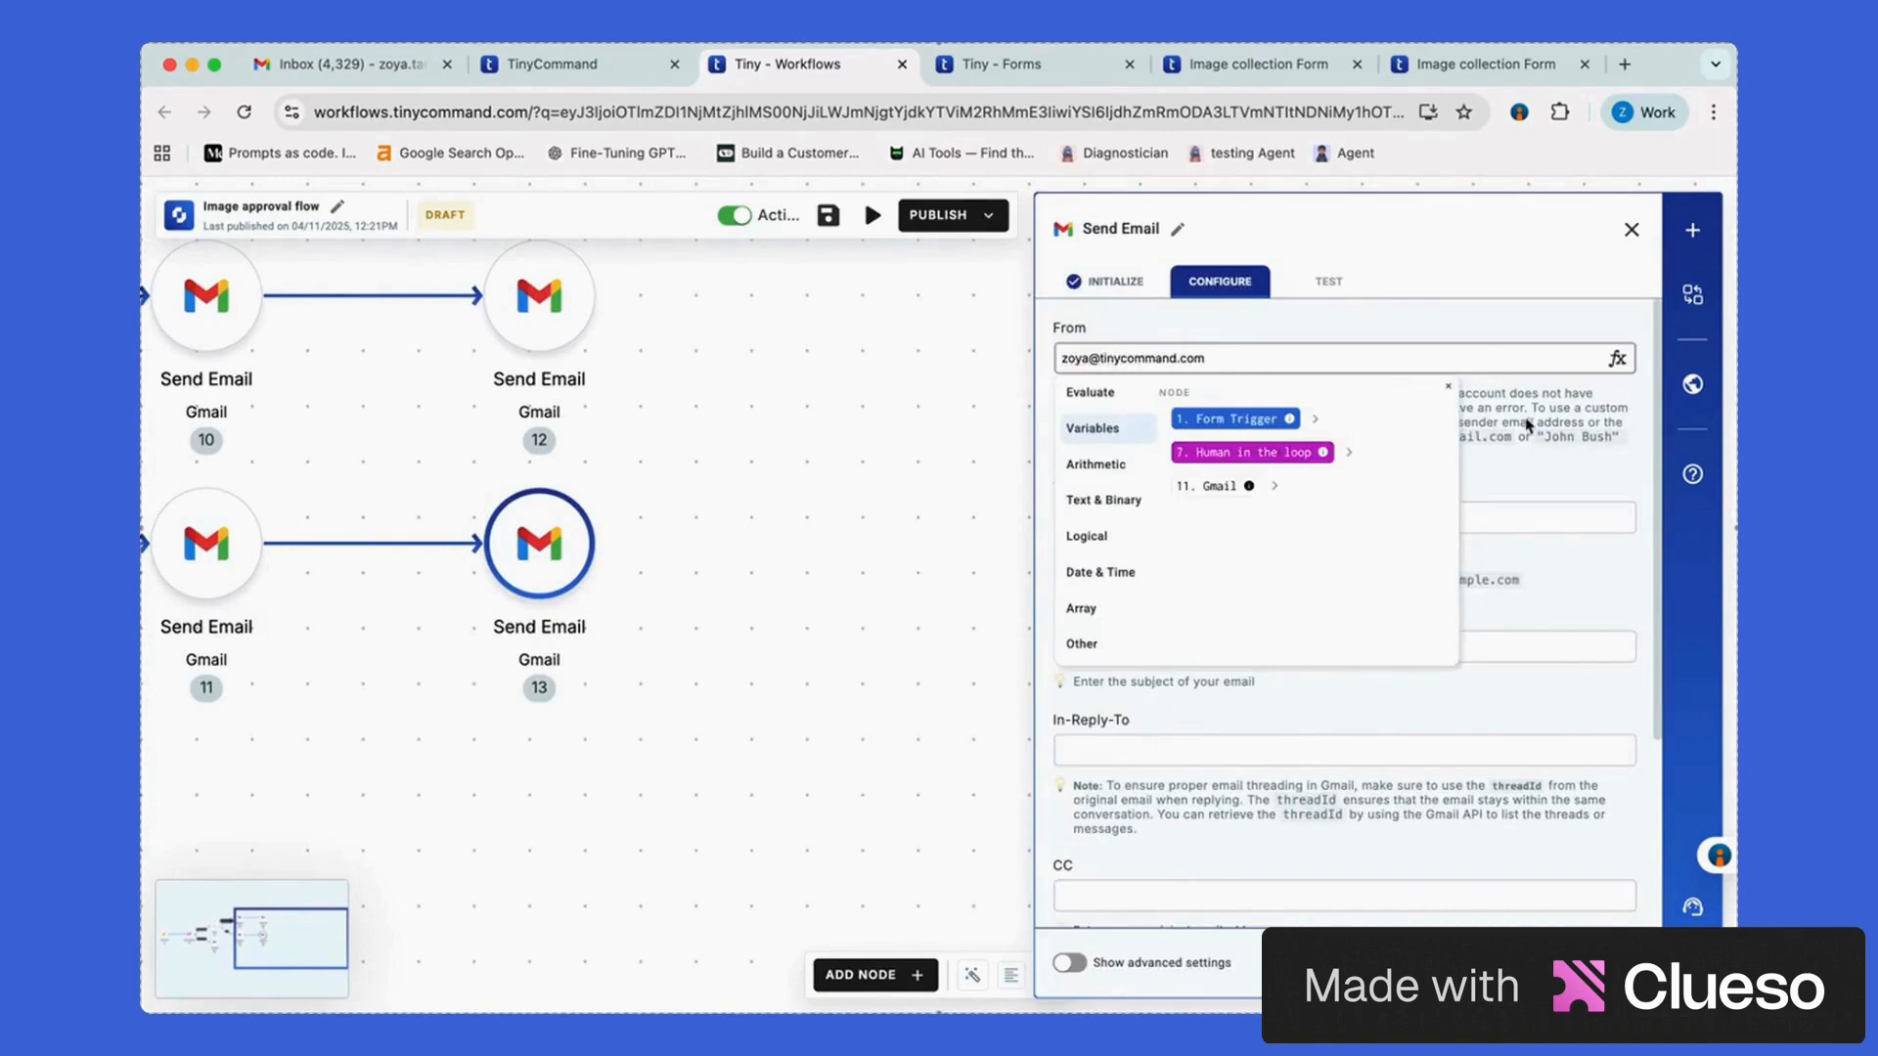
pyautogui.click(1374, 517)
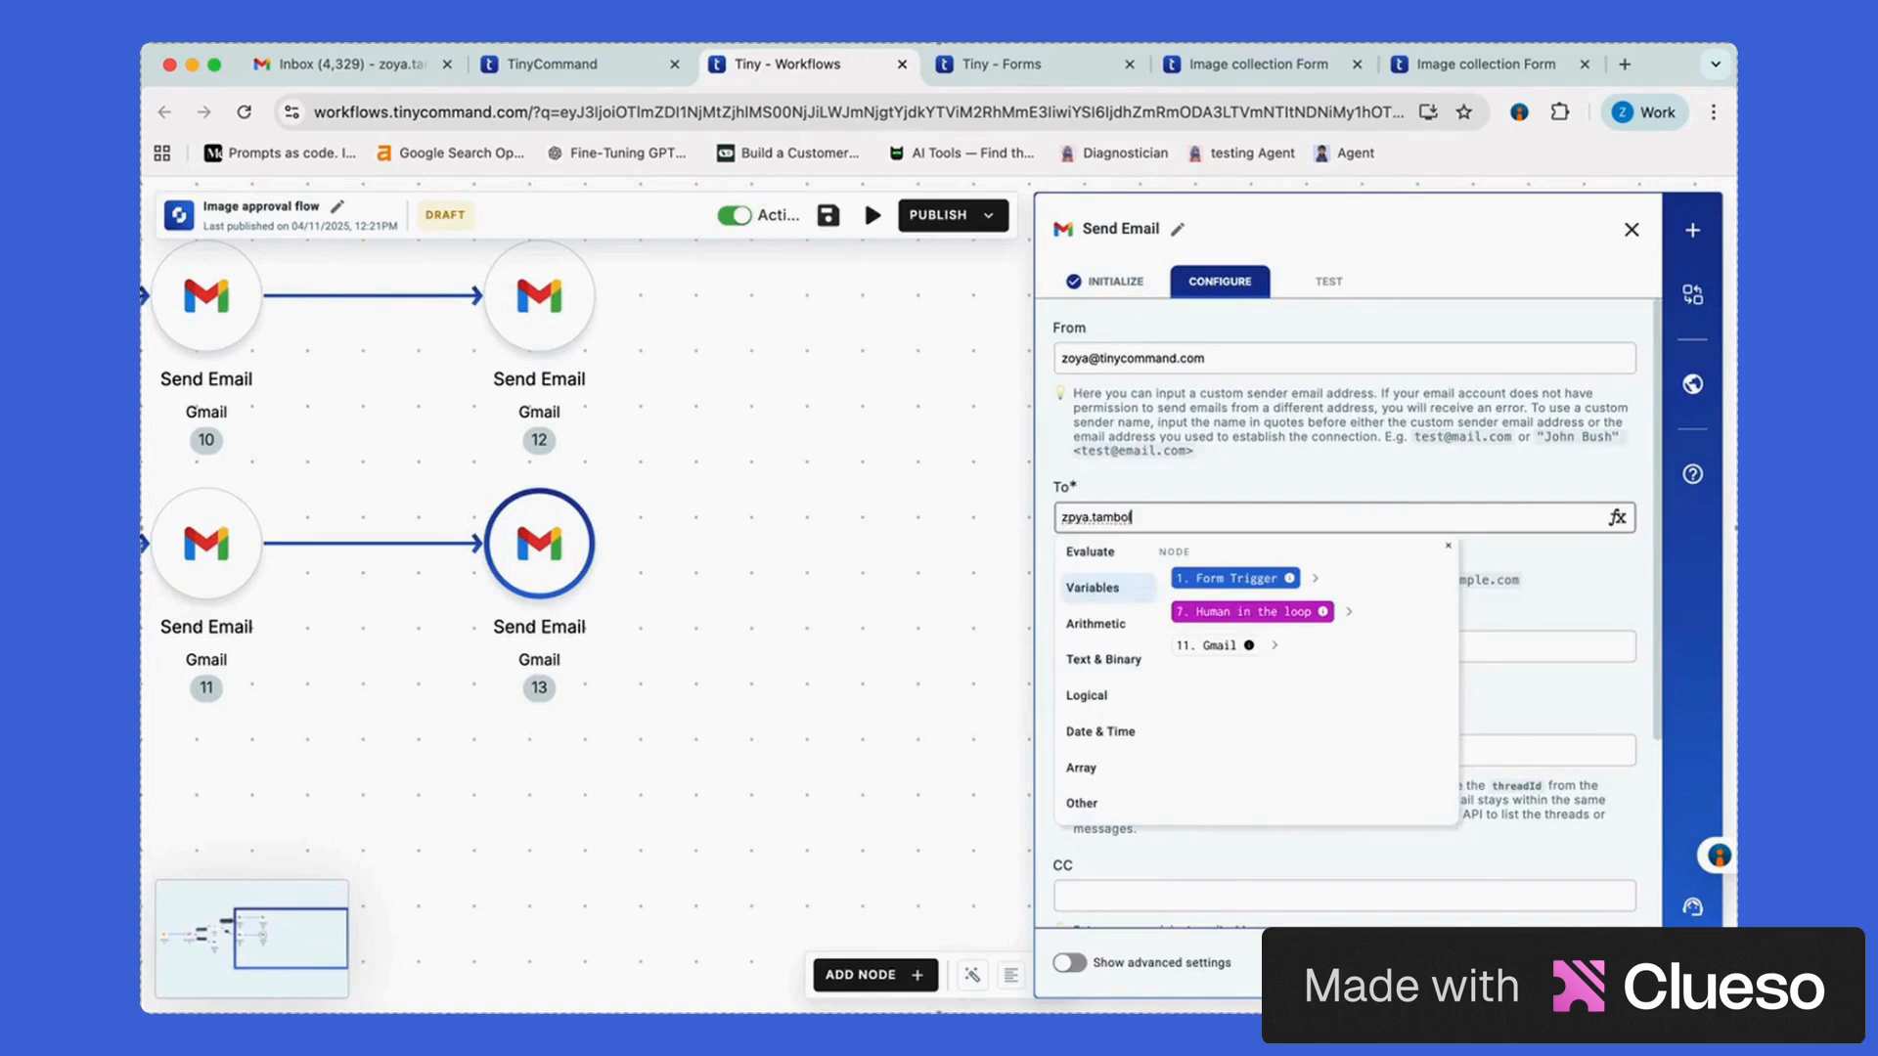
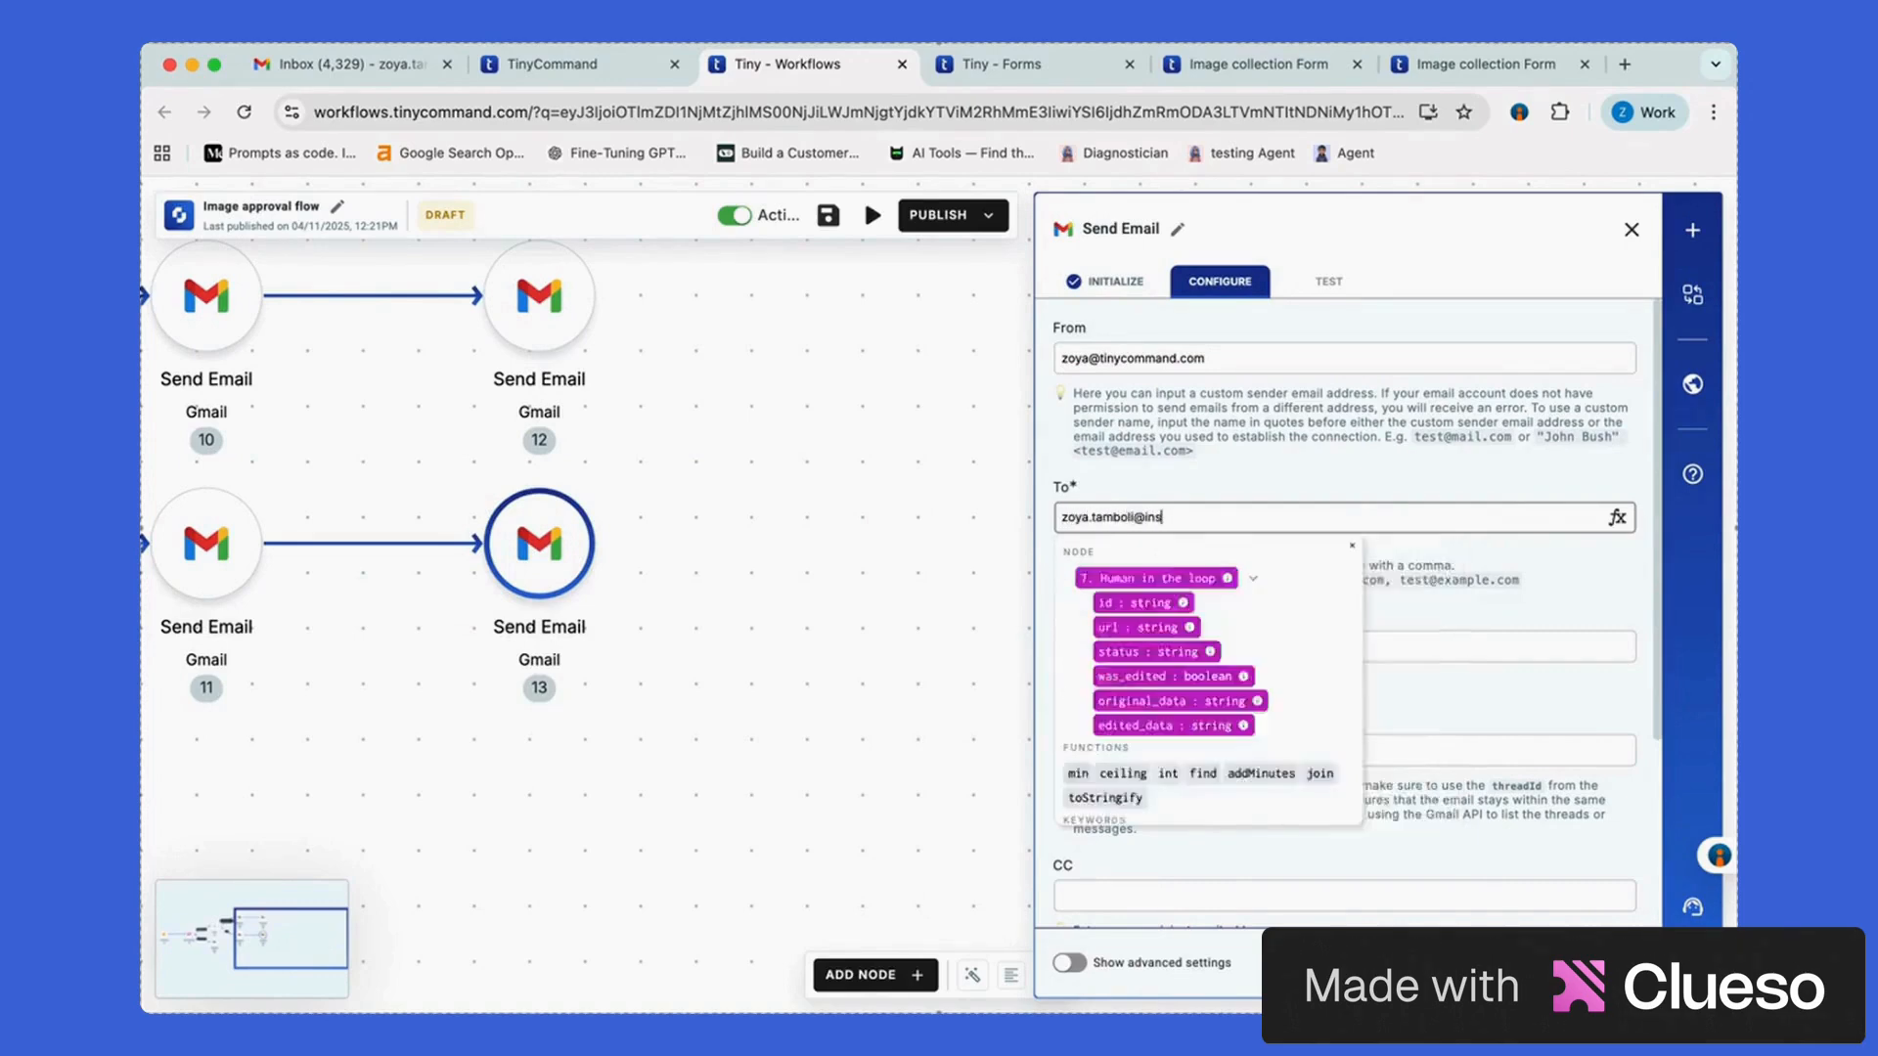
pyautogui.scroll(-2, 1329, 507)
# Set the subject 'Request for user - [submitter name] rejected.'
pyautogui.click(1330, 505)
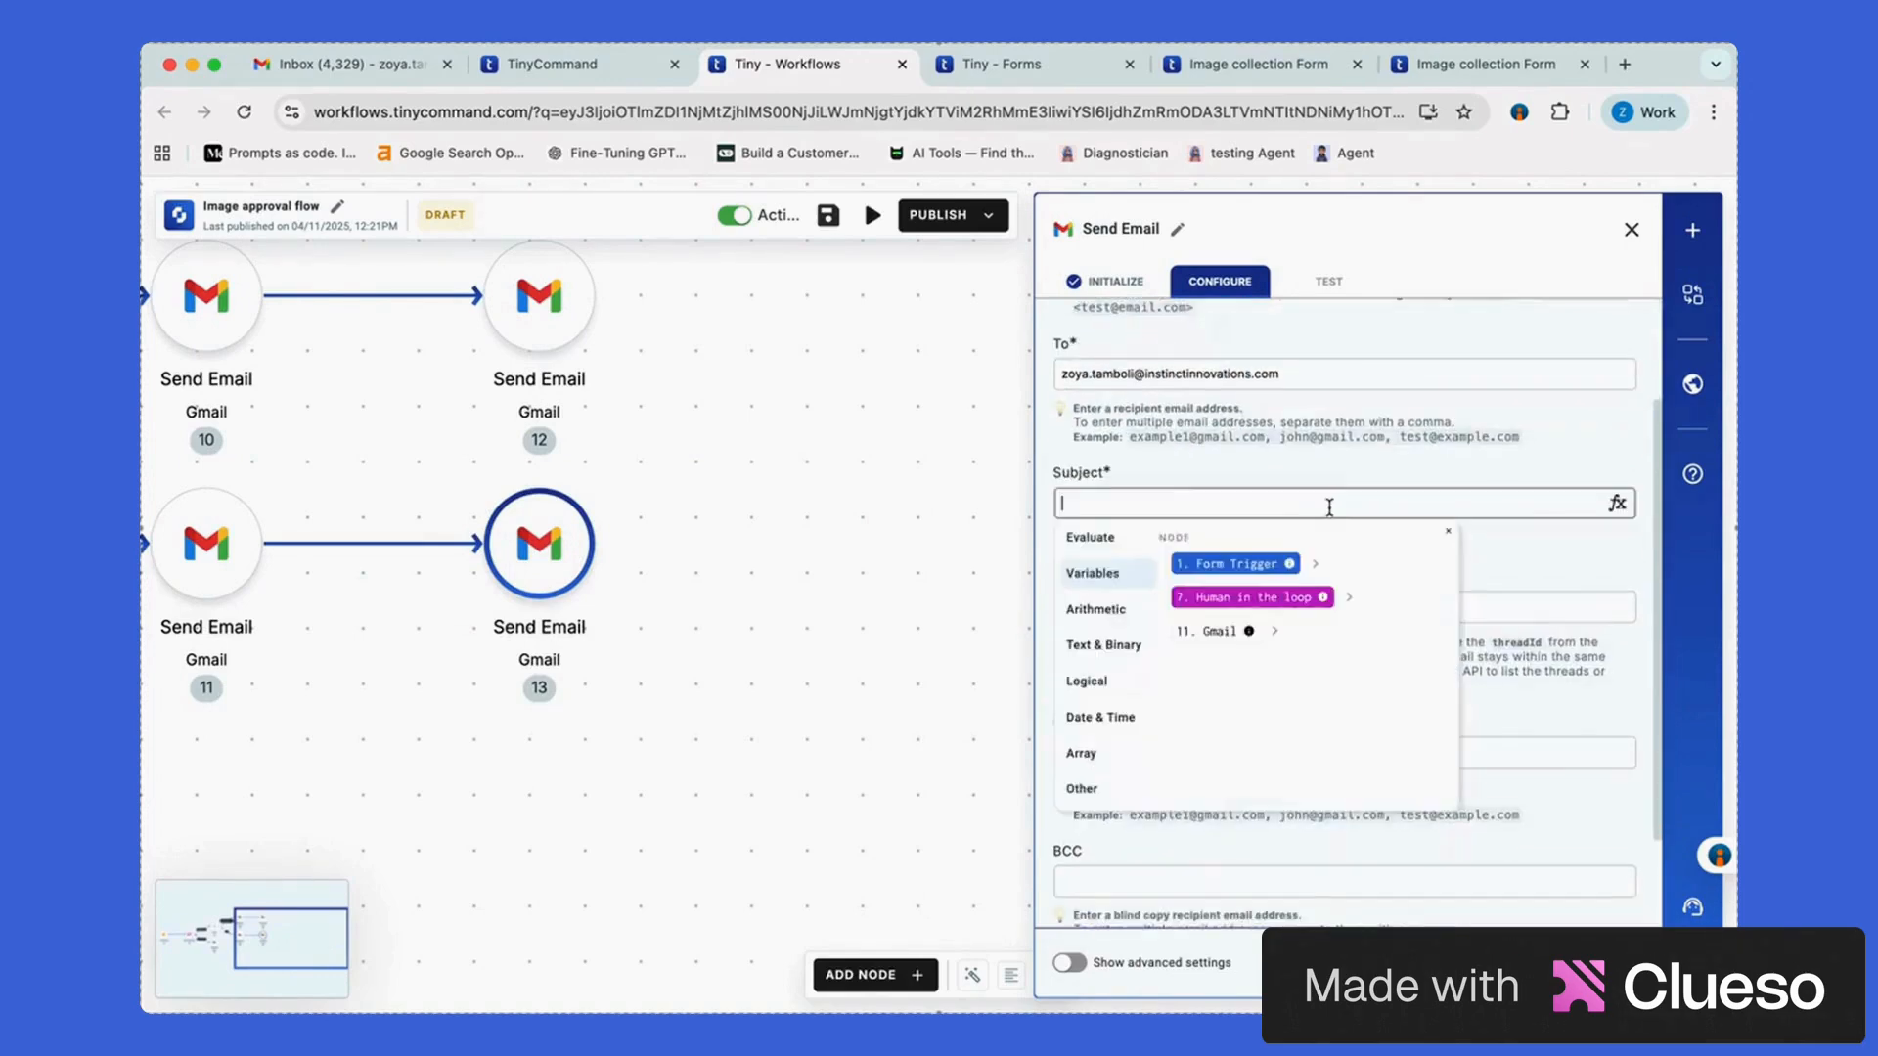
pyautogui.write('Request for user -')
pyautogui.click(1315, 567)
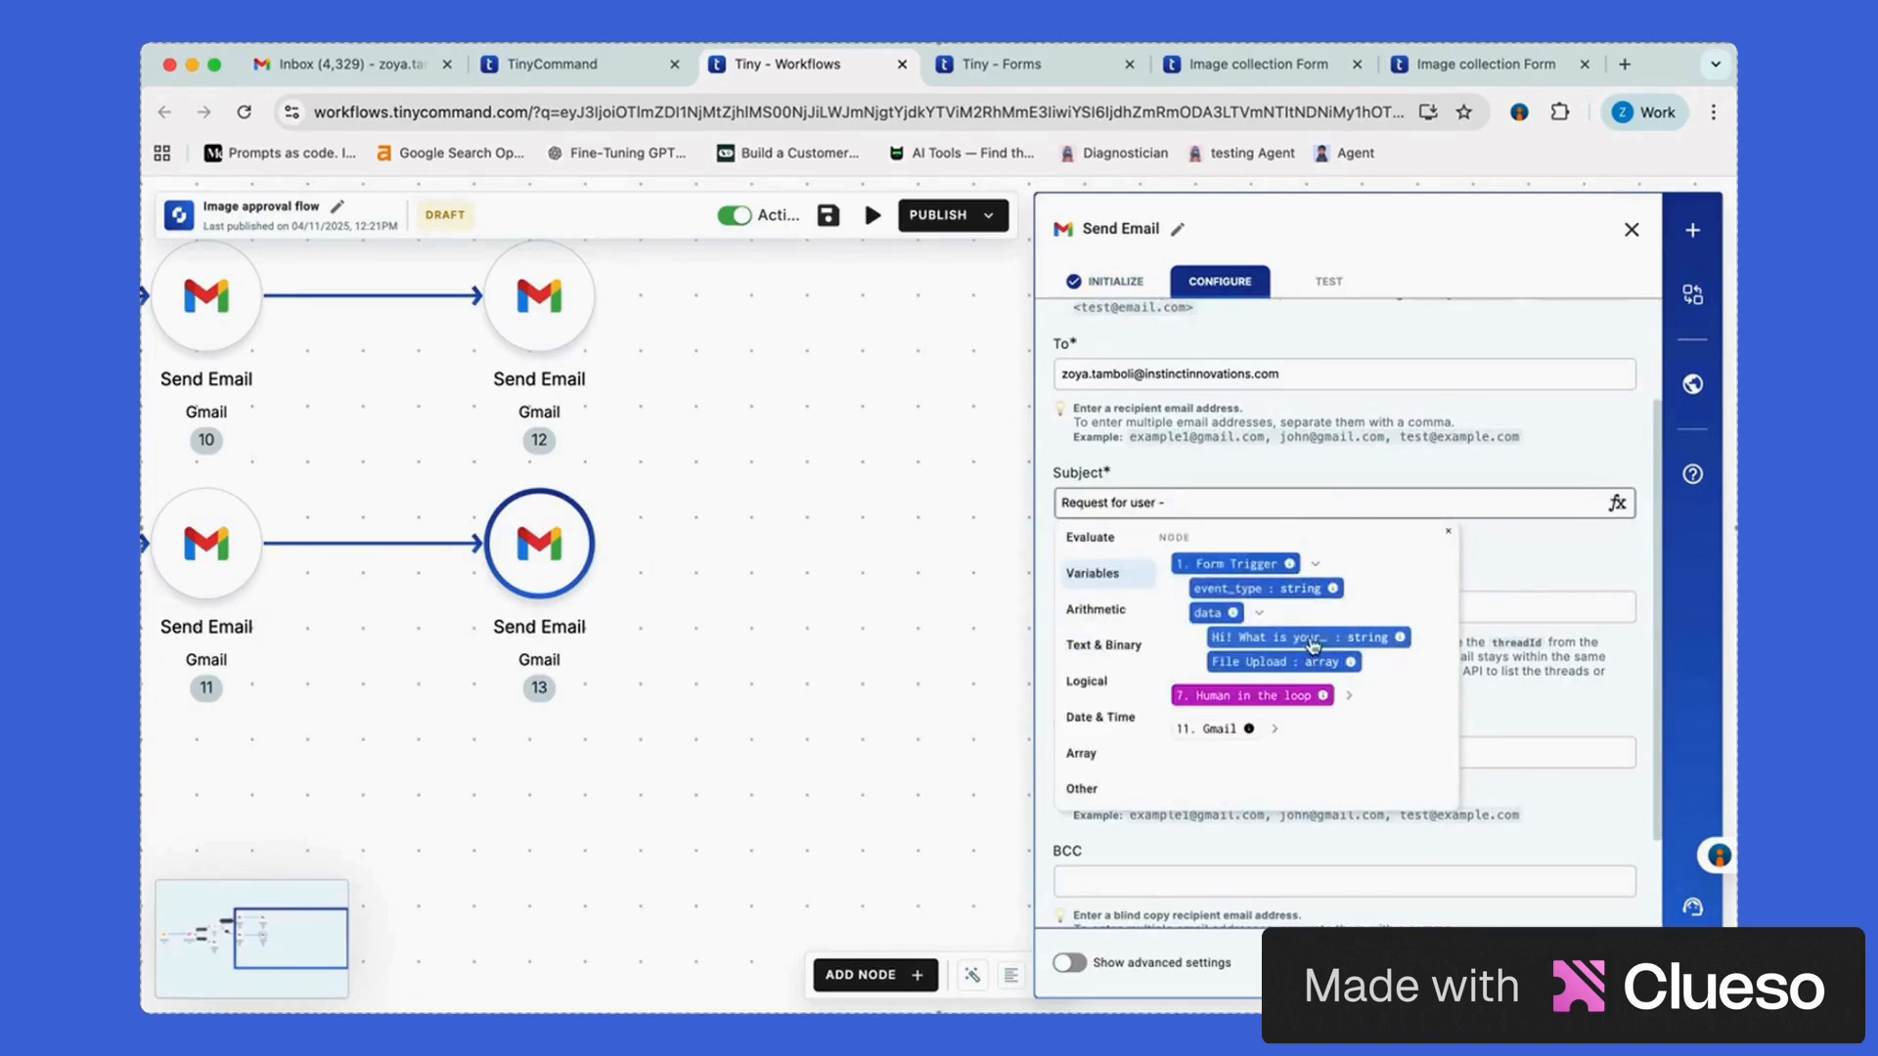
pyautogui.click(1272, 634)
pyautogui.write('rejected.')
pyautogui.click(1520, 541)
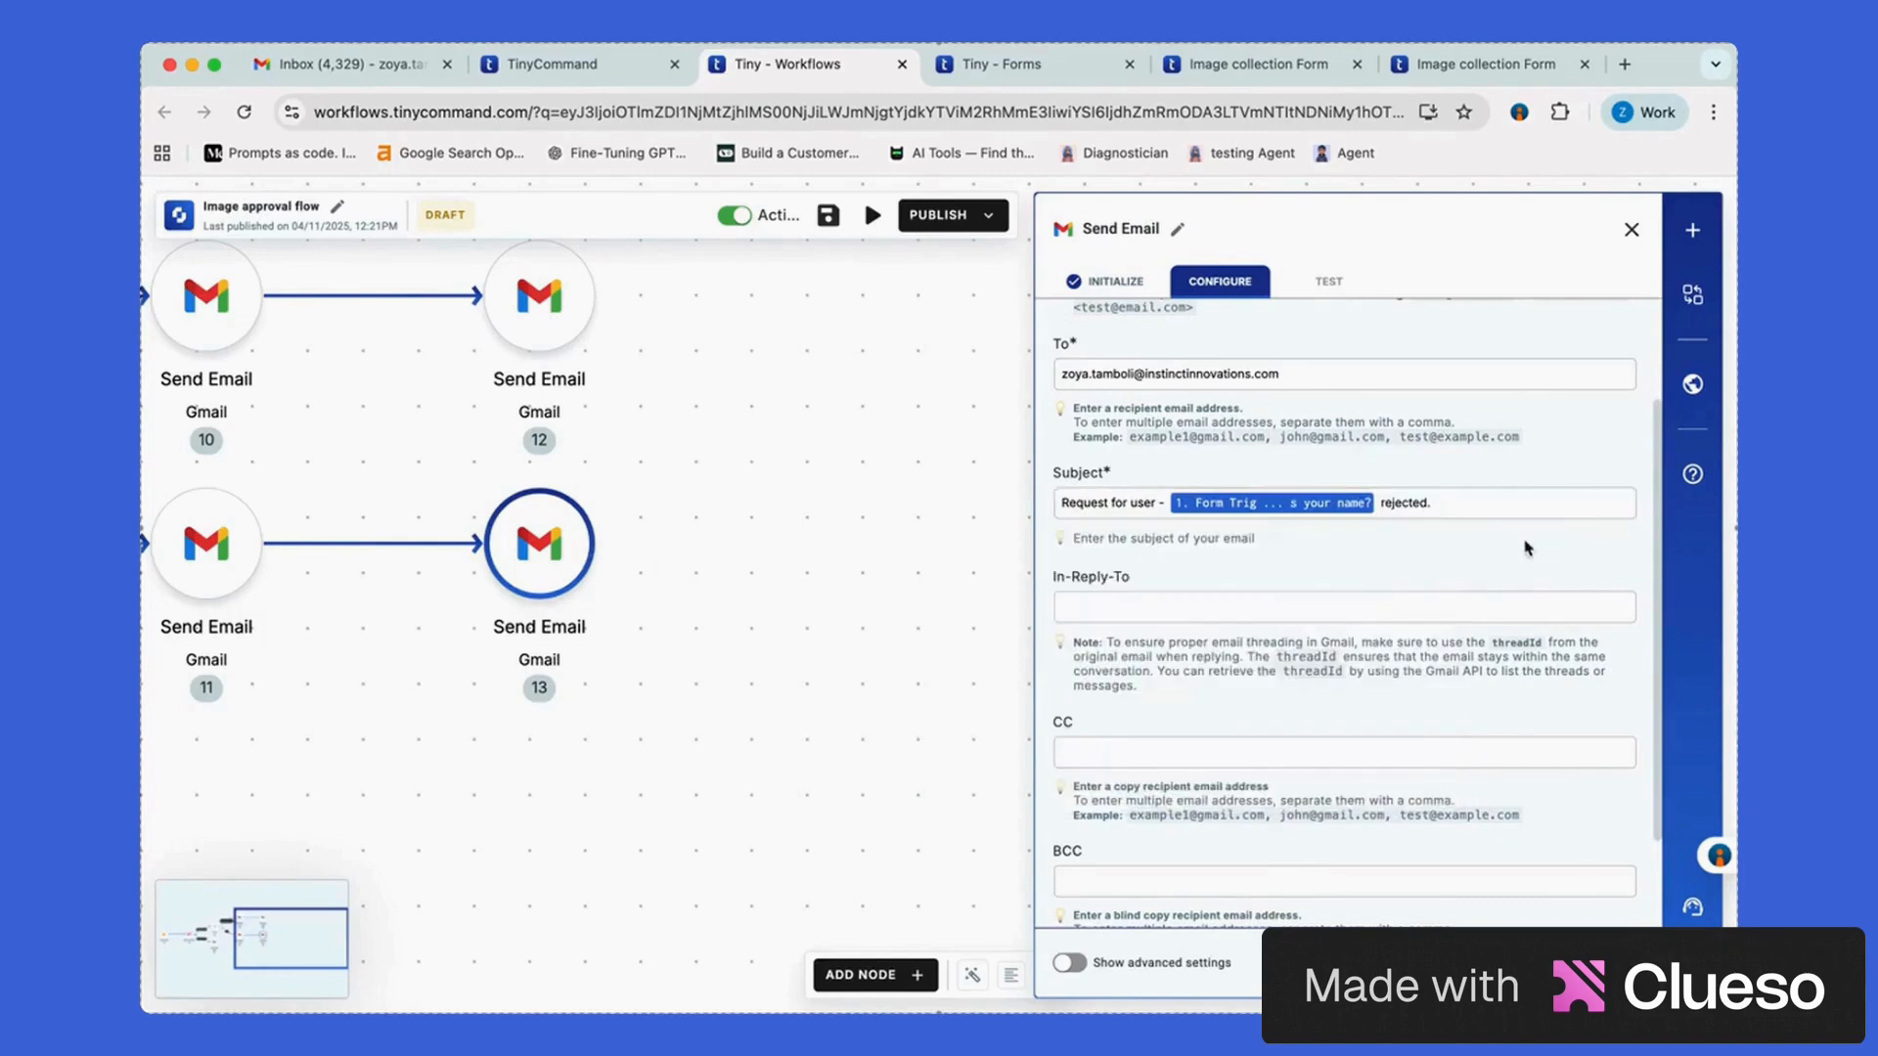
pyautogui.scroll(-3, 1215, 861)
# Write the body stating the user's request was rejected with the reviewer's edited_data comments, then close
pyautogui.click(1216, 887)
pyautogui.write('Hi, the re')
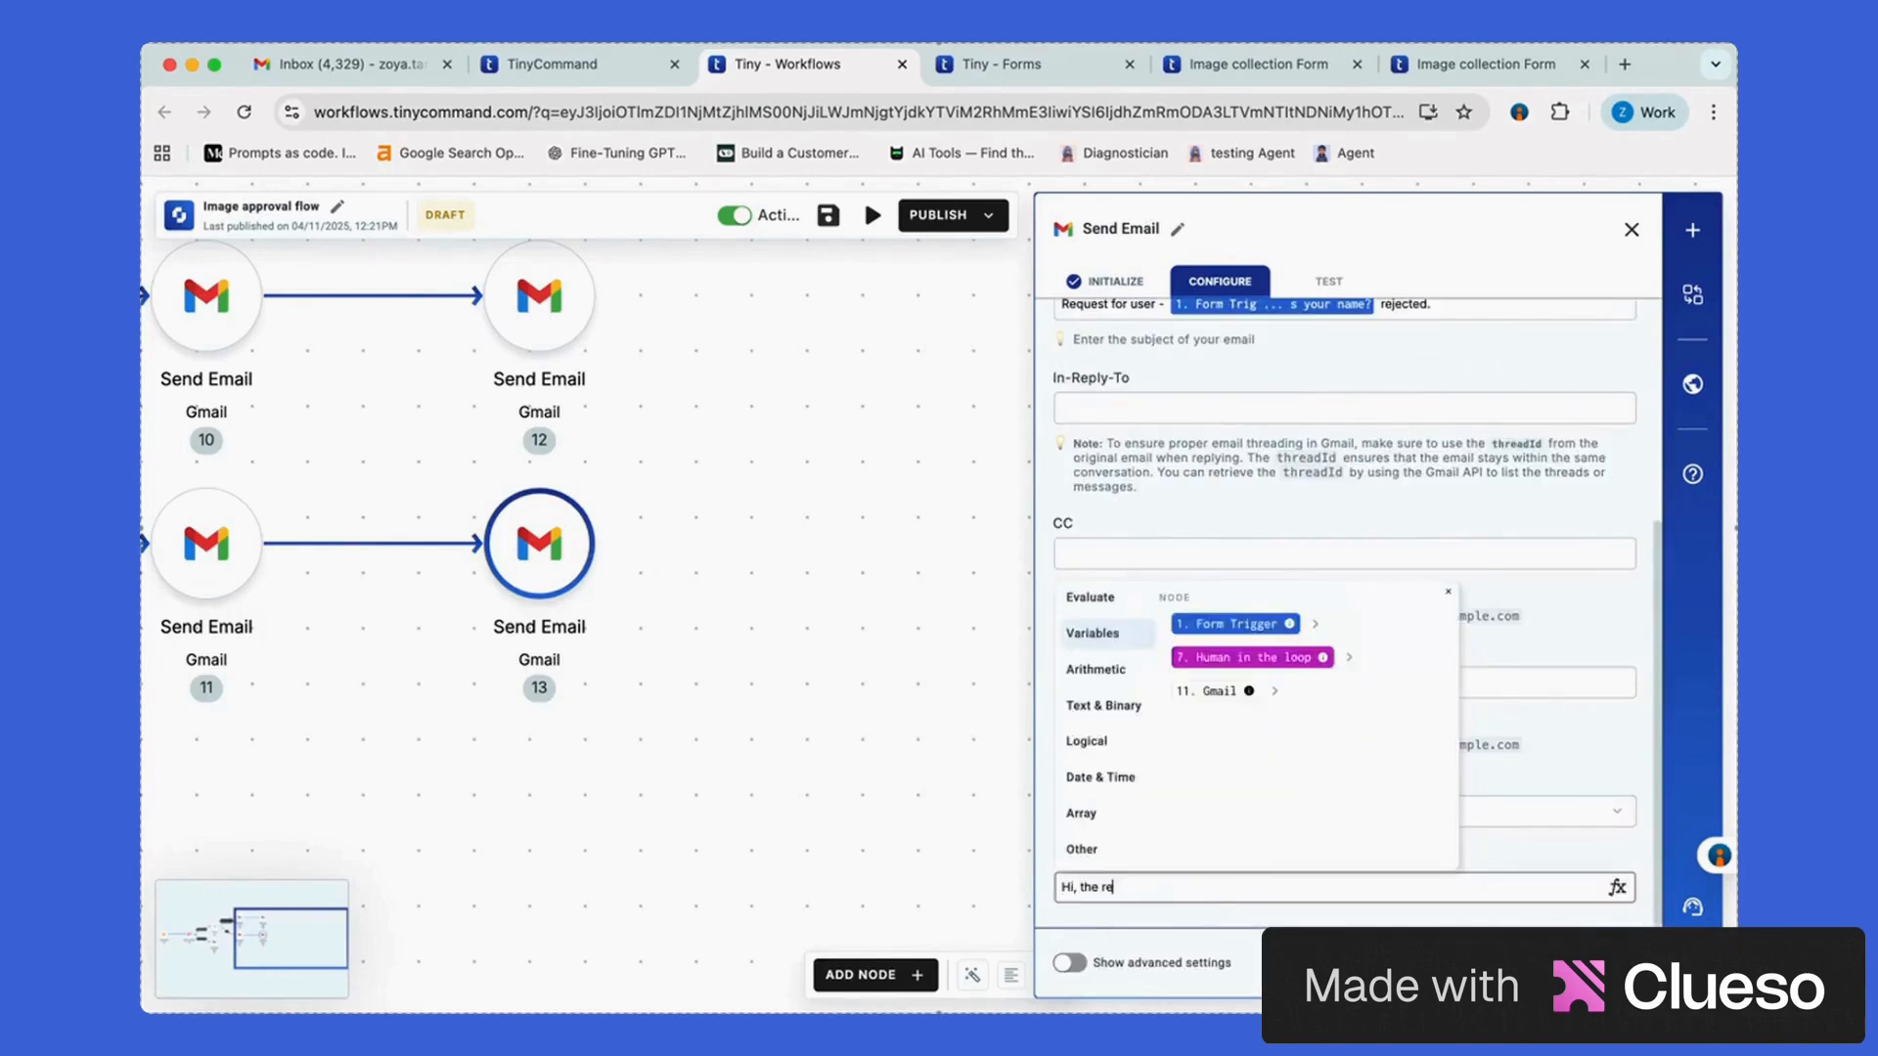
pyautogui.write('quest for the user')
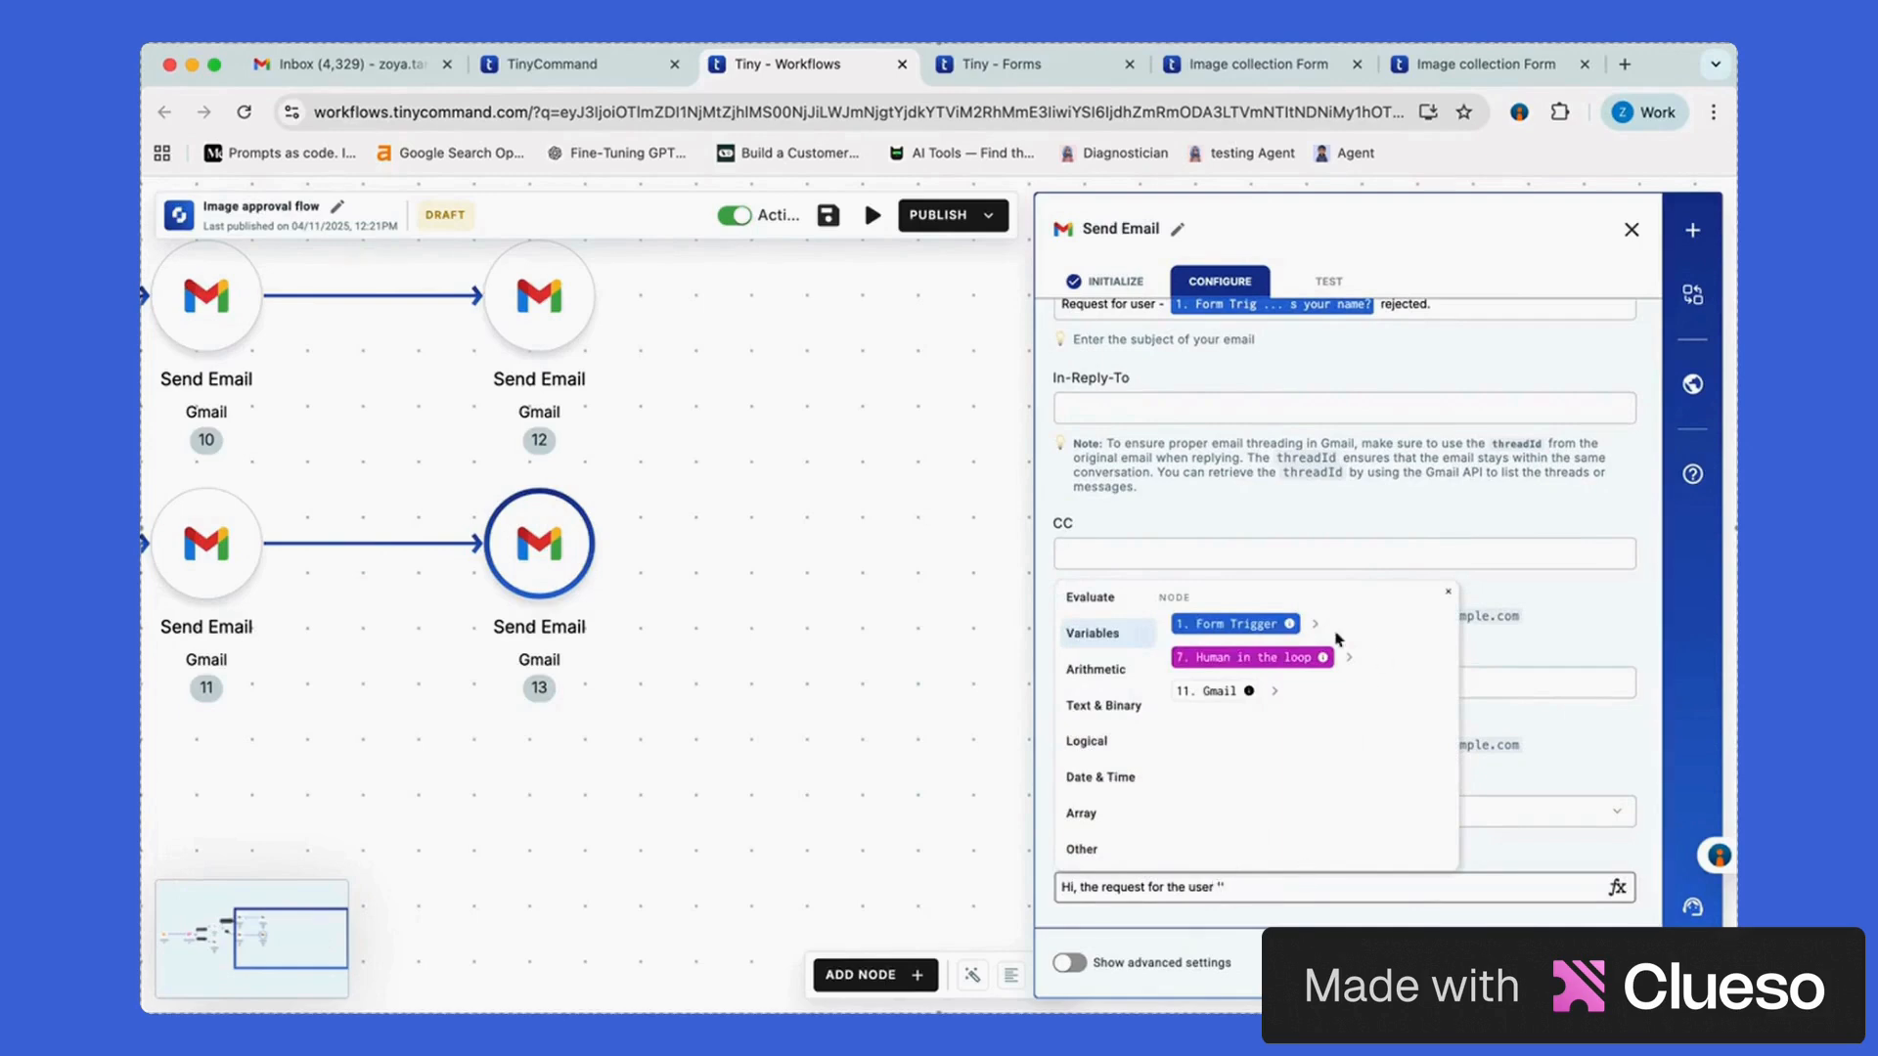
pyautogui.click(1316, 624)
pyautogui.click(1259, 672)
pyautogui.write("'")
pyautogui.click(1311, 698)
pyautogui.write("' has be")
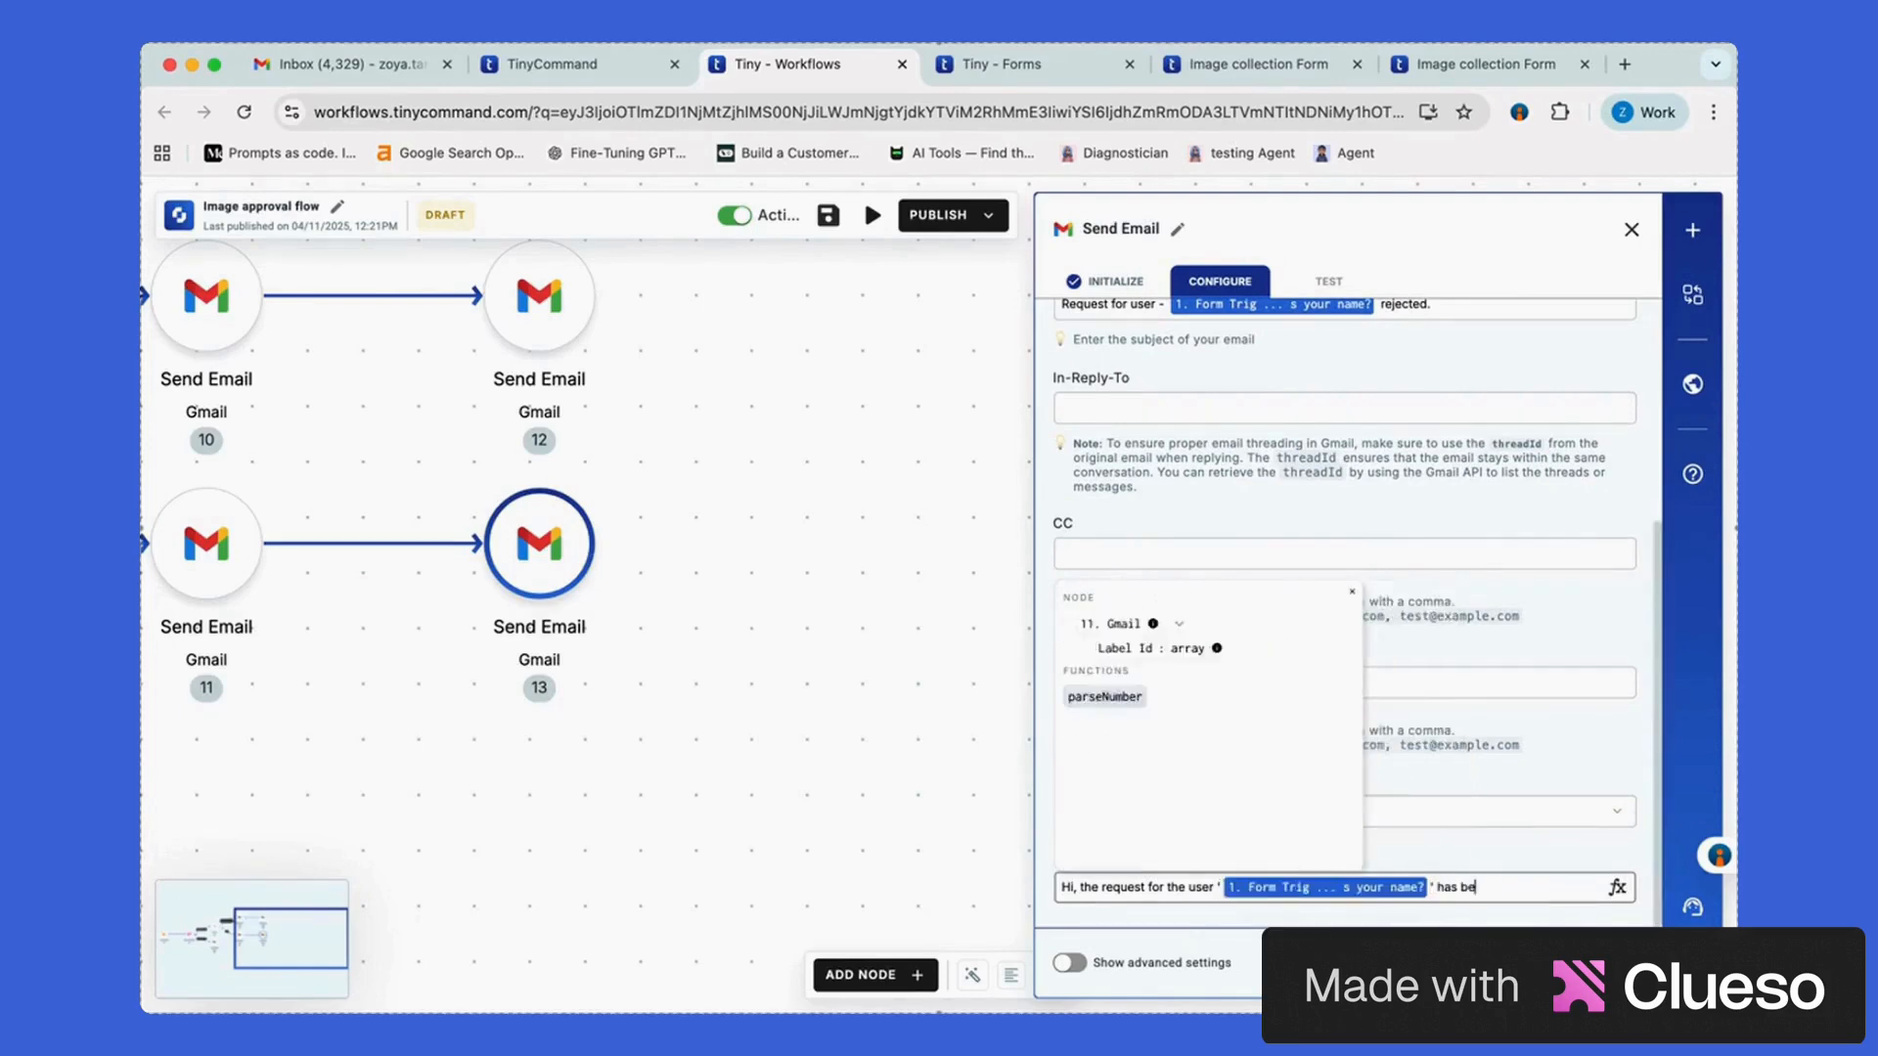
pyautogui.write('en rejected with following')
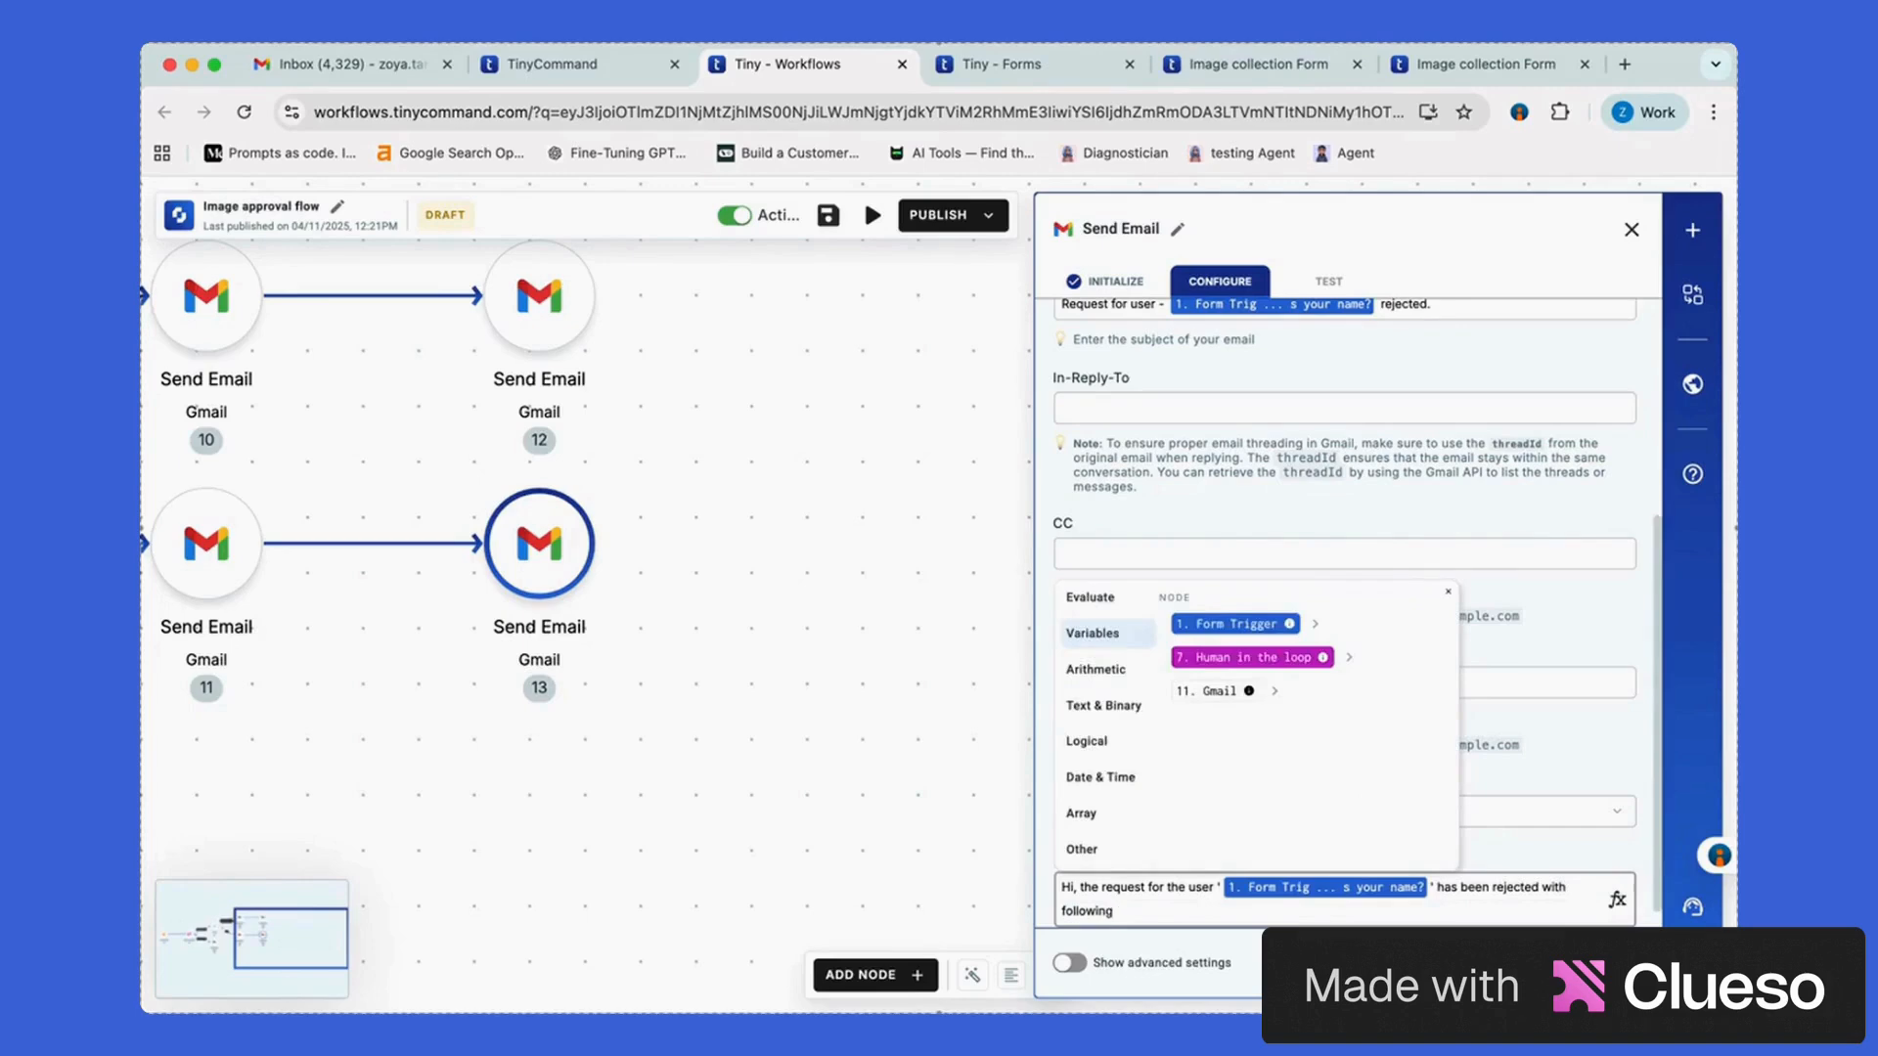
pyautogui.write(' comments by the reviewer:')
pyautogui.click(1349, 657)
pyautogui.click(1268, 804)
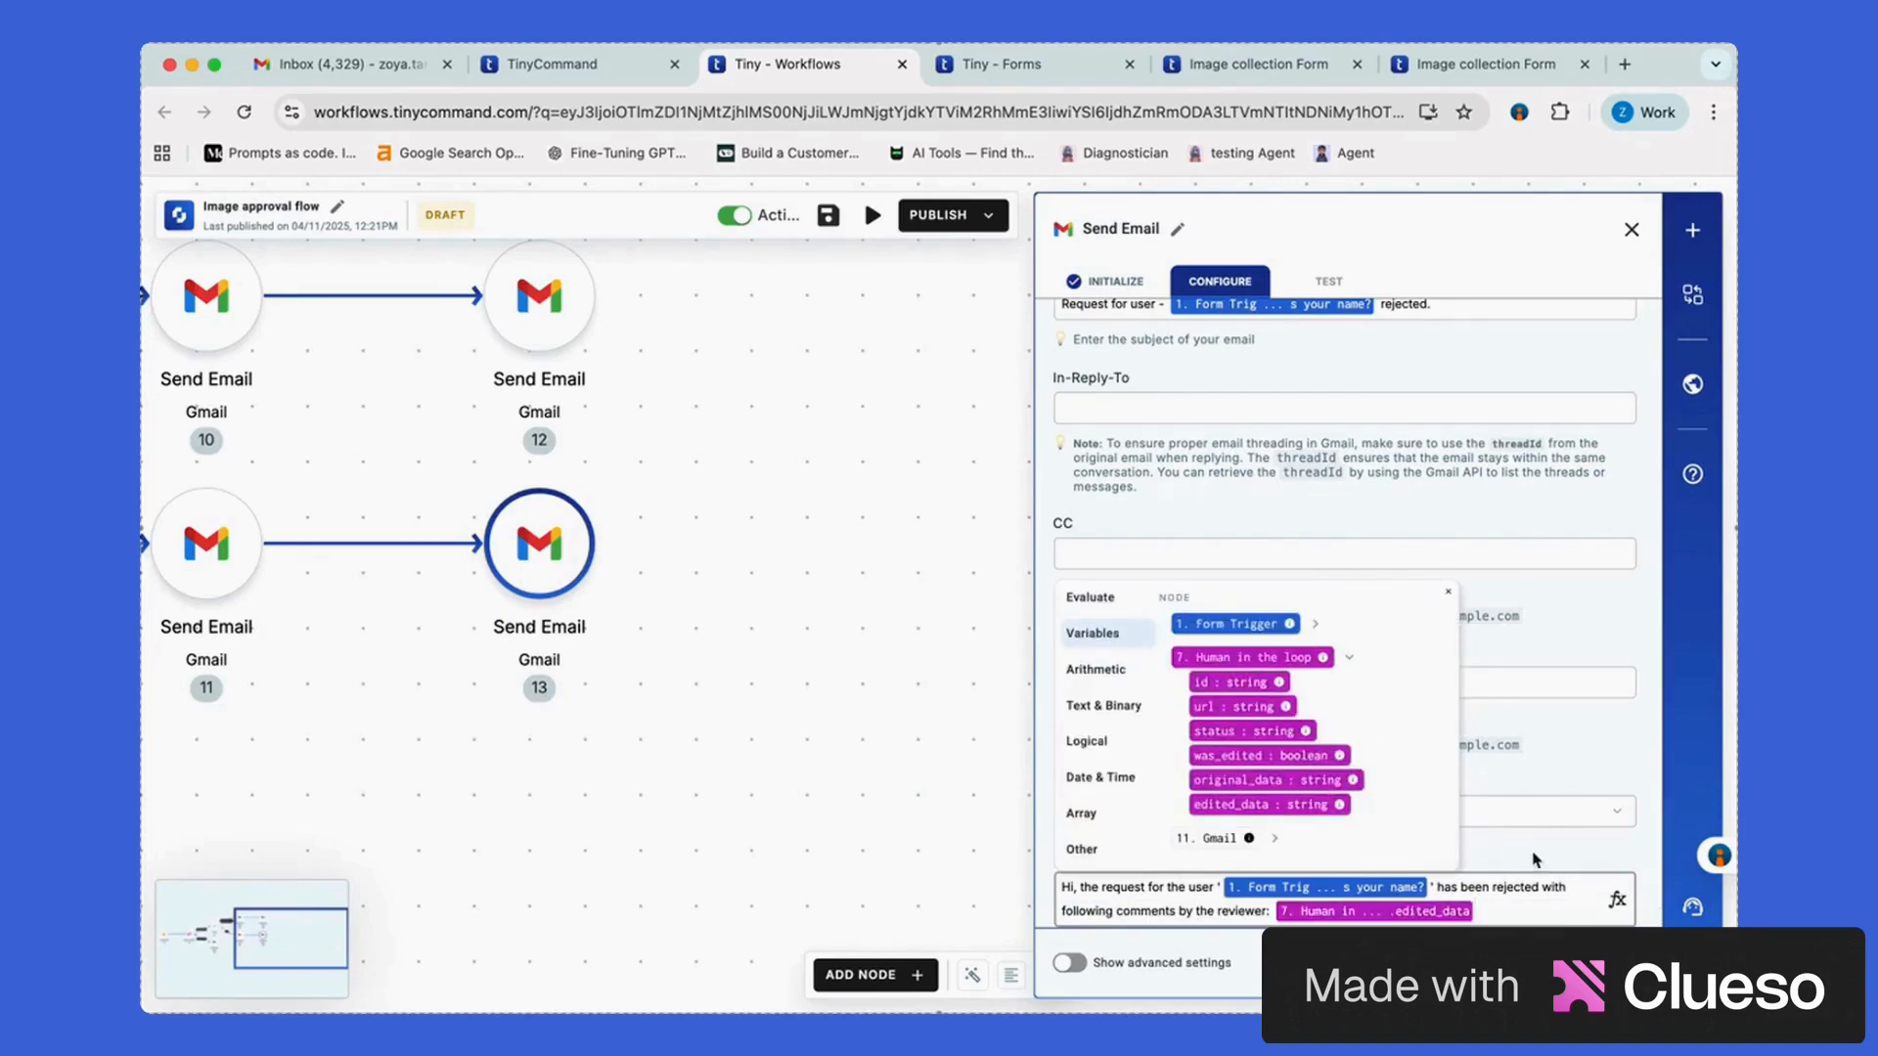
pyautogui.click(1328, 281)
pyautogui.click(1631, 229)
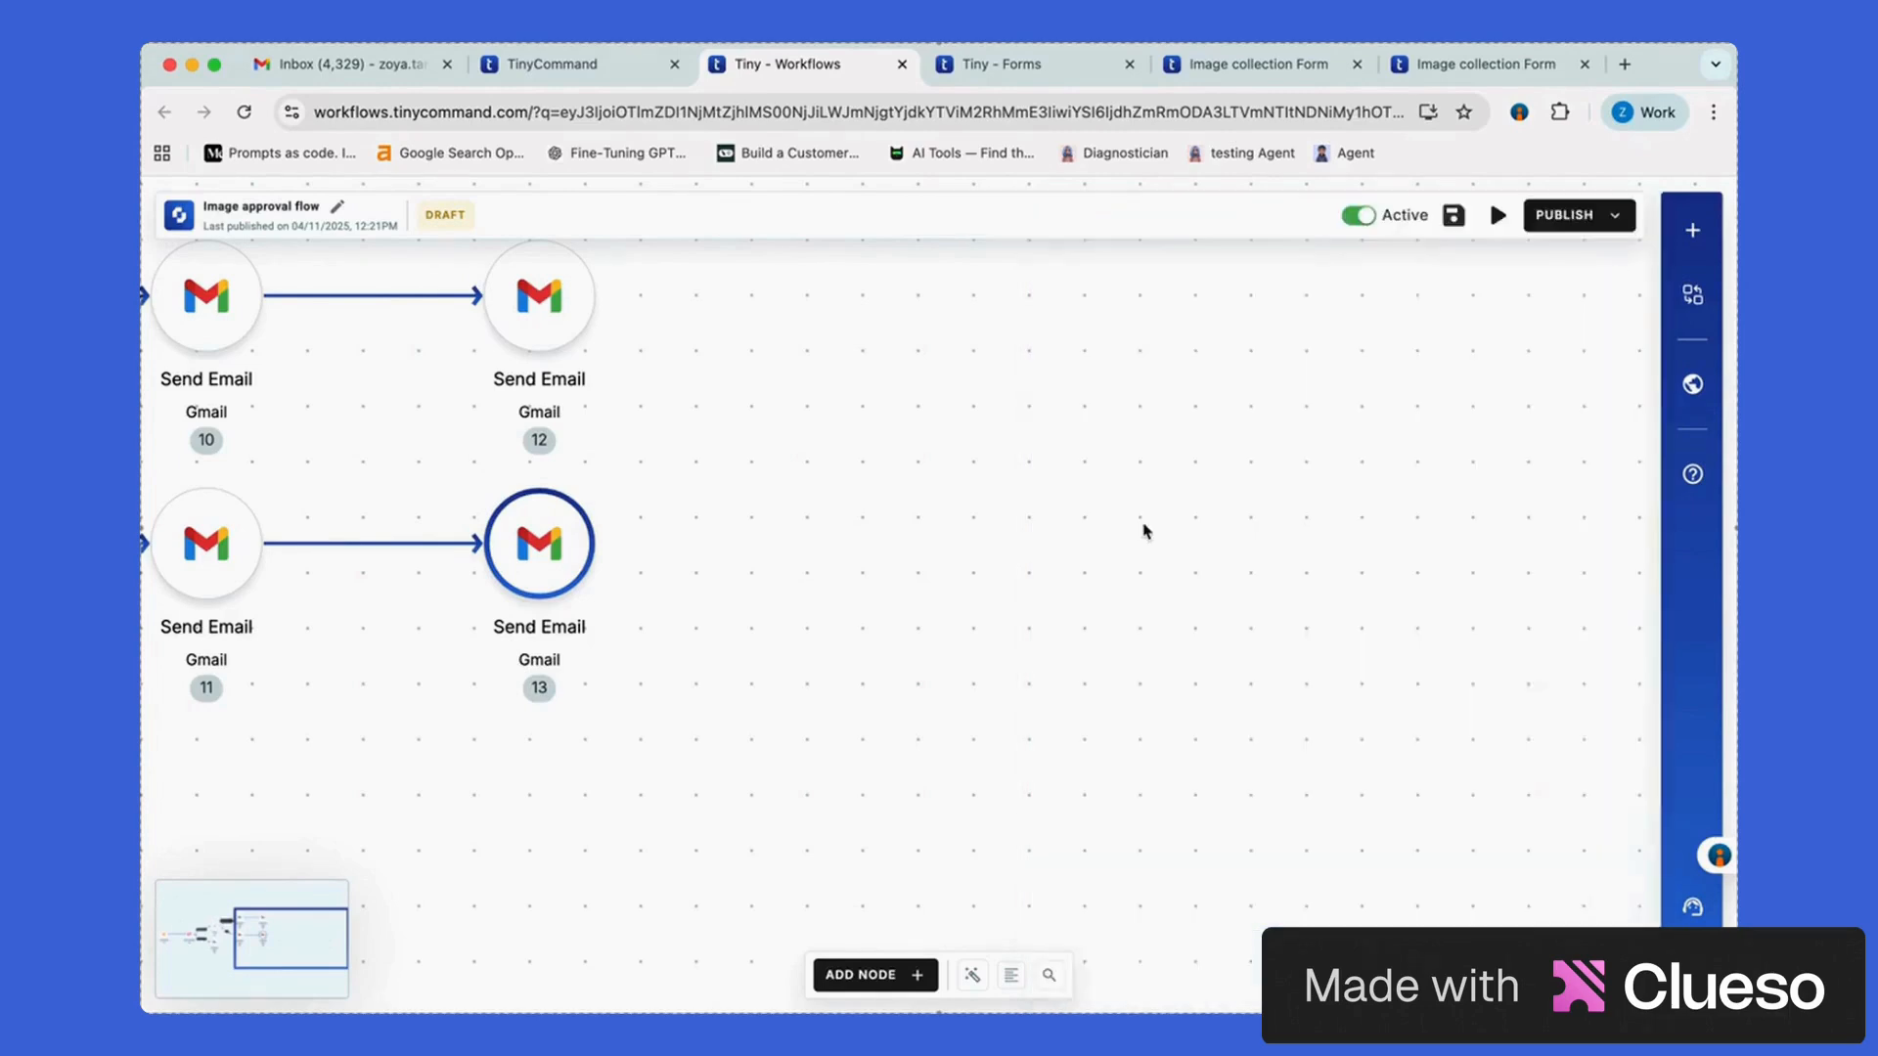
# Save and publish the Image approval flow, then switch to the Image collection Form tab
pyautogui.scroll(-5, 1140, 533)
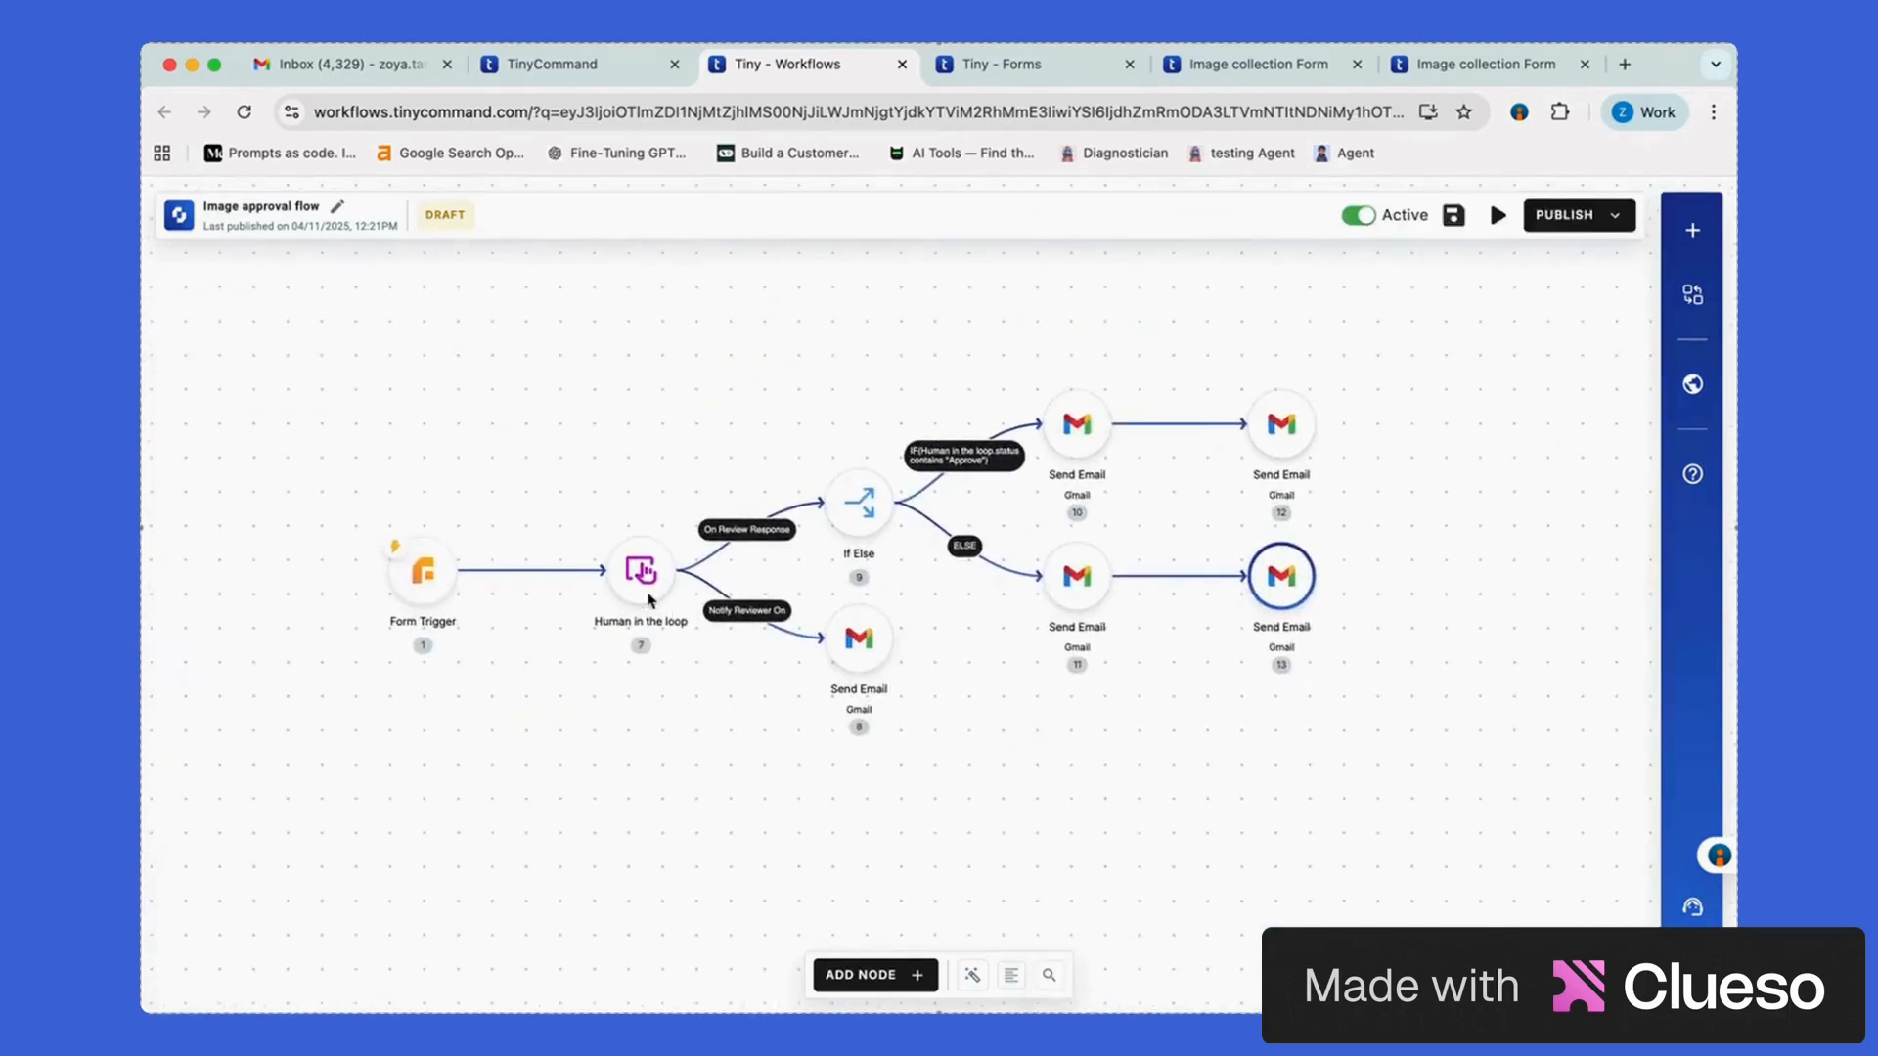
pyautogui.click(1453, 215)
pyautogui.click(1564, 217)
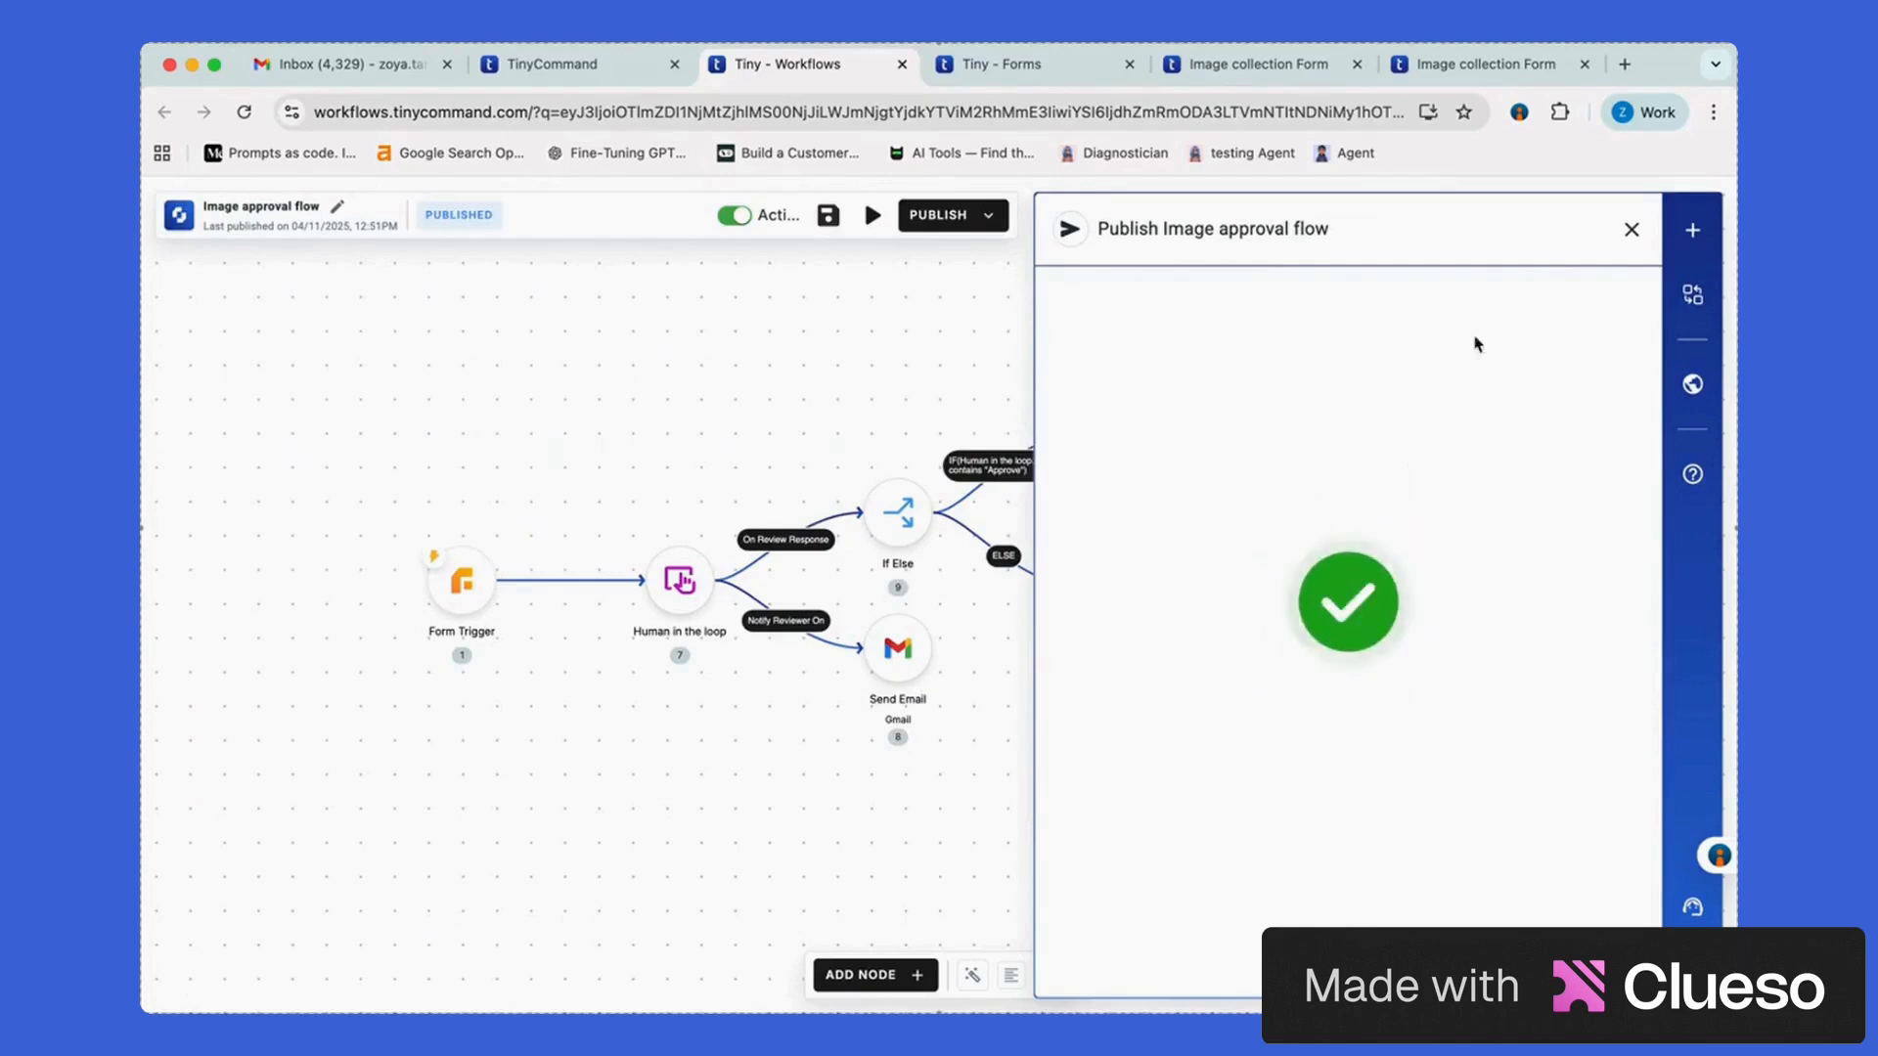
pyautogui.click(1632, 231)
pyautogui.click(1262, 63)
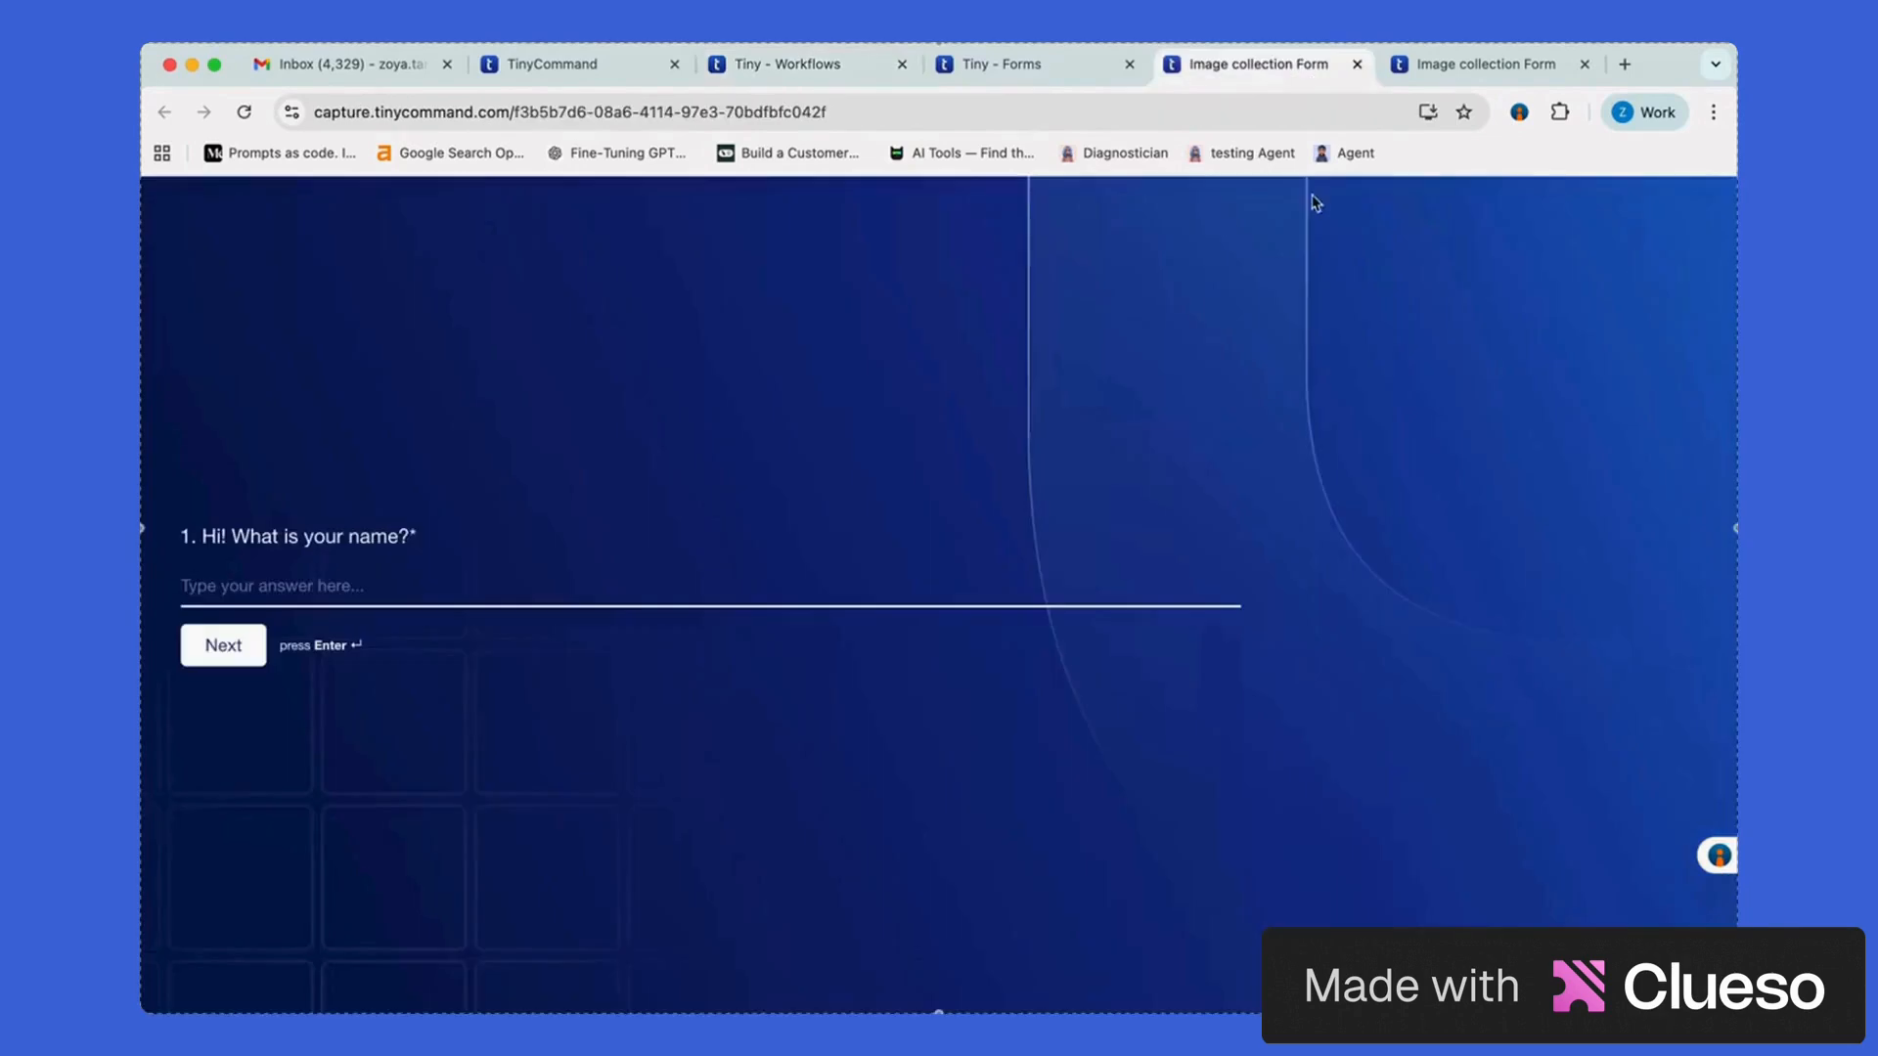
# Close the duplicate Image collection Form tab and enter the user's name as the first answer
pyautogui.click(1494, 63)
pyautogui.click(1584, 64)
pyautogui.write('Dinal')
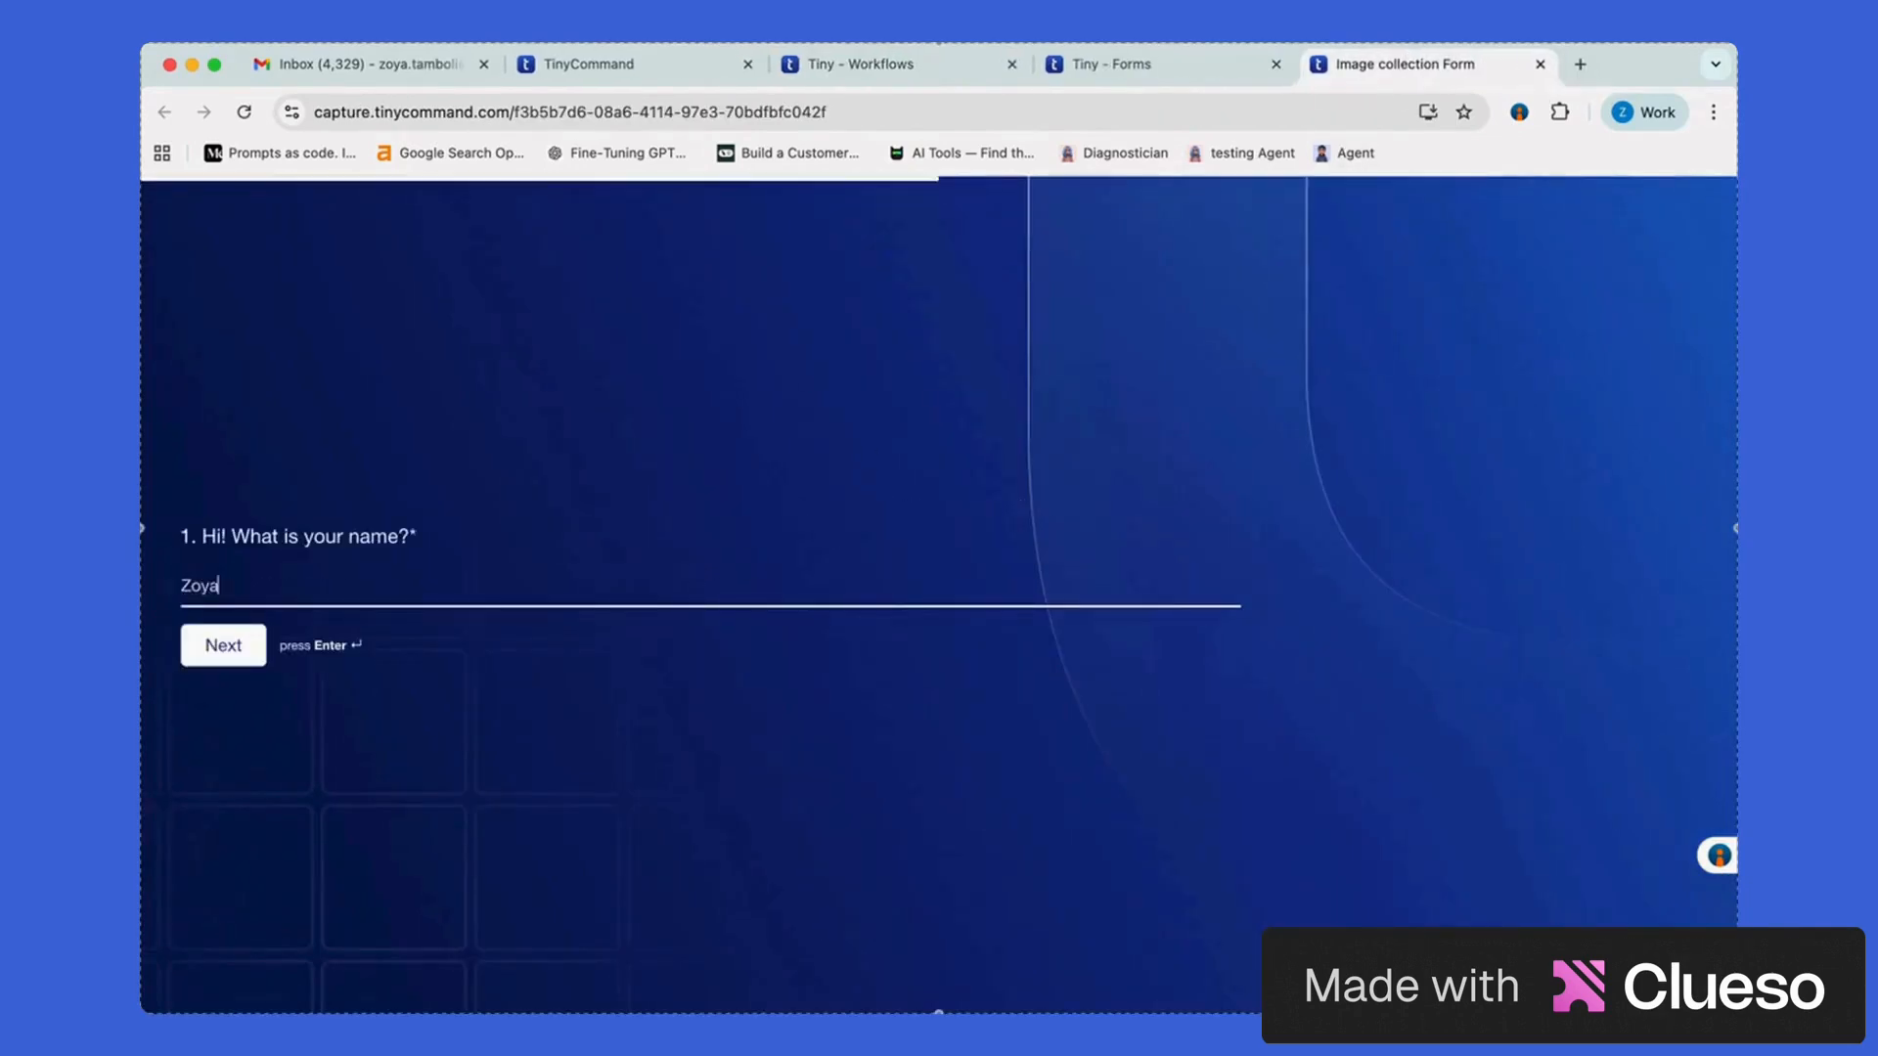
pyautogui.press('Return')
# Attach Rockethub x tinycommand.png from Downloads, submit the form, and return to its confirmation page
pyautogui.click(786, 626)
pyautogui.scroll(-3, 872, 634)
pyautogui.doubleClick(847, 575)
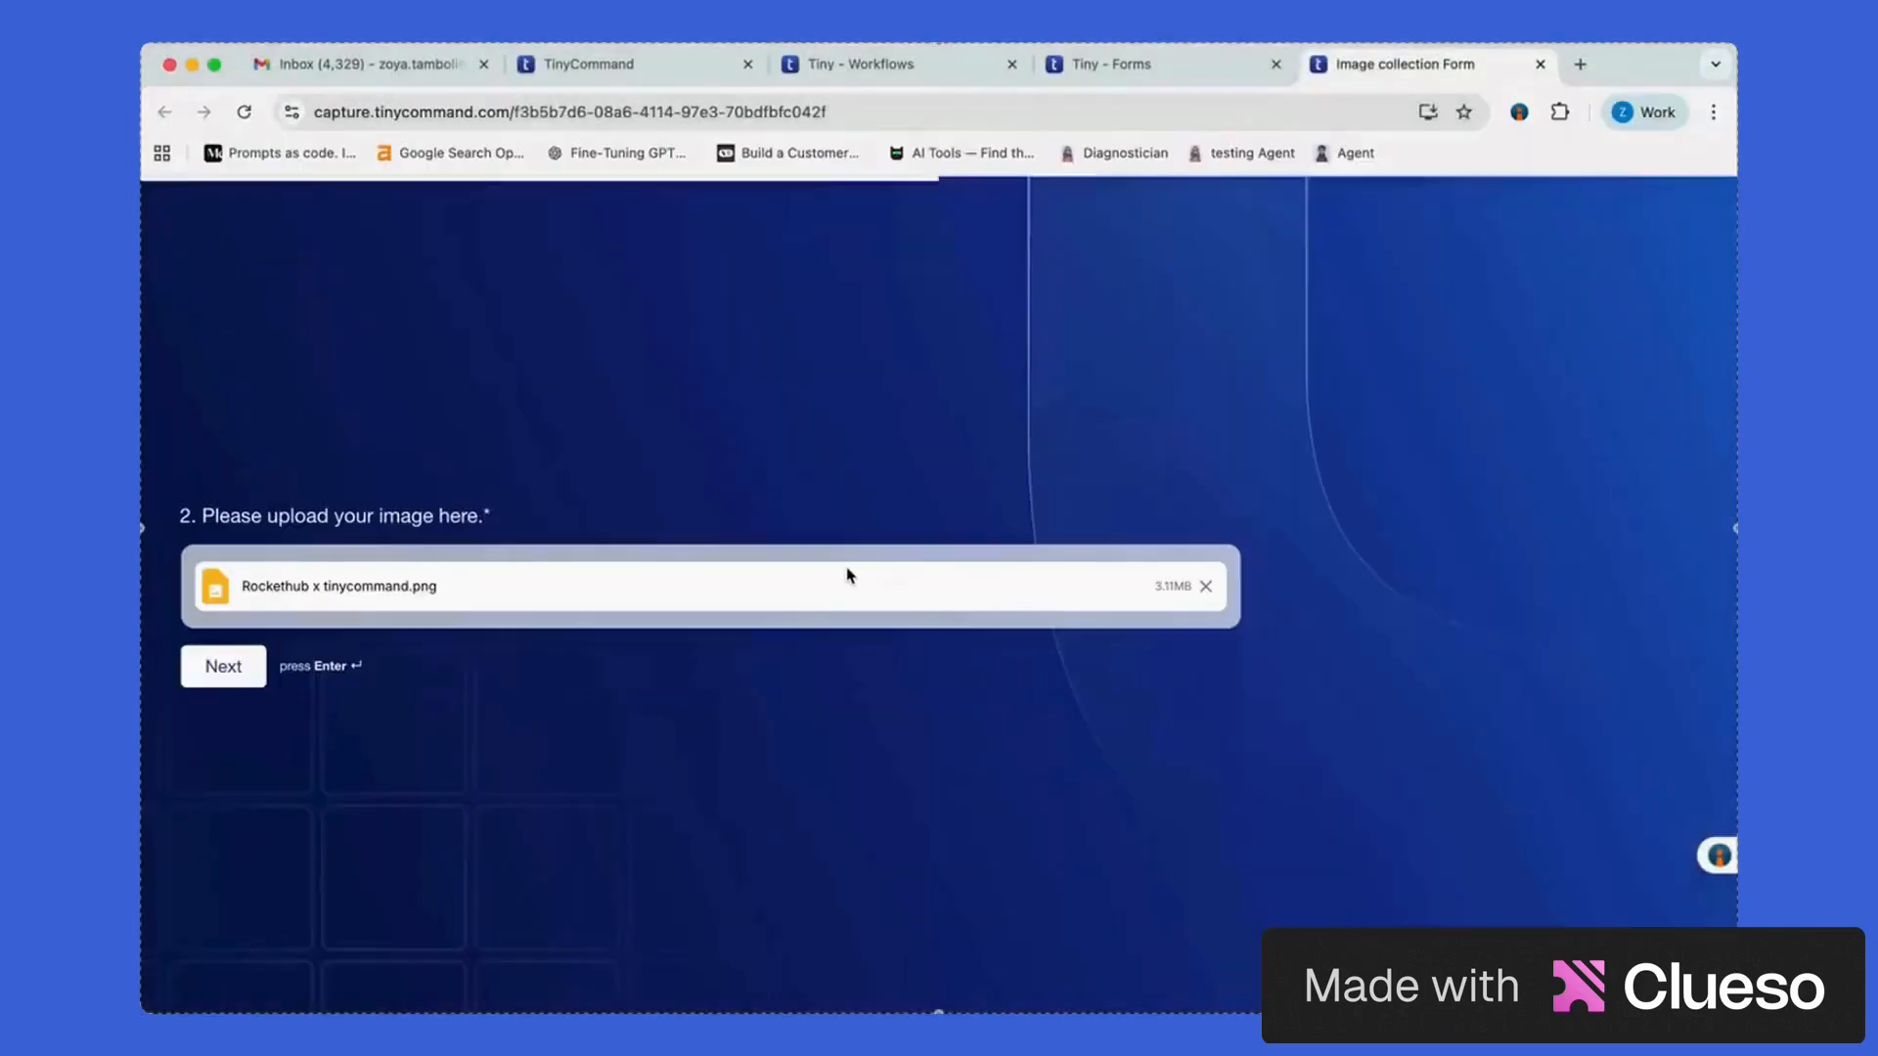
pyautogui.press('Return')
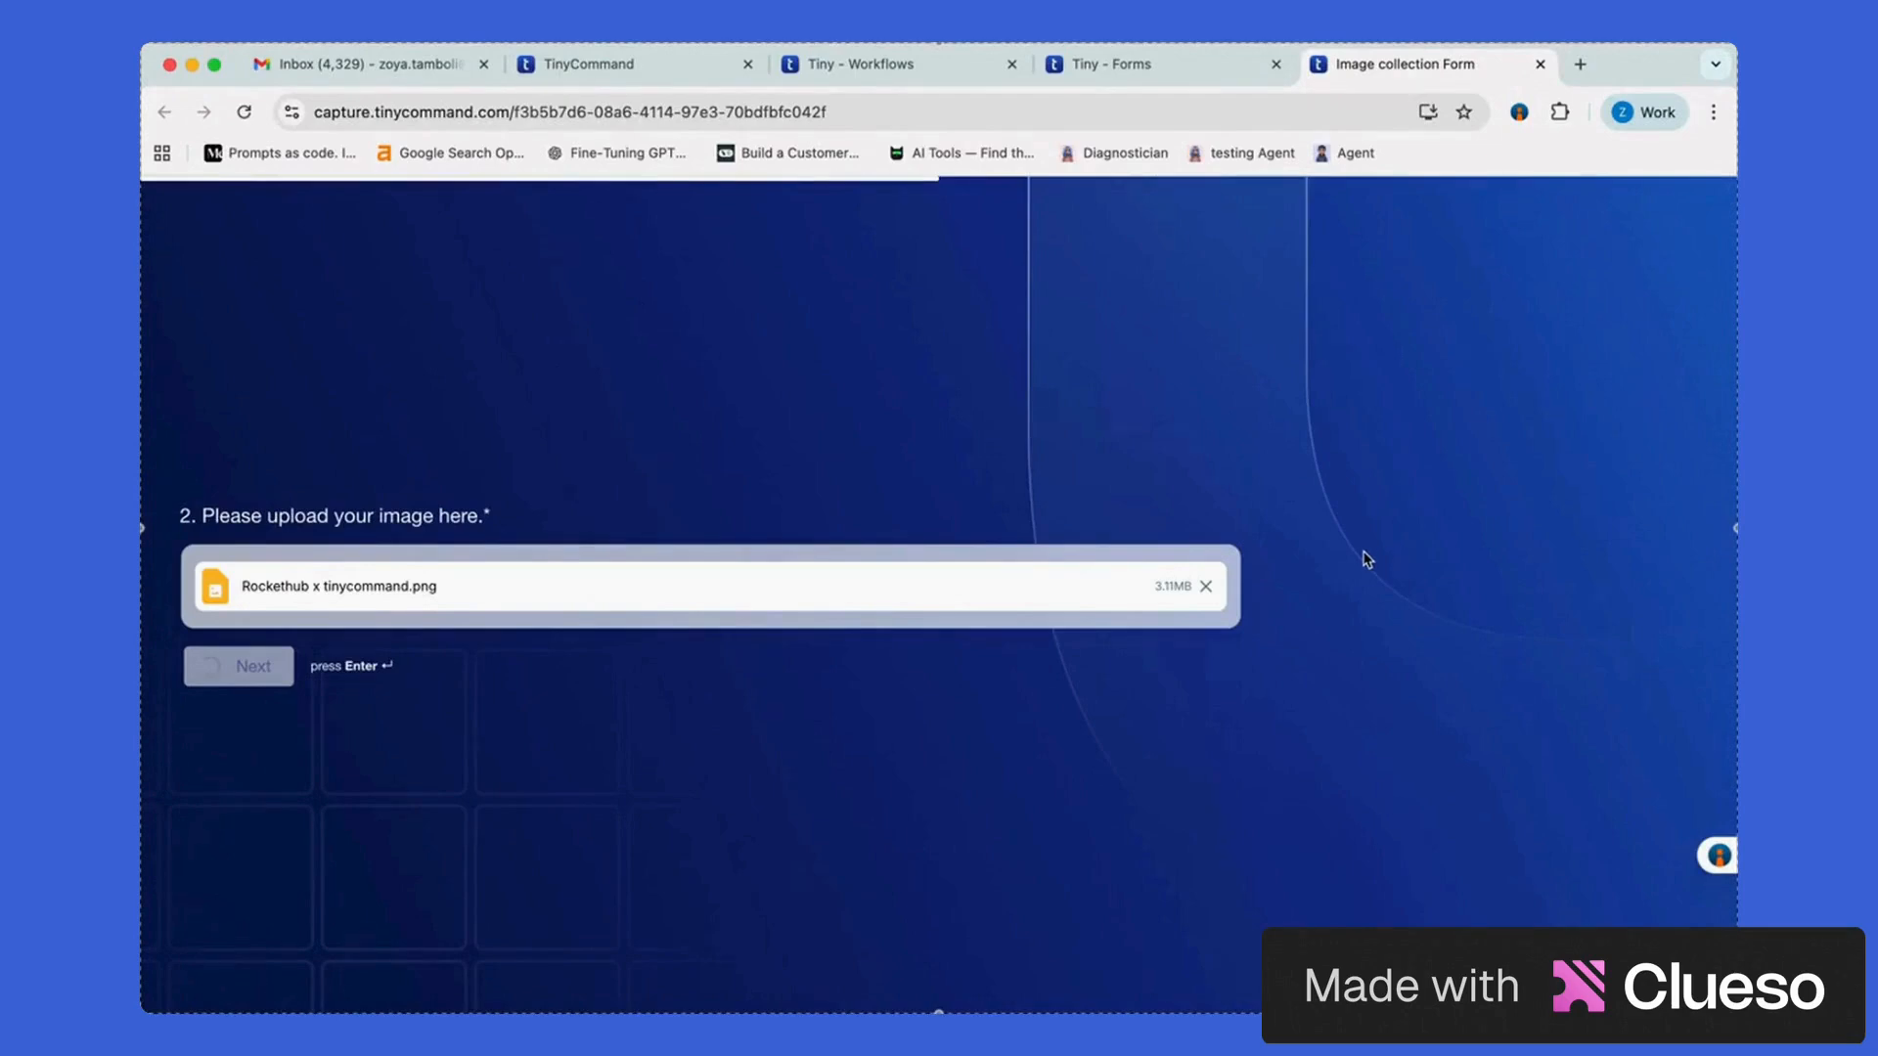
pyautogui.hotkey('ctrl', 'Up')
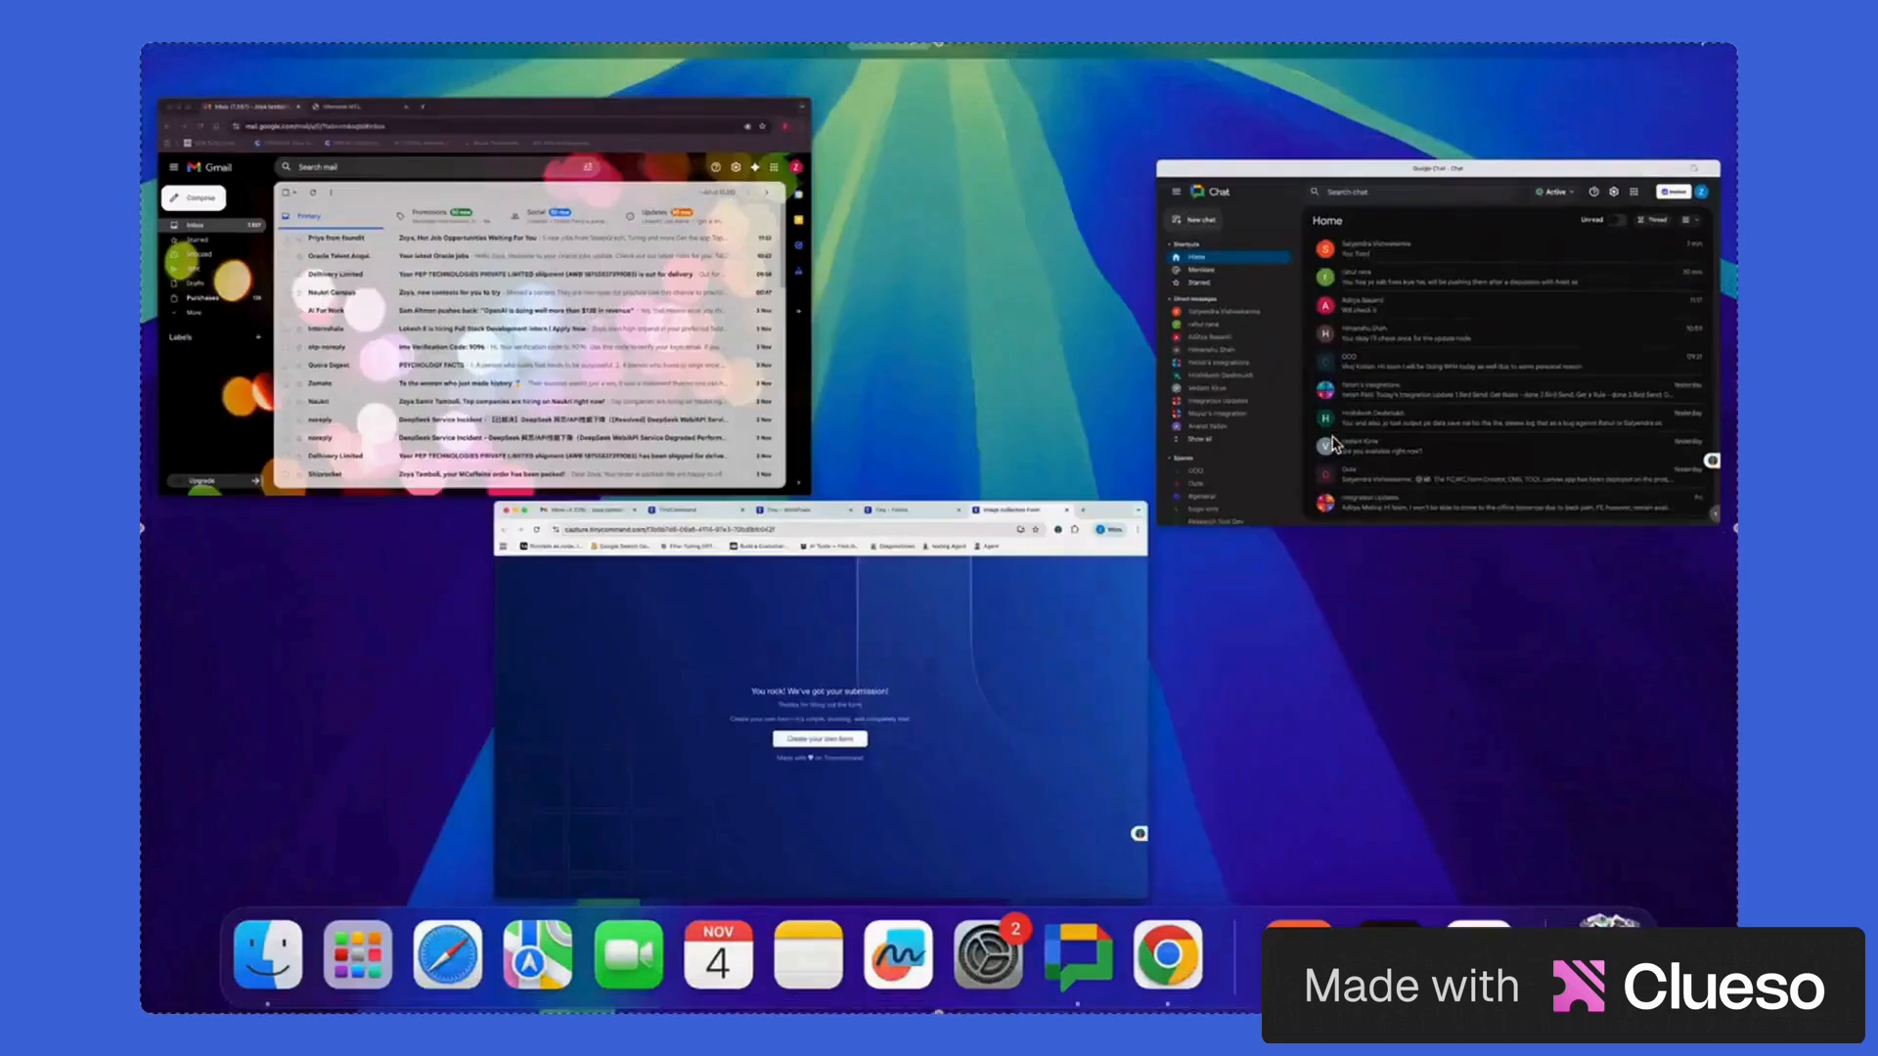
pyautogui.click(998, 662)
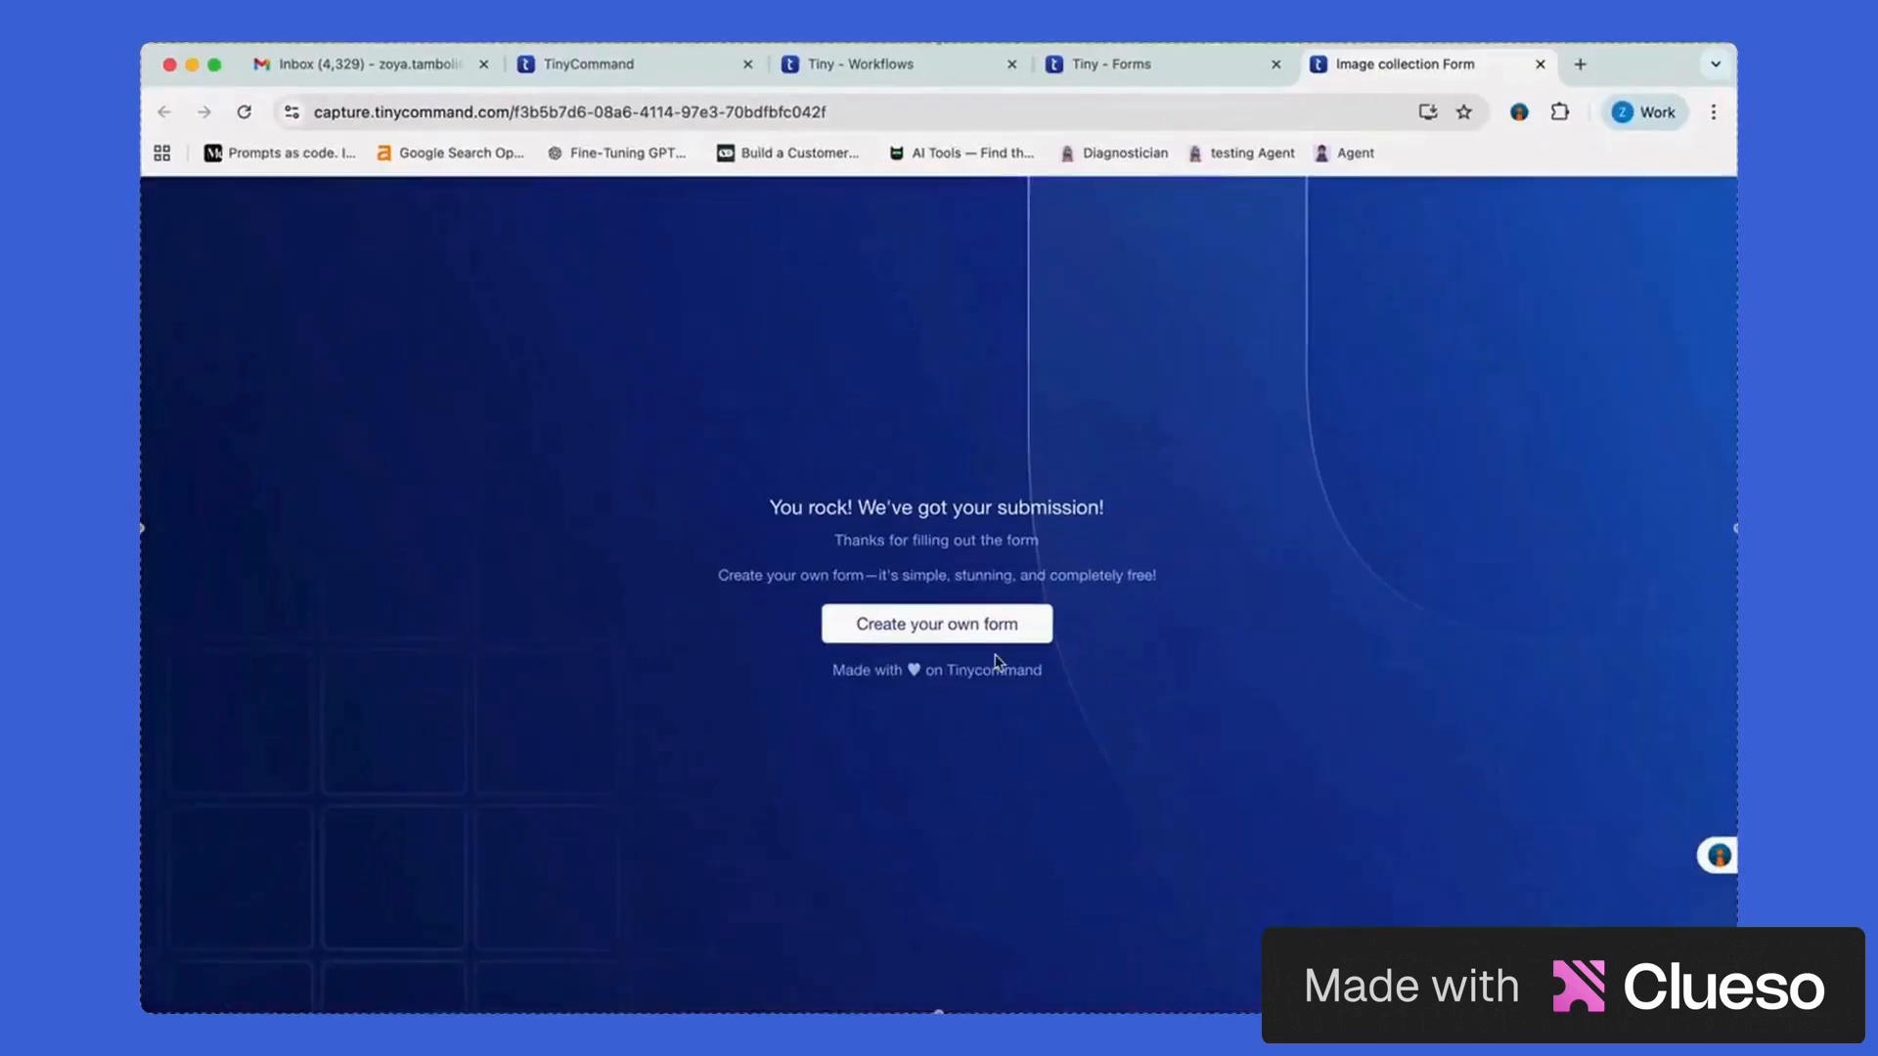
# Refresh Gmail, open the new HITL Request email, and follow its app-intervene review link
pyautogui.hotkey('ctrl', 'Up')
pyautogui.click(665, 418)
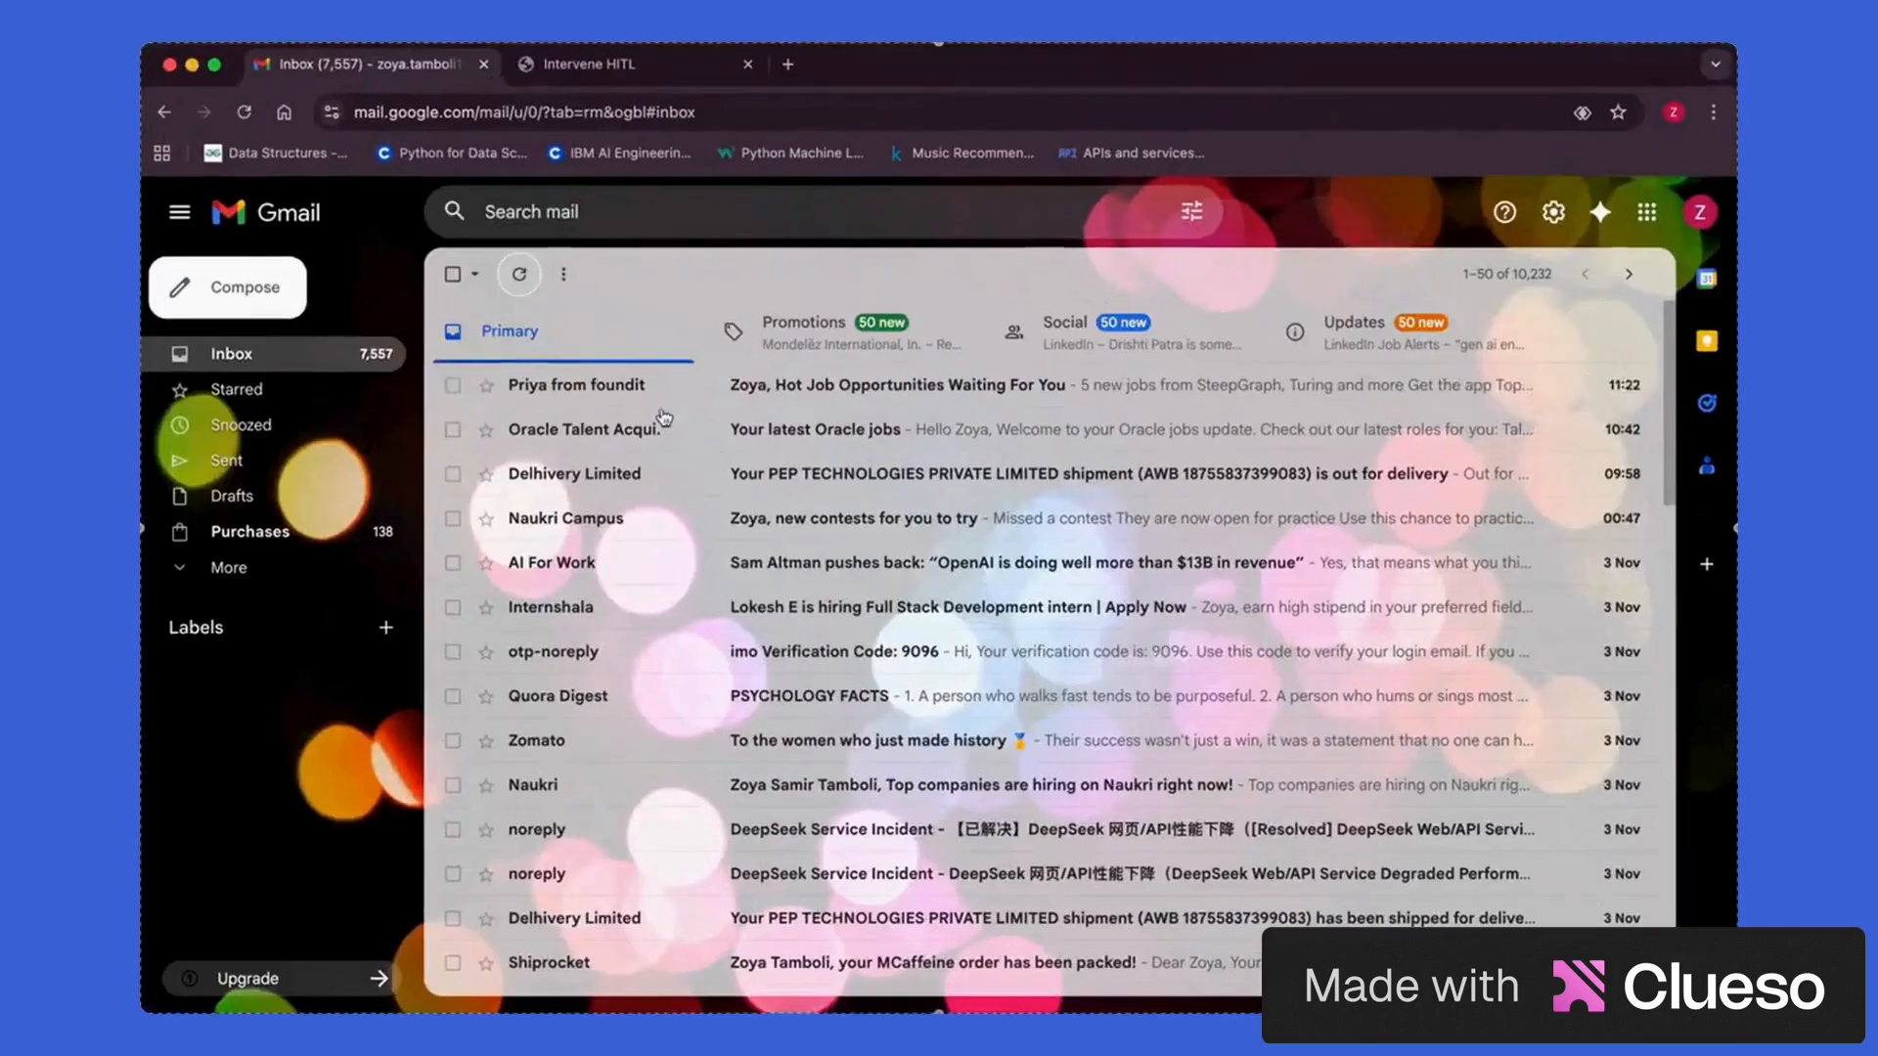
pyautogui.click(516, 281)
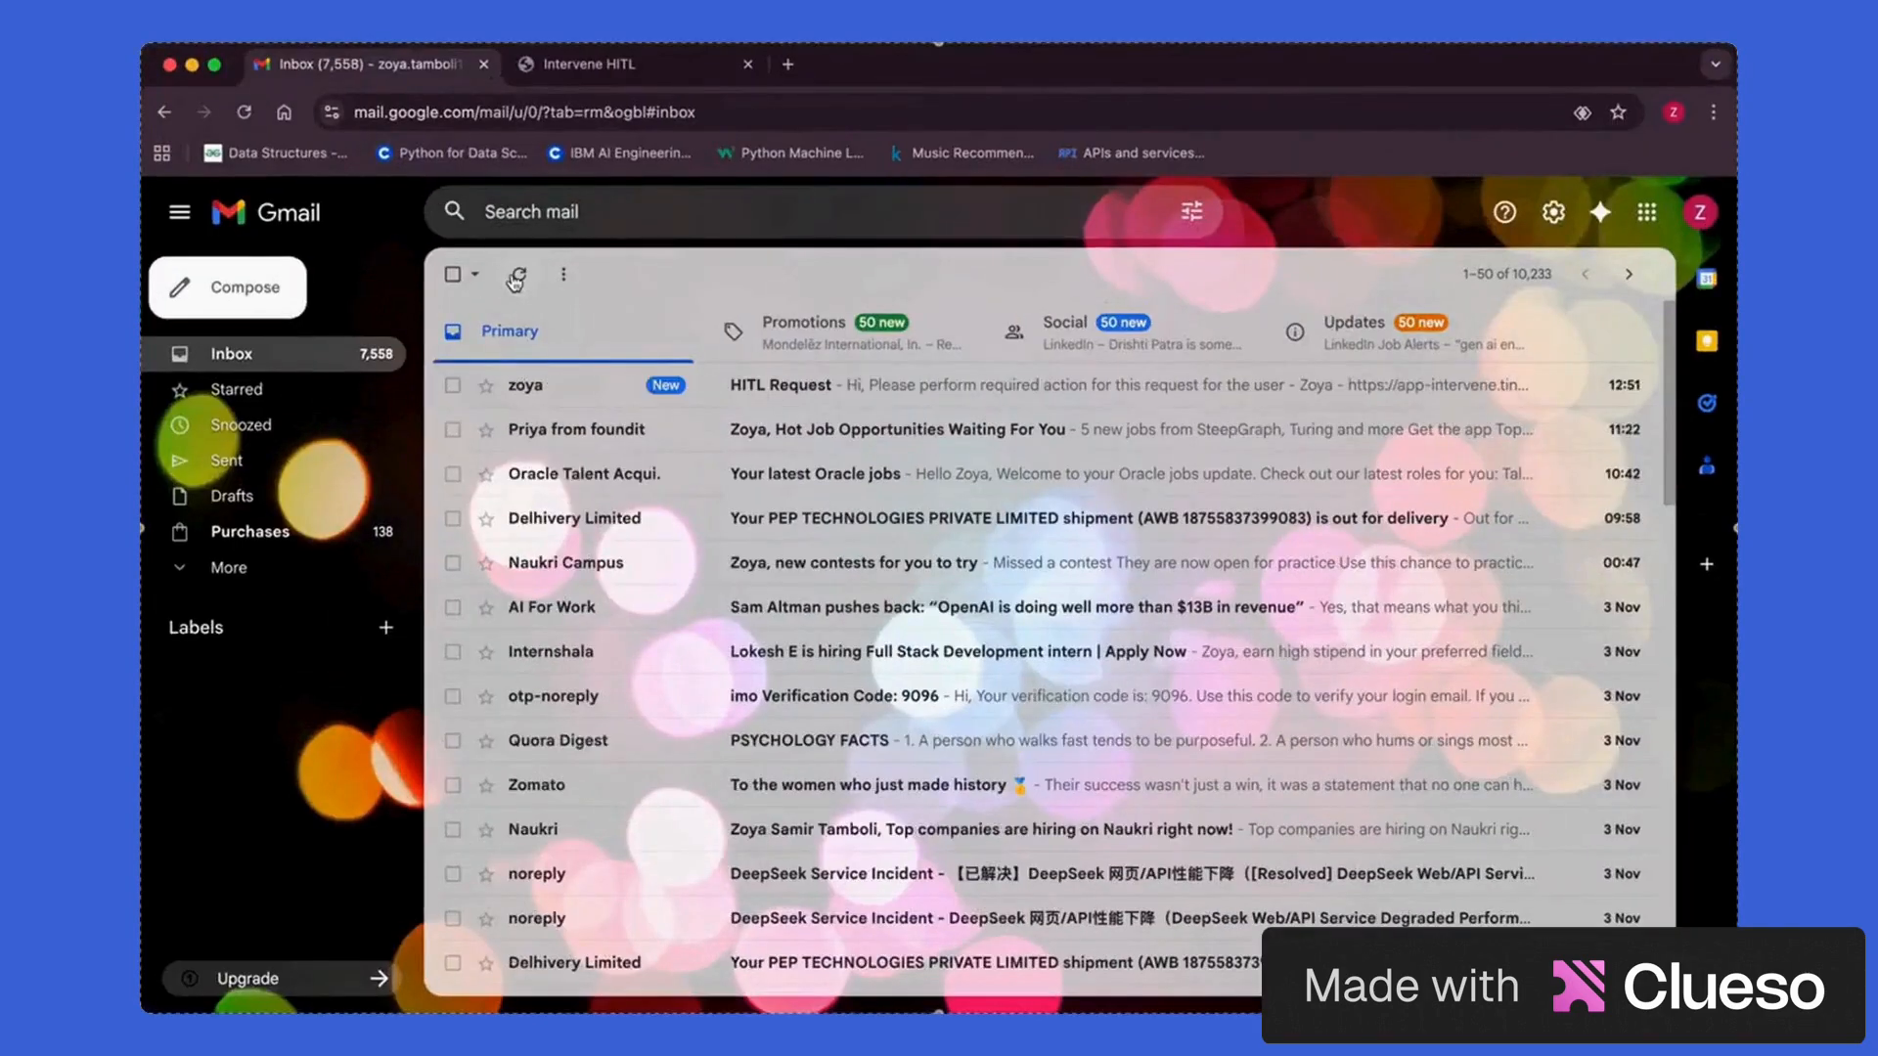
pyautogui.click(866, 390)
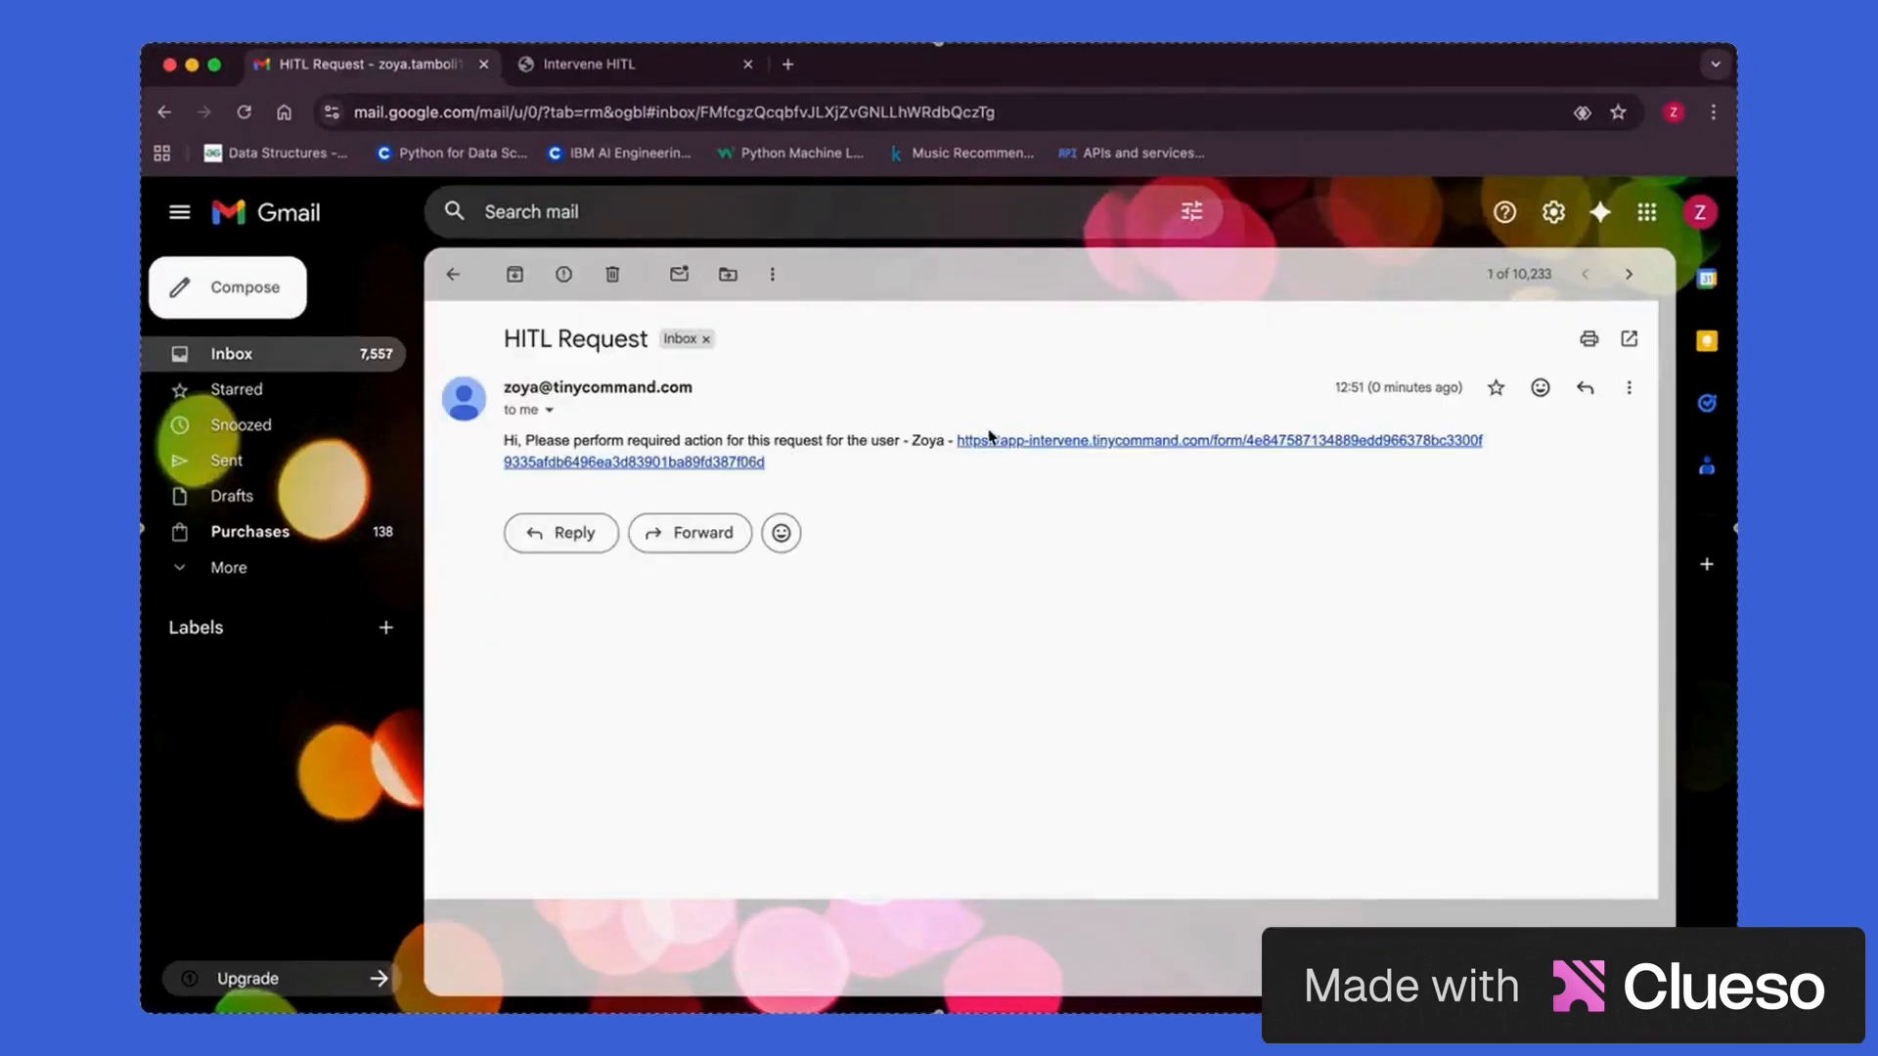
pyautogui.click(1131, 450)
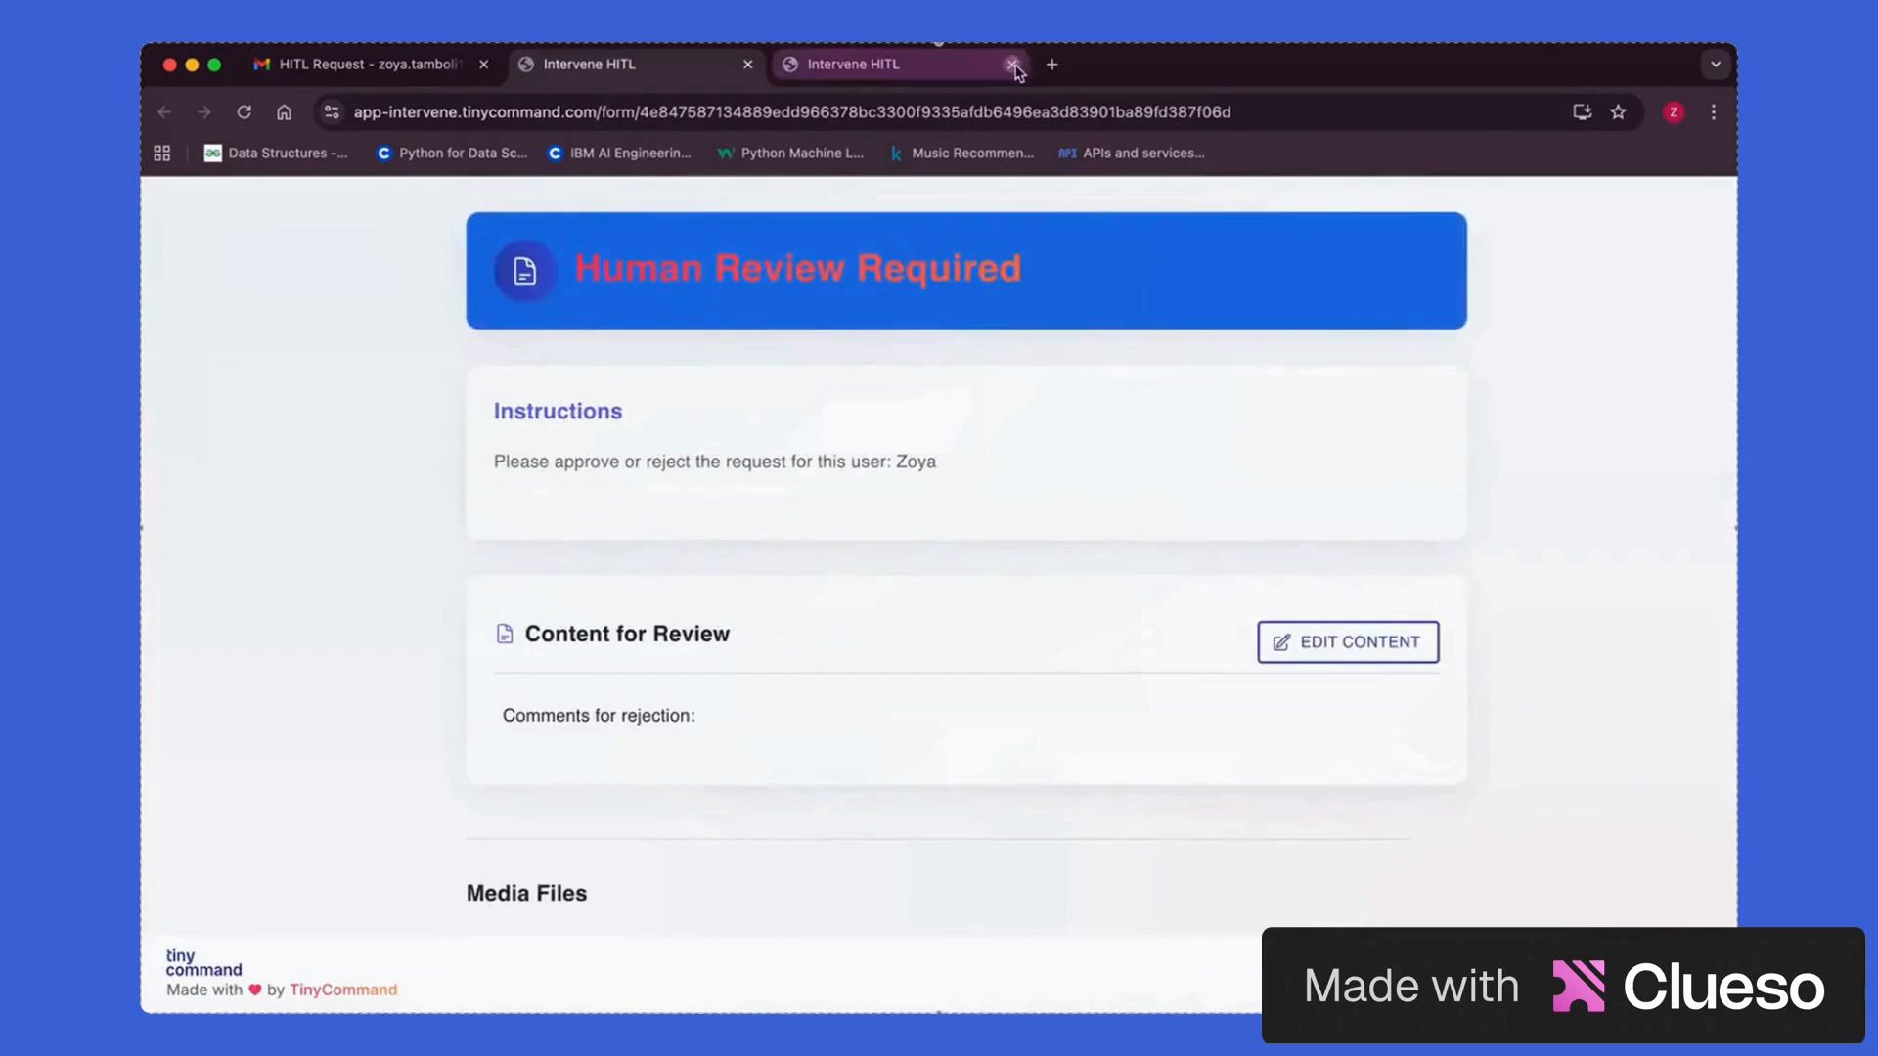
# Read through the approve-or-reject instructions on the Human Review Required page
pyautogui.scroll(-5, 976, 526)
pyautogui.scroll(5, 976, 526)
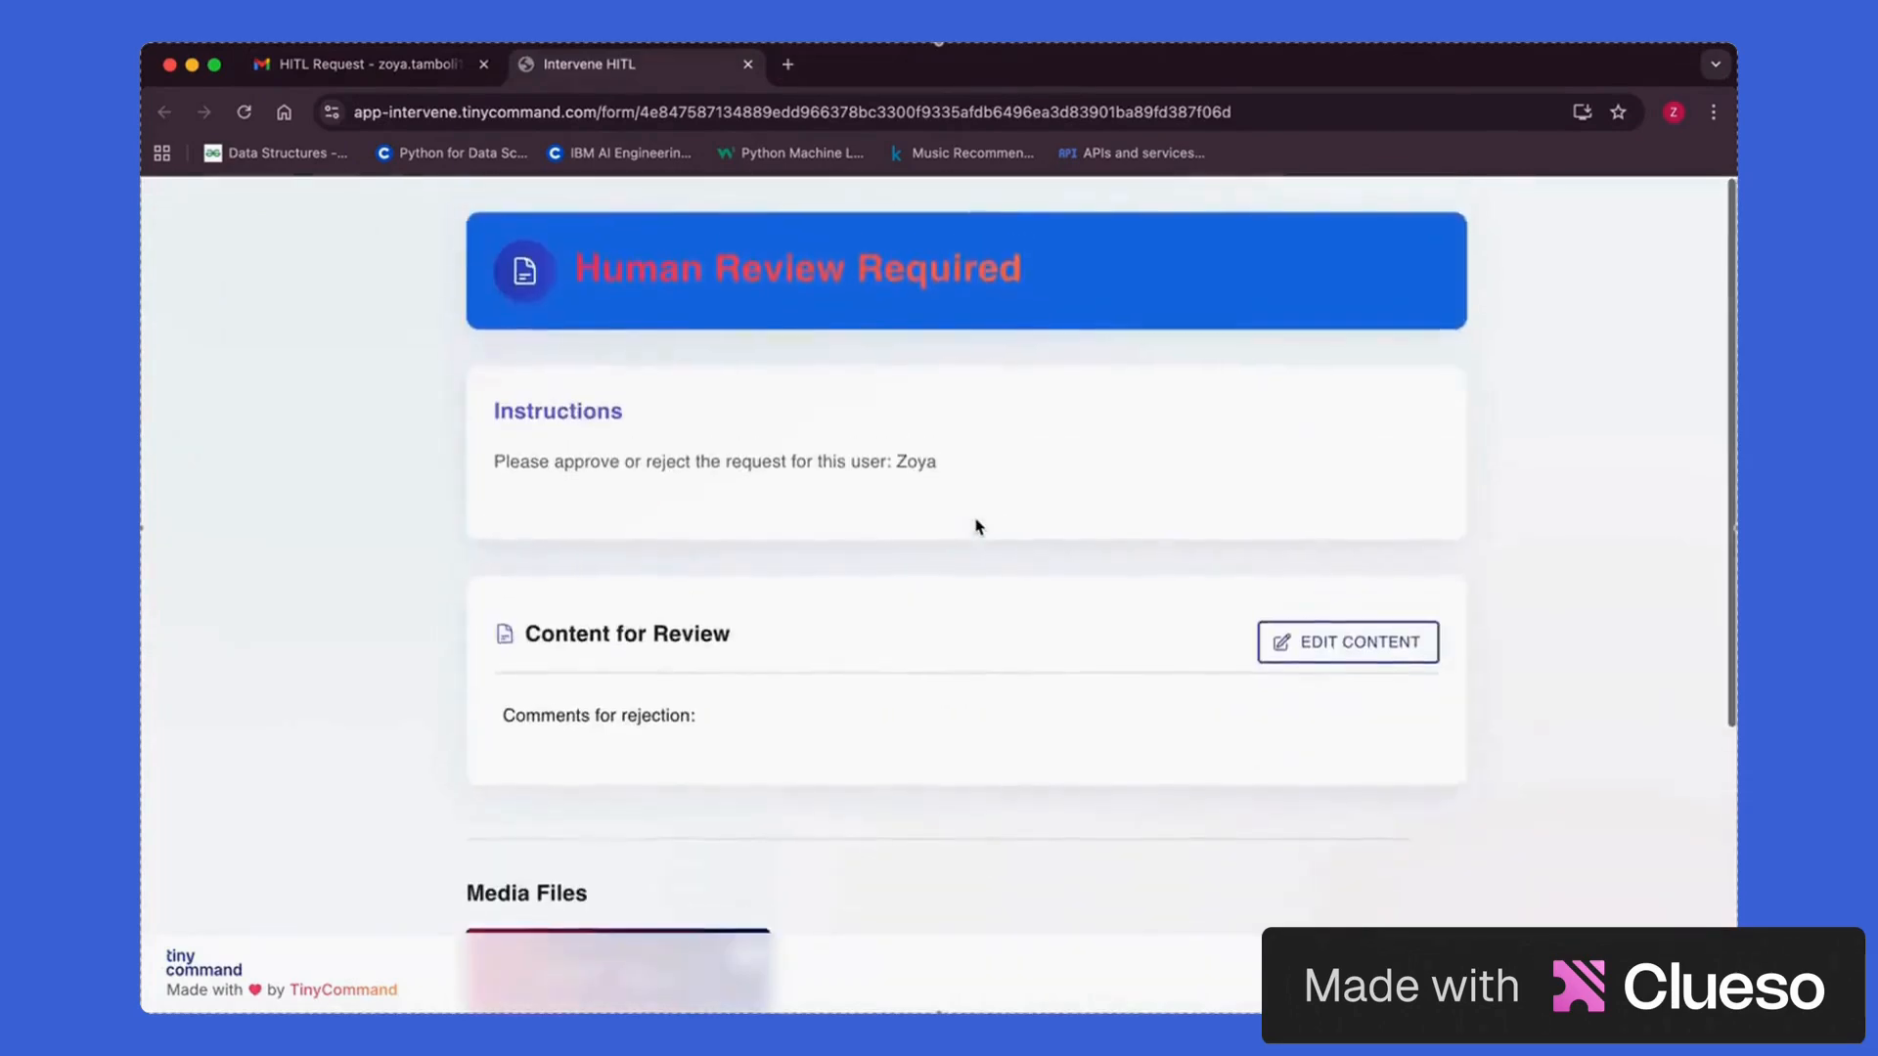
pyautogui.scroll(-3, 976, 527)
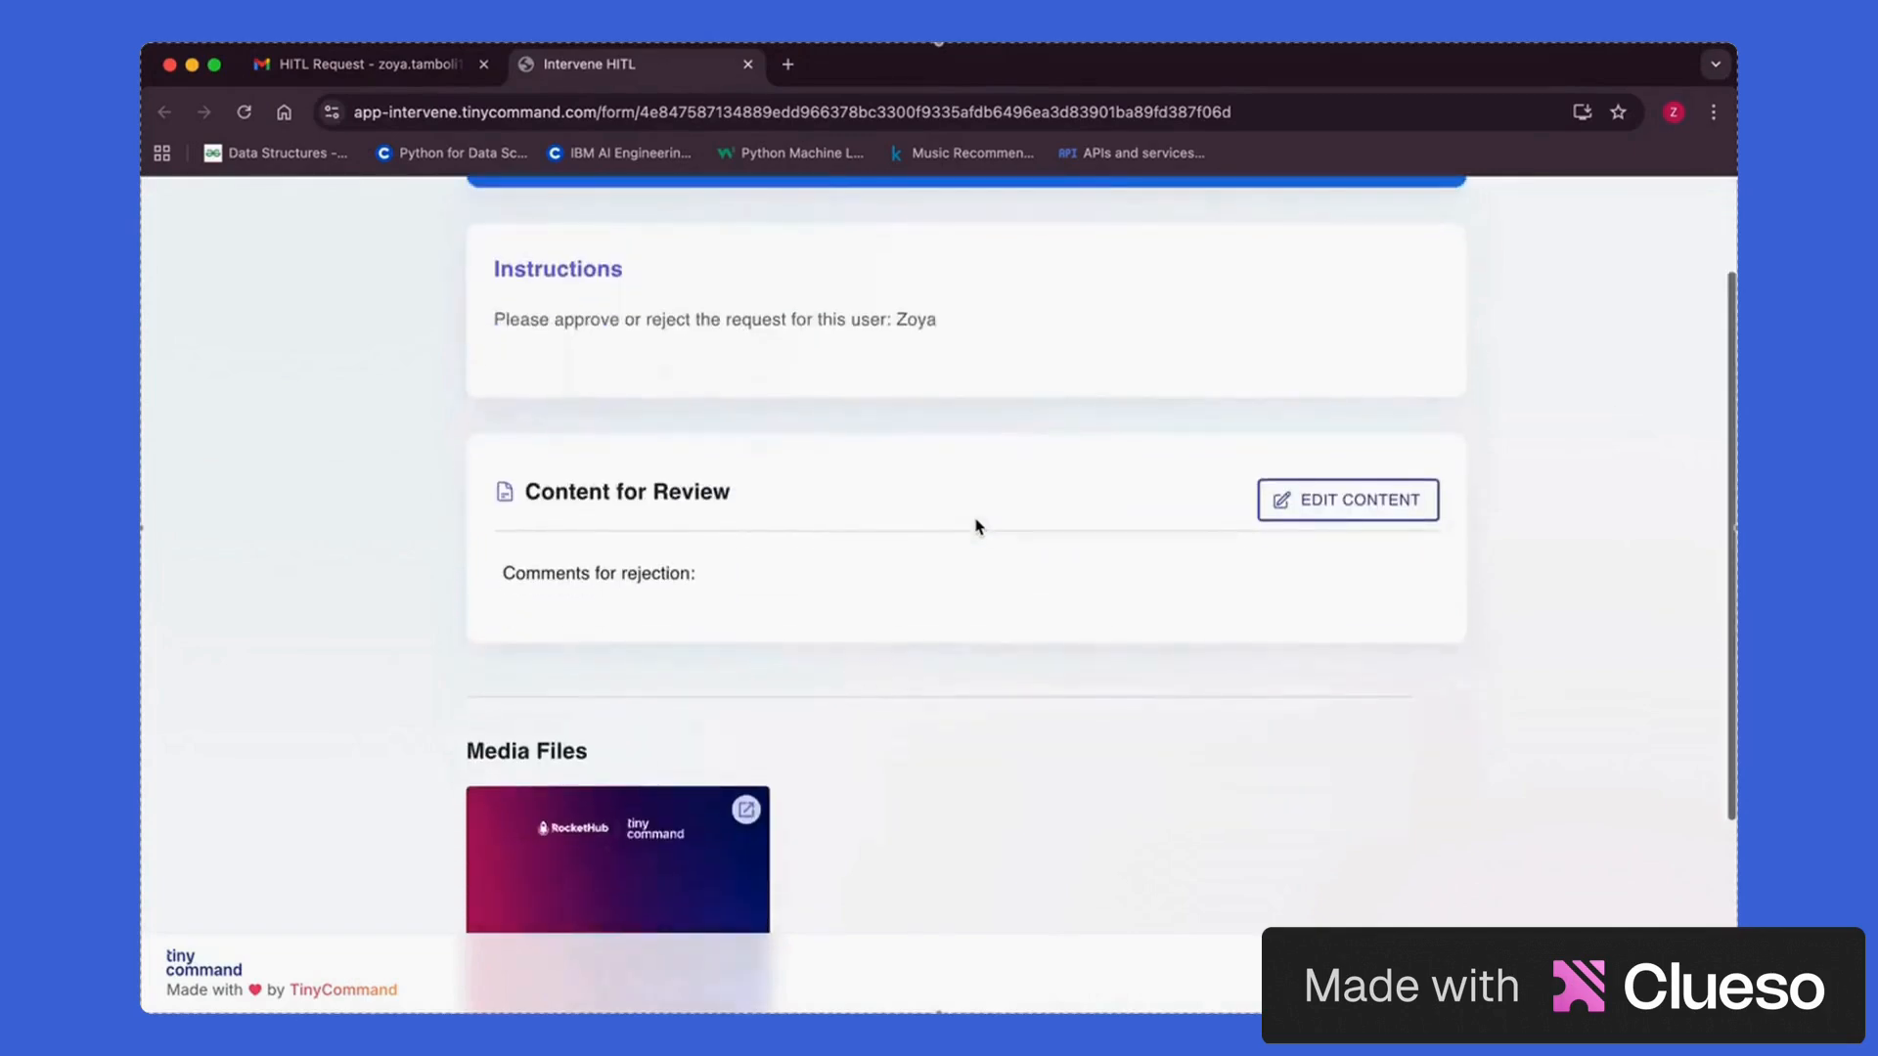
pyautogui.scroll(3, 976, 526)
pyautogui.moveTo(491, 464); pyautogui.dragTo(973, 469)
pyautogui.click(974, 472)
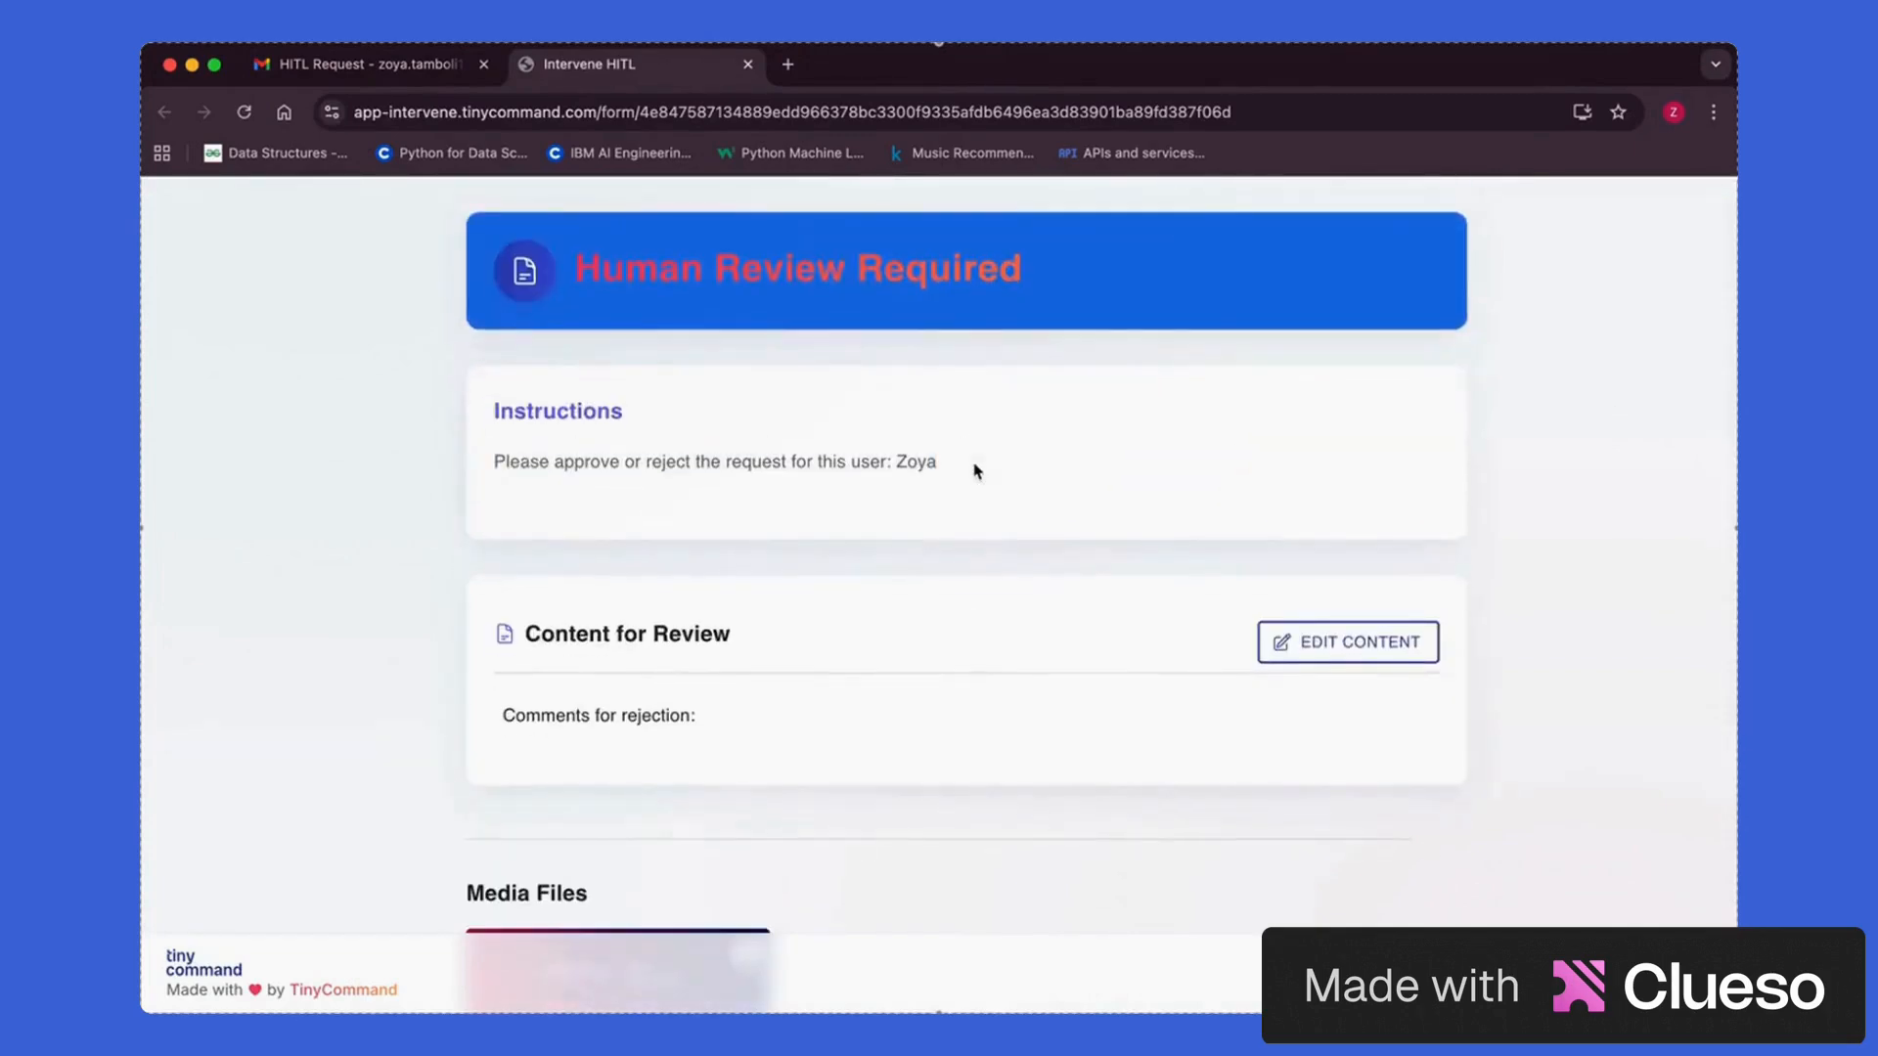
pyautogui.moveTo(497, 467); pyautogui.dragTo(1039, 489)
pyautogui.click(1004, 512)
pyautogui.scroll(-1, 1004, 512)
pyautogui.scroll(-1, 974, 371)
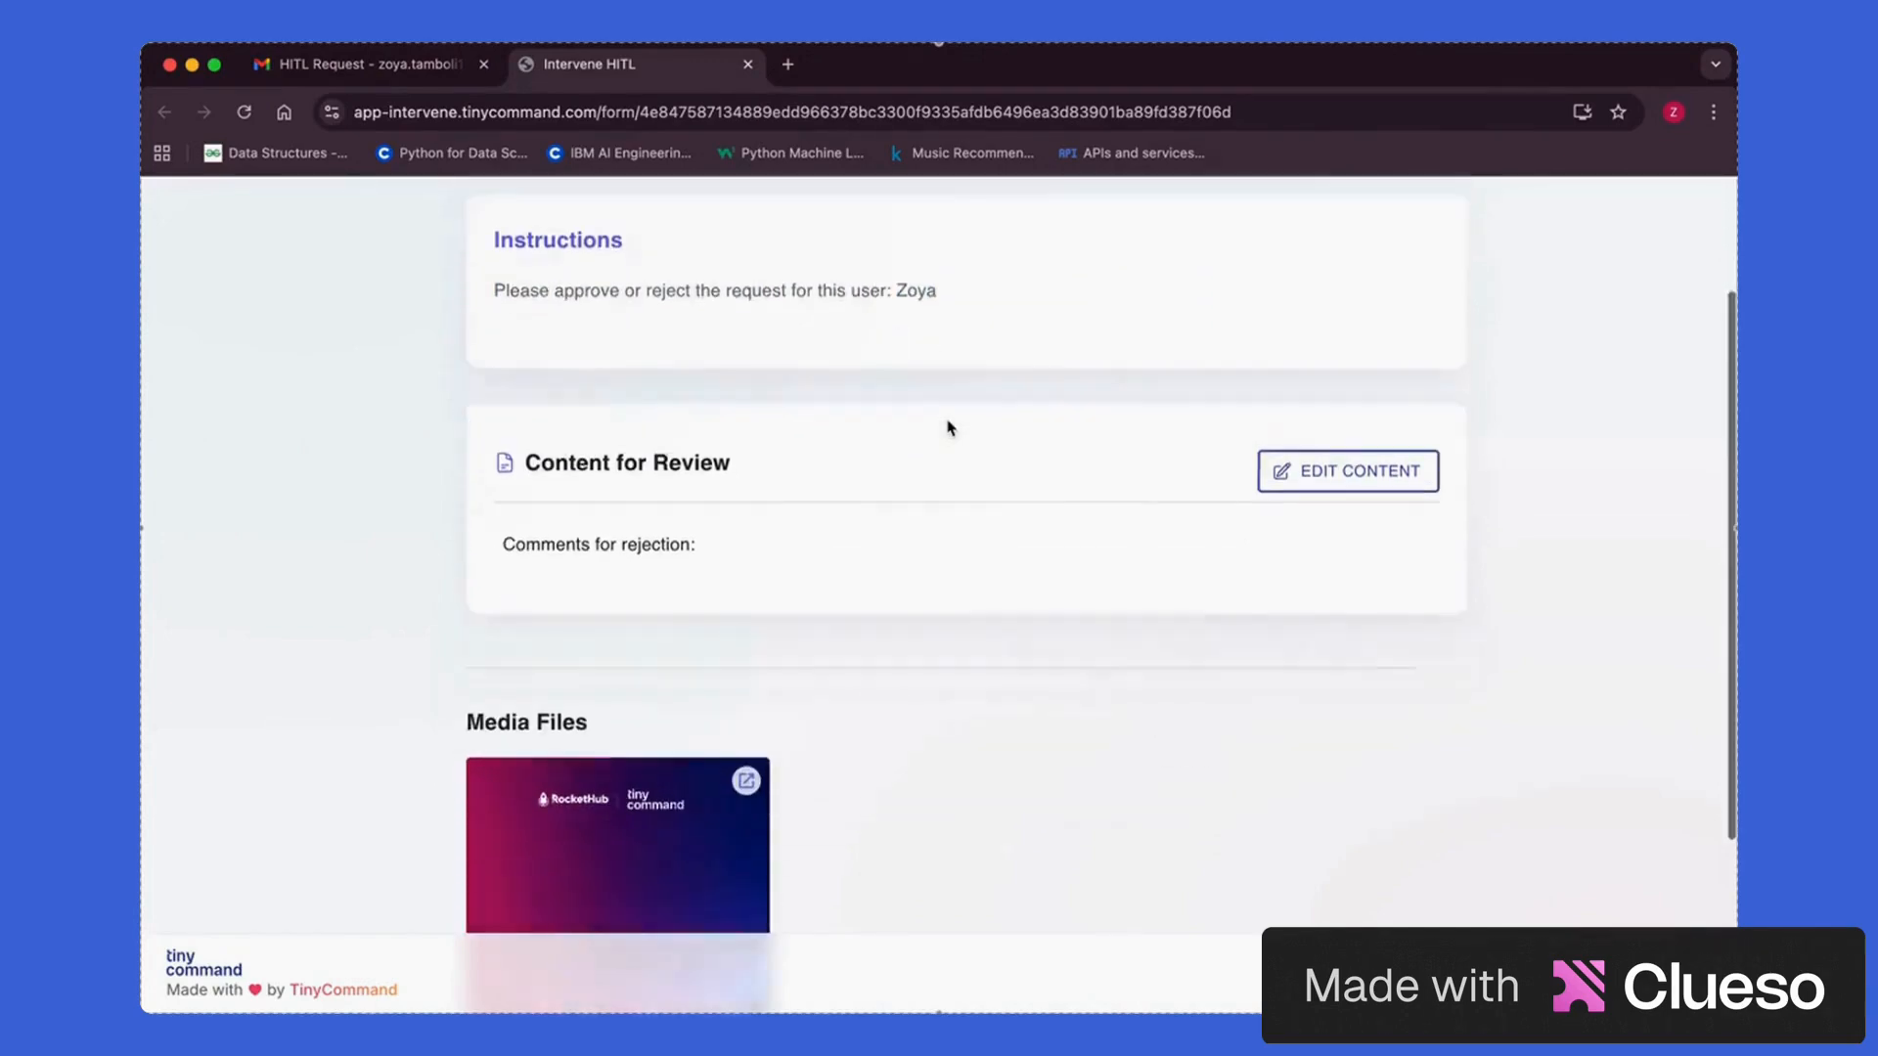
pyautogui.scroll(2, 948, 424)
pyautogui.scroll(-1, 794, 764)
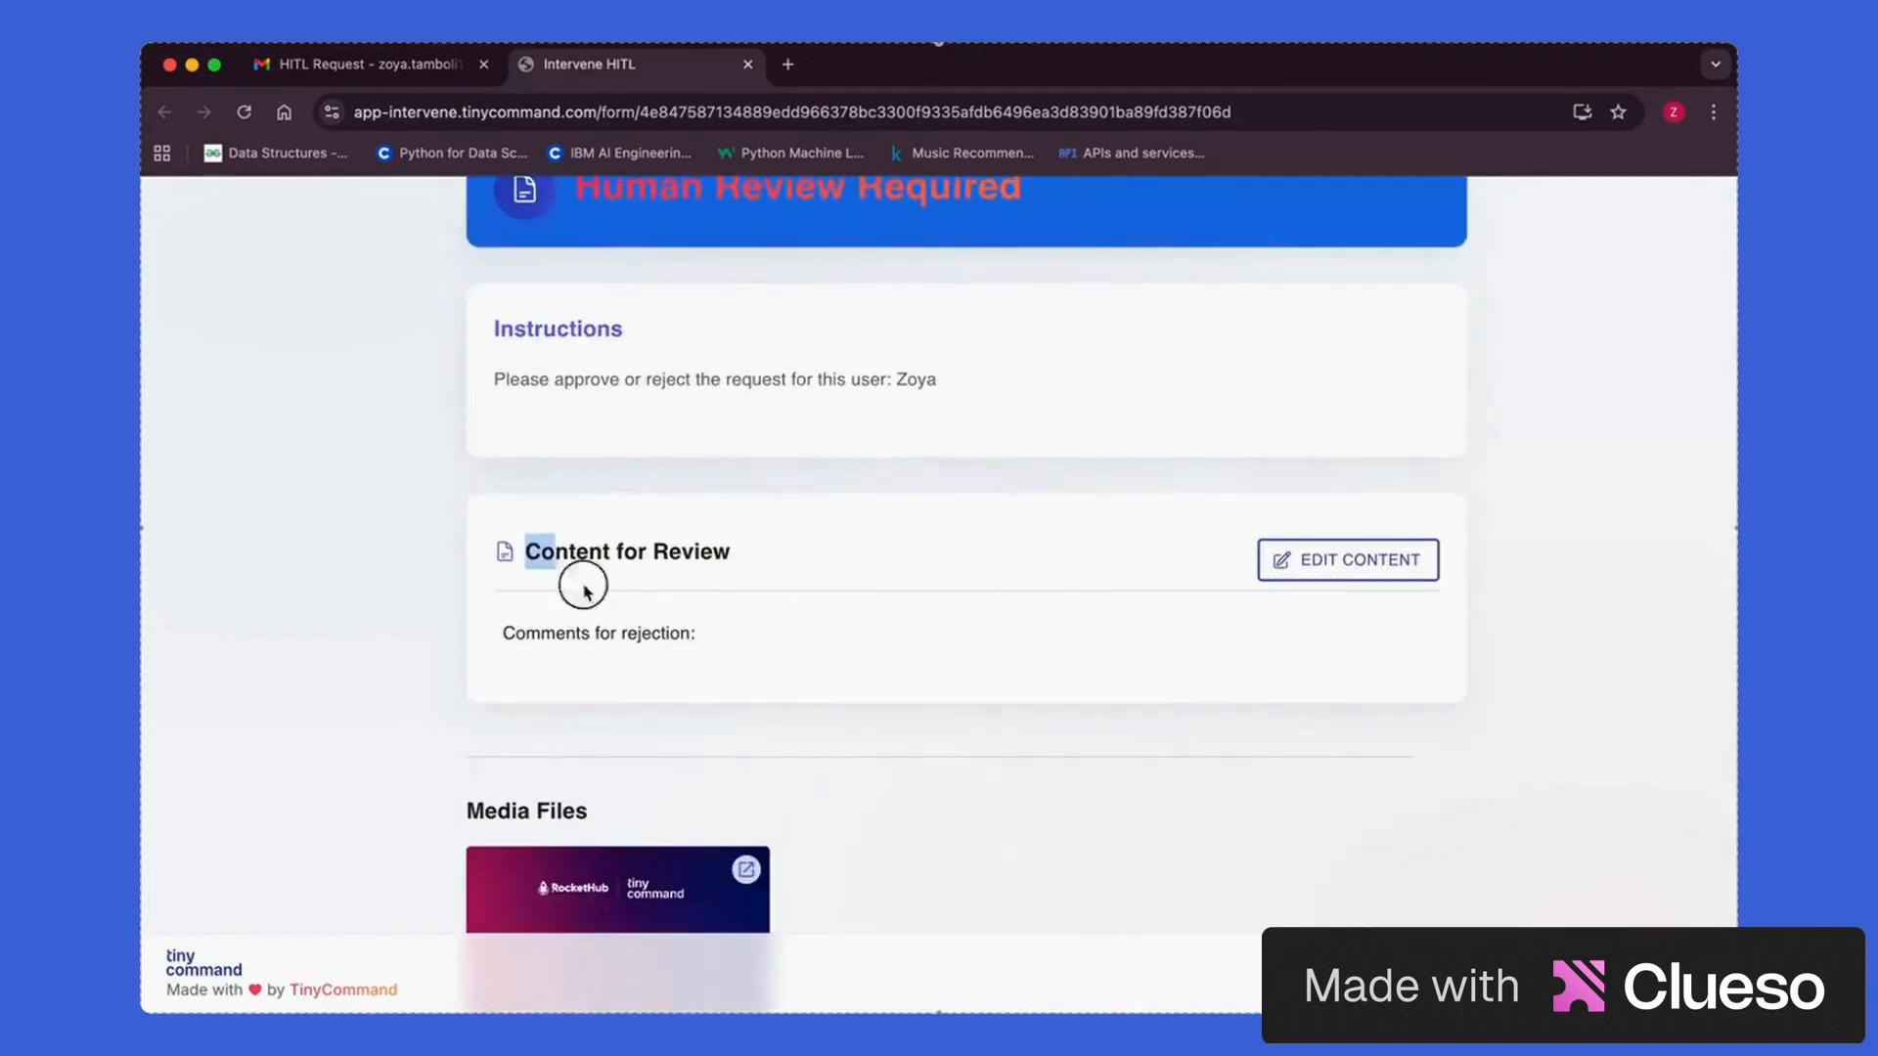
pyautogui.scroll(-1, 772, 659)
pyautogui.scroll(-2, 721, 578)
pyautogui.scroll(-1, 832, 577)
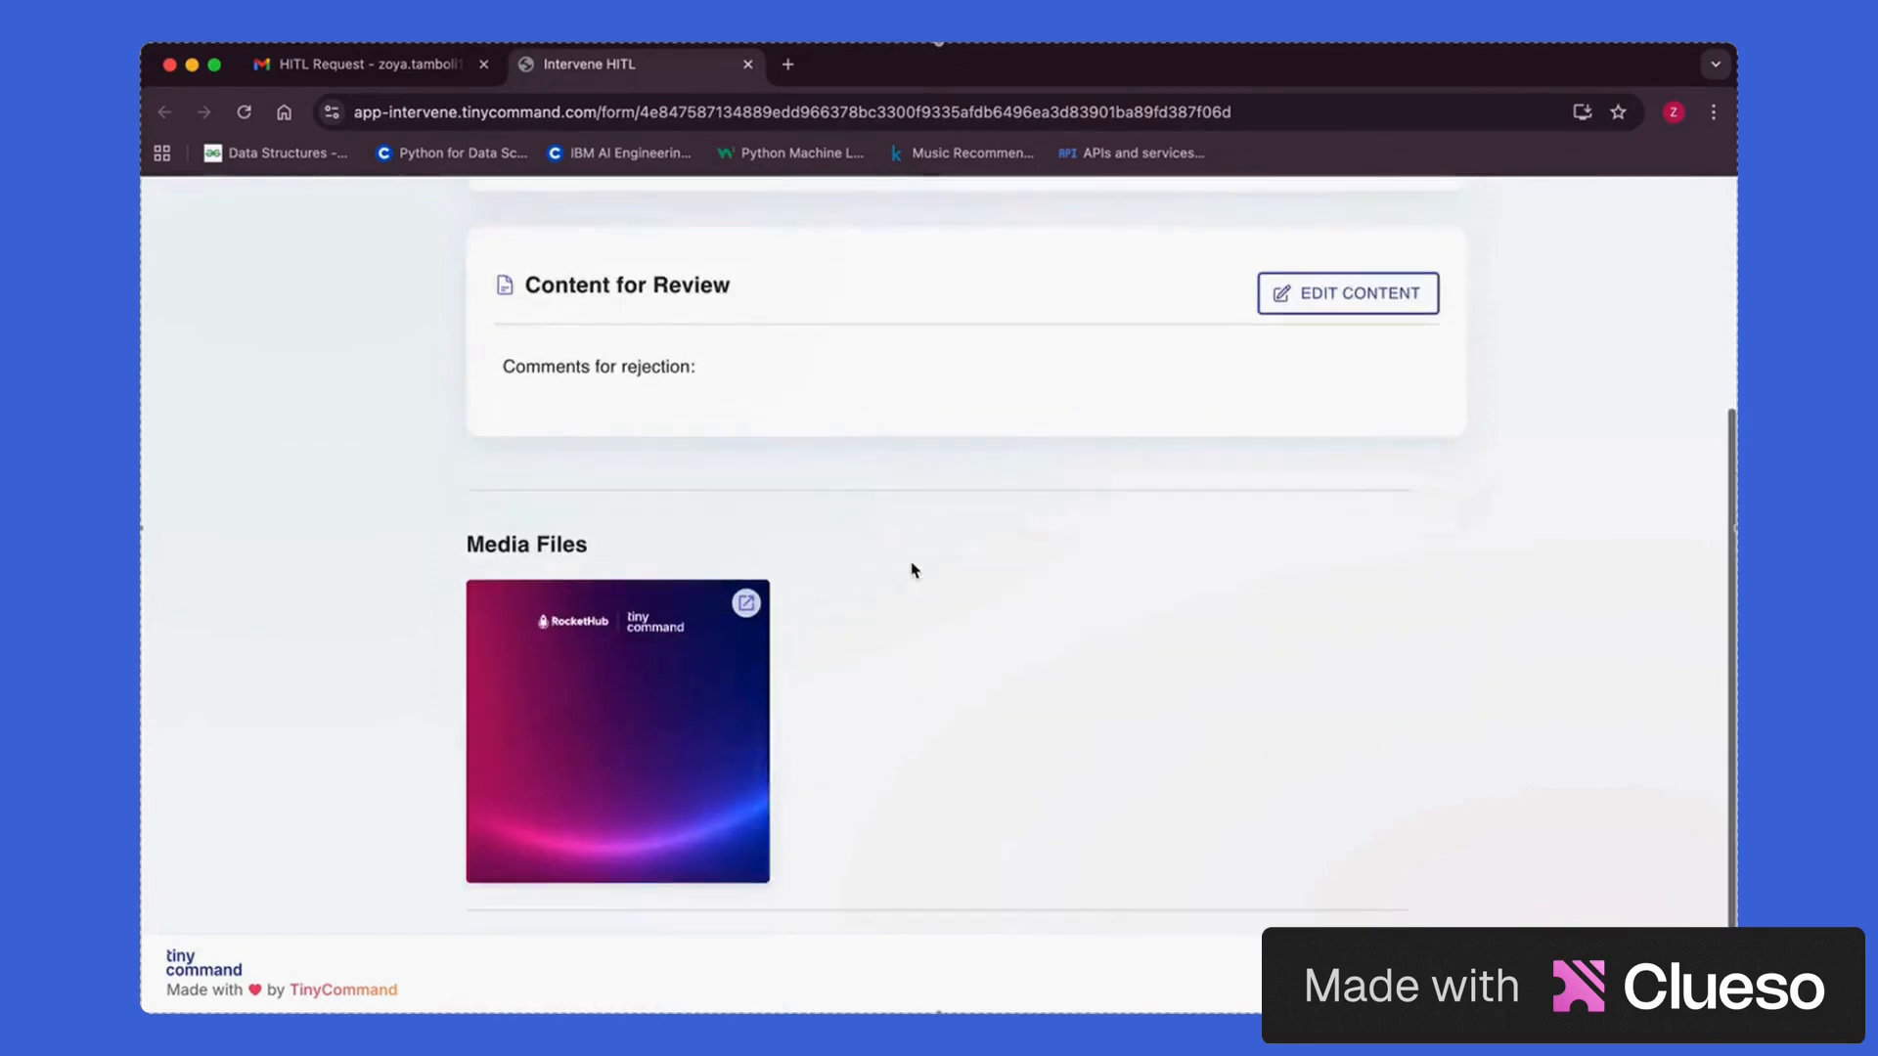
pyautogui.scroll(2, 842, 802)
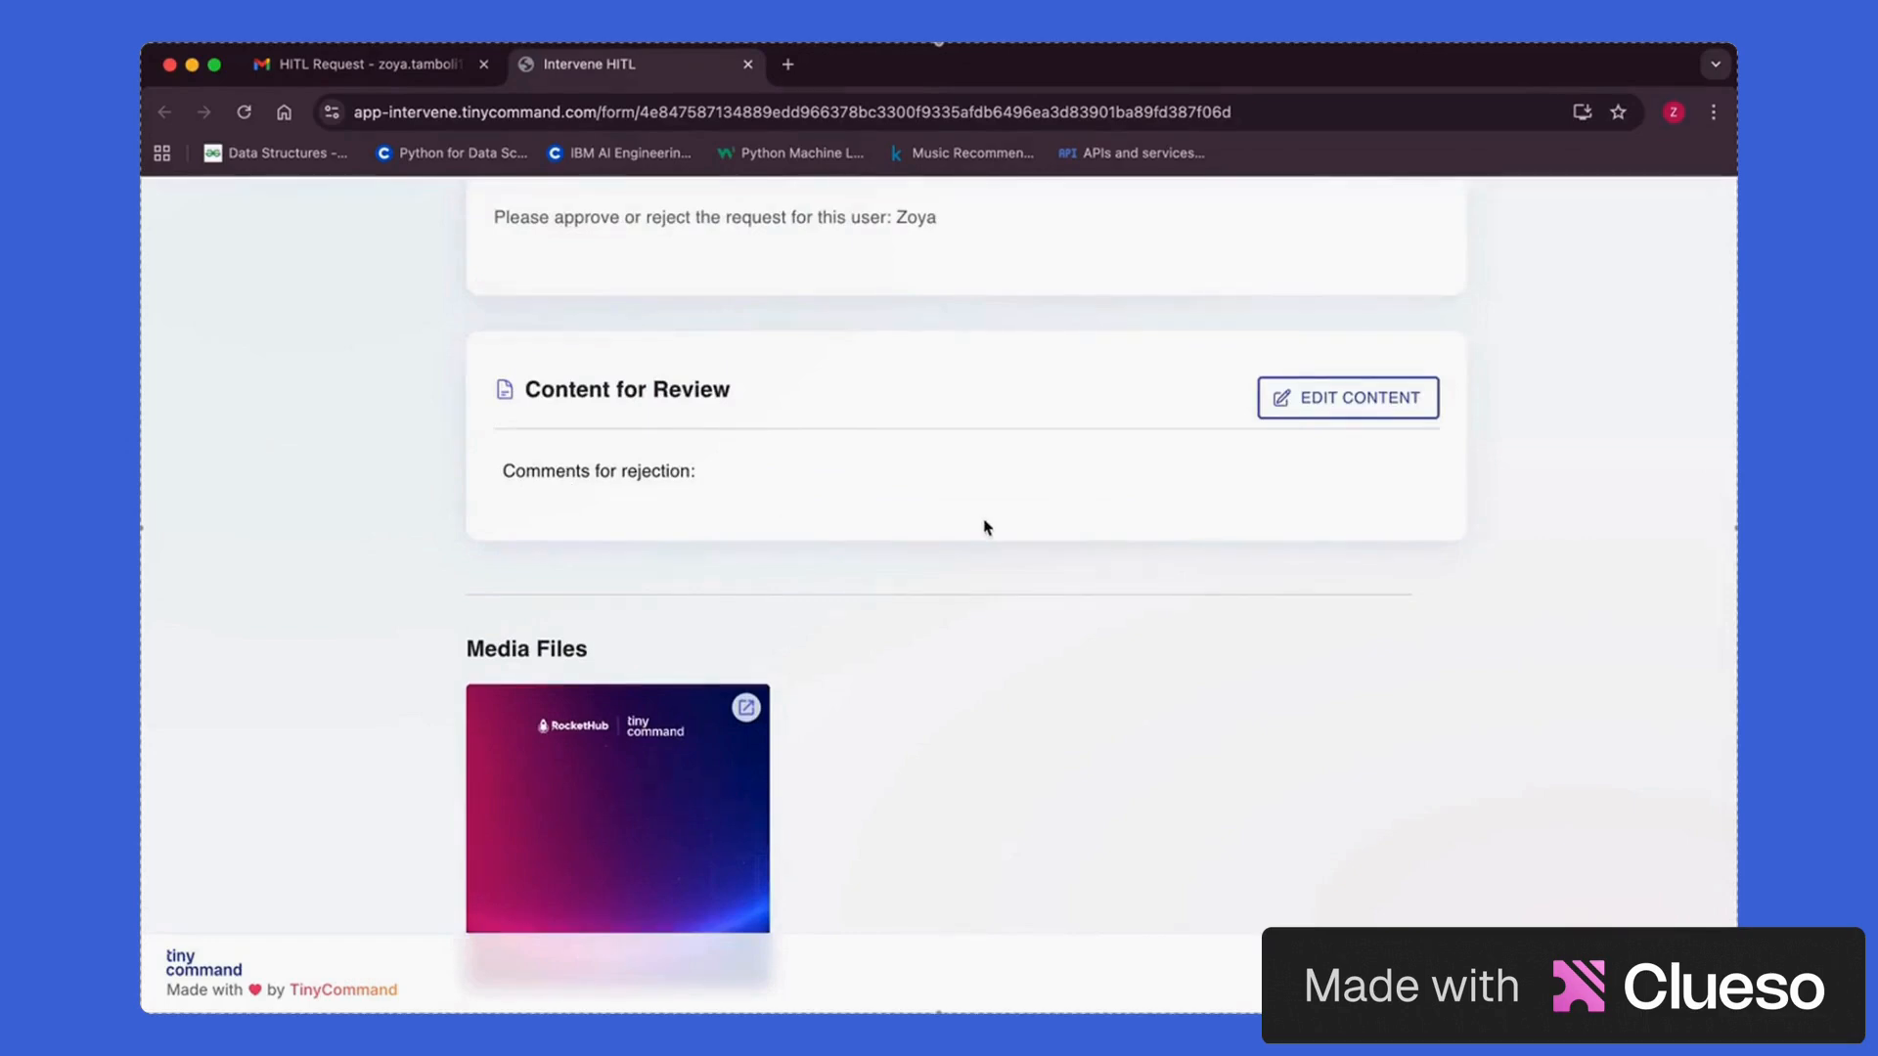
pyautogui.scroll(1, 988, 526)
pyautogui.scroll(-2, 855, 415)
pyautogui.scroll(2, 1363, 407)
# Open Edit Content, inspect the uploaded Media Files image at full size, then submit the review
pyautogui.click(1358, 407)
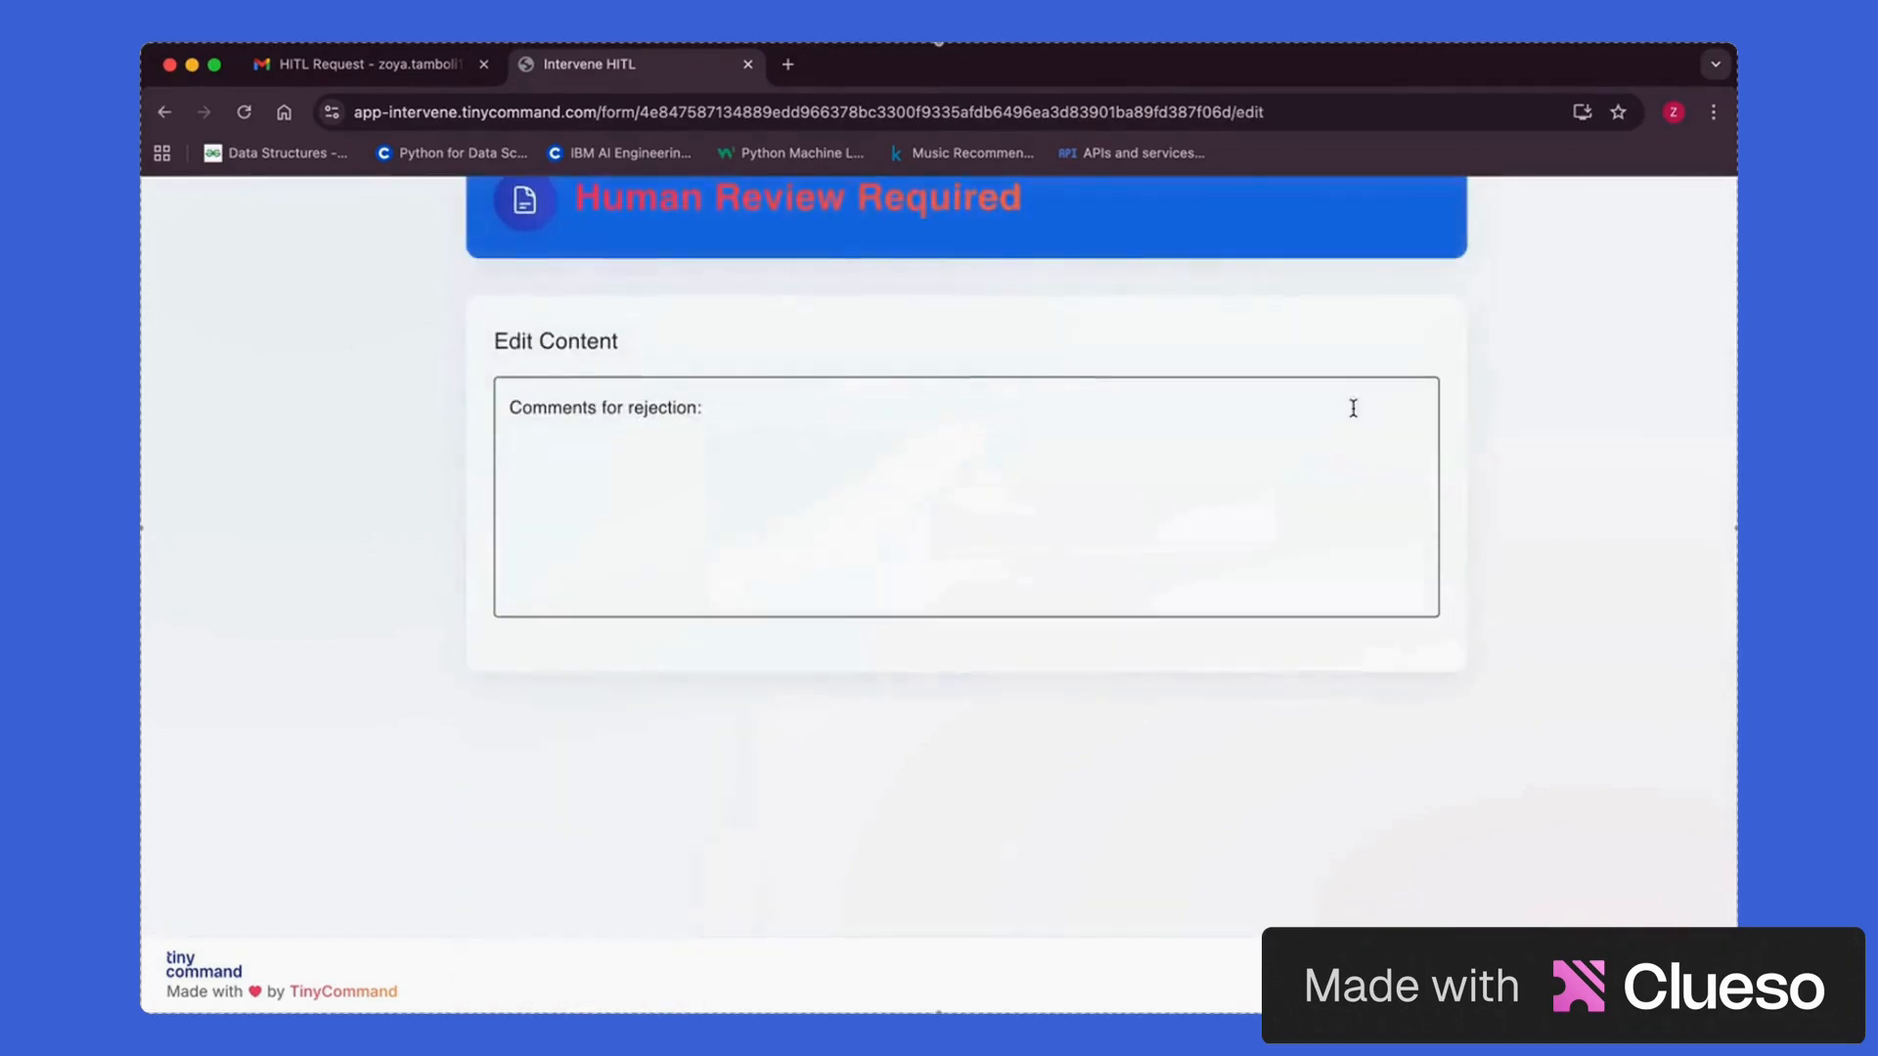
pyautogui.click(1013, 461)
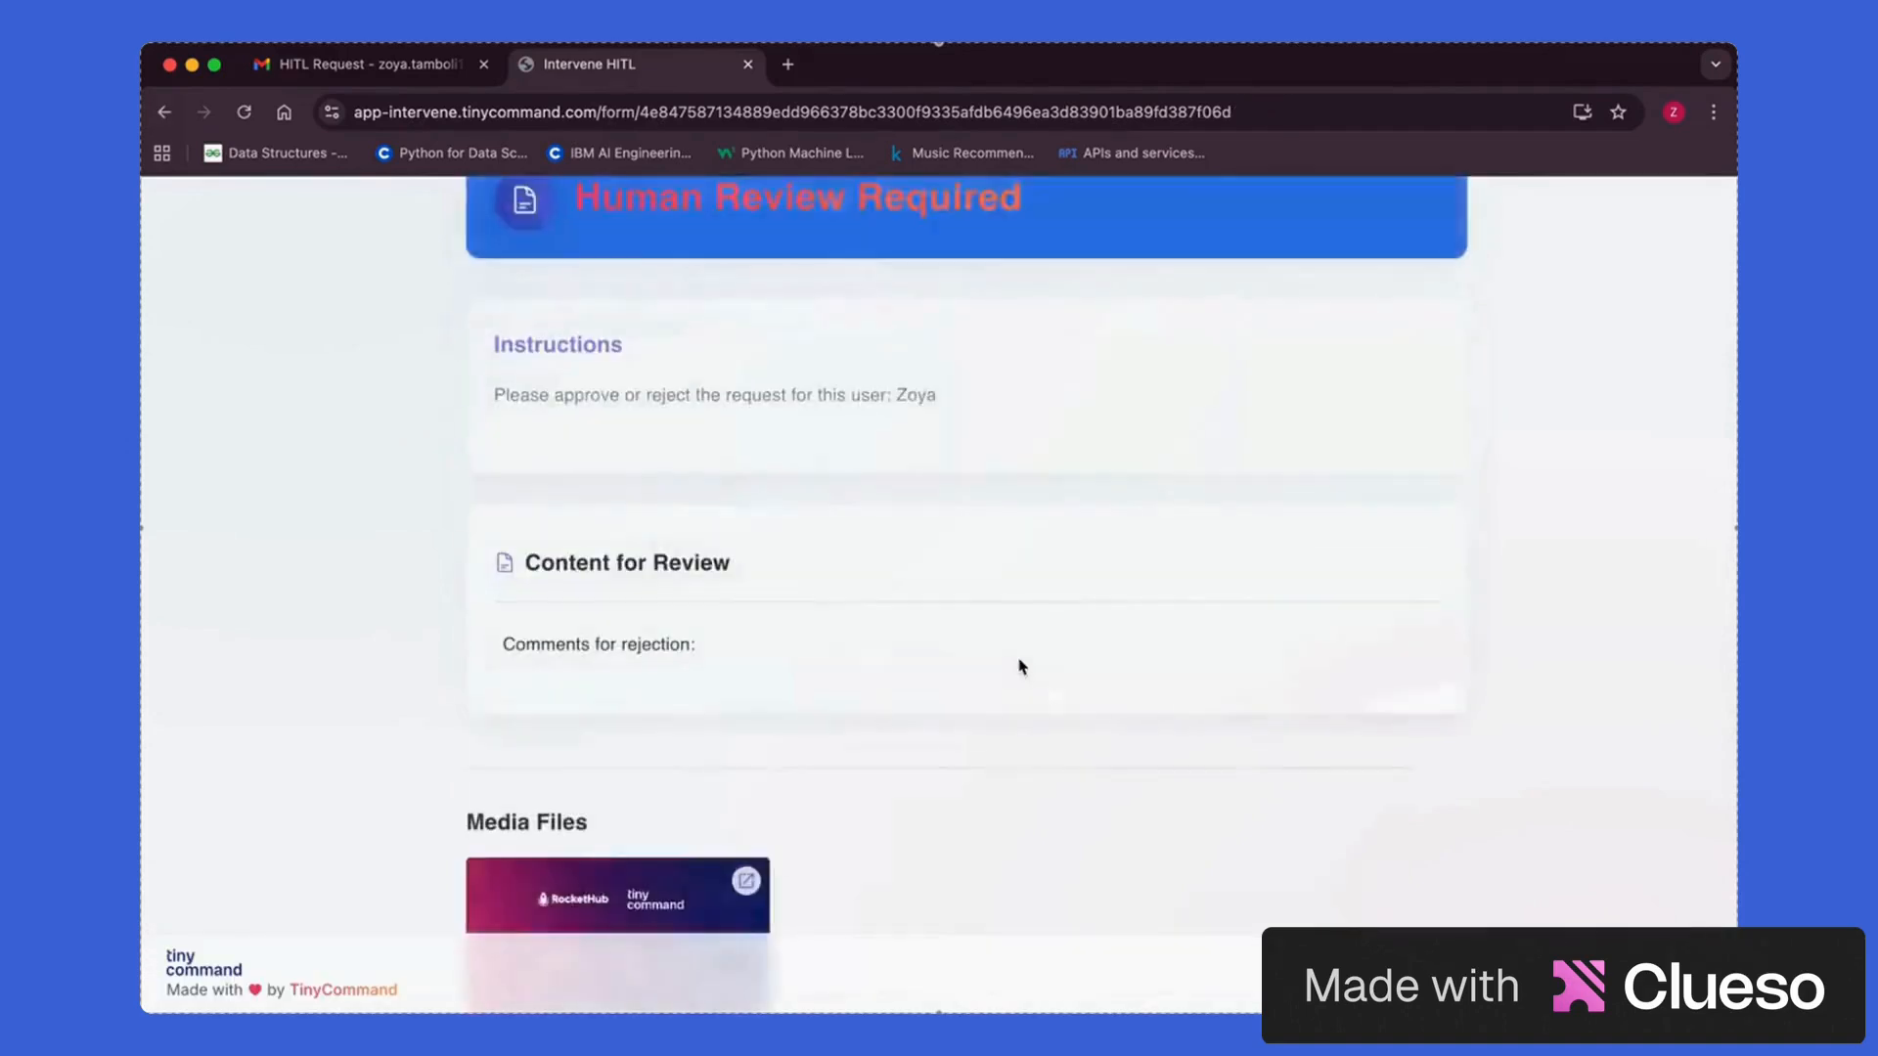
pyautogui.scroll(-3, 1018, 662)
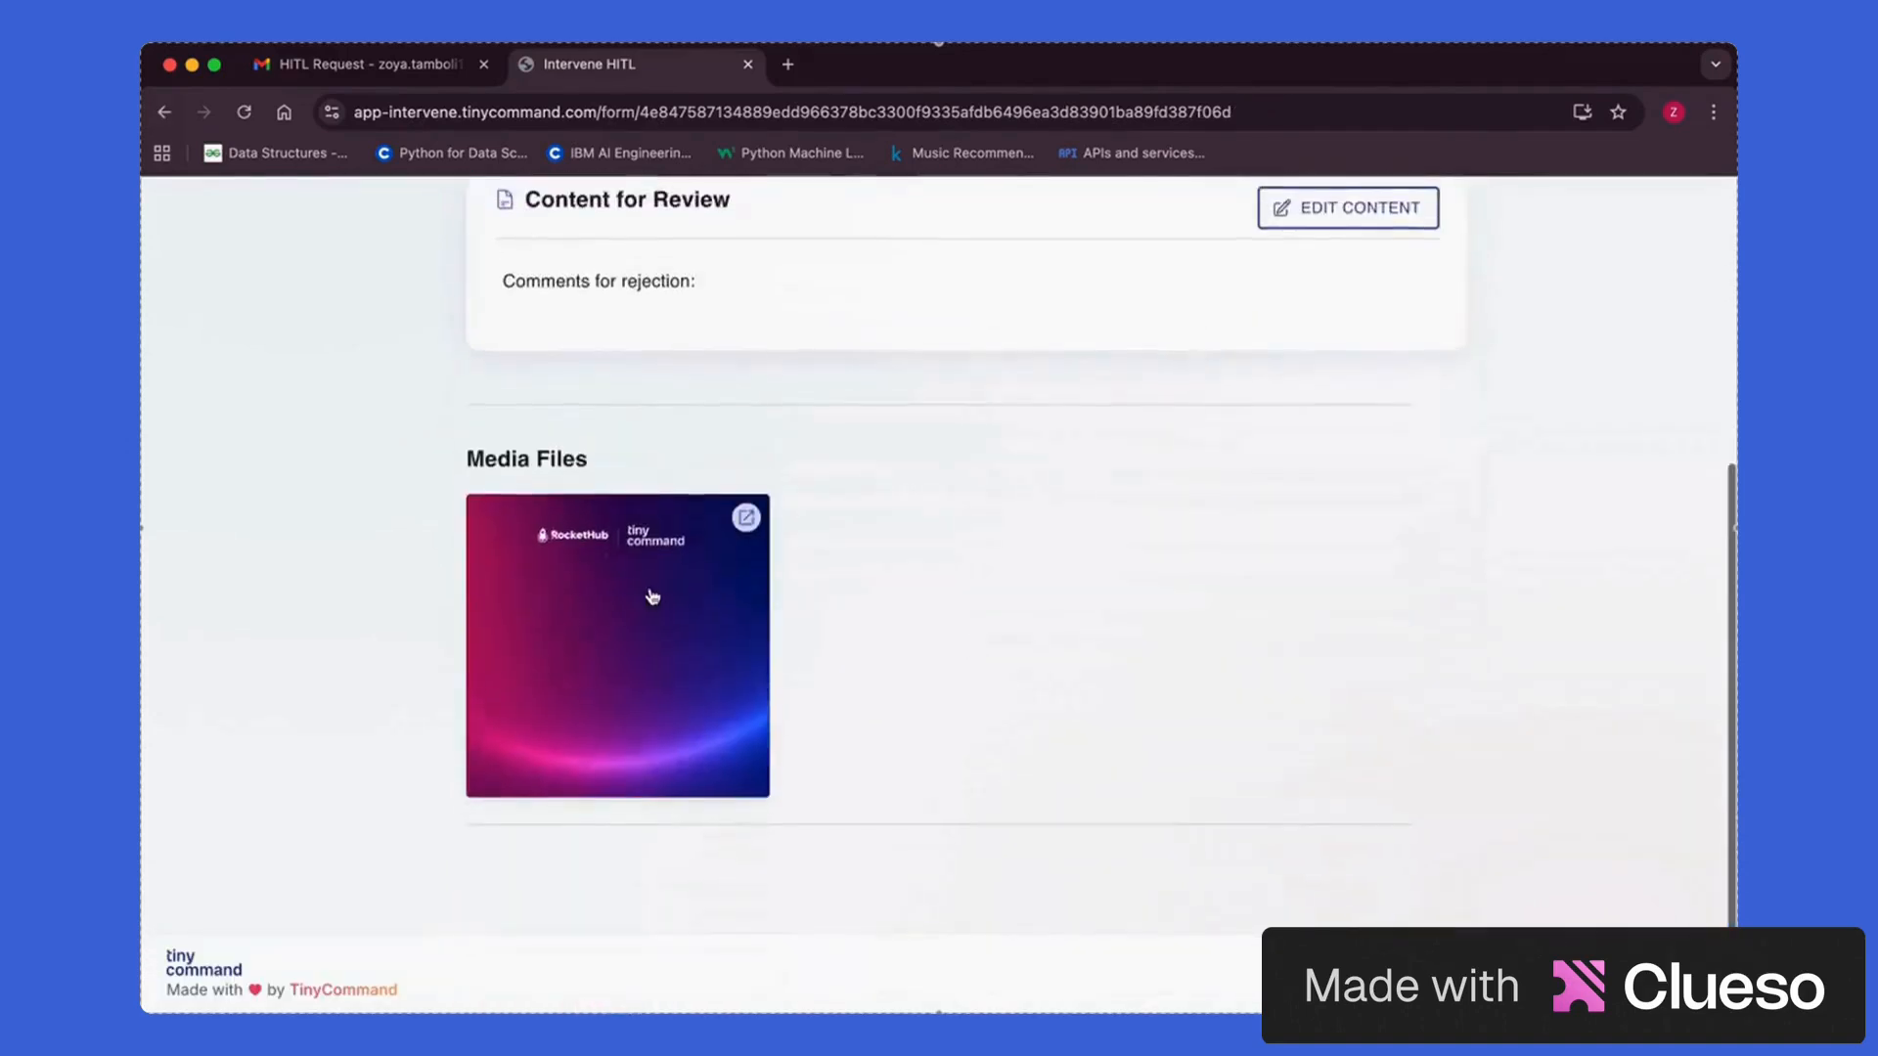
pyautogui.click(650, 595)
pyautogui.click(1190, 443)
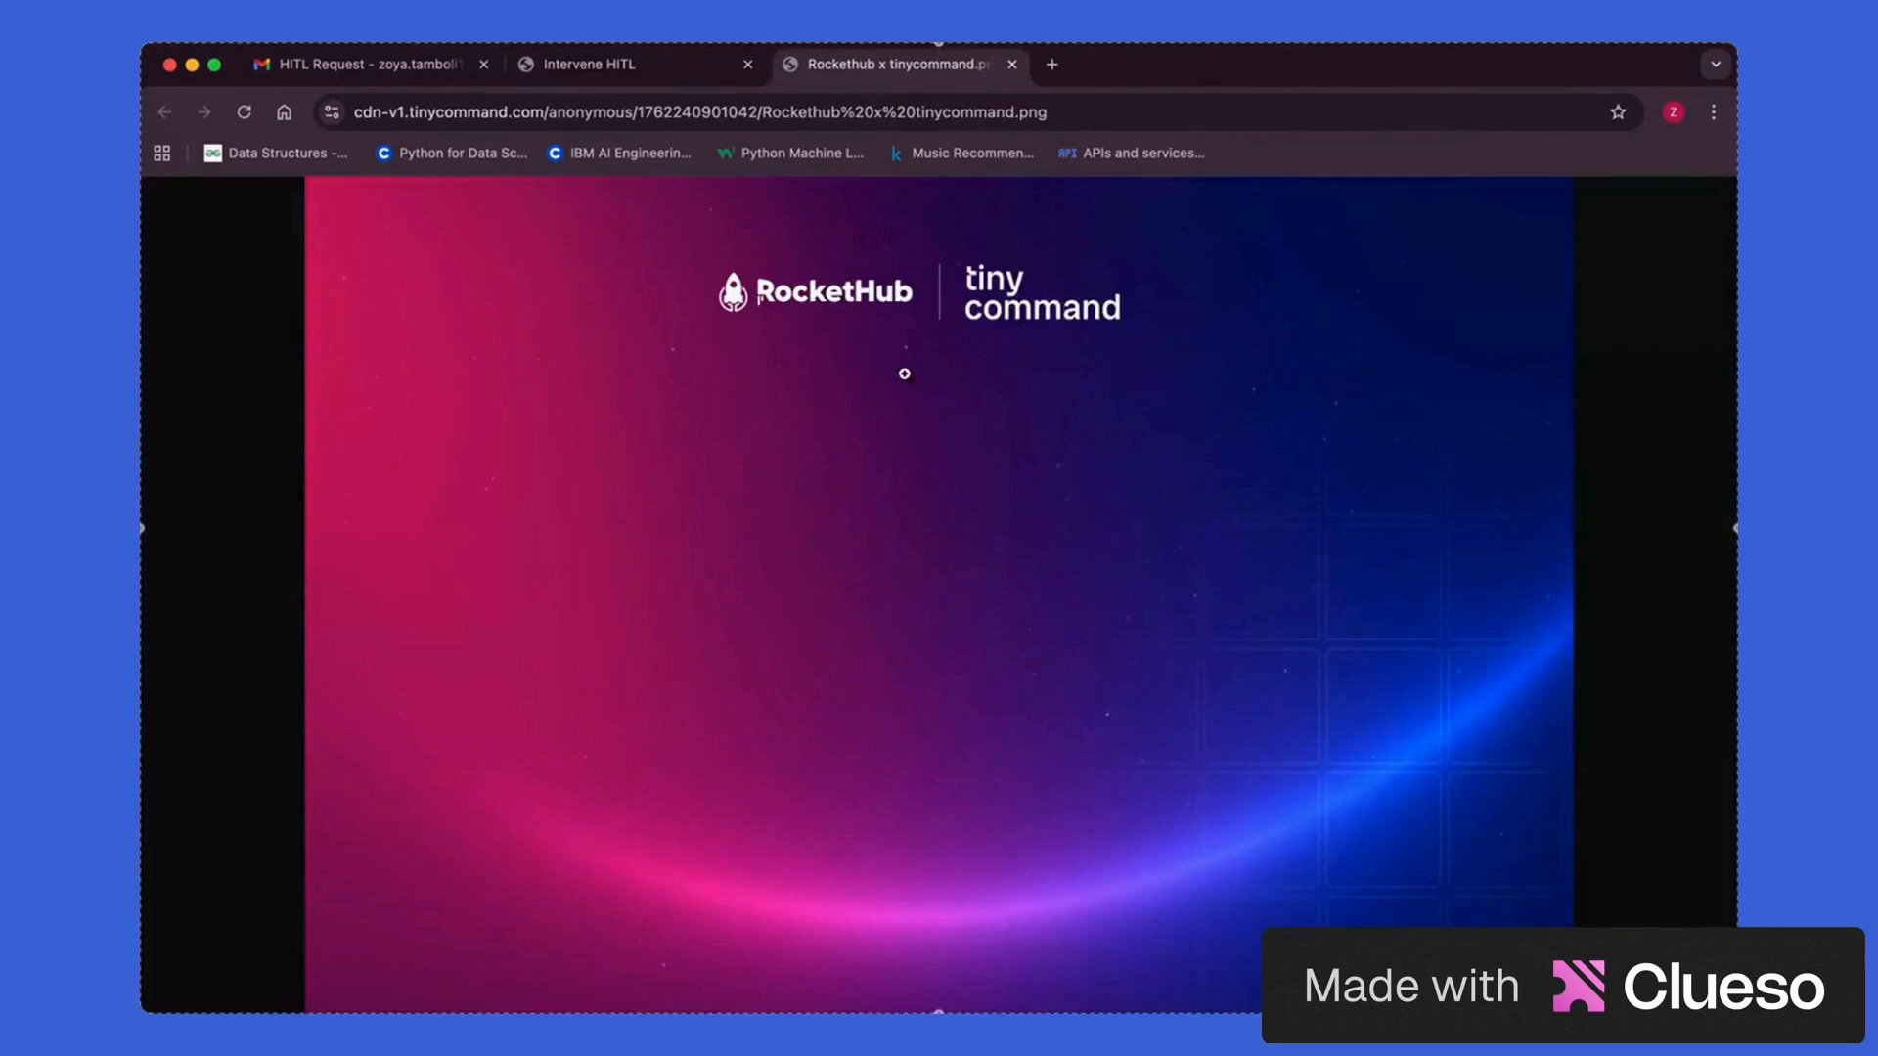
pyautogui.click(832, 564)
pyautogui.click(832, 564)
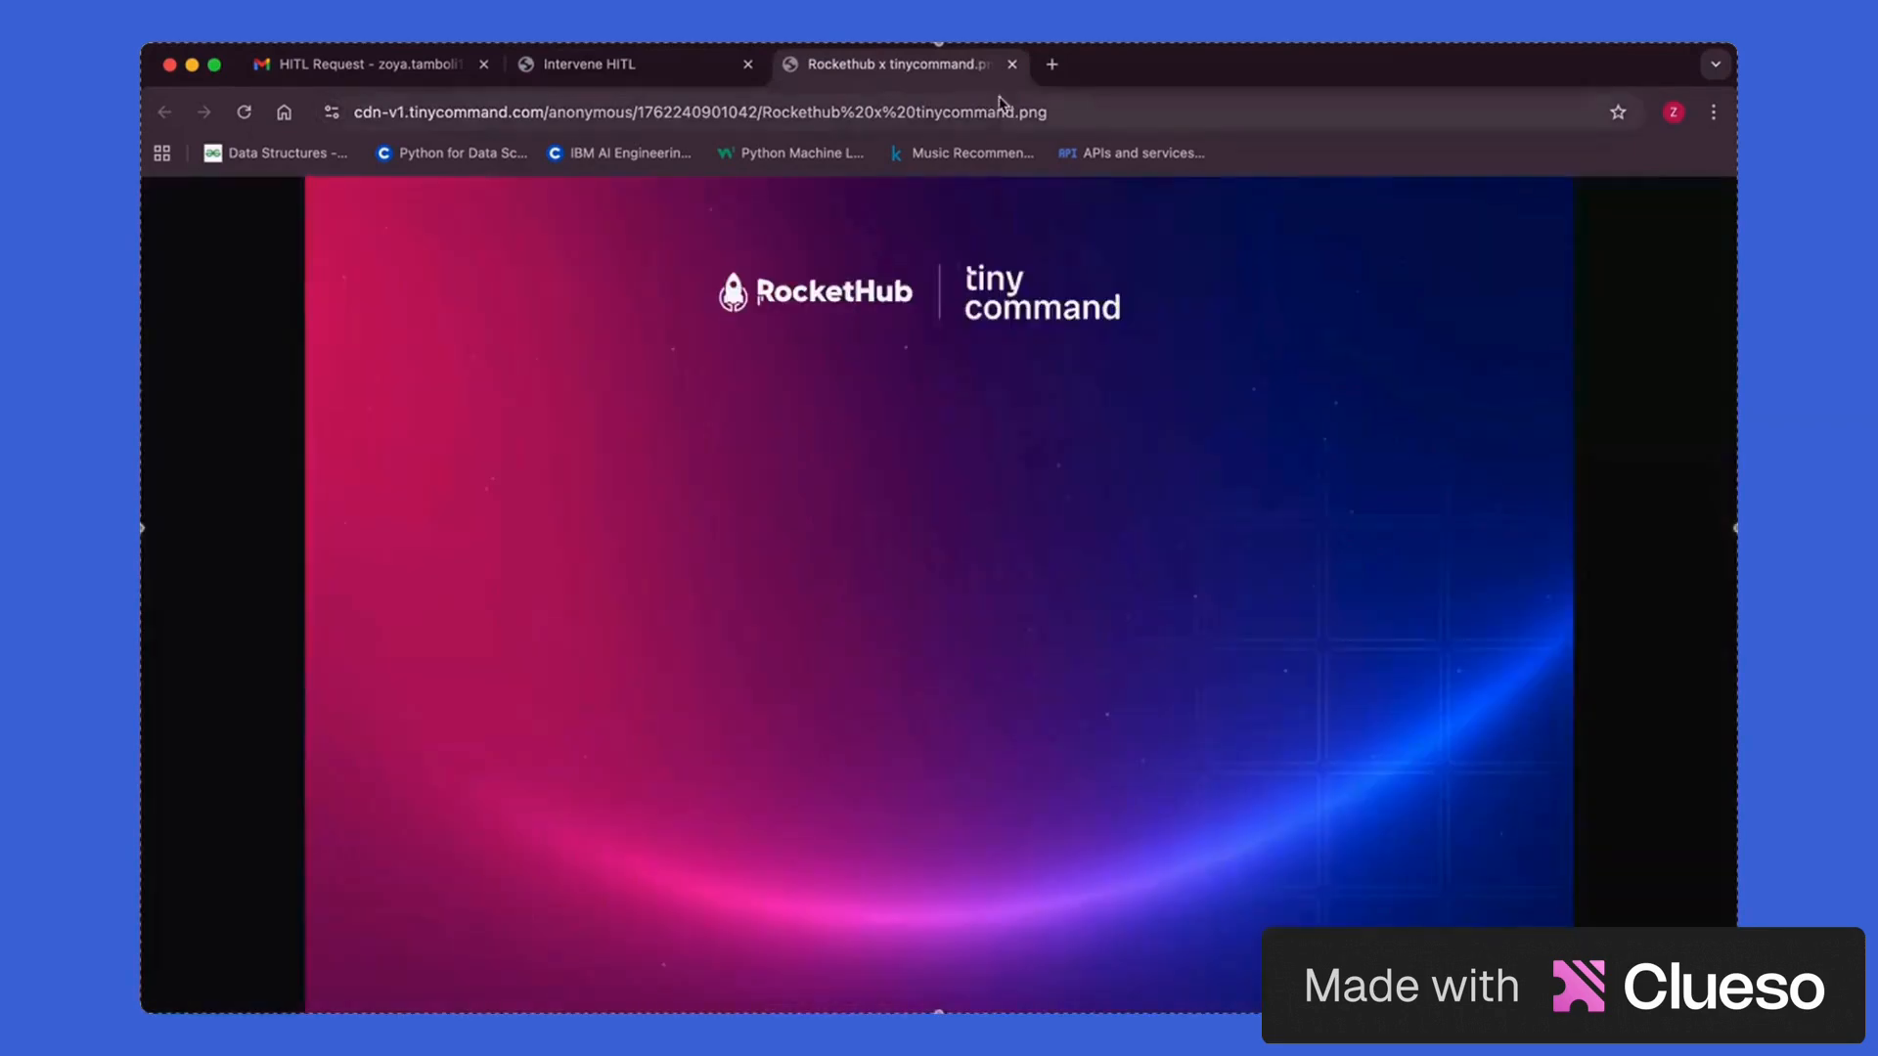
pyautogui.press('super+w')
pyautogui.press('Escape')
pyautogui.scroll(10, 1222, 783)
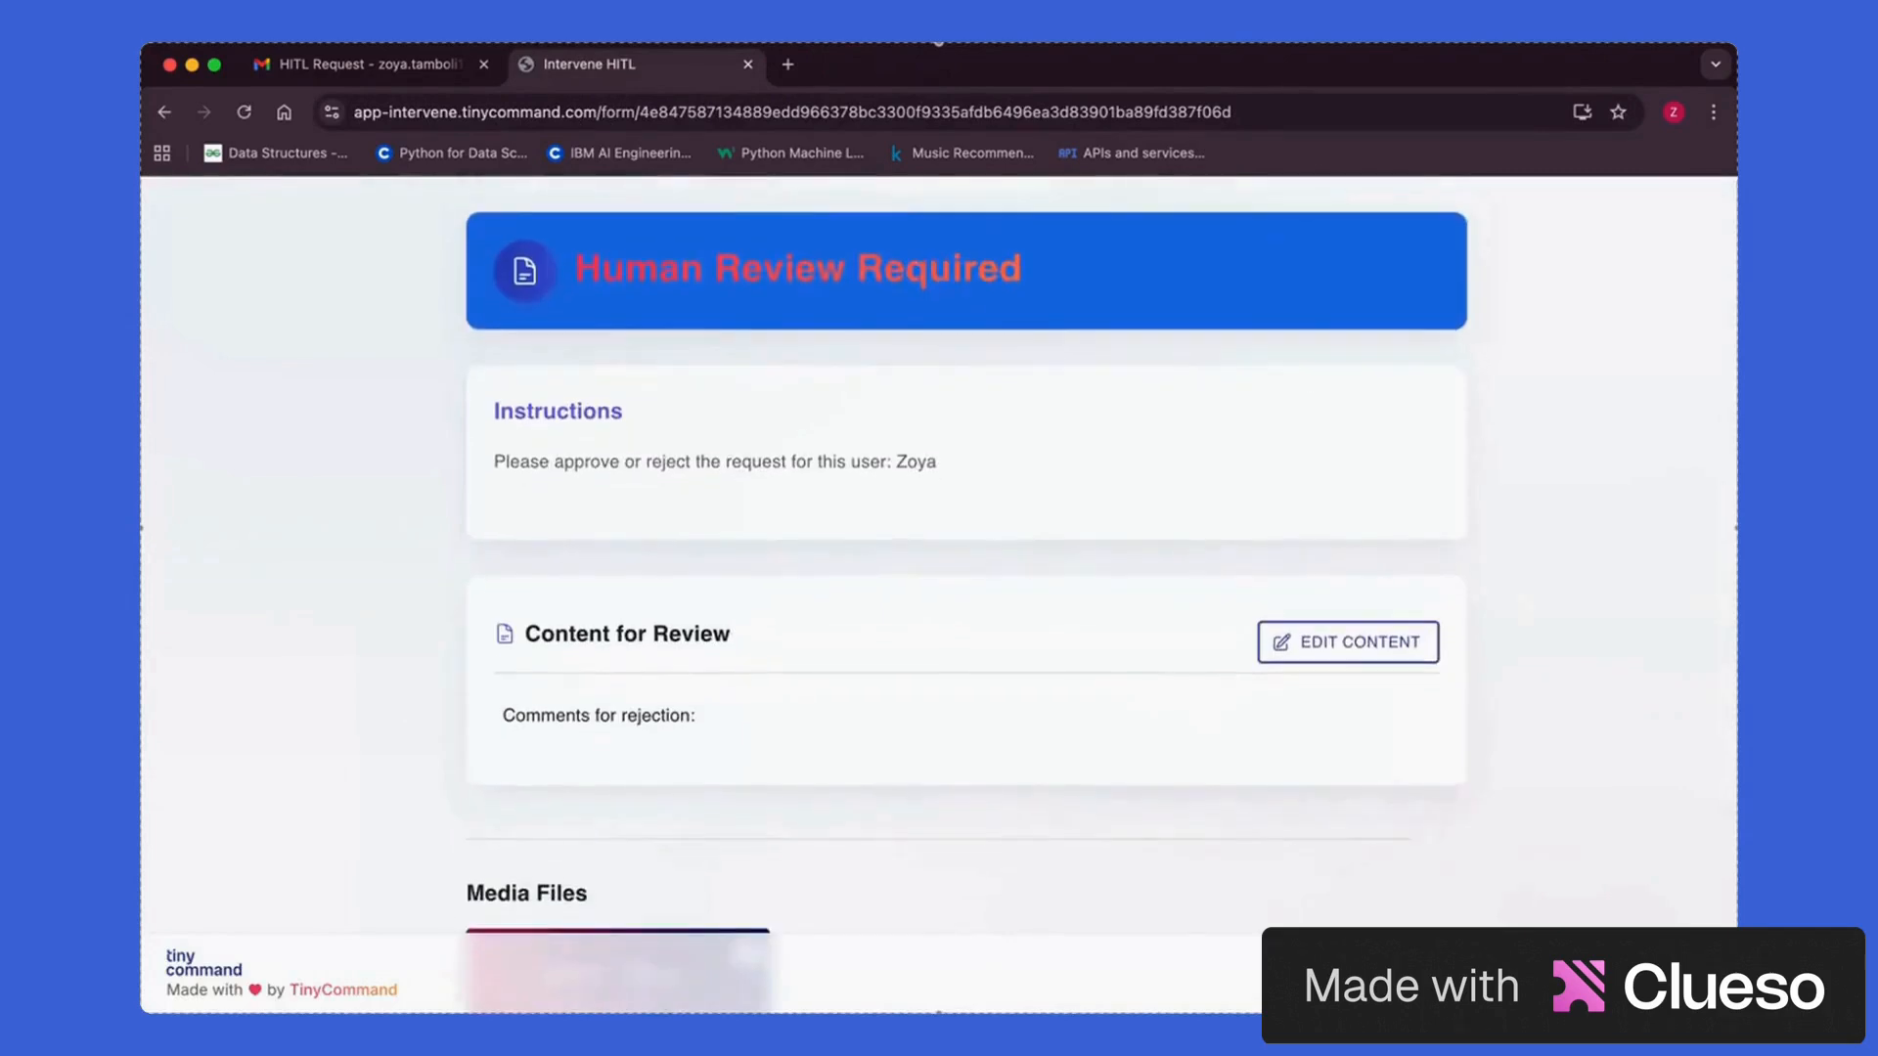
pyautogui.press('super+r')
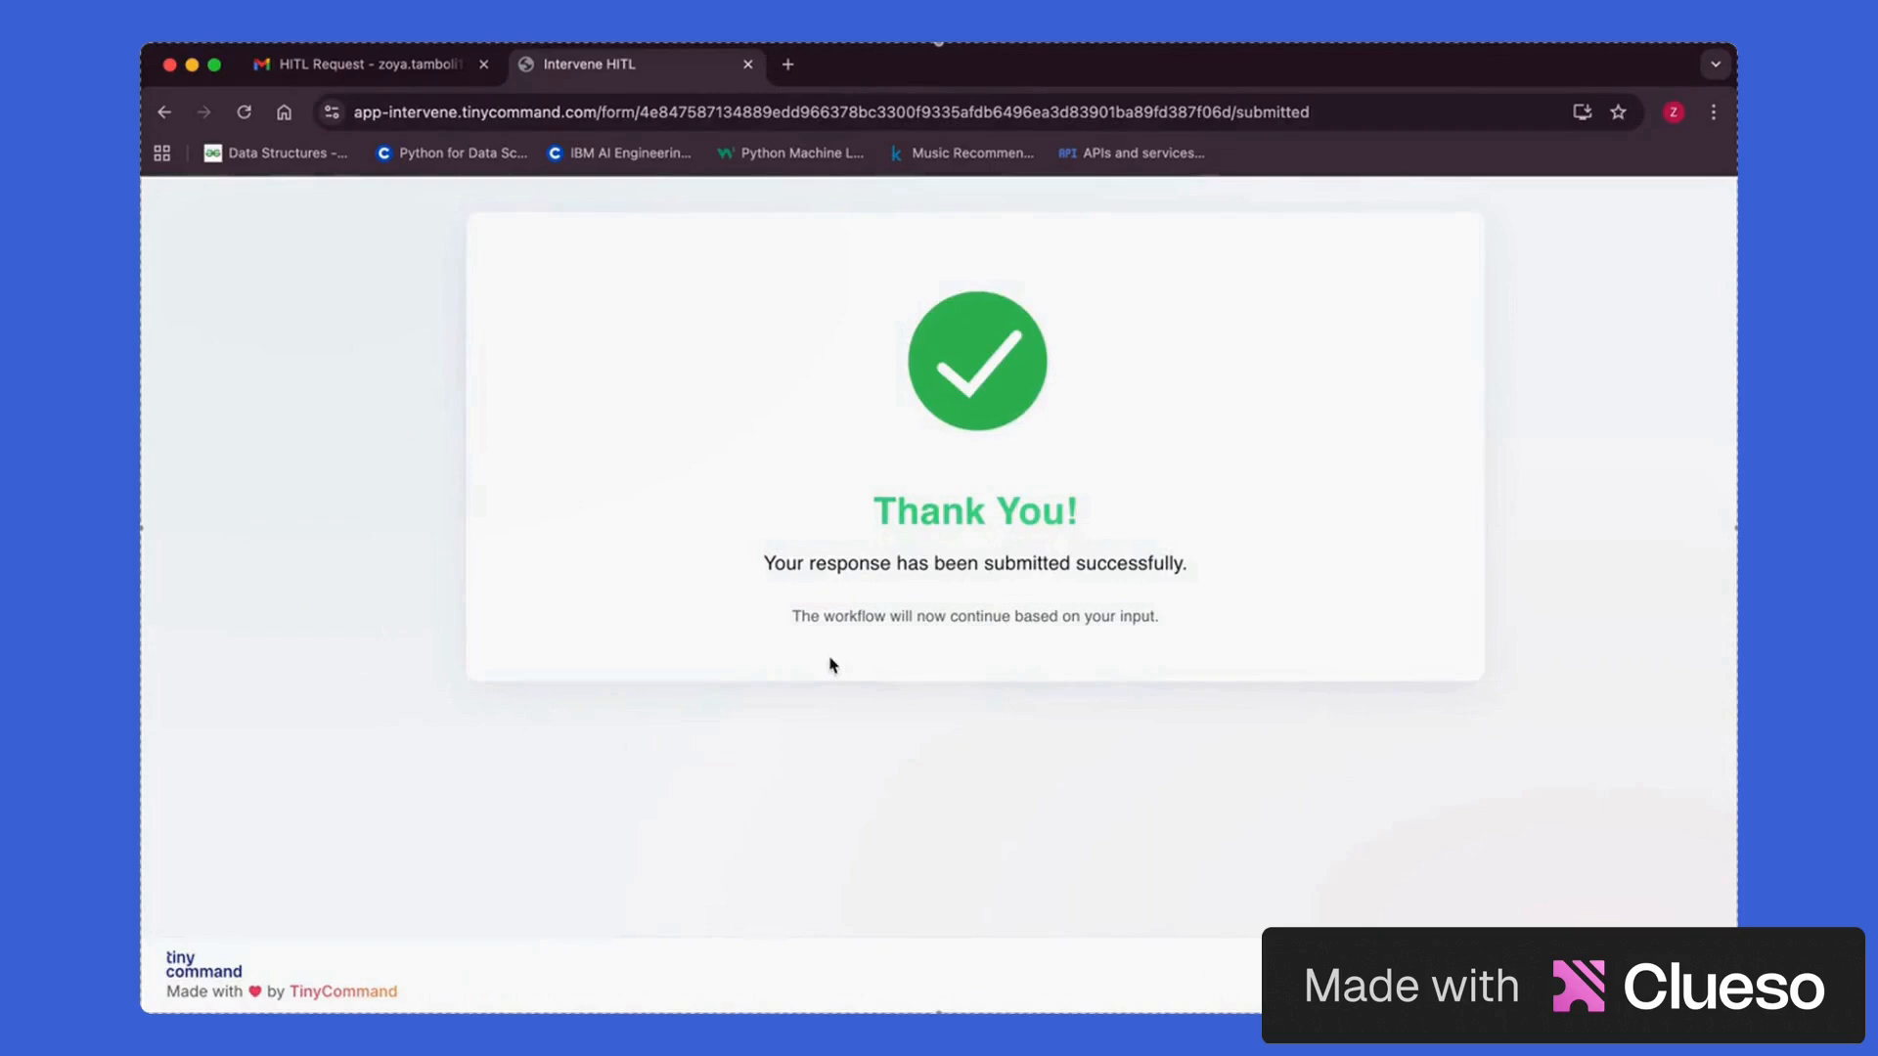
# Return to the Gmail inbox and open the Request Approved! email
pyautogui.click(366, 65)
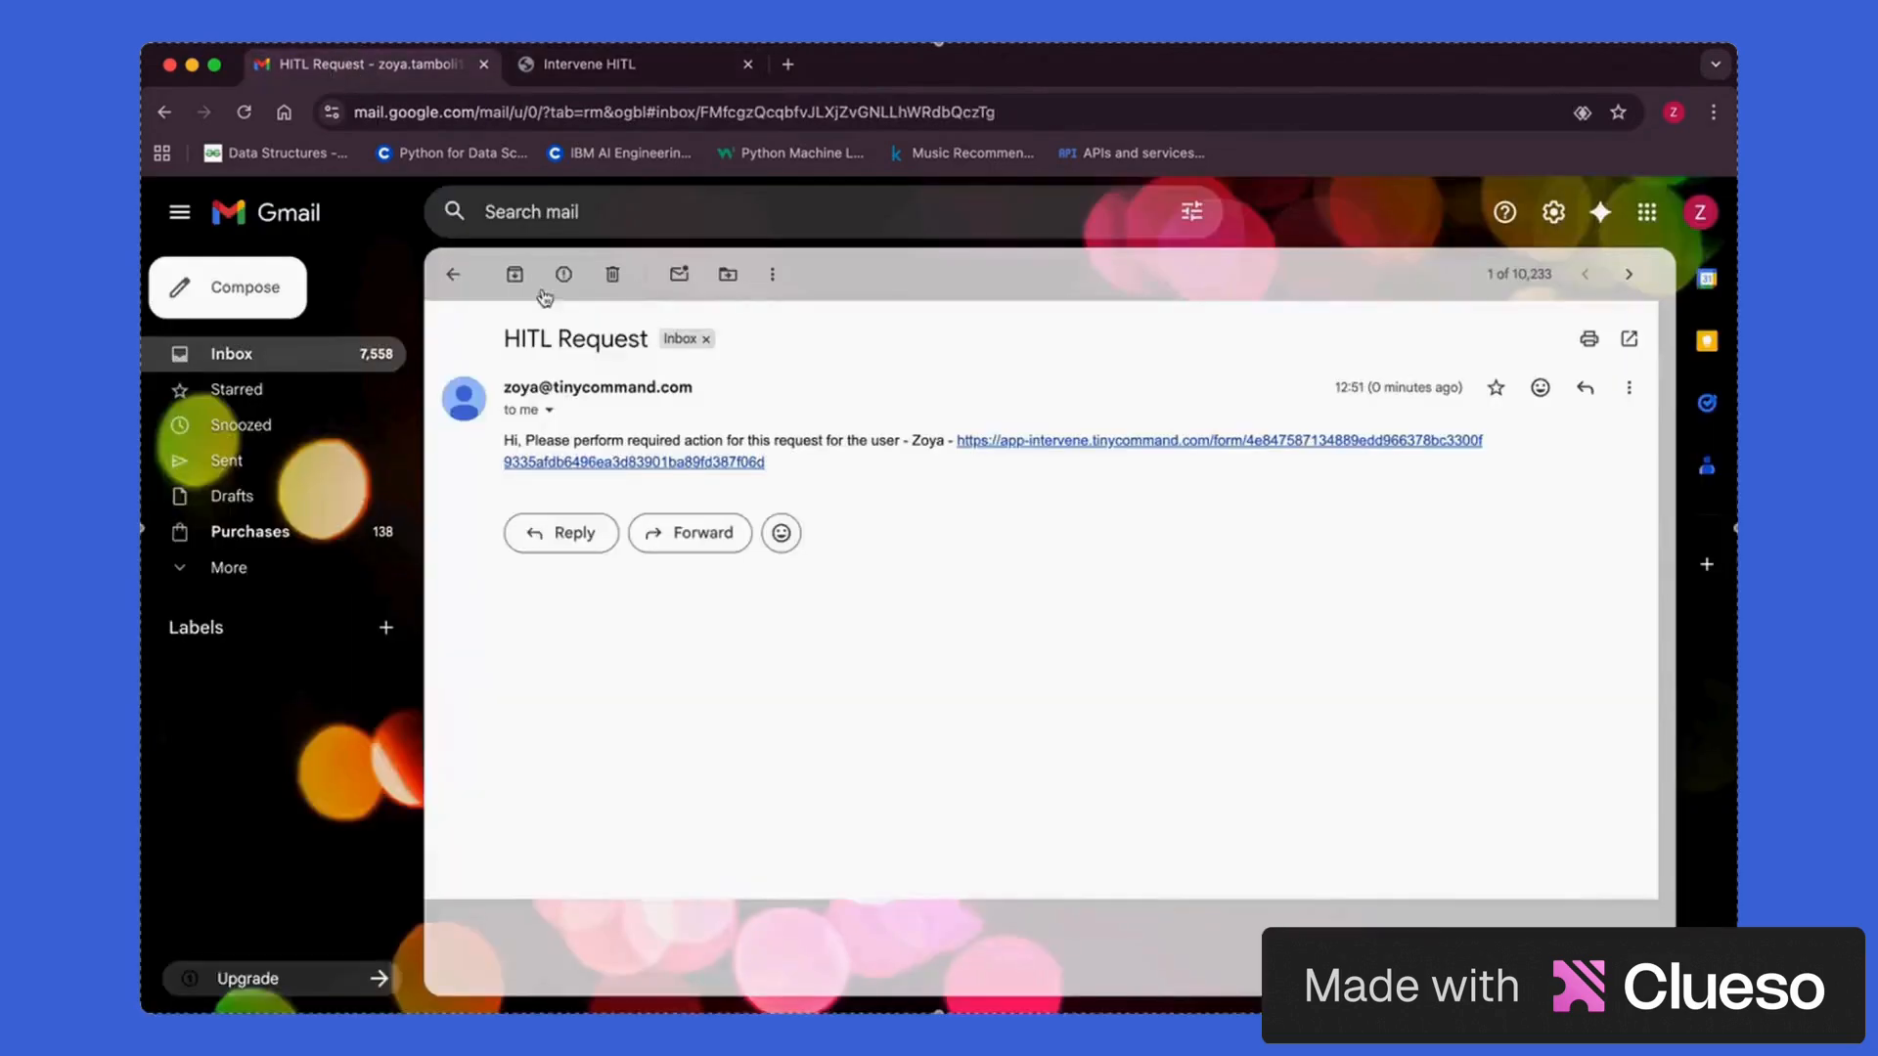
pyautogui.click(454, 276)
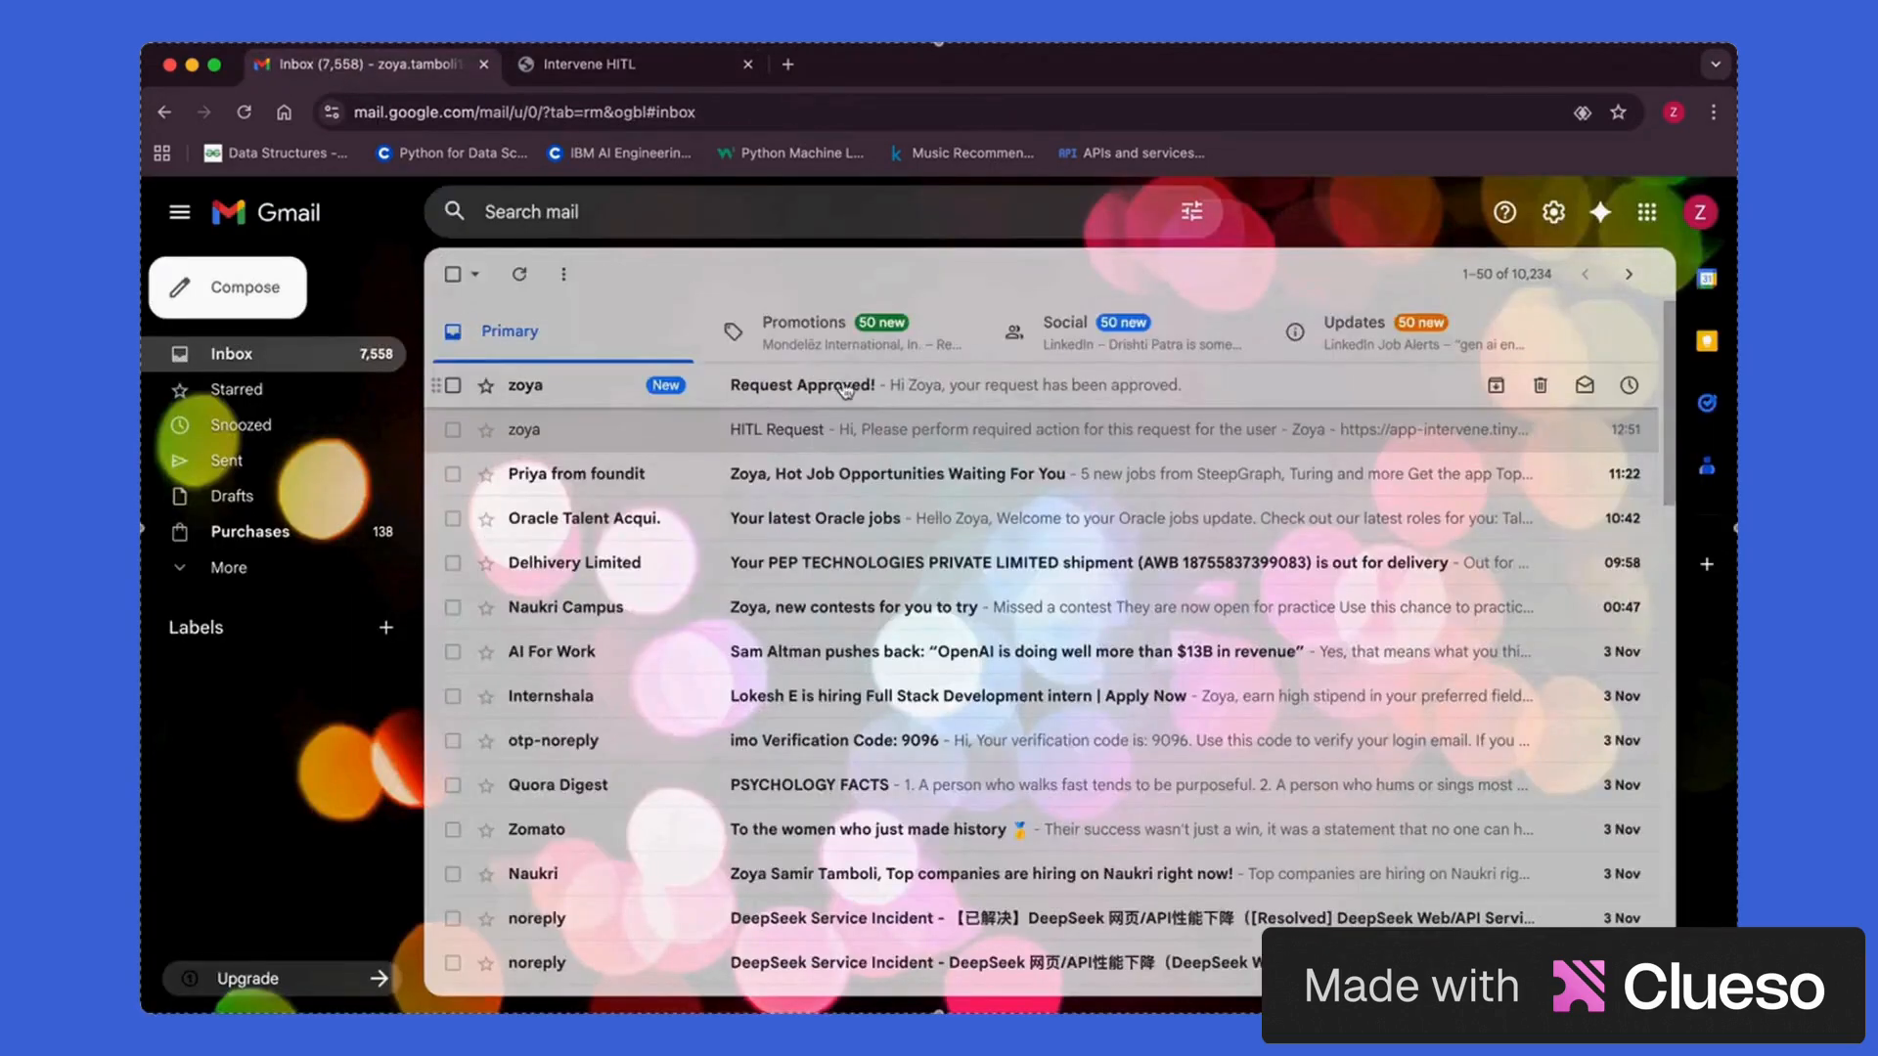
pyautogui.click(994, 387)
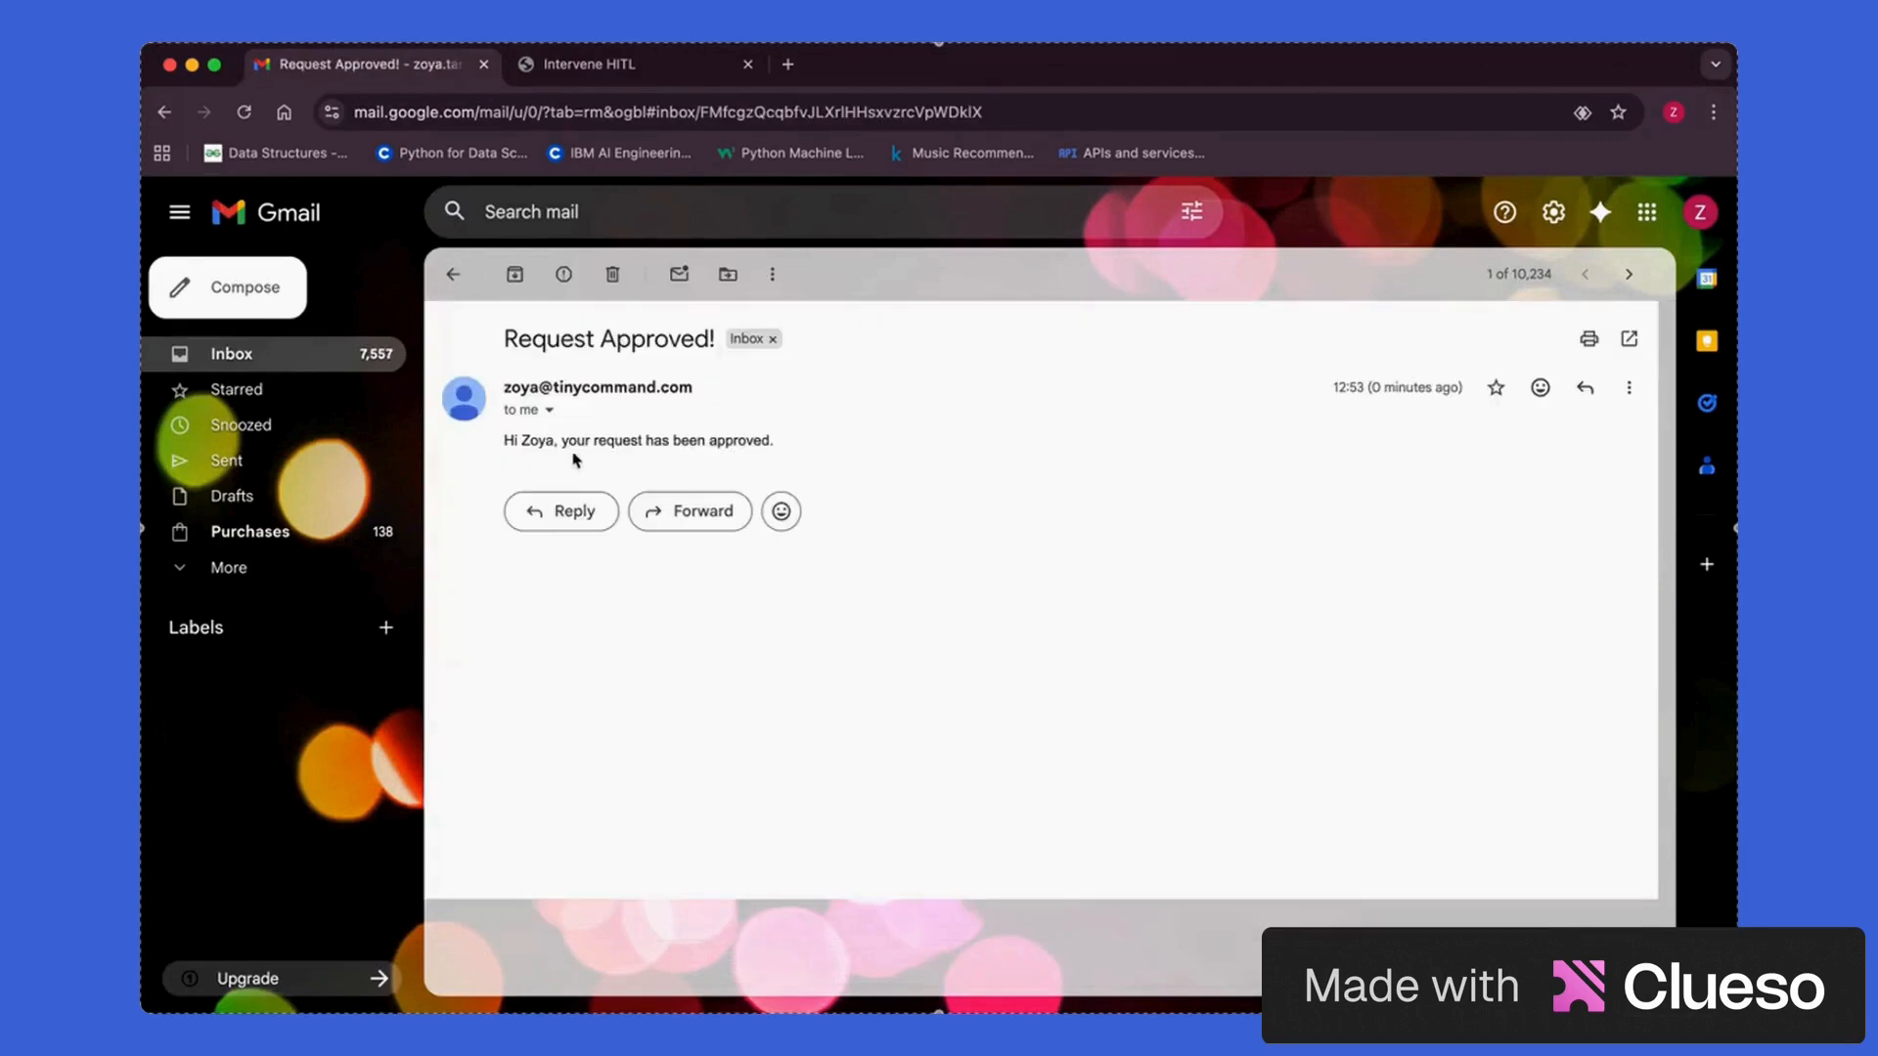
# In the work-profile browser window, open and read the 'Approved request for user' email
pyautogui.hotkey('ctrl', 'Up')
pyautogui.click(783, 425)
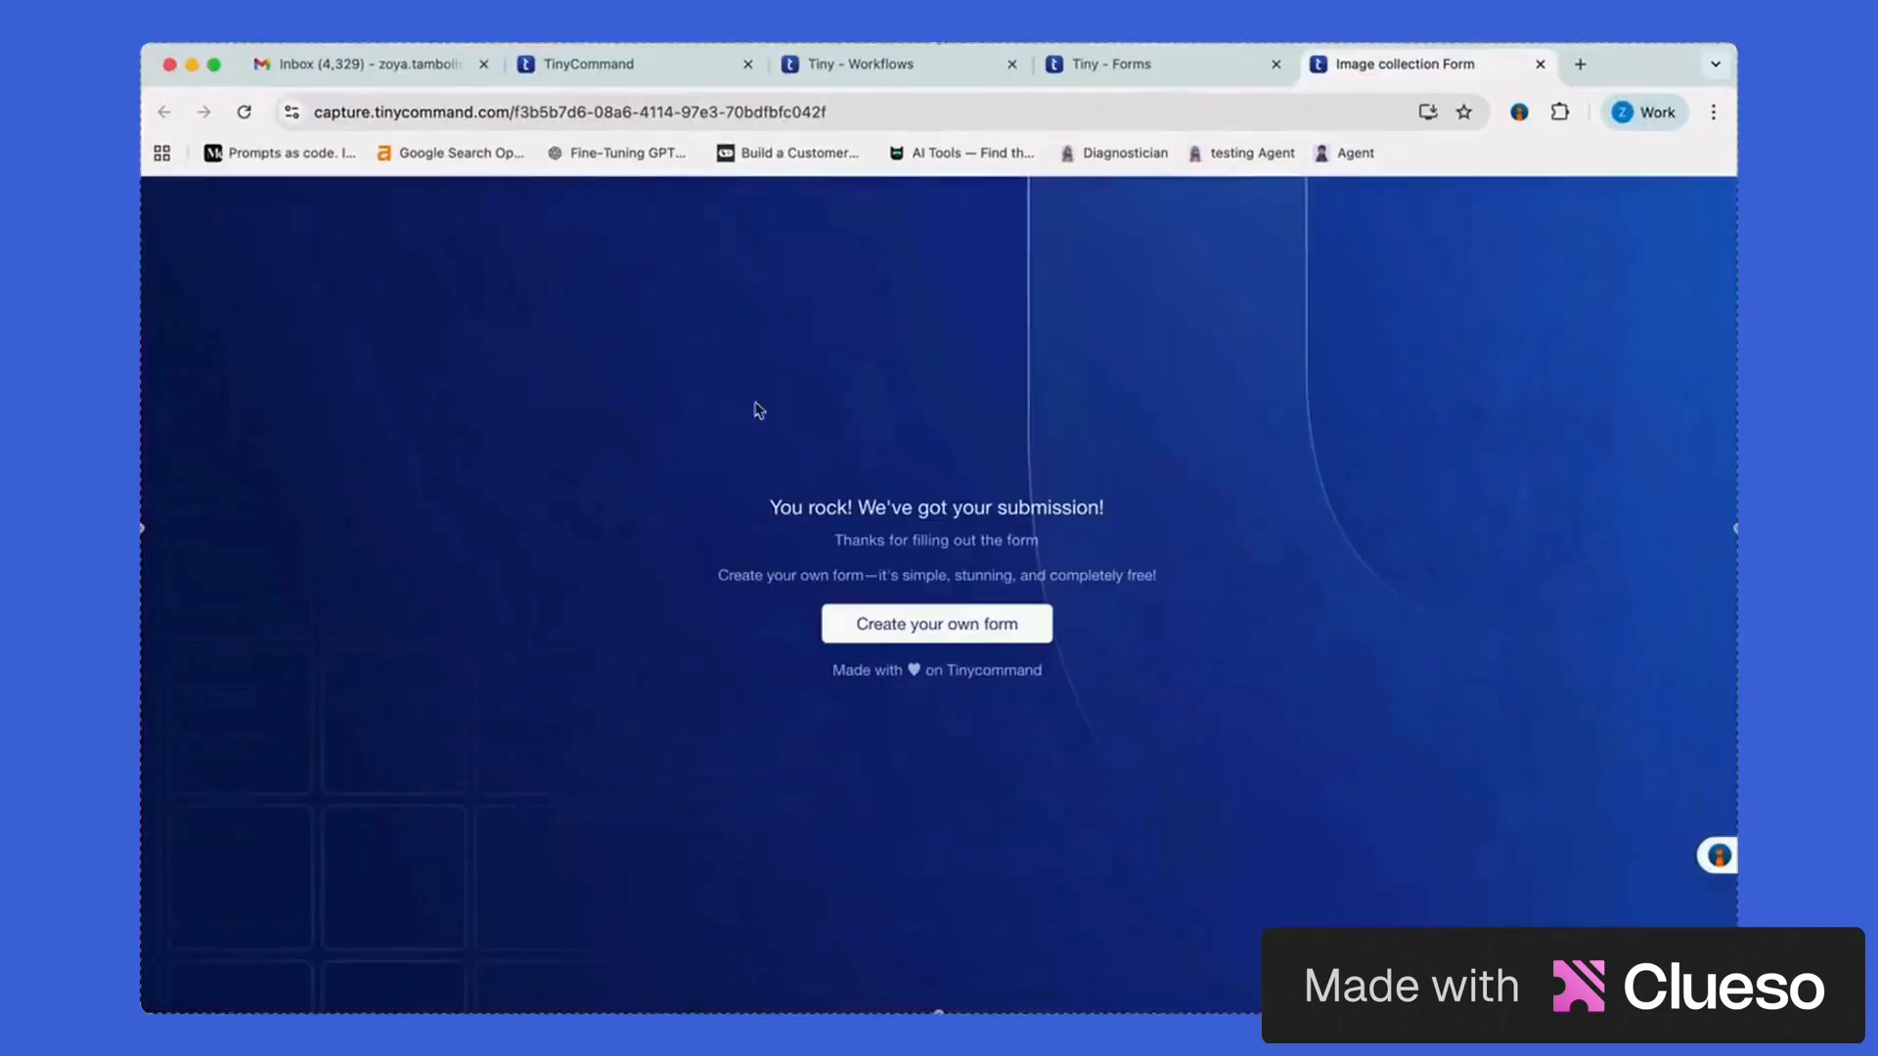
pyautogui.click(362, 64)
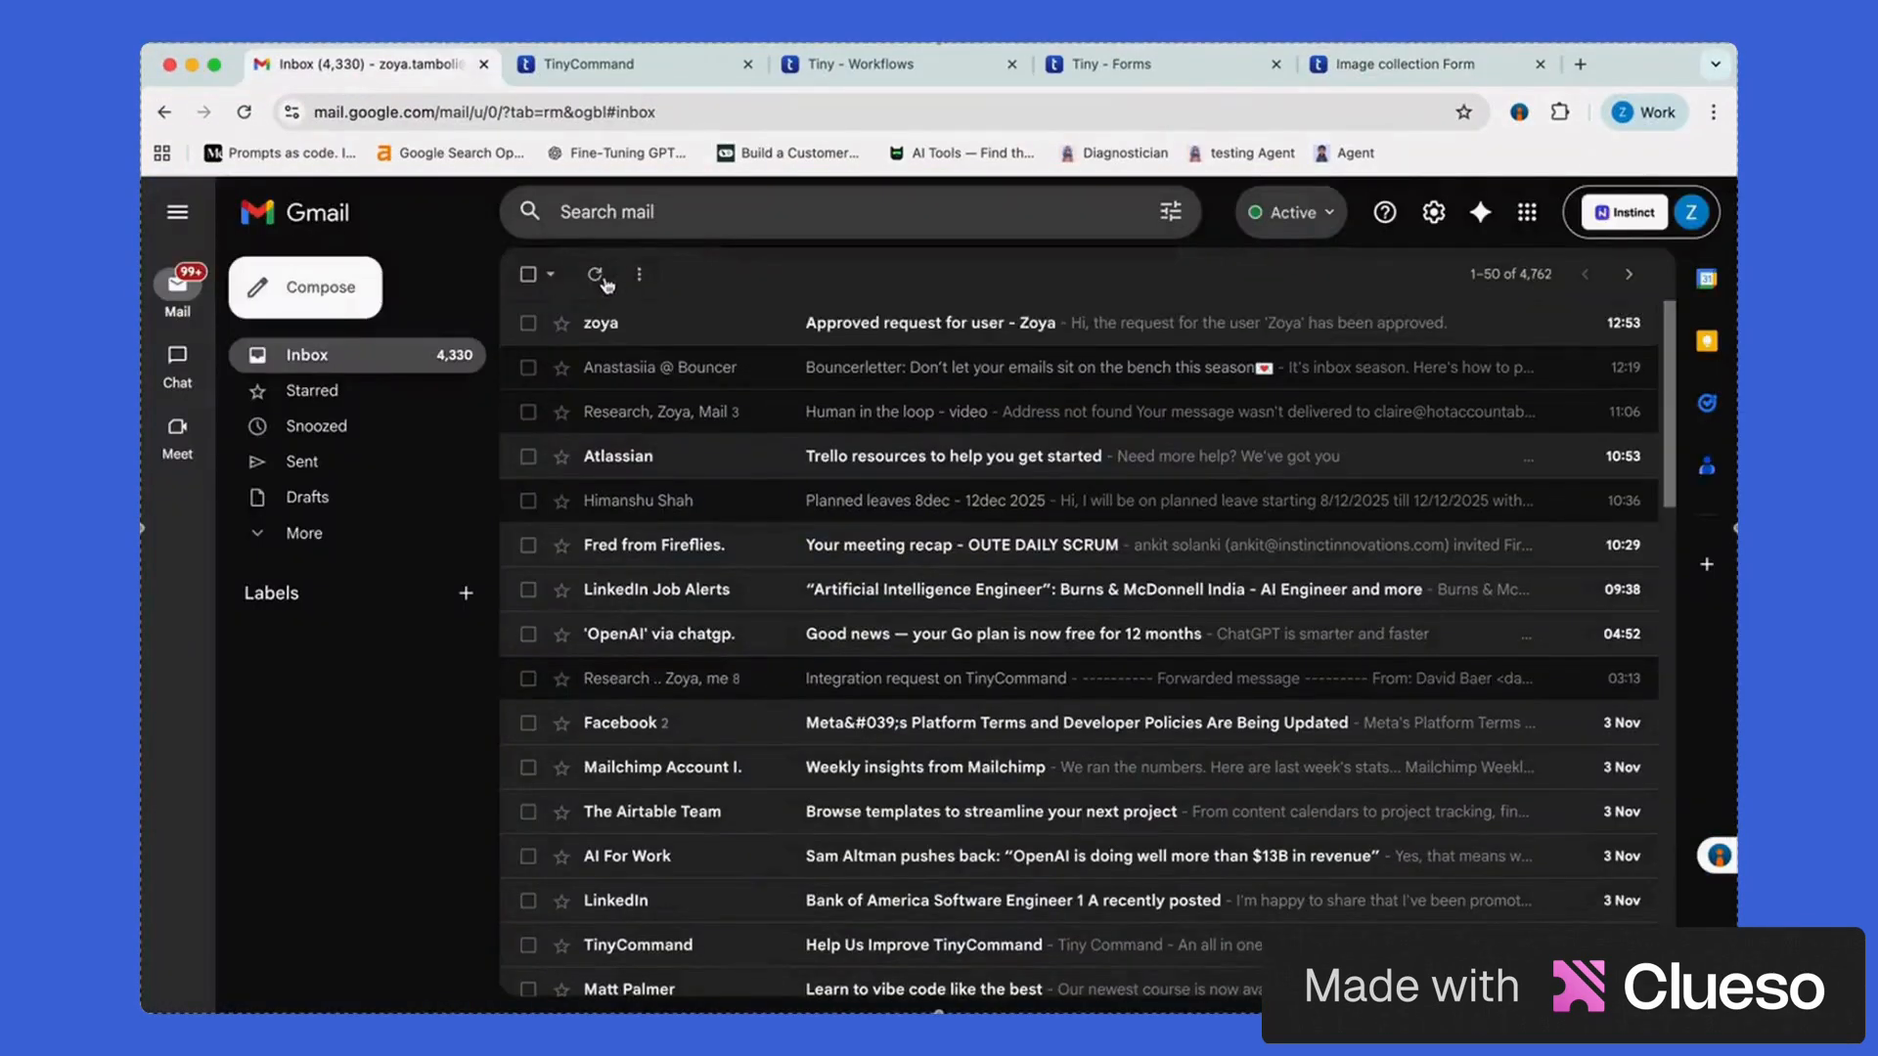
pyautogui.click(840, 329)
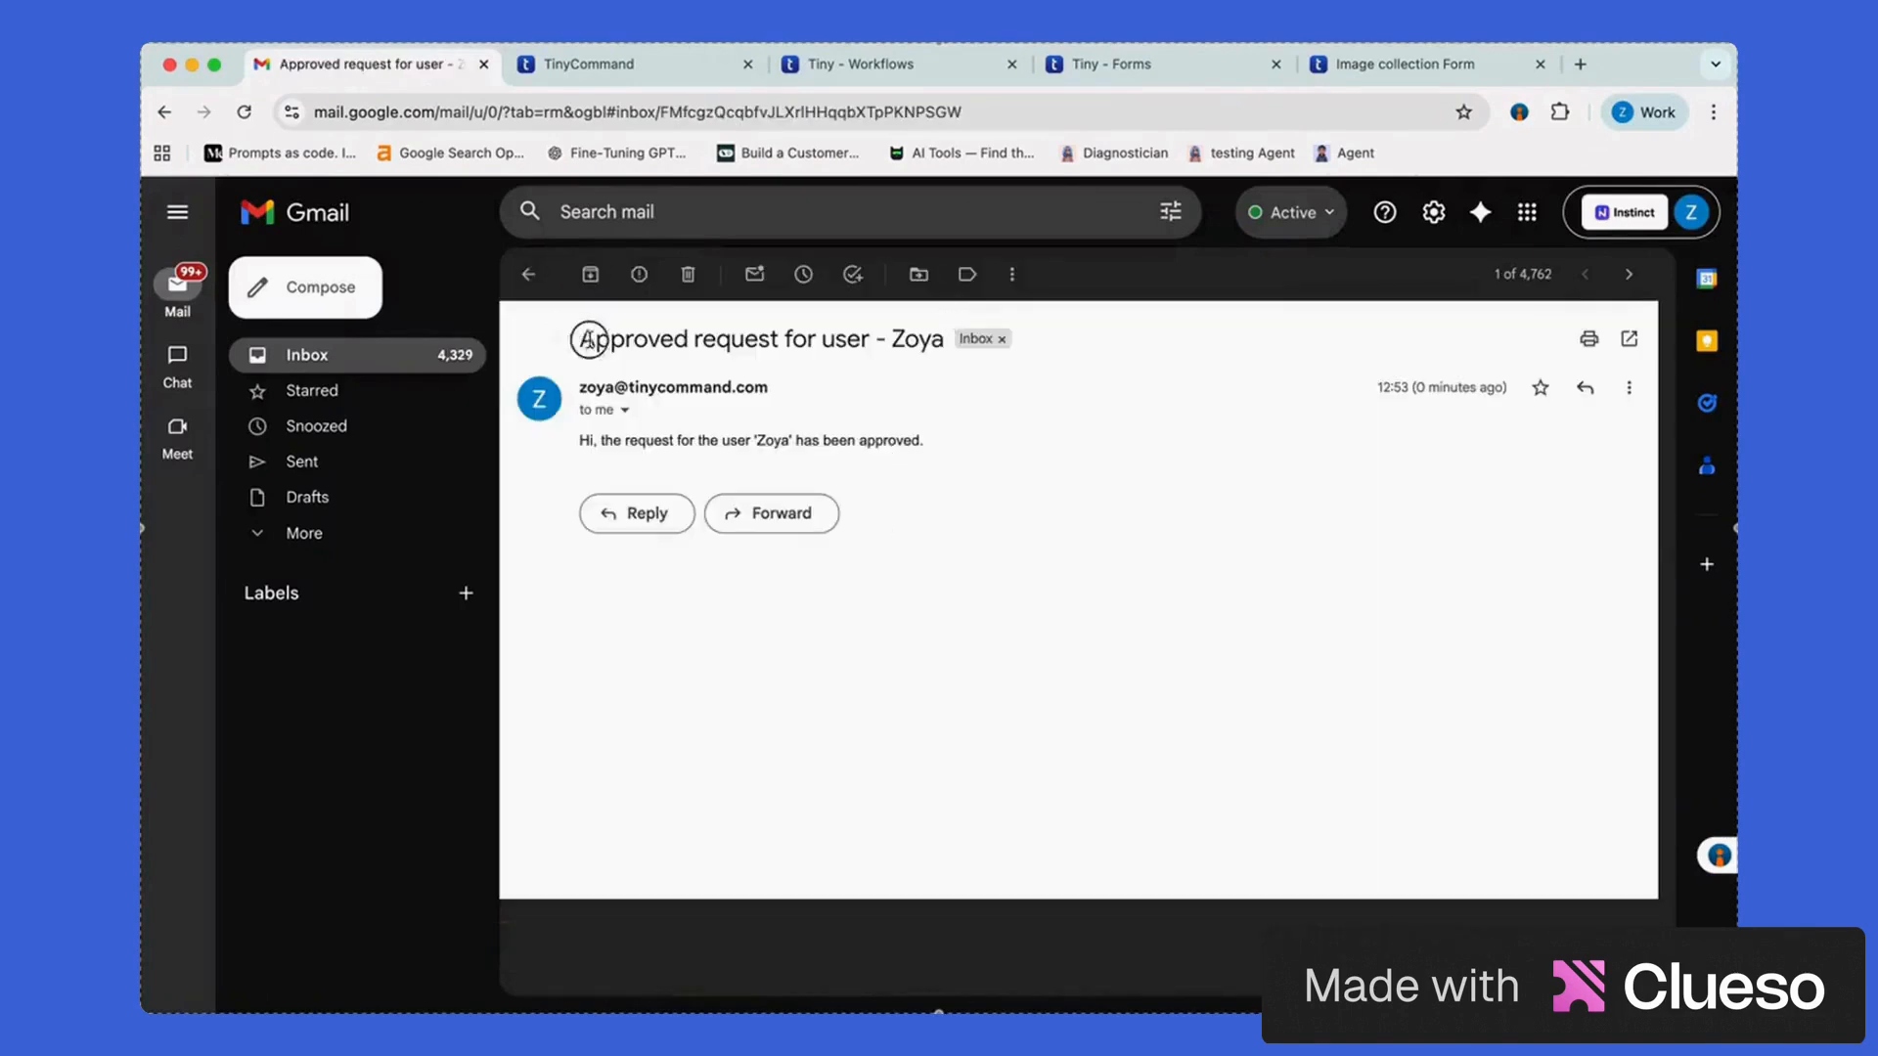
pyautogui.moveTo(580, 339); pyautogui.dragTo(945, 340)
pyautogui.click(606, 448)
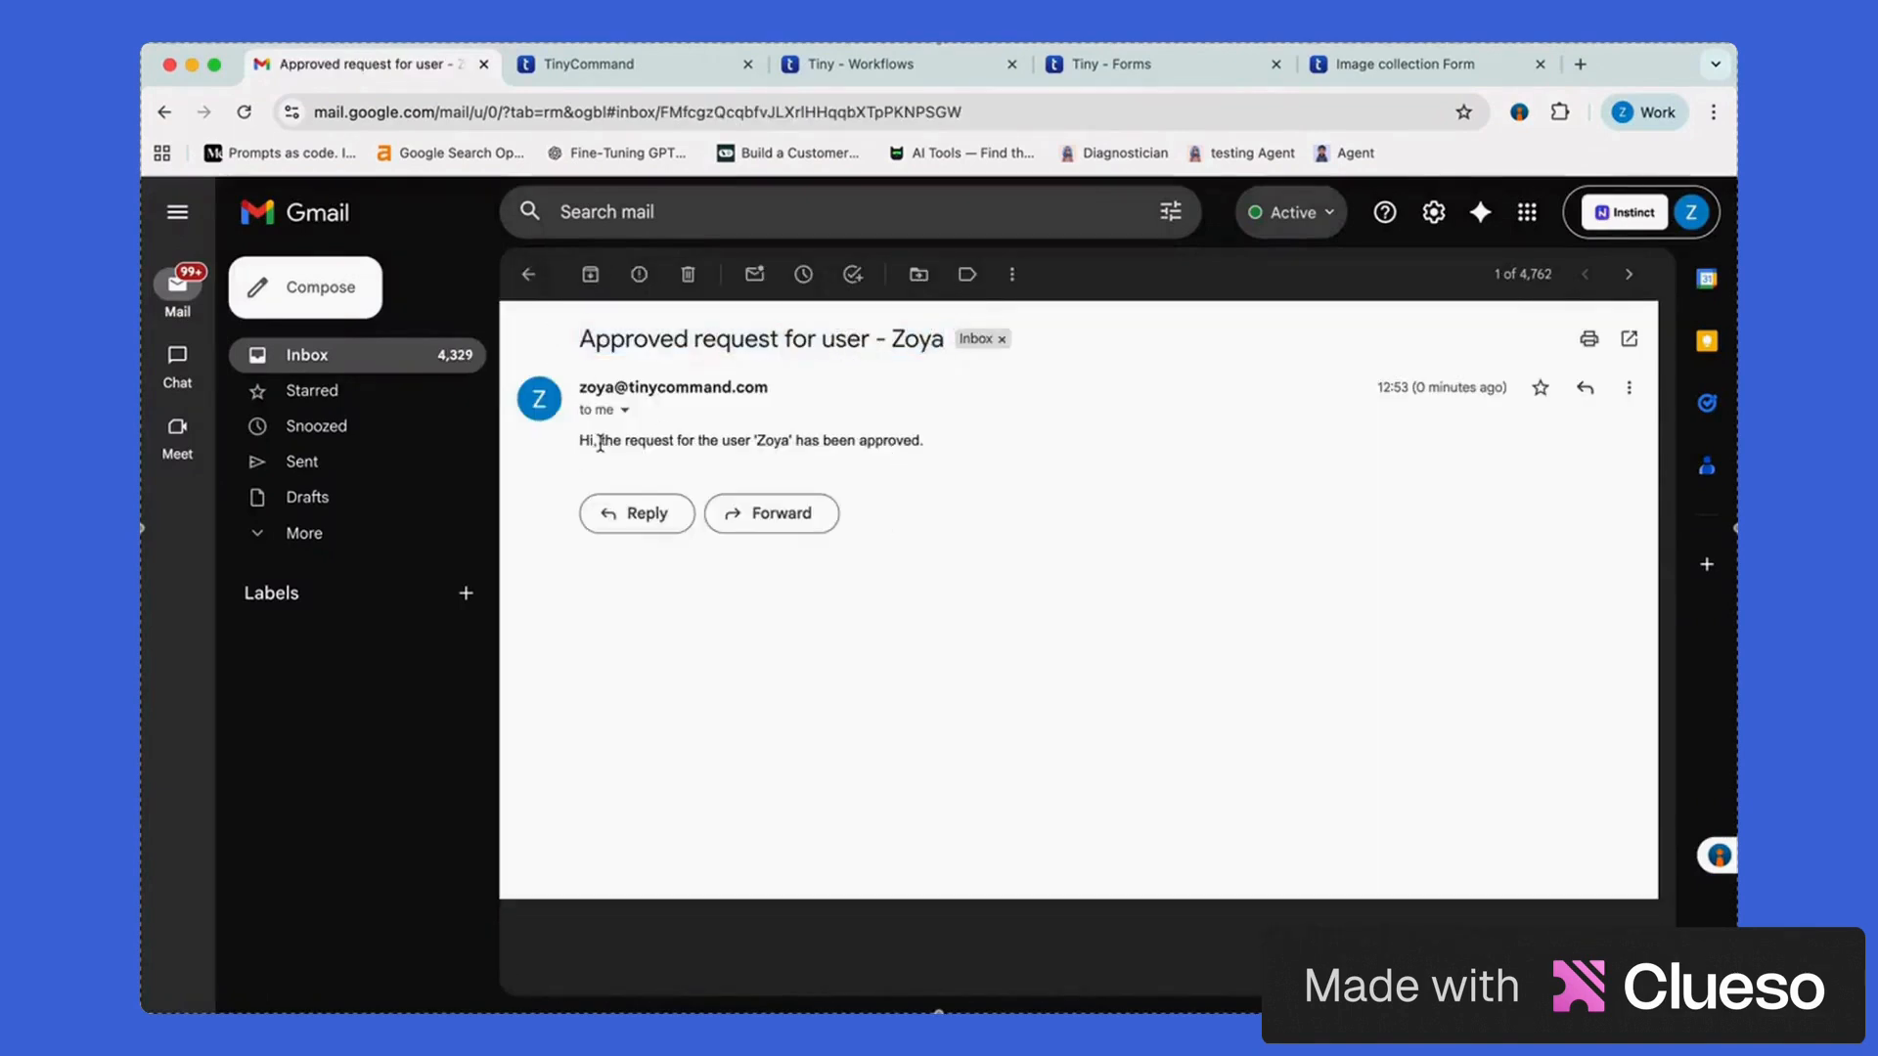
# Return both windows to their inboxes and check the review submission confirmation page
pyautogui.click(529, 277)
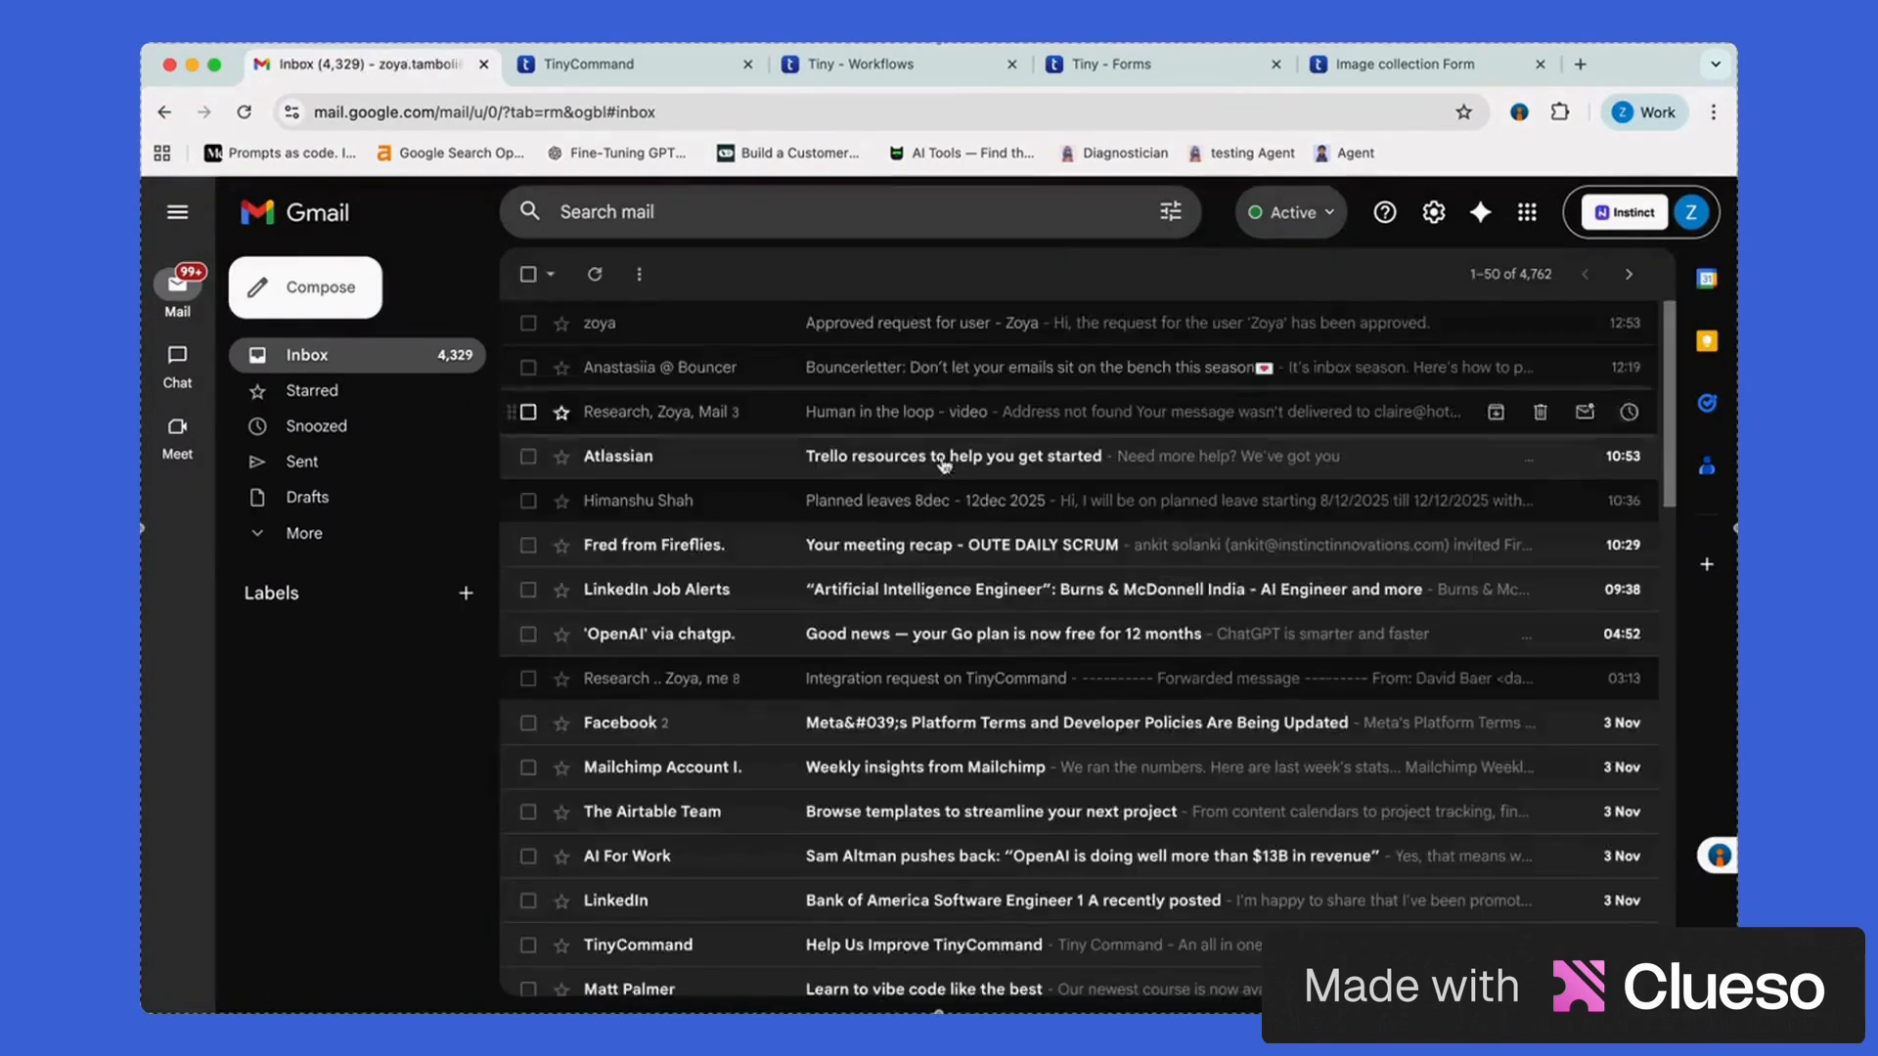
pyautogui.hotkey('ctrl', 'Up')
pyautogui.click(607, 336)
pyautogui.click(453, 275)
pyautogui.click(573, 67)
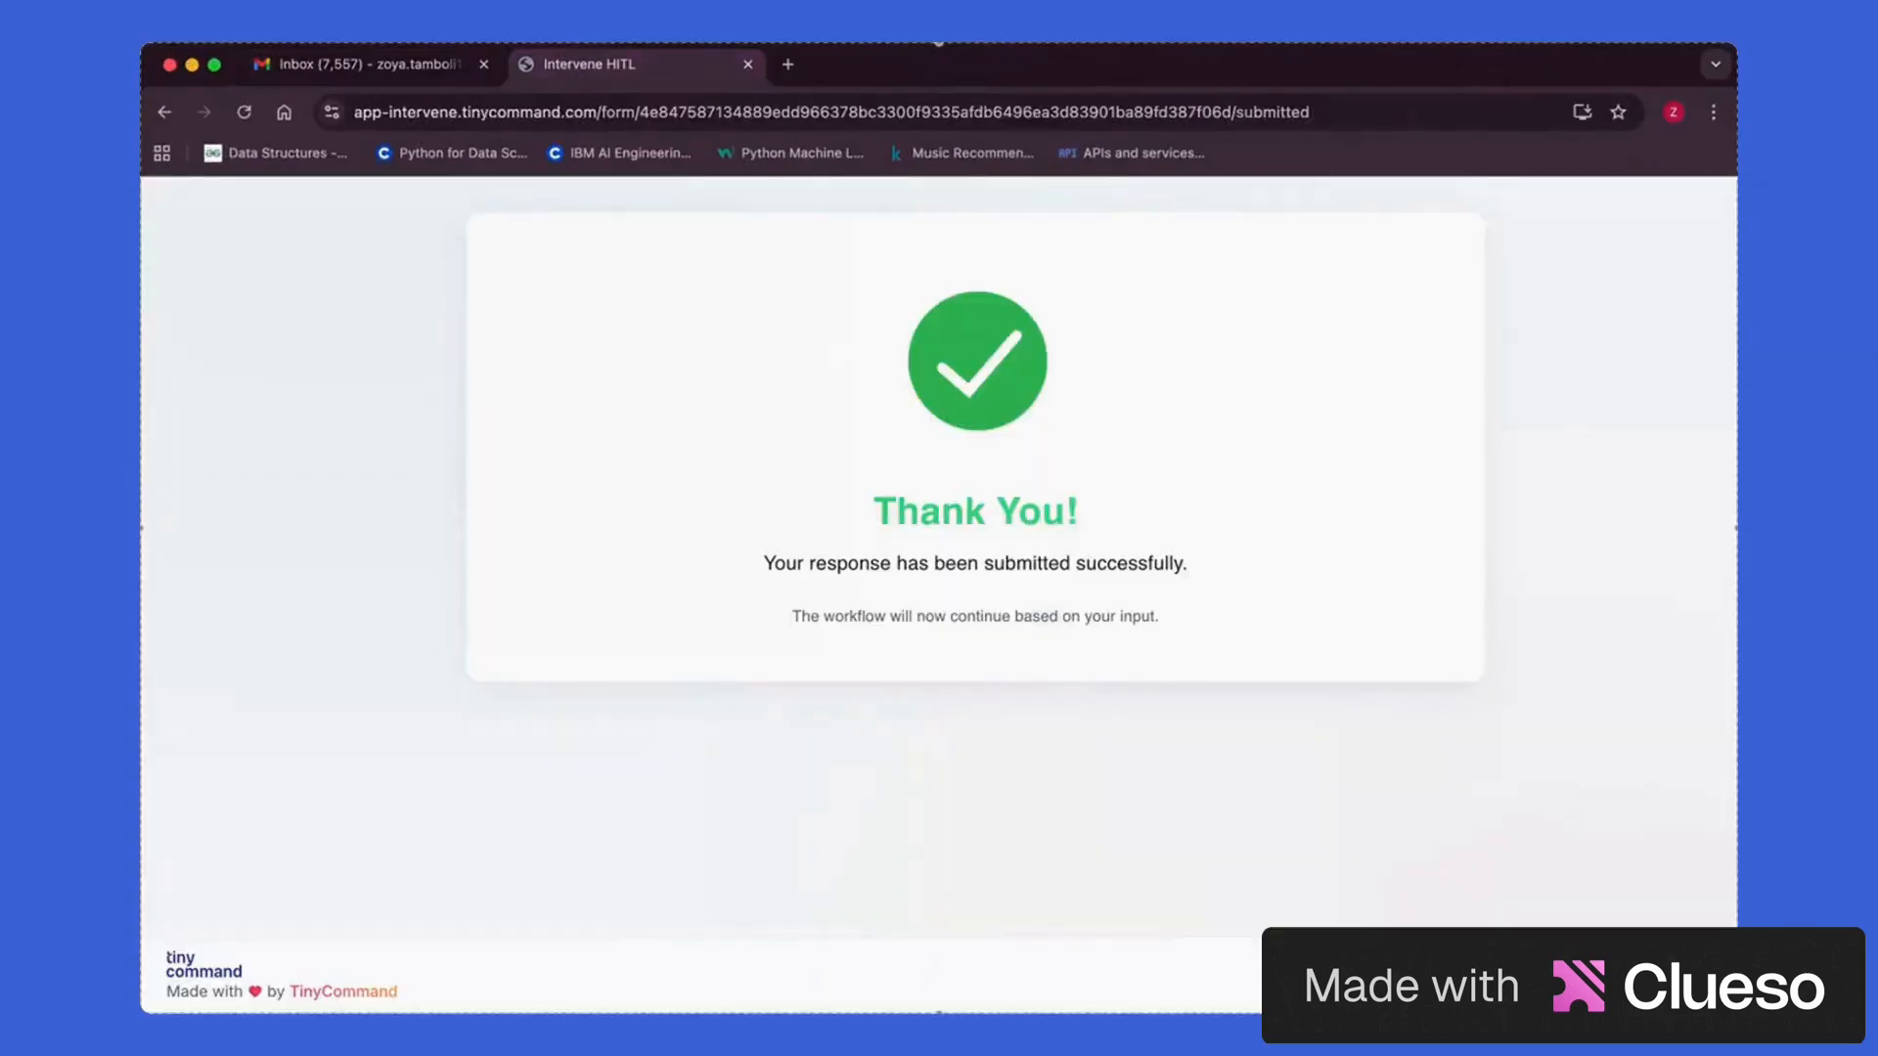
# Go to the Image collection Form tab in the work-profile window and reload it
pyautogui.click(372, 64)
pyautogui.press('super+grave')
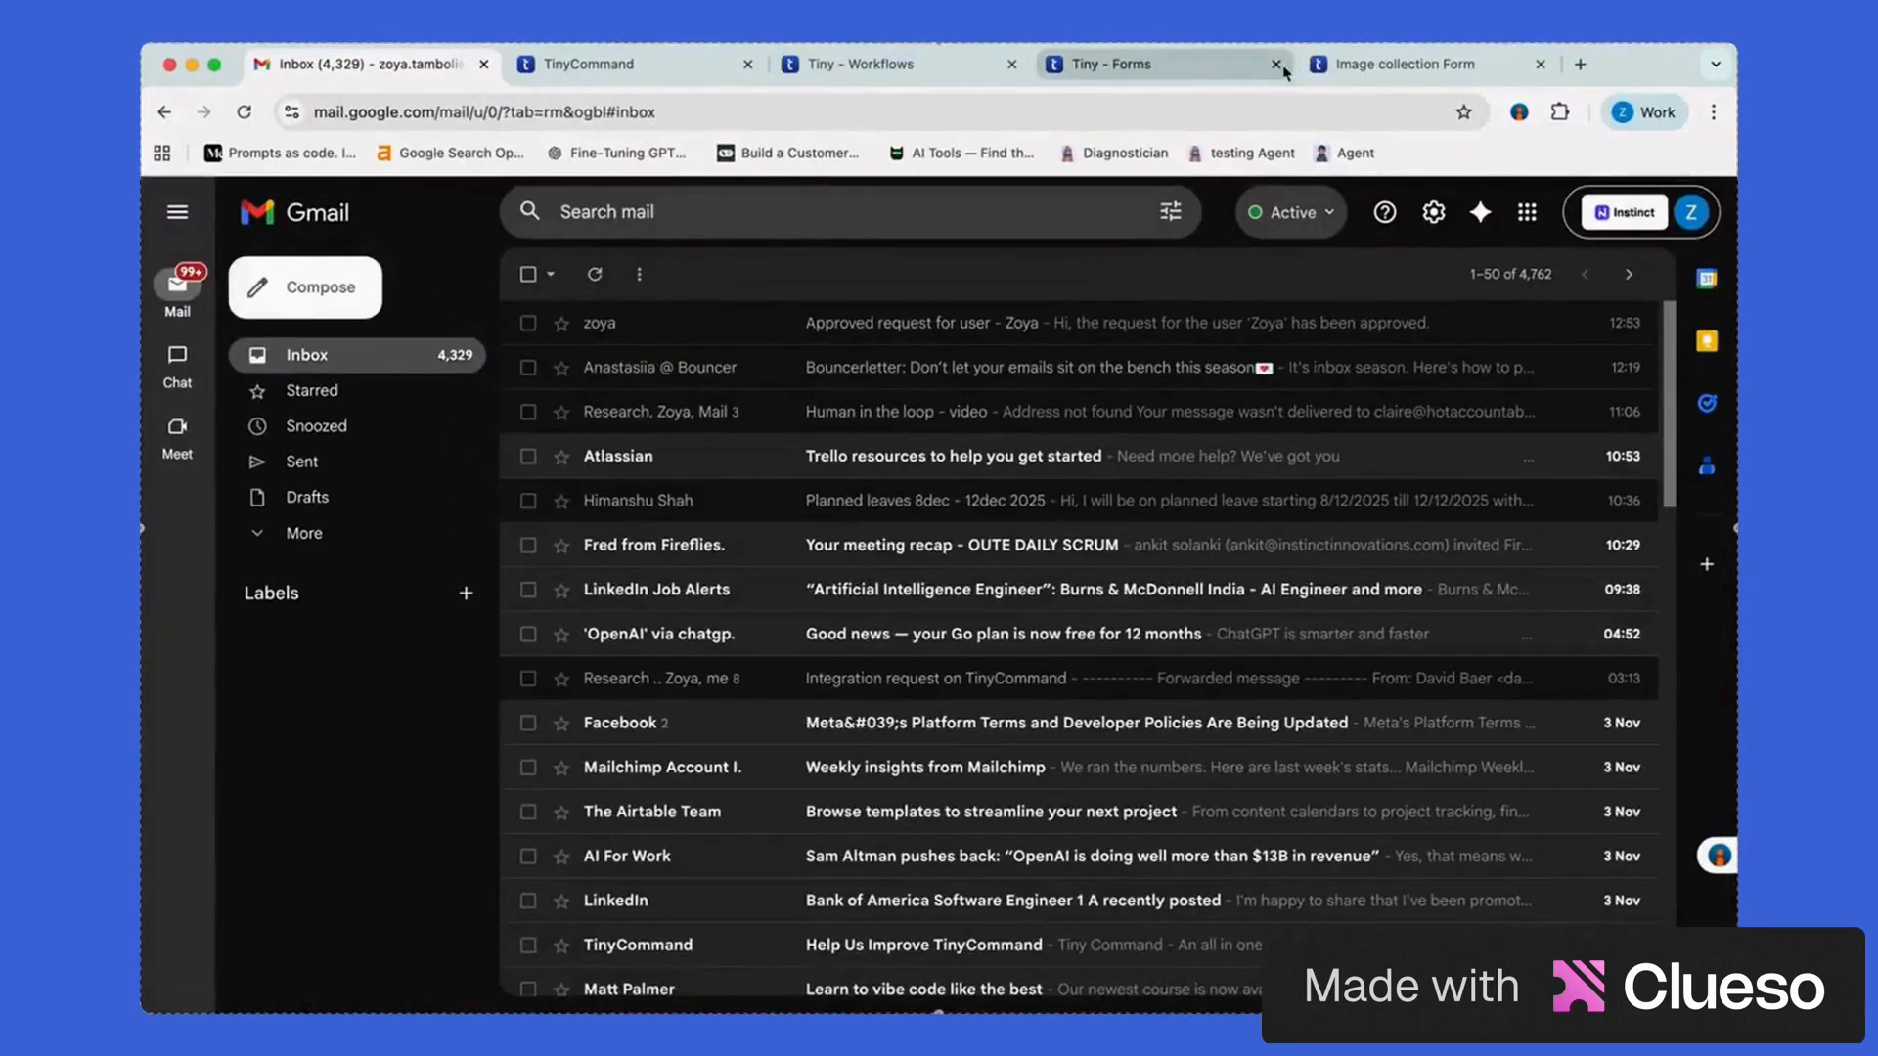
pyautogui.click(1252, 64)
pyautogui.click(1408, 64)
pyautogui.press('super+r')
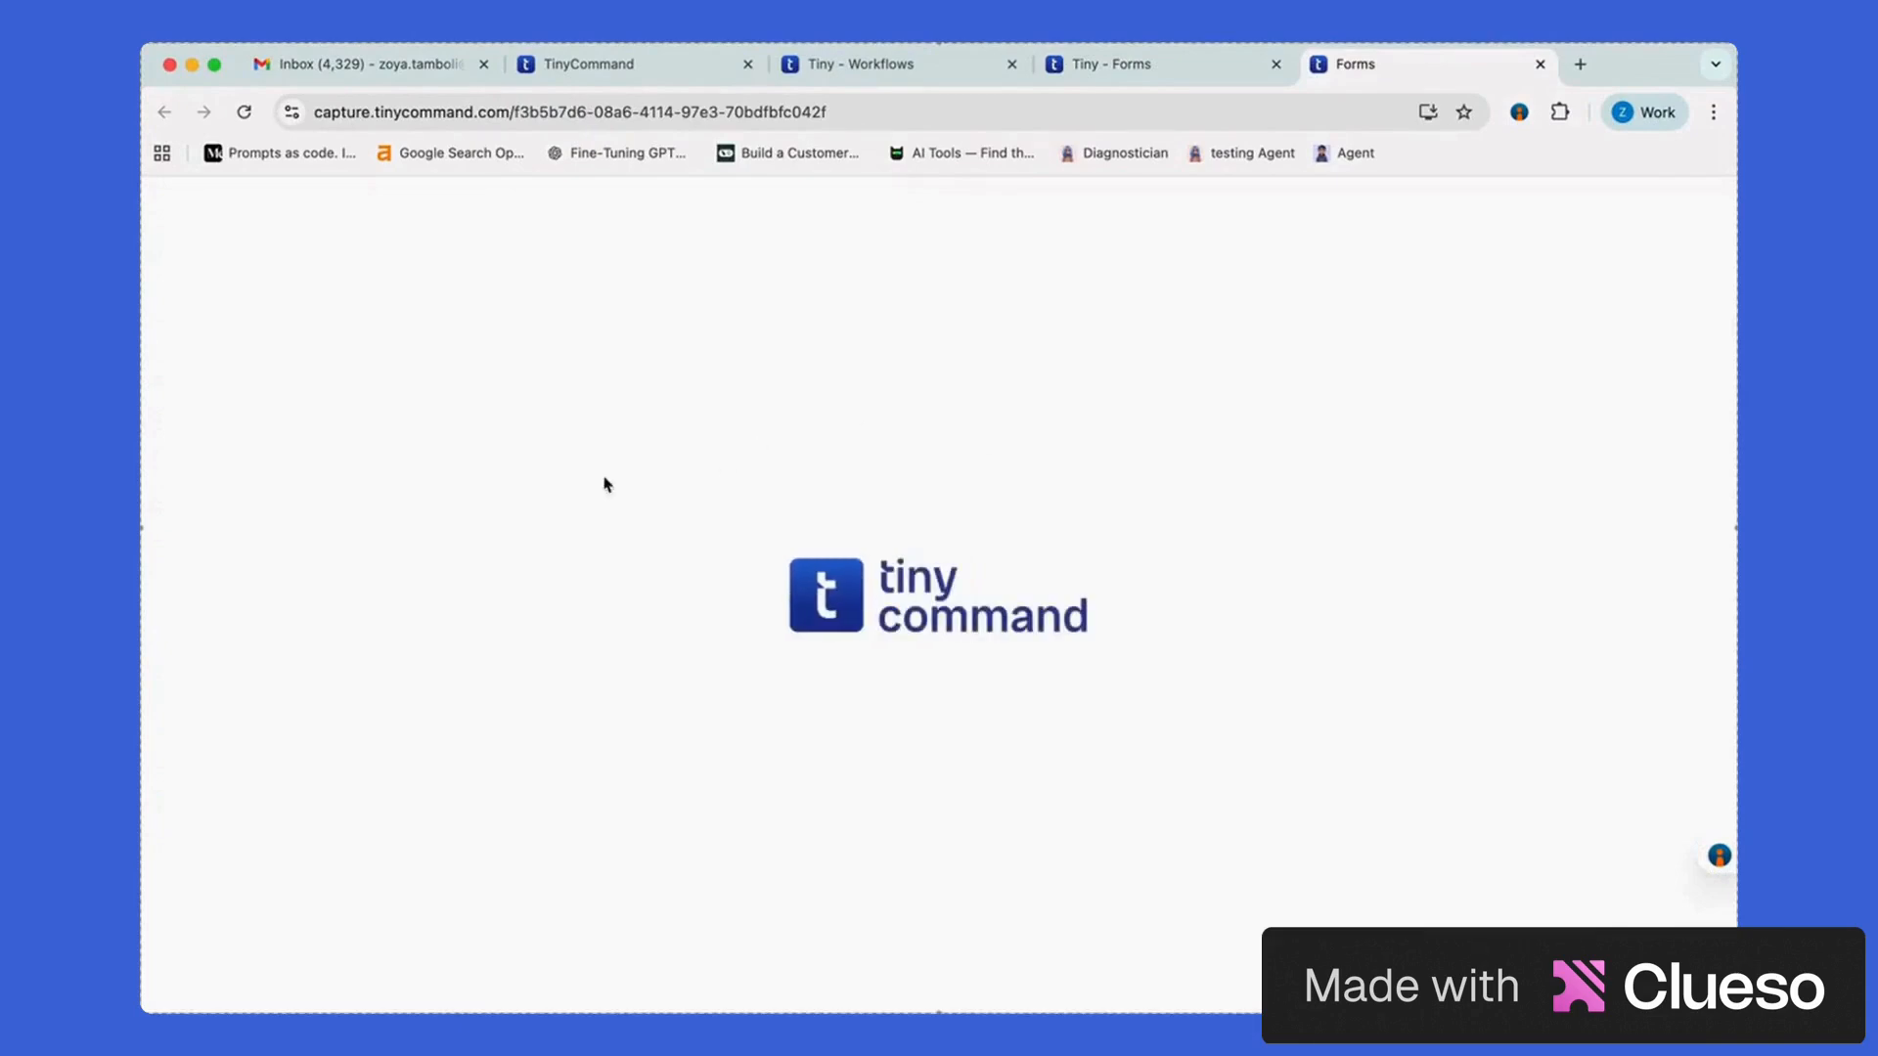
# Resubmit the form with the user's name and Rockethub x tinycommand.png, then return to Gmail
pyautogui.write('Zoyaa')
pyautogui.press('Return')
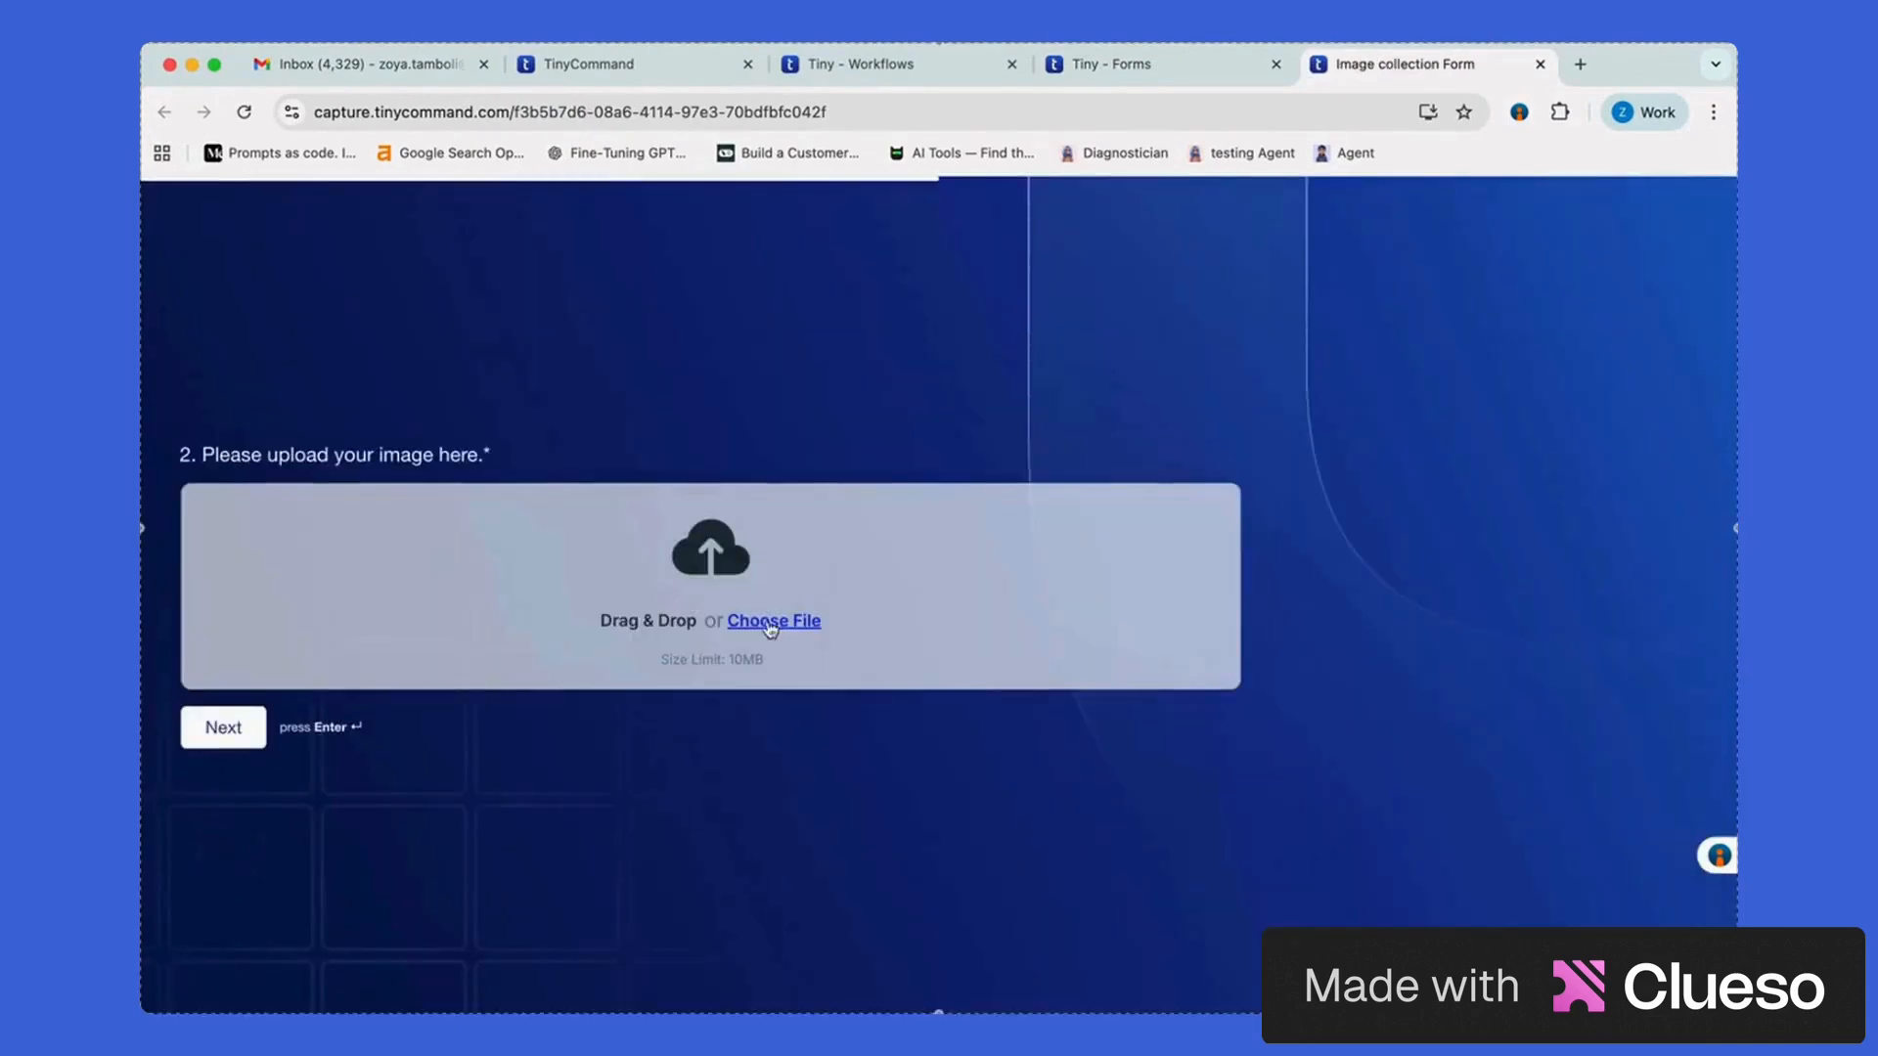
pyautogui.click(770, 631)
pyautogui.scroll(-3, 880, 586)
pyautogui.doubleClick(809, 583)
pyautogui.press('Return')
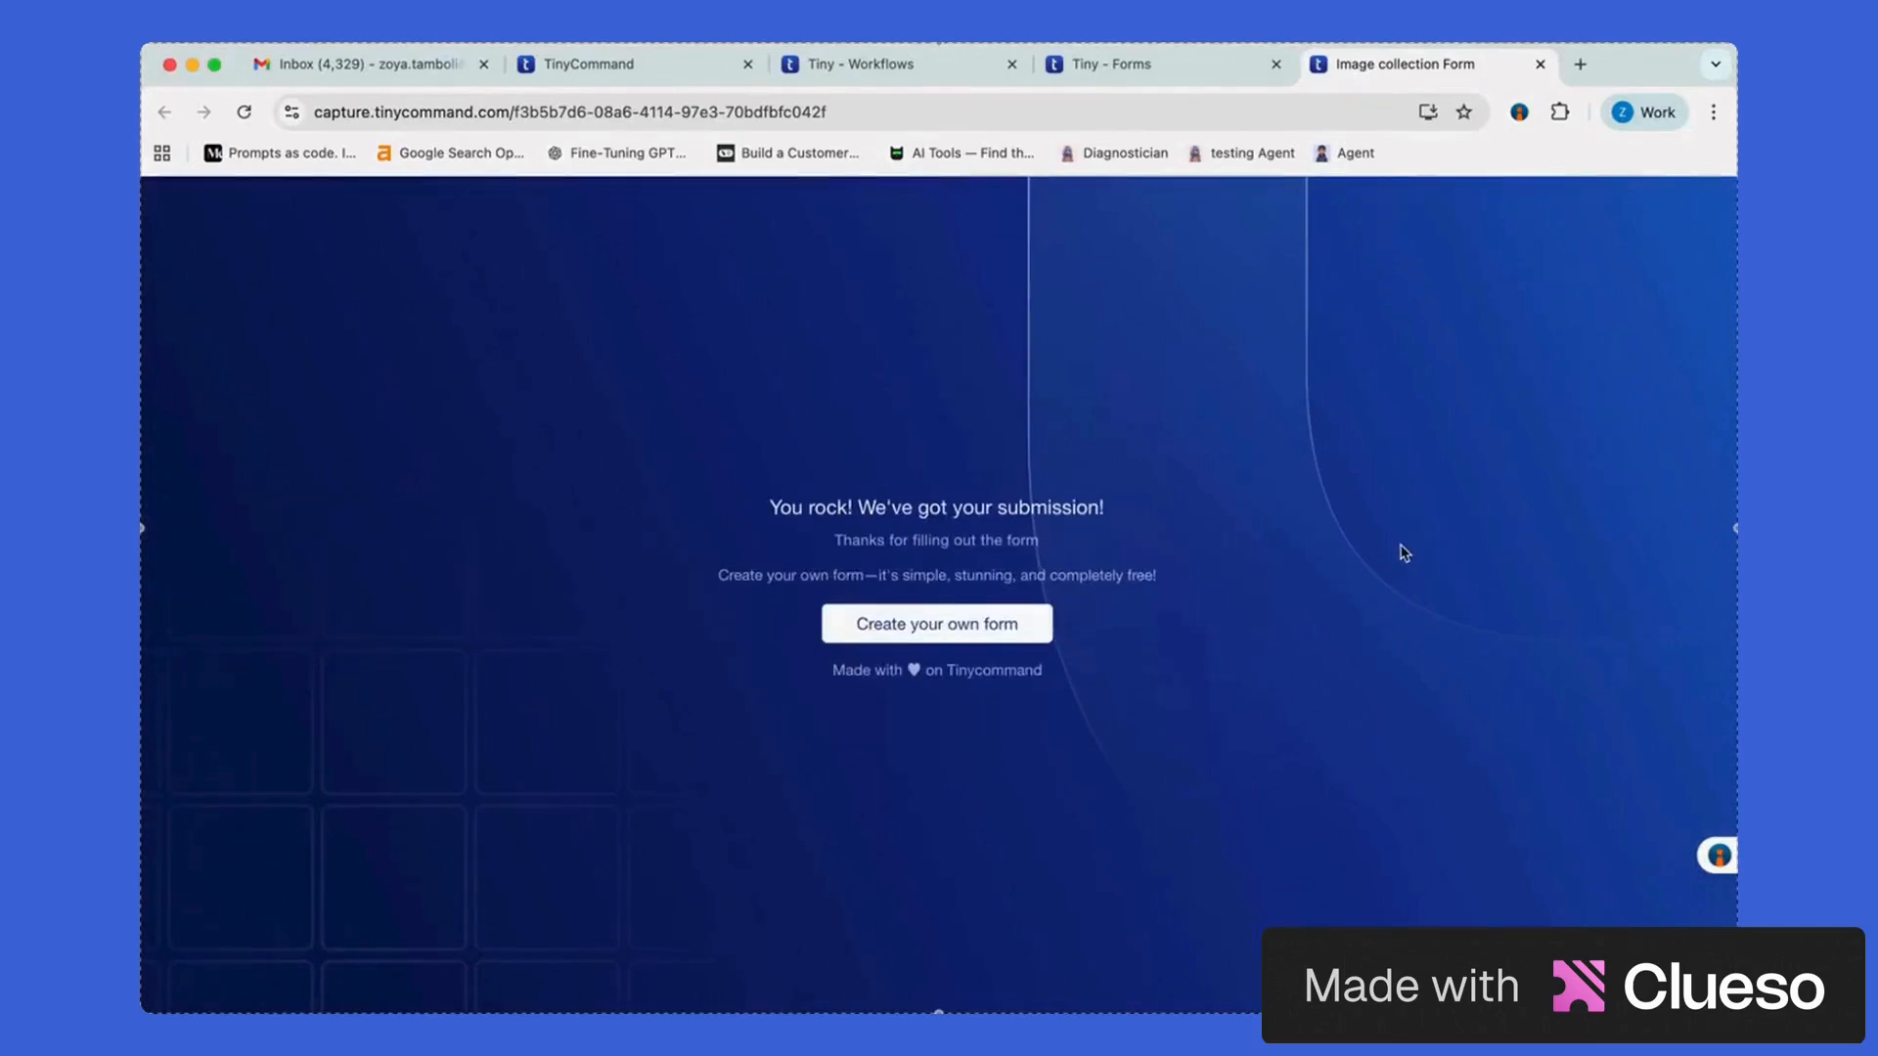
pyautogui.hotkey('ctrl', 'Up')
pyautogui.click(525, 267)
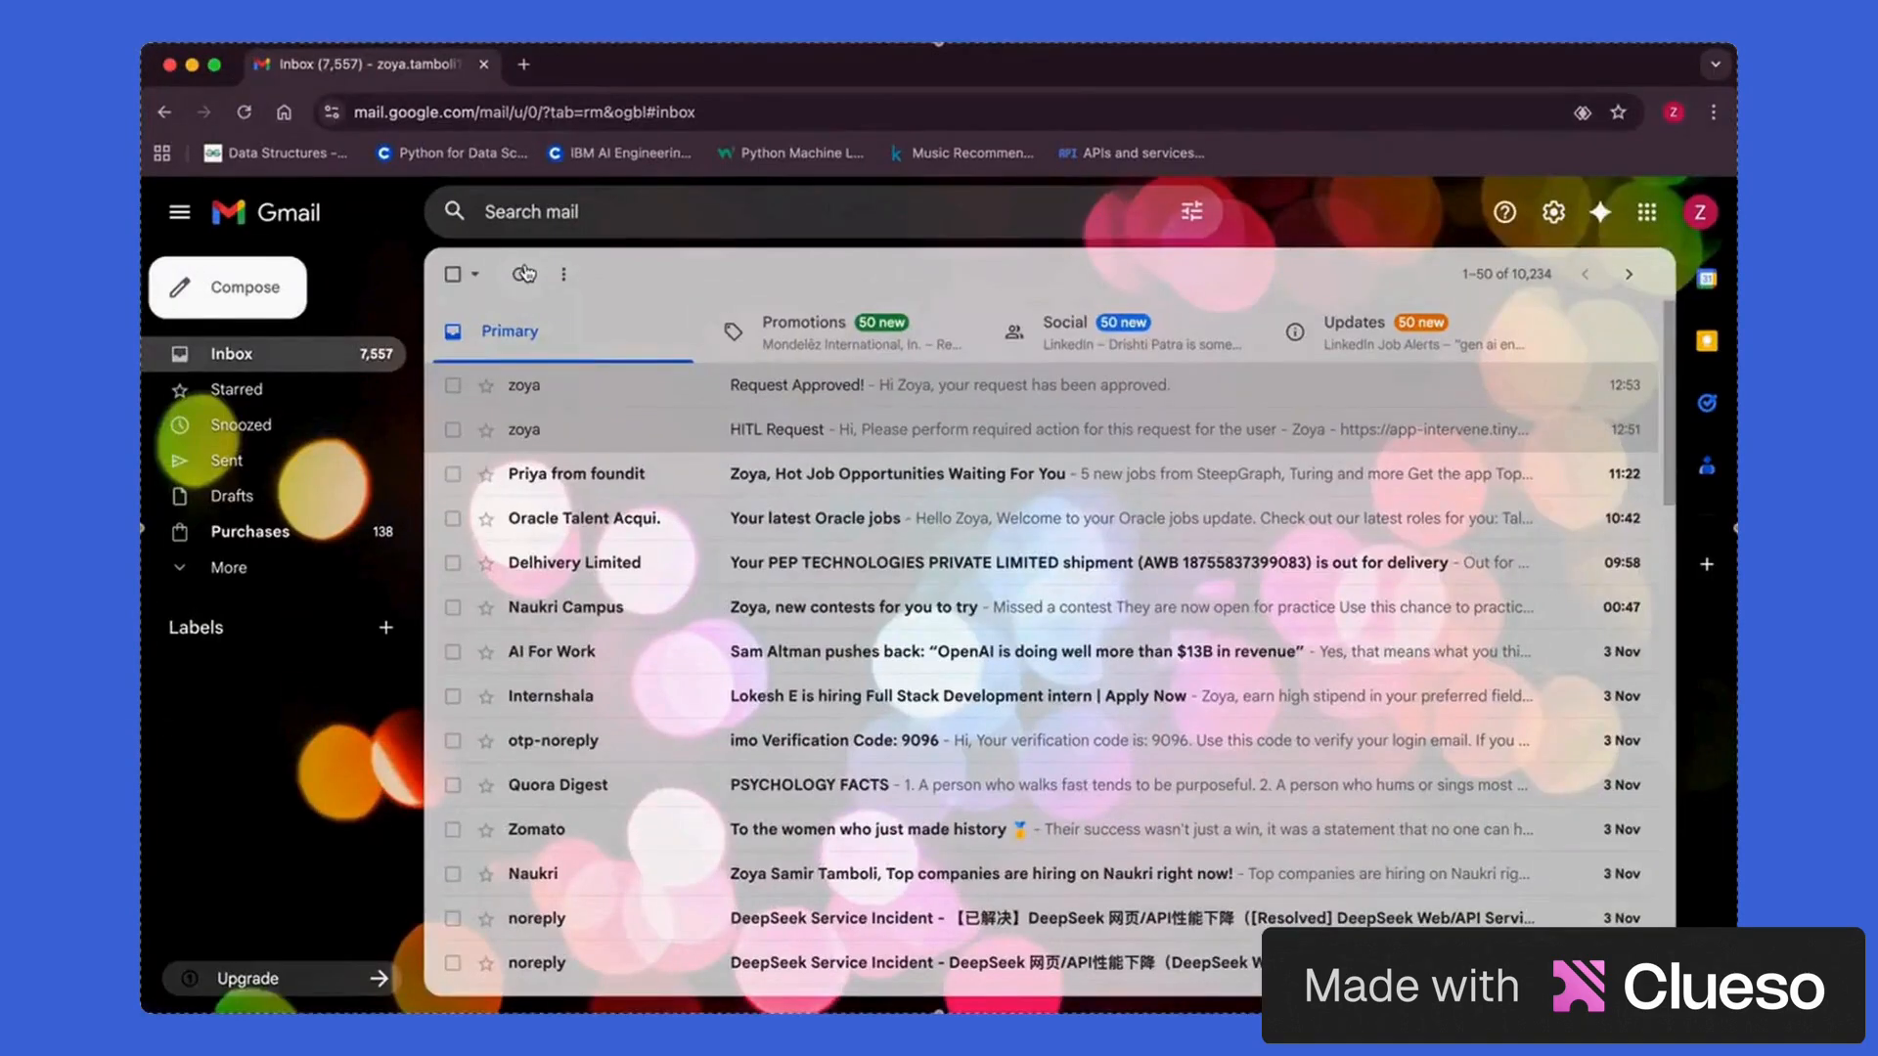
# Refresh Gmail, open the new HITL Request email, and follow its review link
pyautogui.click(526, 273)
pyautogui.click(794, 384)
pyautogui.click(1039, 447)
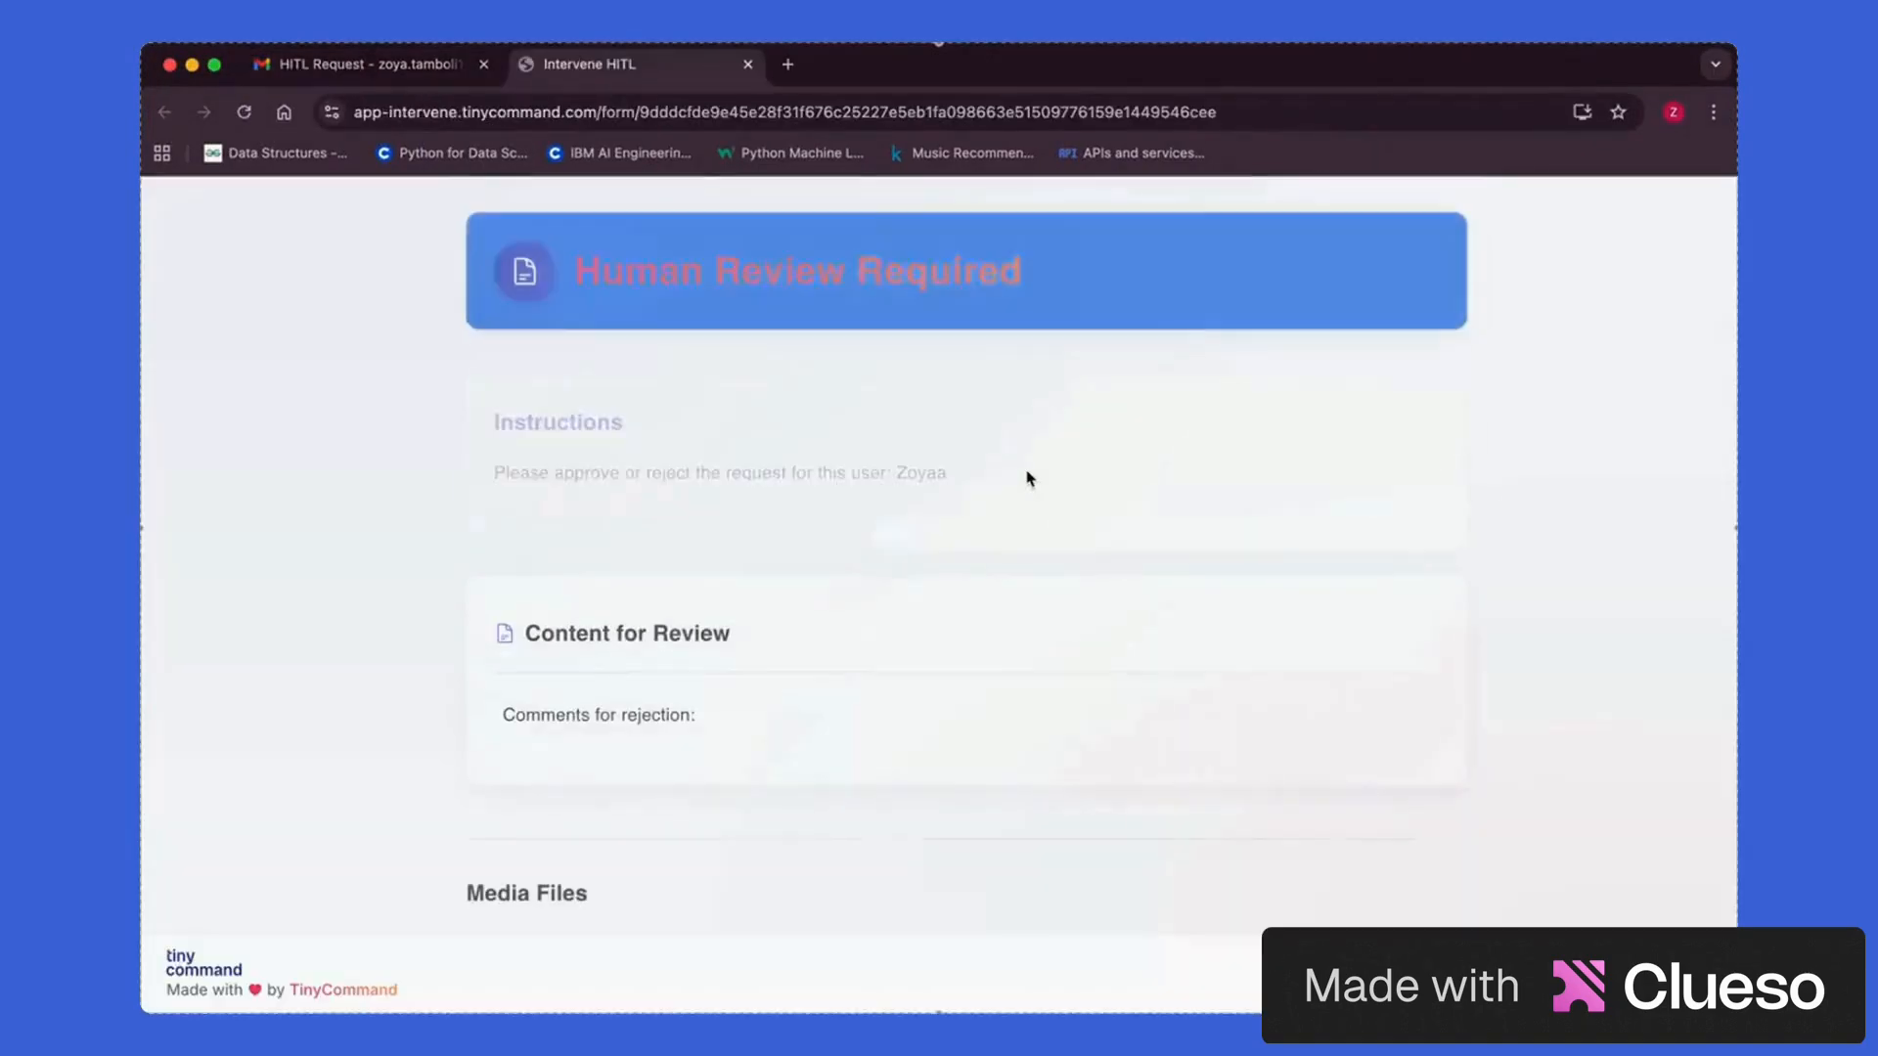
pyautogui.scroll(-4, 1027, 476)
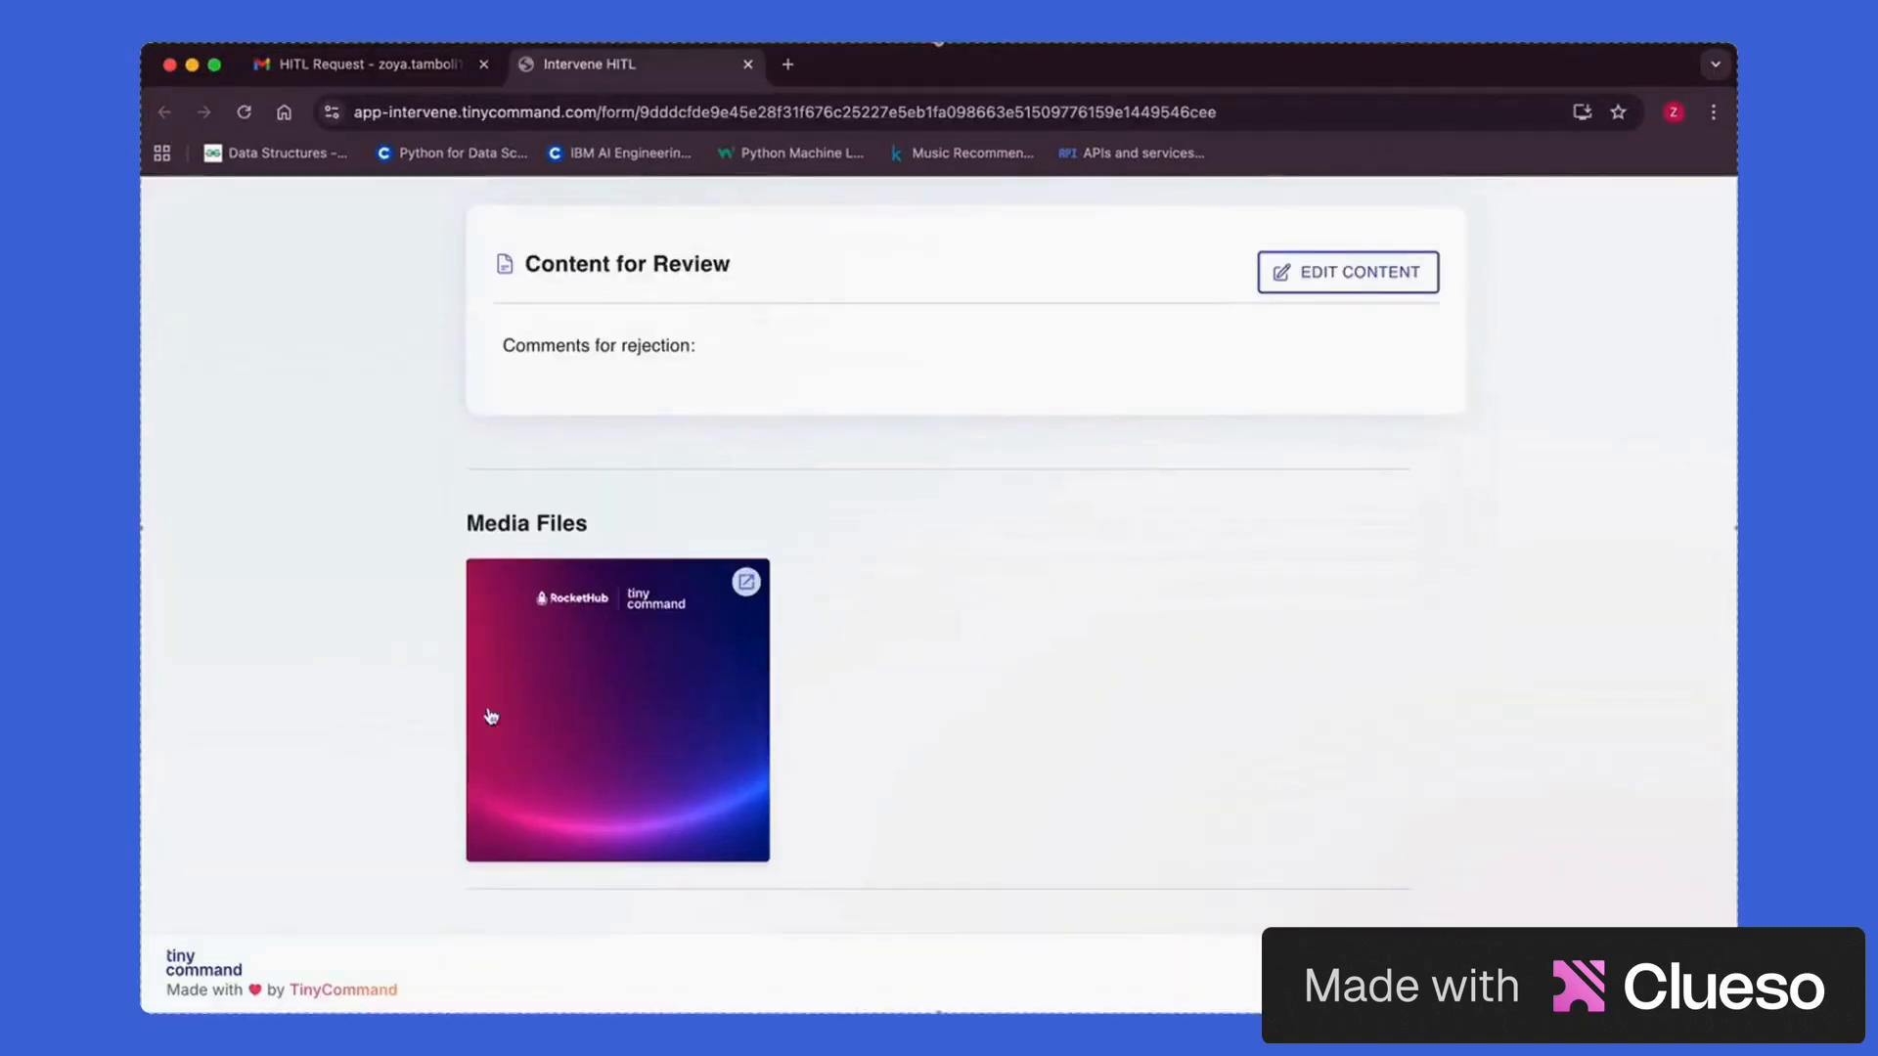
pyautogui.scroll(4, 775, 628)
pyautogui.scroll(-3, 776, 629)
pyautogui.scroll(2, 1532, 520)
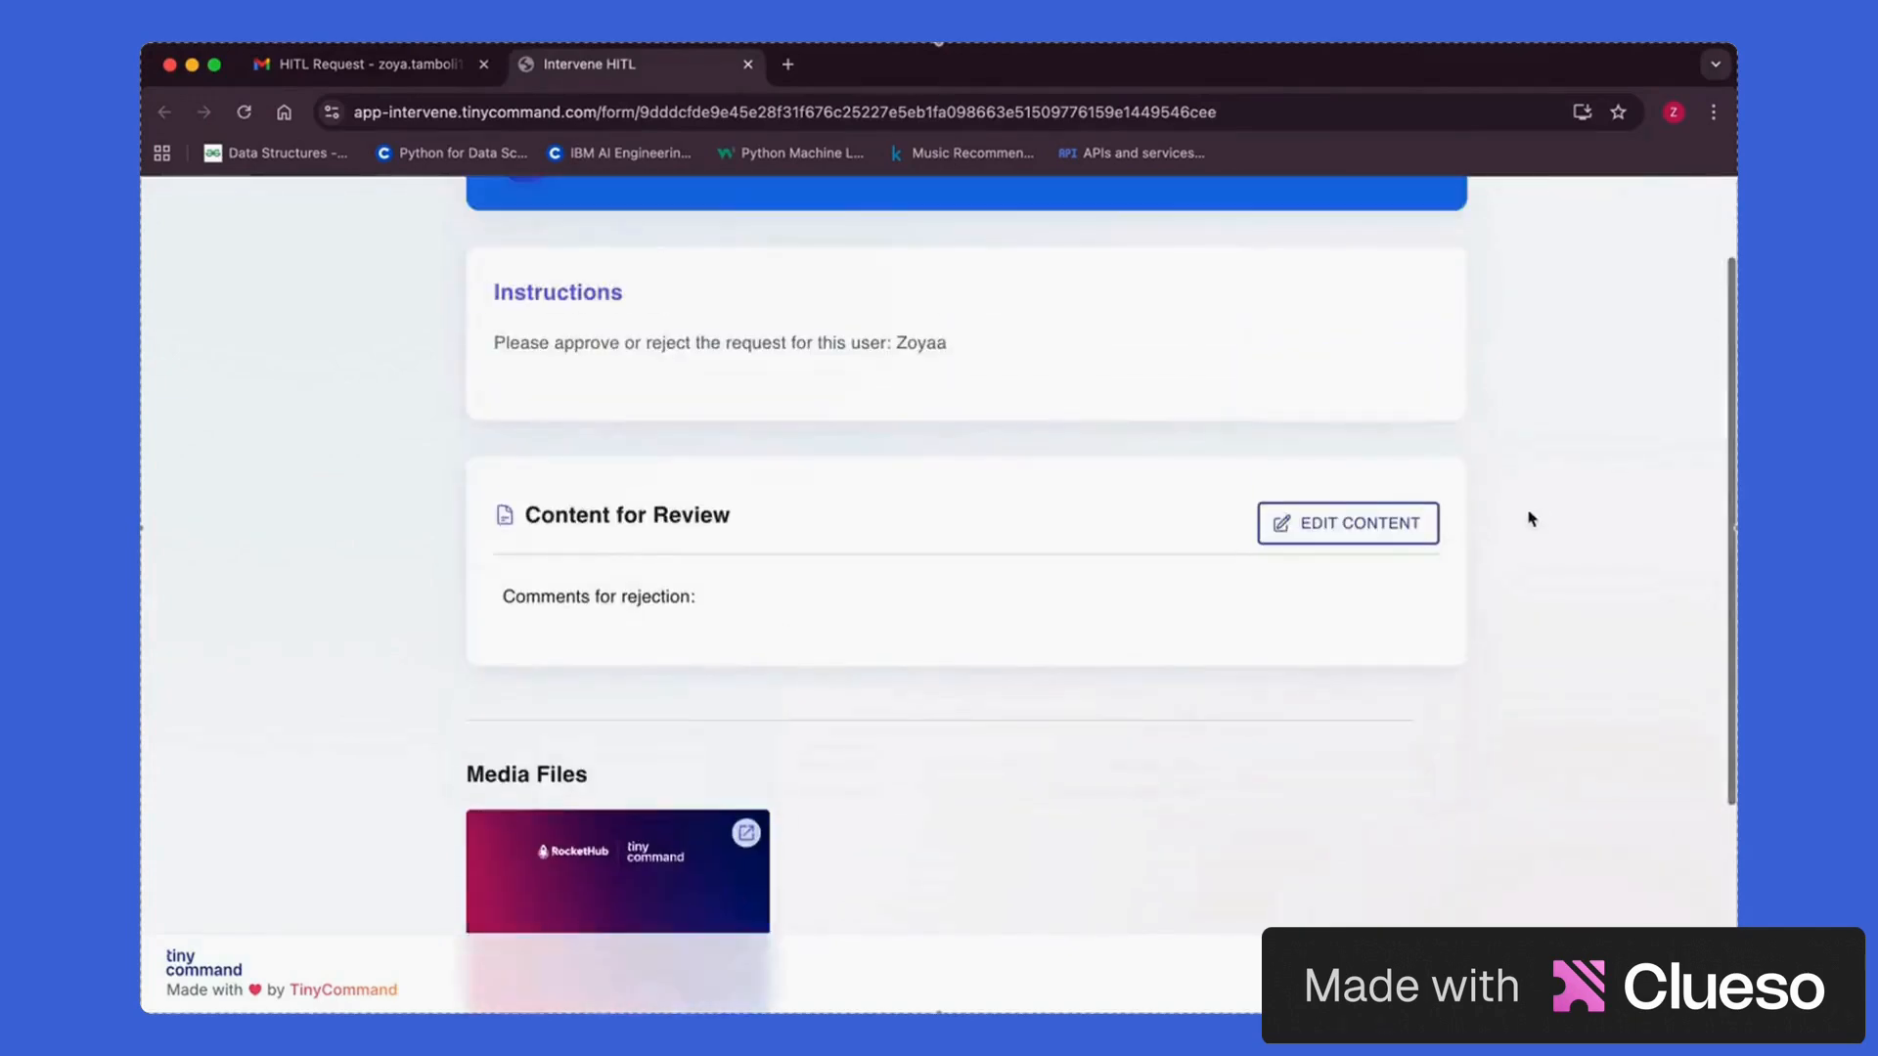
# In Edit Content, enter 'Upload a valid image' as the comment for rejection
pyautogui.click(1348, 523)
pyautogui.click(910, 405)
pyautogui.write('ploa')
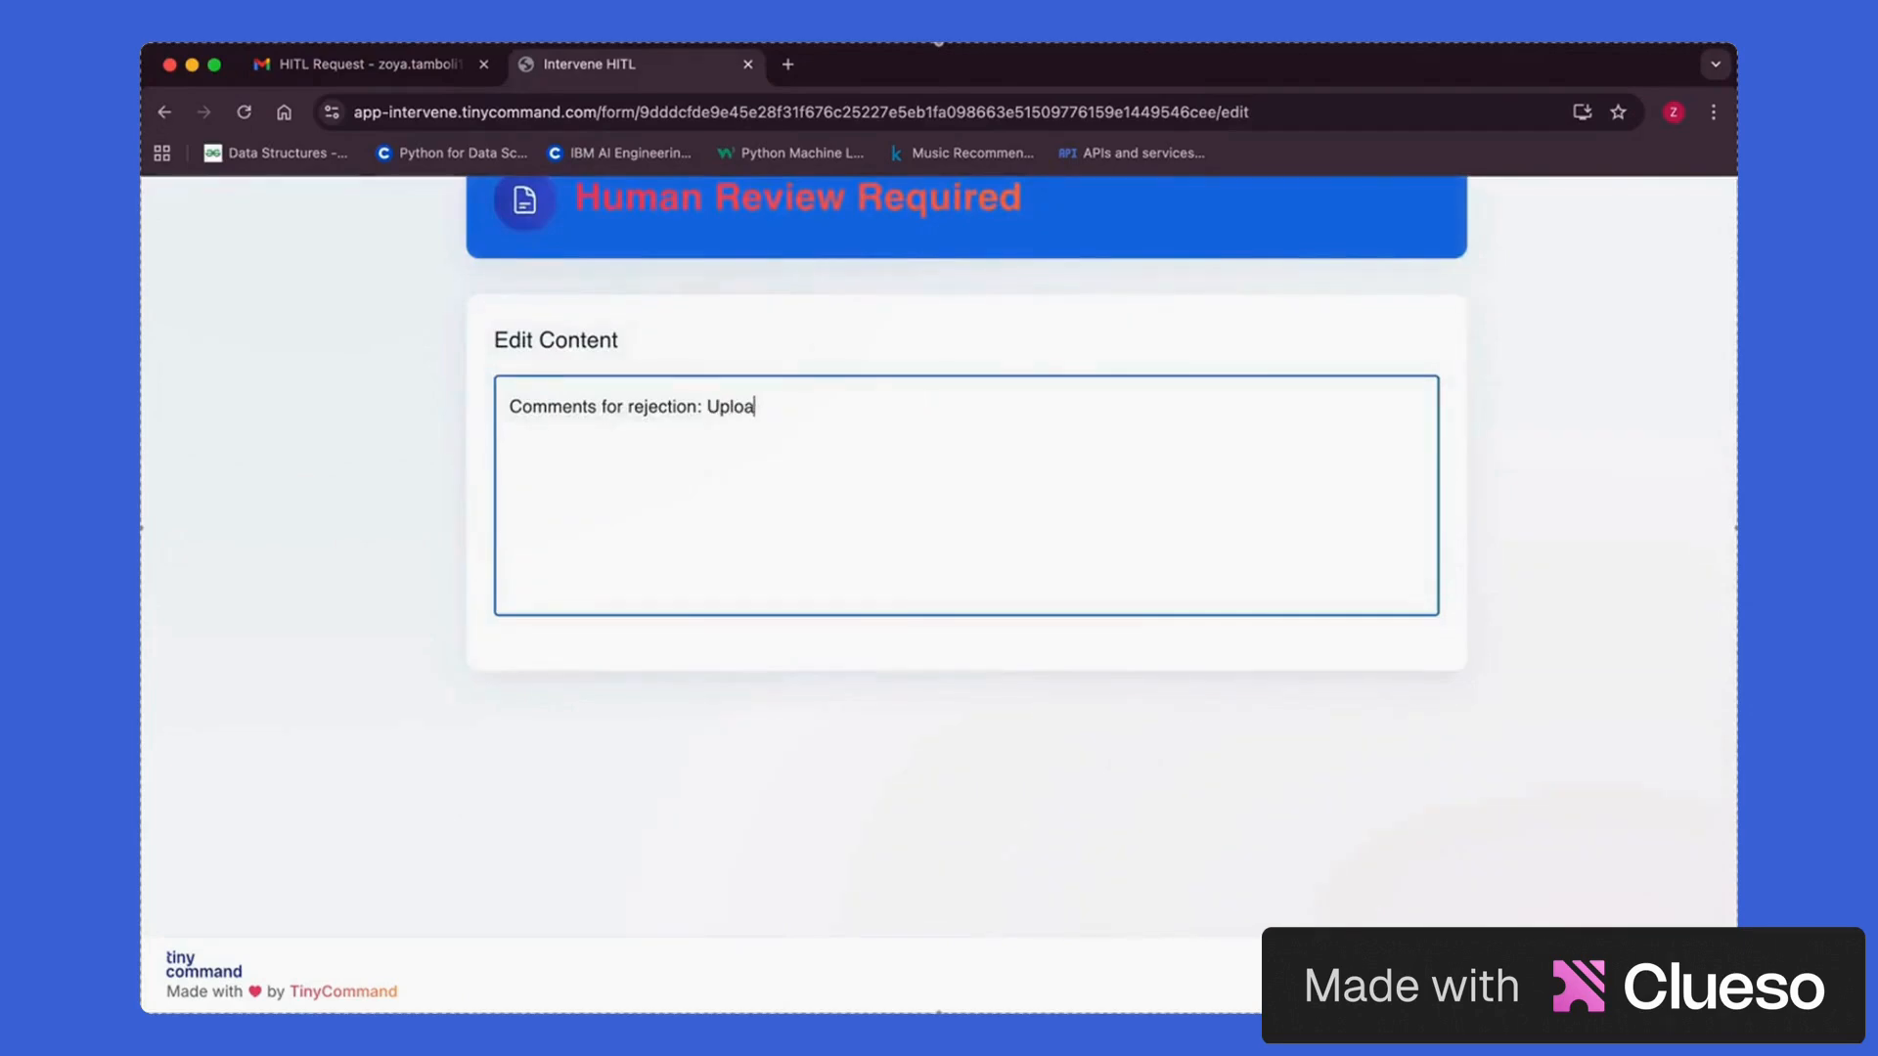
pyautogui.write('d a valid imah')
pyautogui.scroll(-2, 1238, 719)
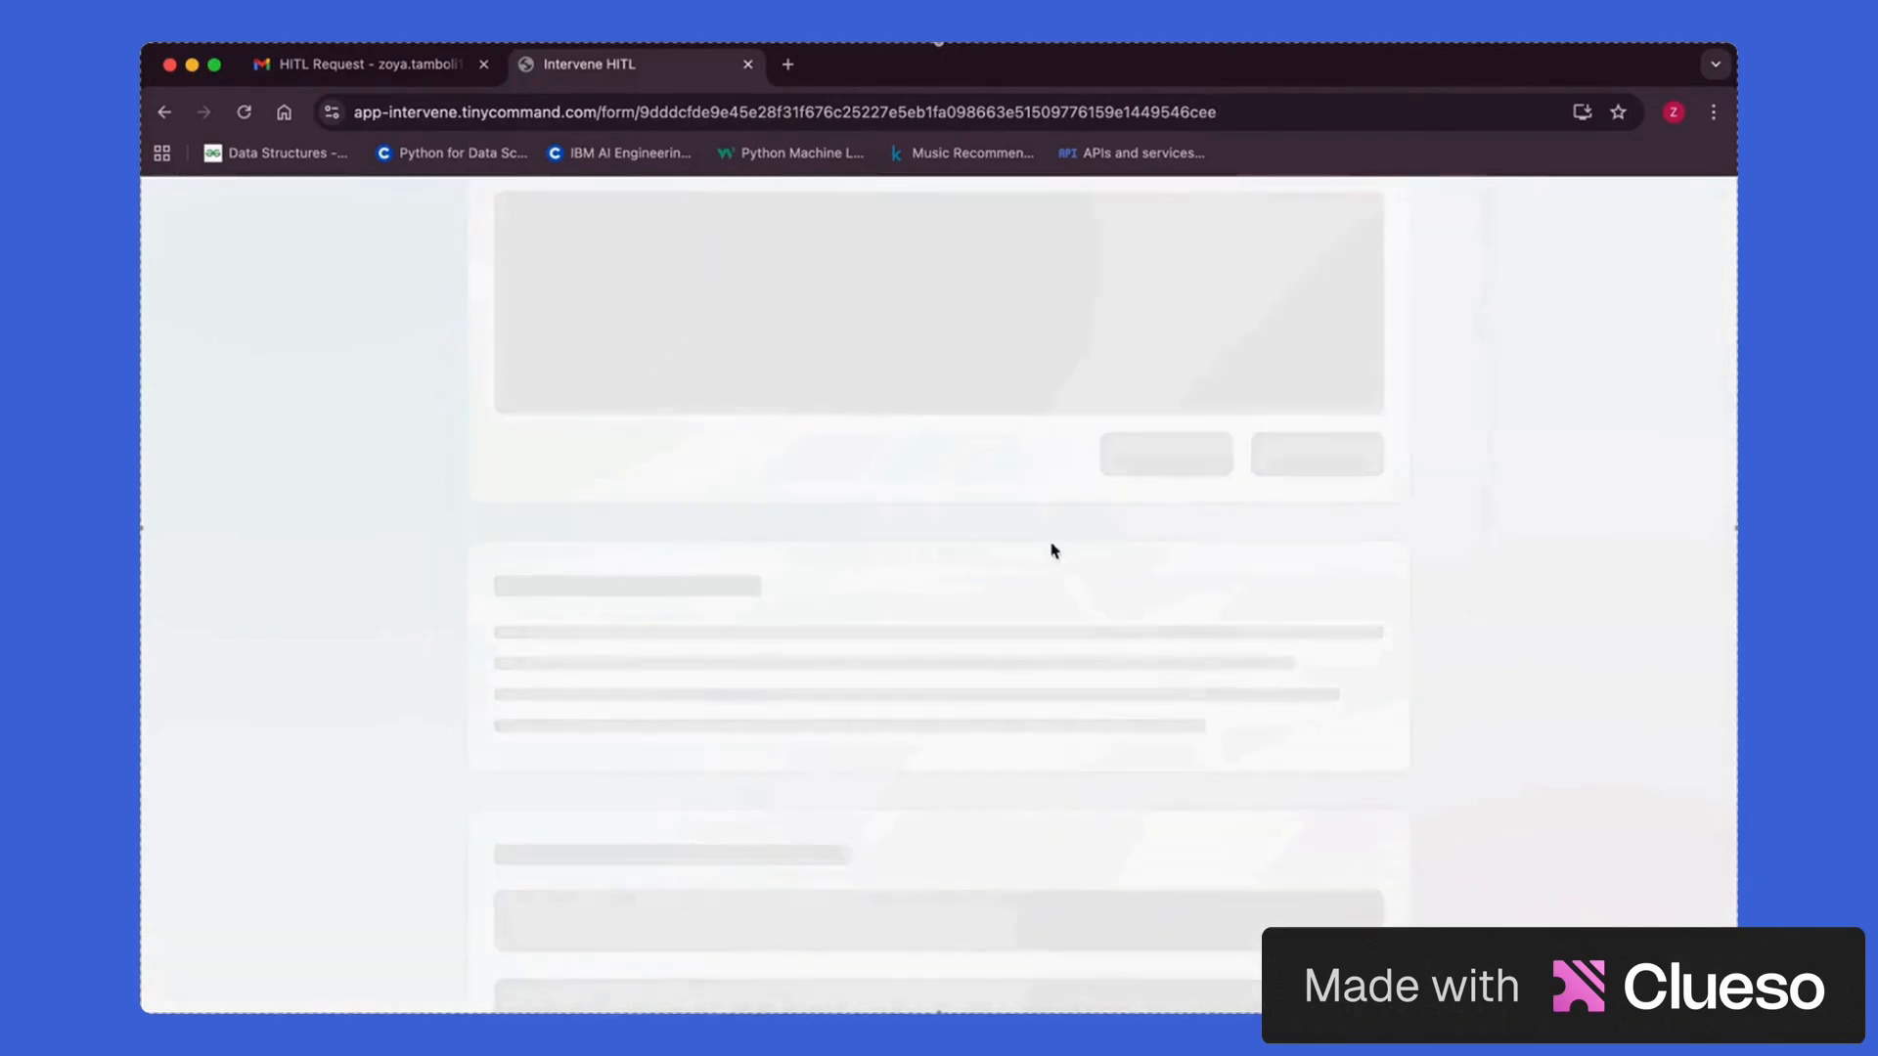
pyautogui.click(357, 63)
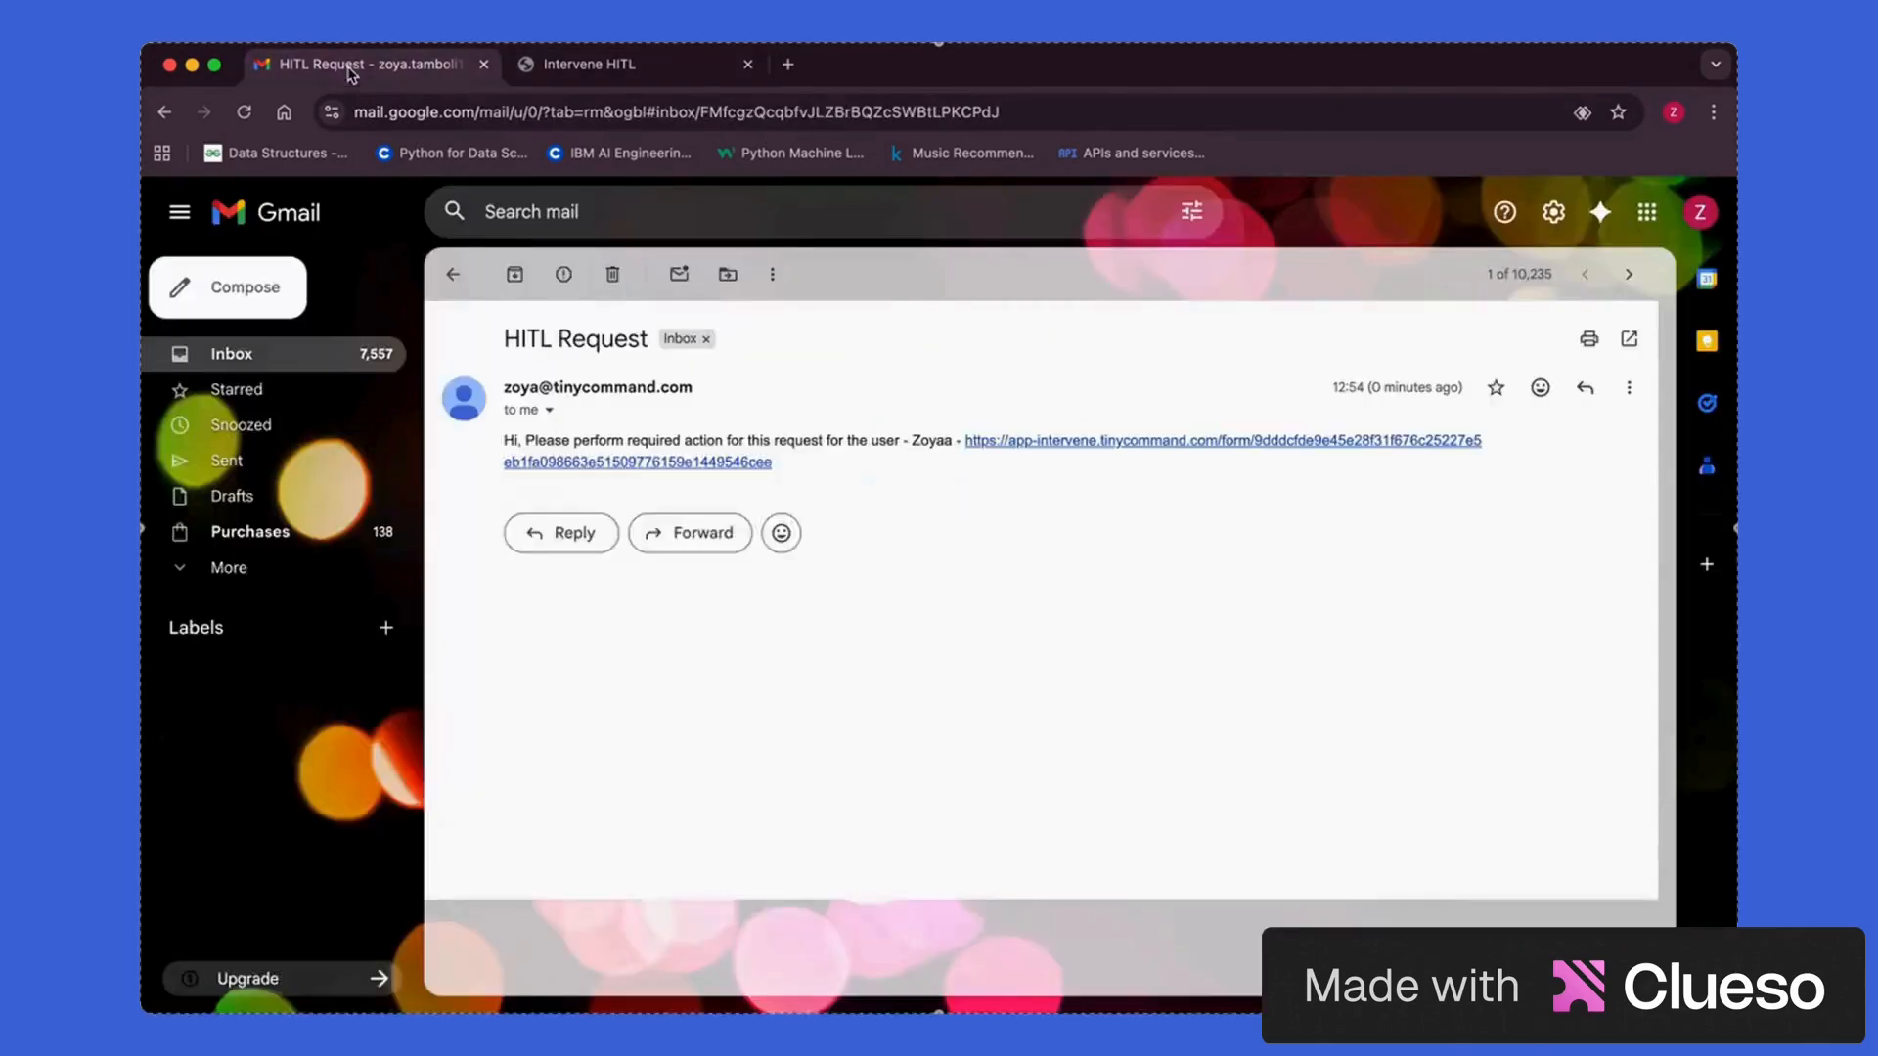
# Open the Request Rejected! email and check its 'Upload a valid image' comment
pyautogui.click(460, 278)
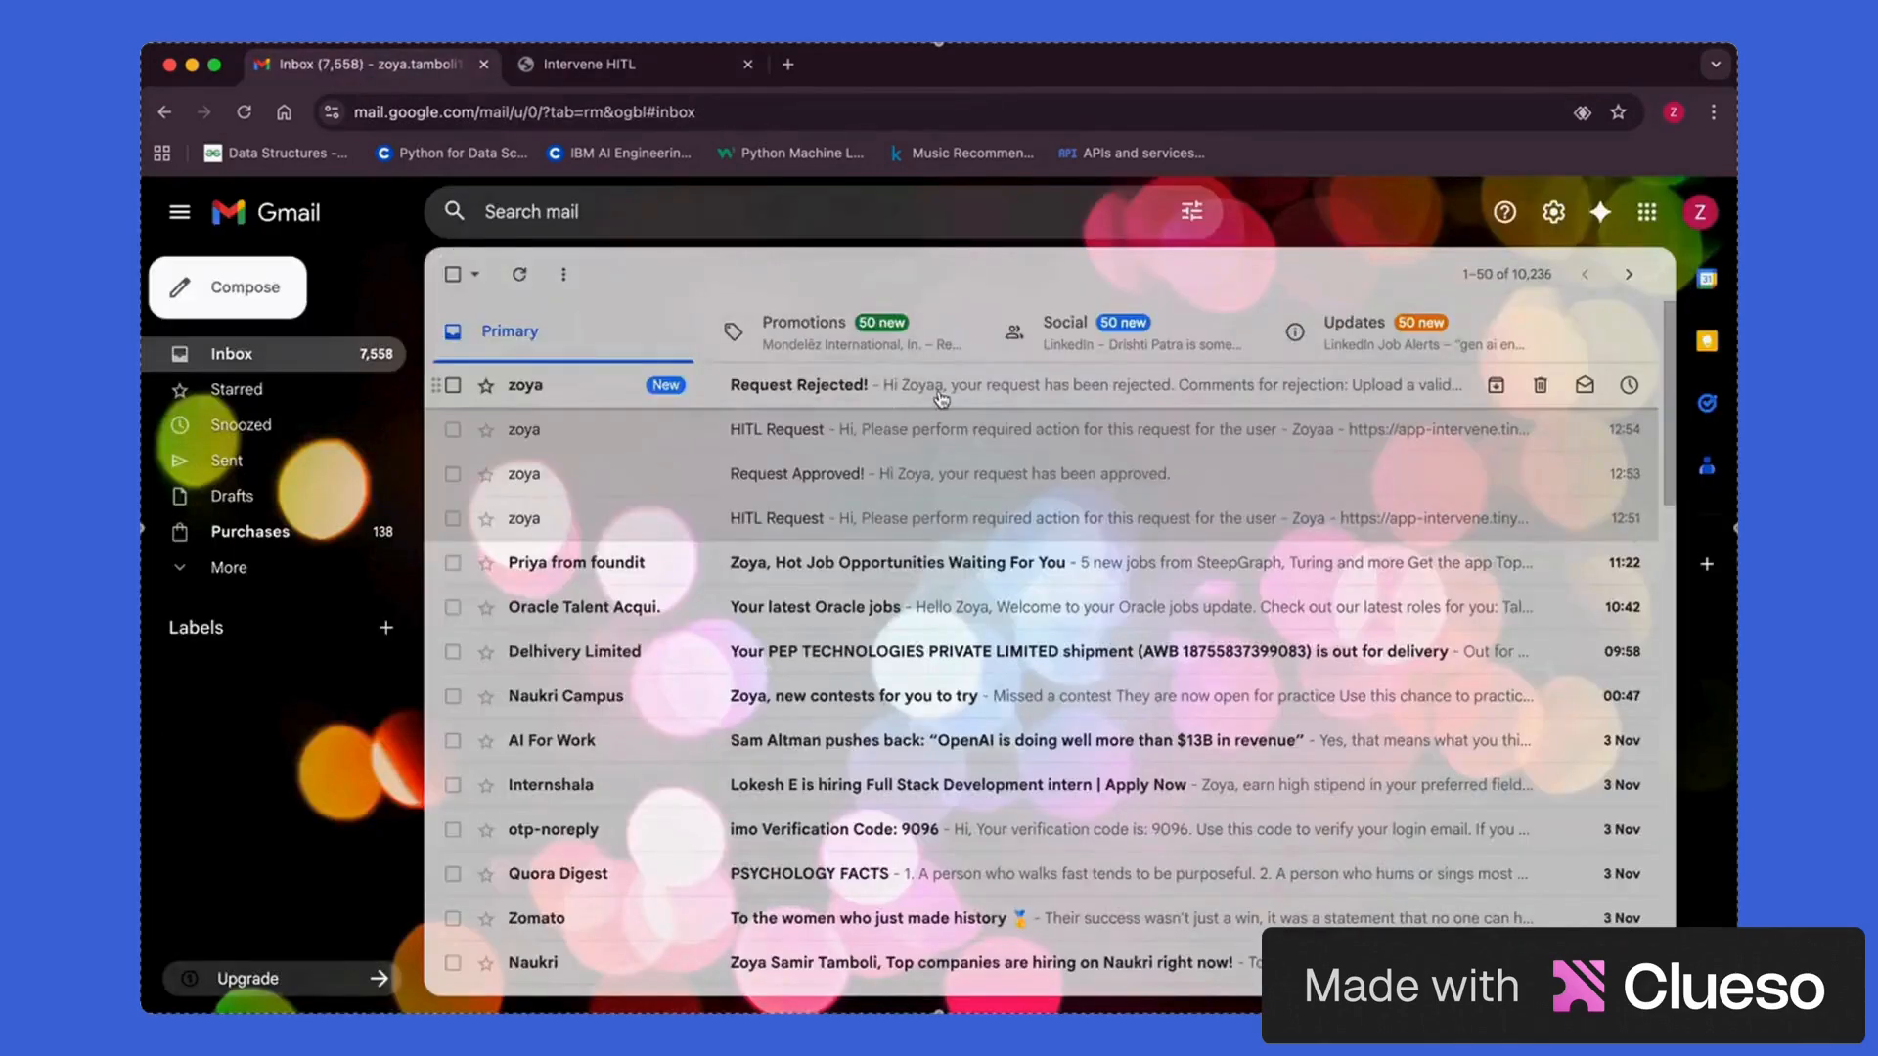
pyautogui.click(795, 401)
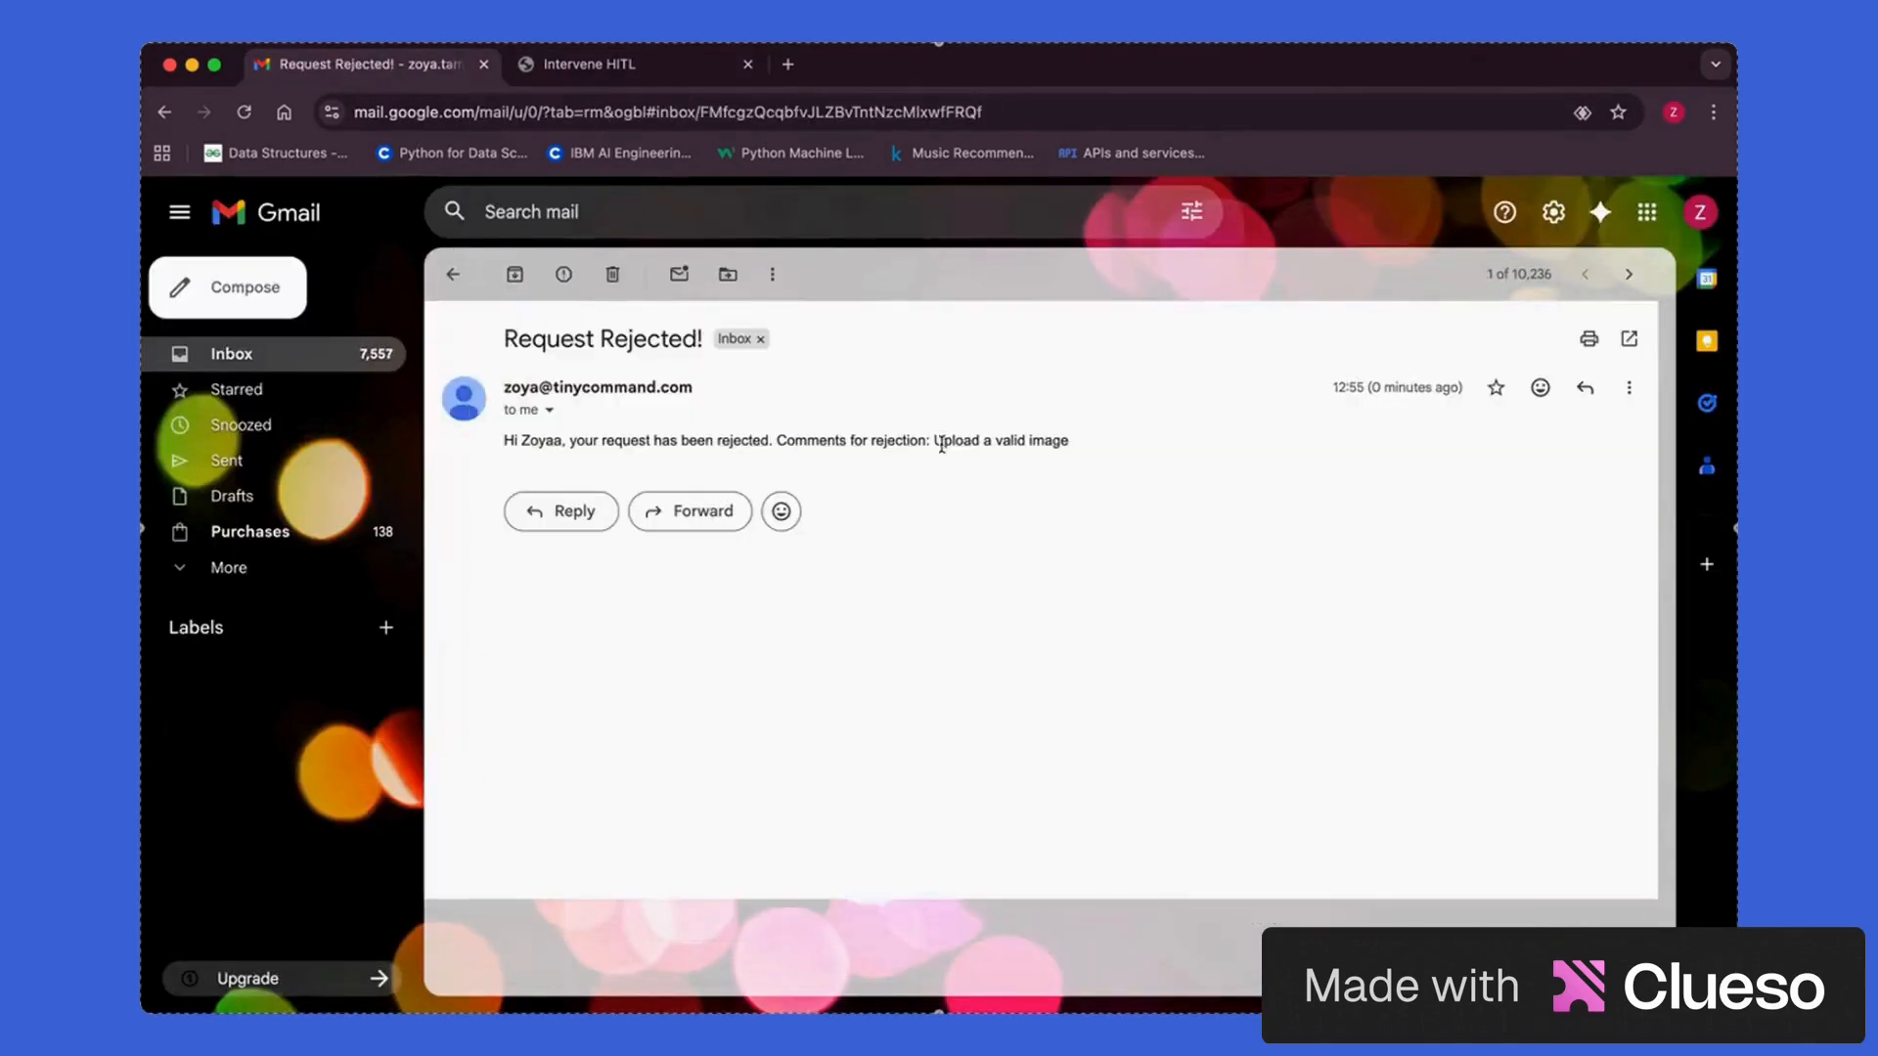
pyautogui.moveTo(769, 442); pyautogui.dragTo(939, 448)
pyautogui.click(453, 274)
# In the work-profile window, read the newest rejection email, then return to the Image approval flow canvas
pyautogui.hotkey('ctrl', 'Up')
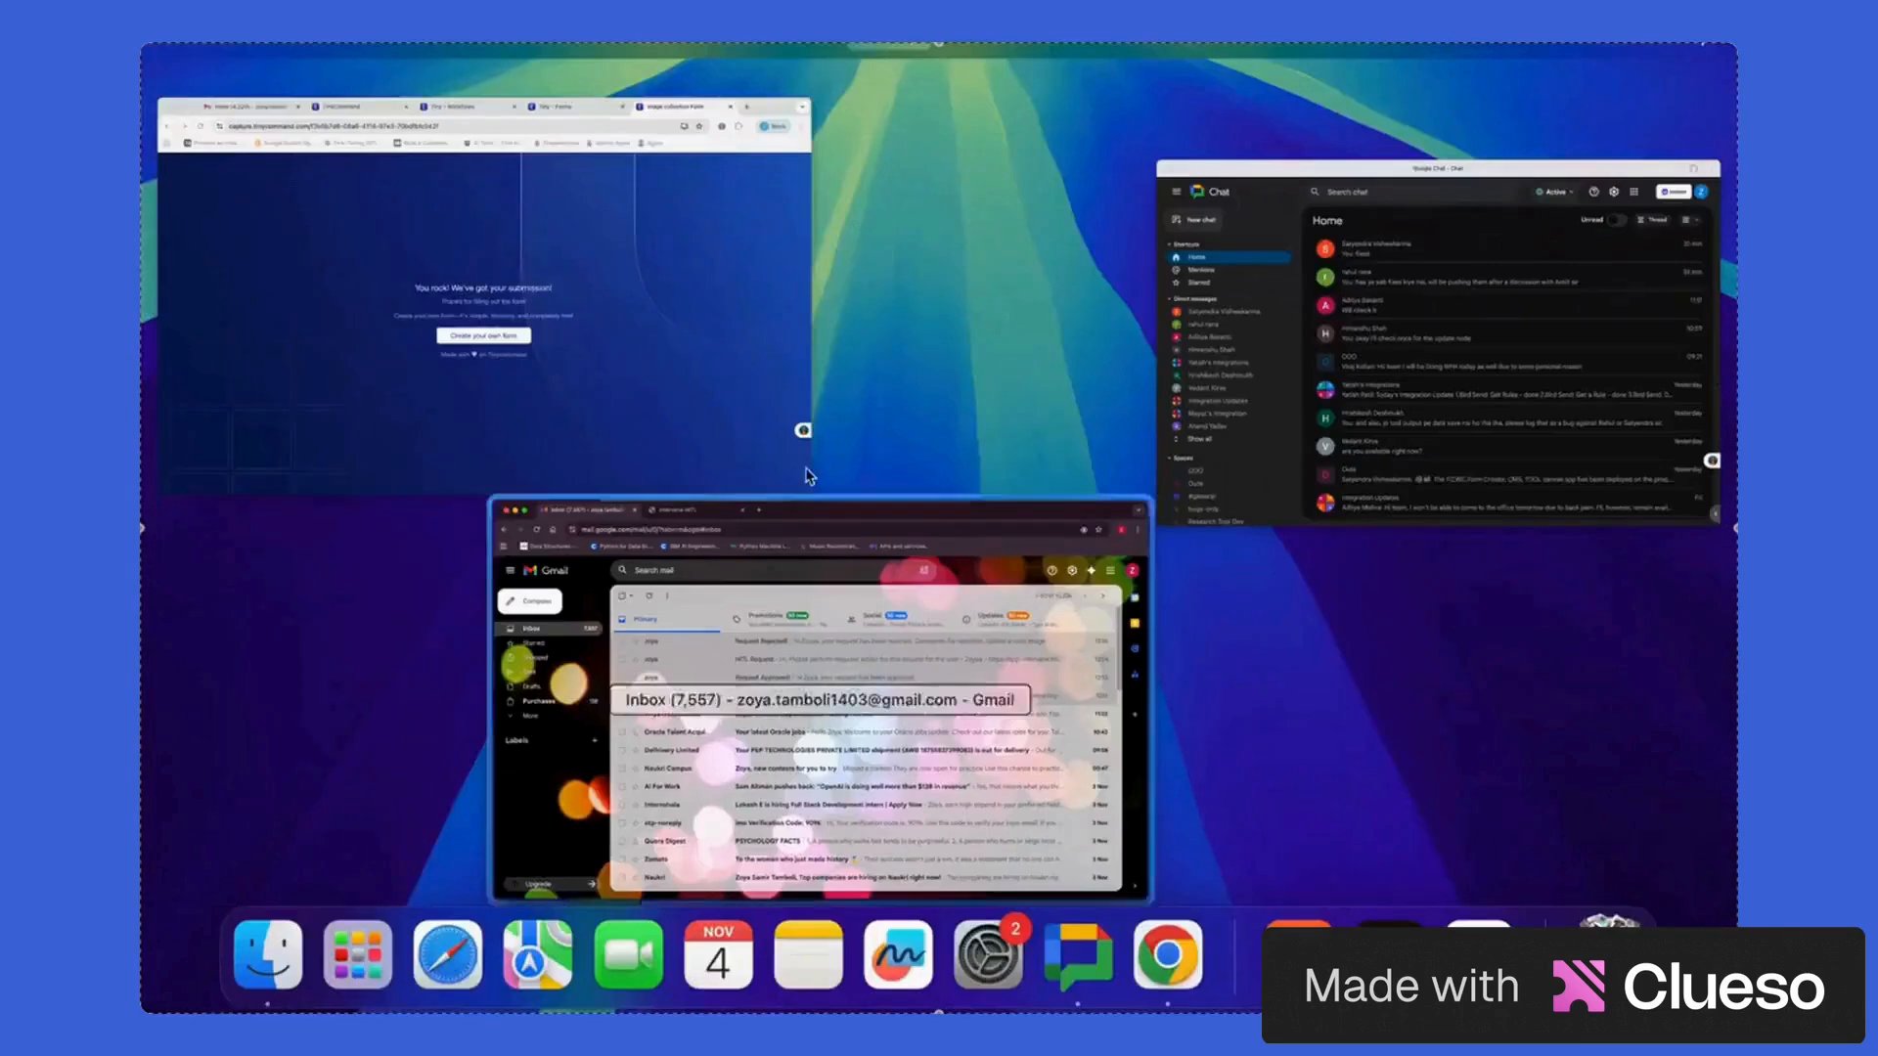
pyautogui.click(700, 419)
pyautogui.click(384, 65)
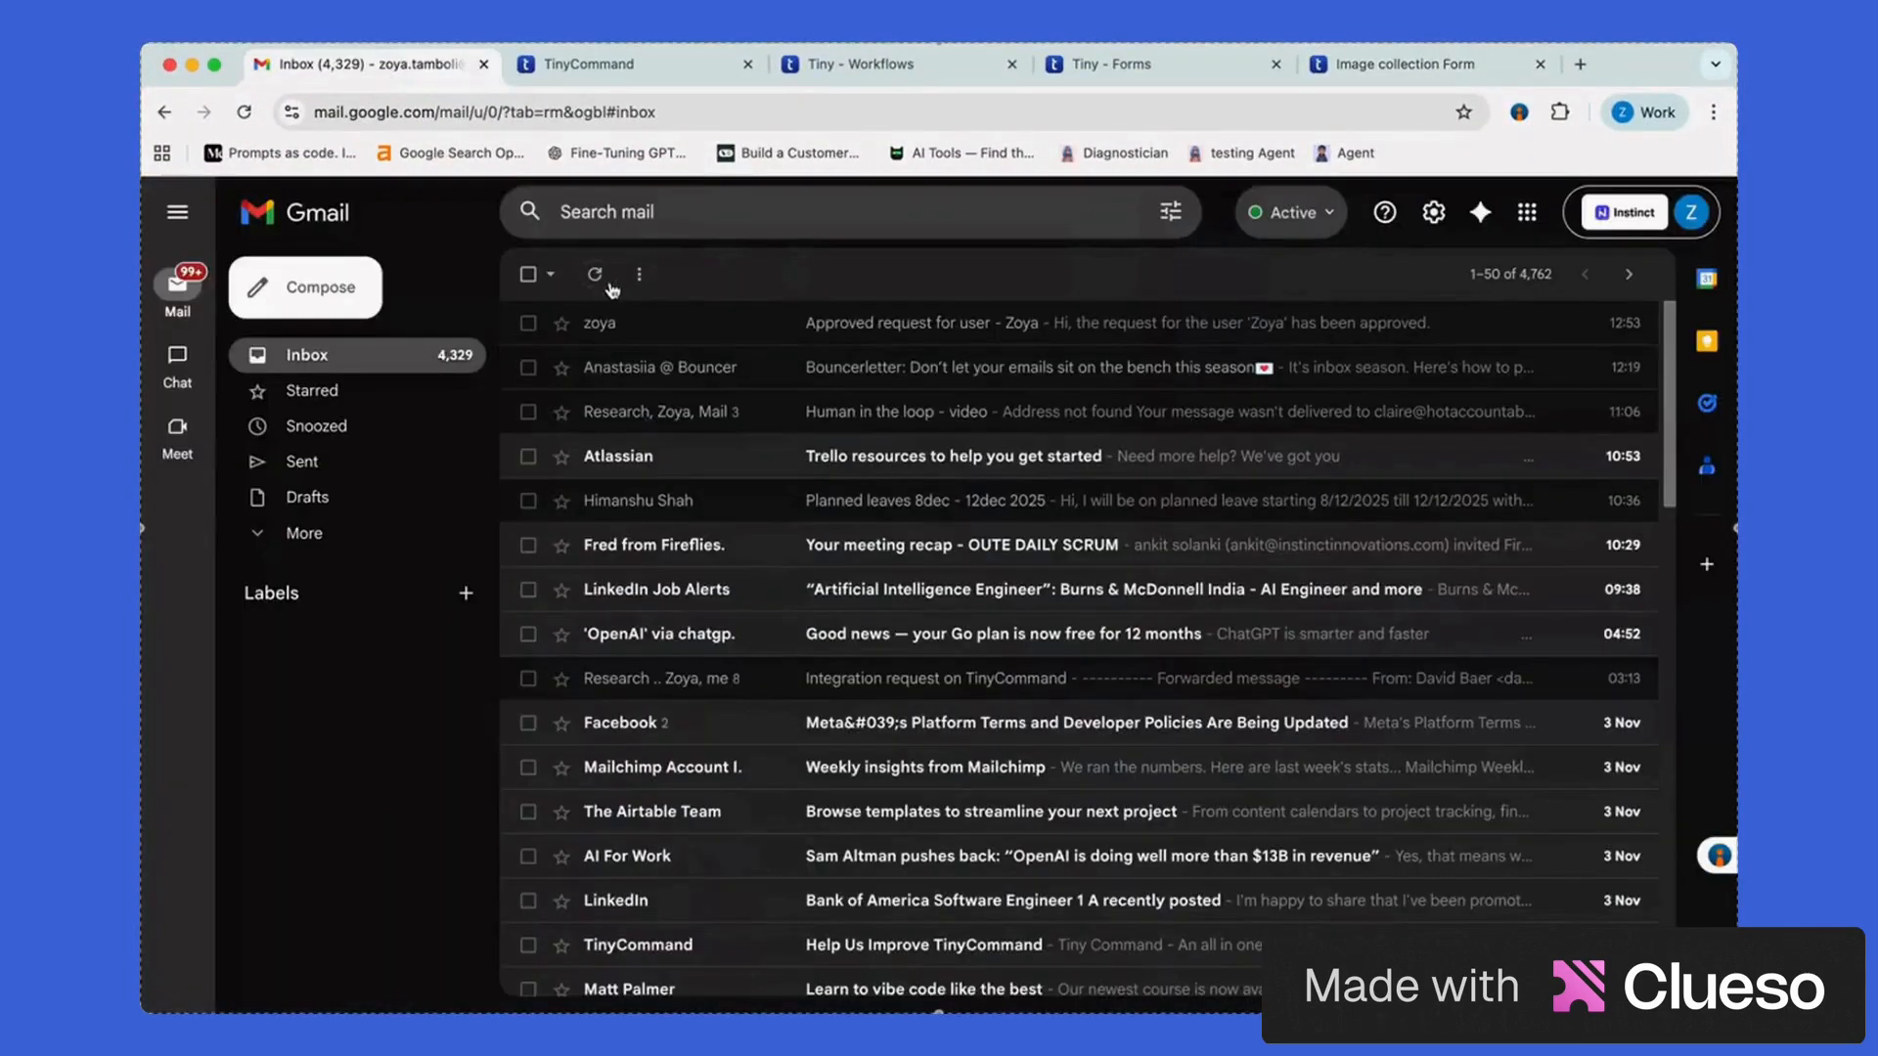
pyautogui.click(898, 327)
pyautogui.moveTo(579, 336); pyautogui.dragTo(943, 335)
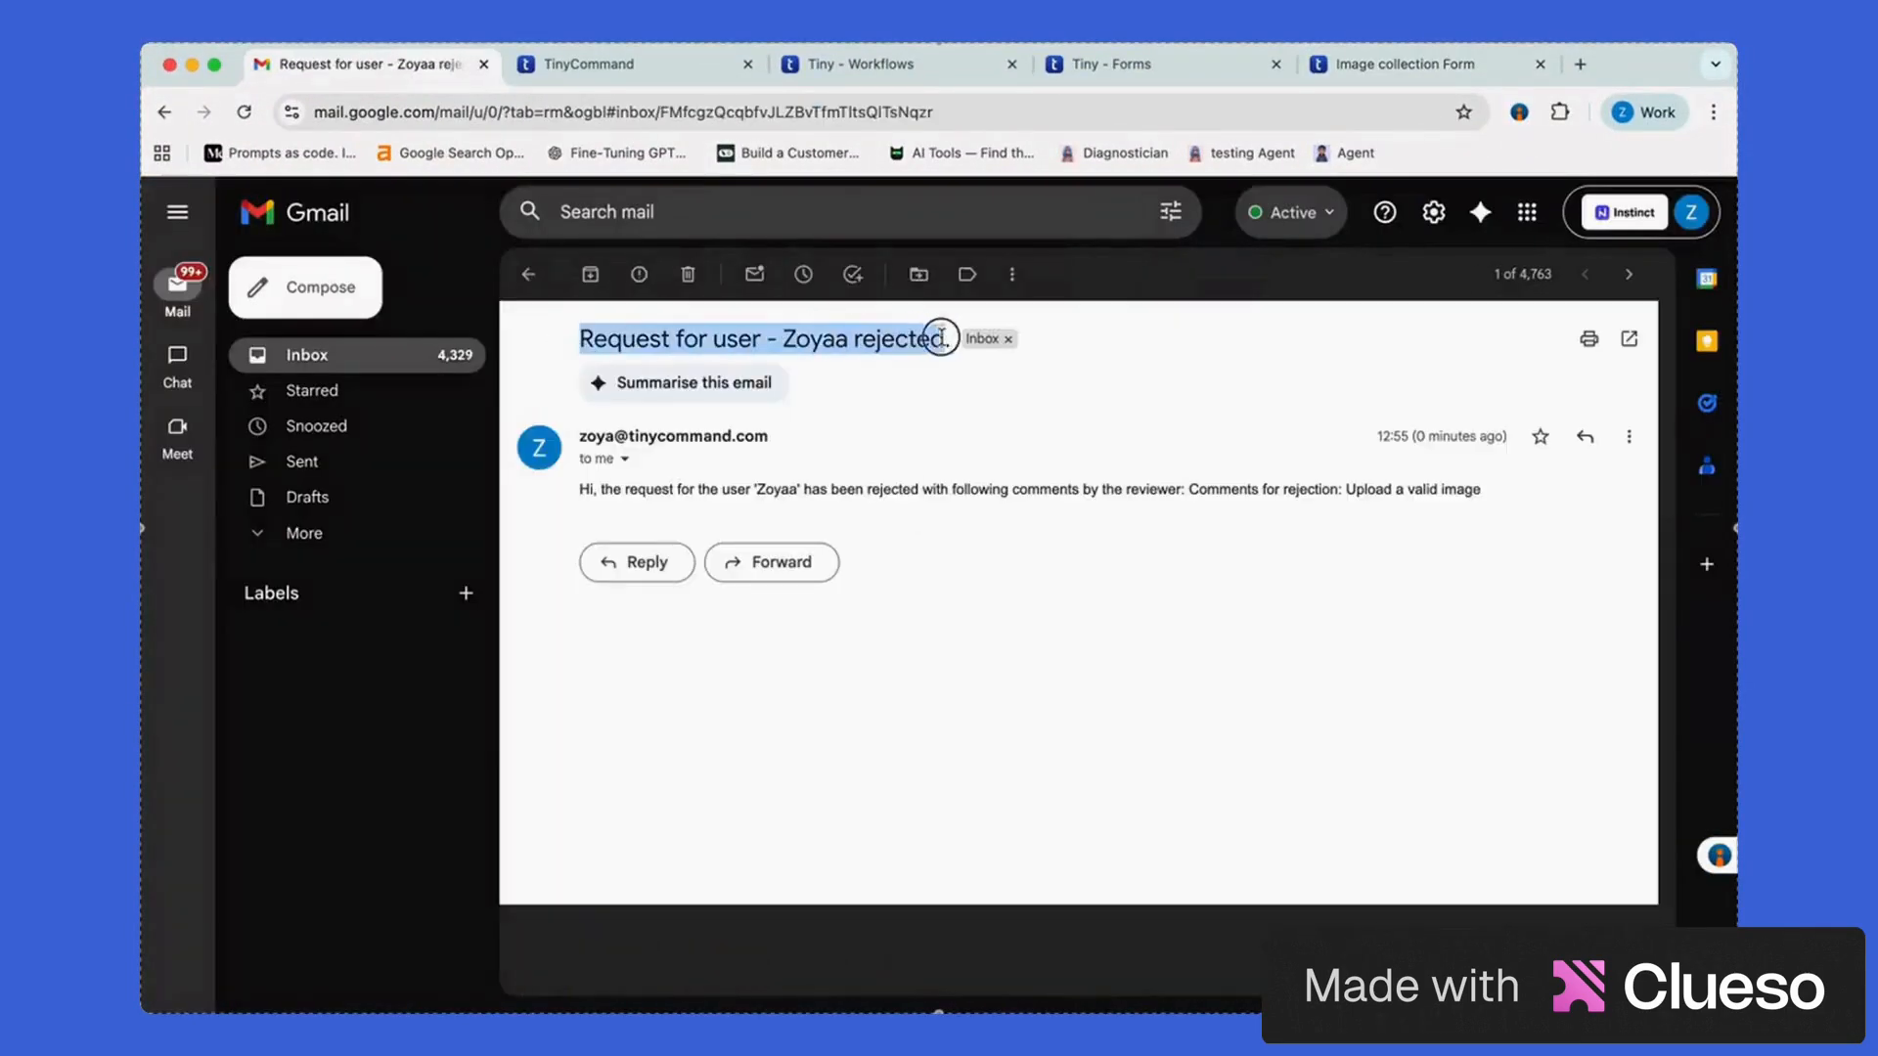
pyautogui.moveTo(613, 507); pyautogui.dragTo(1187, 489)
pyautogui.click(1320, 501)
pyautogui.click(1186, 489)
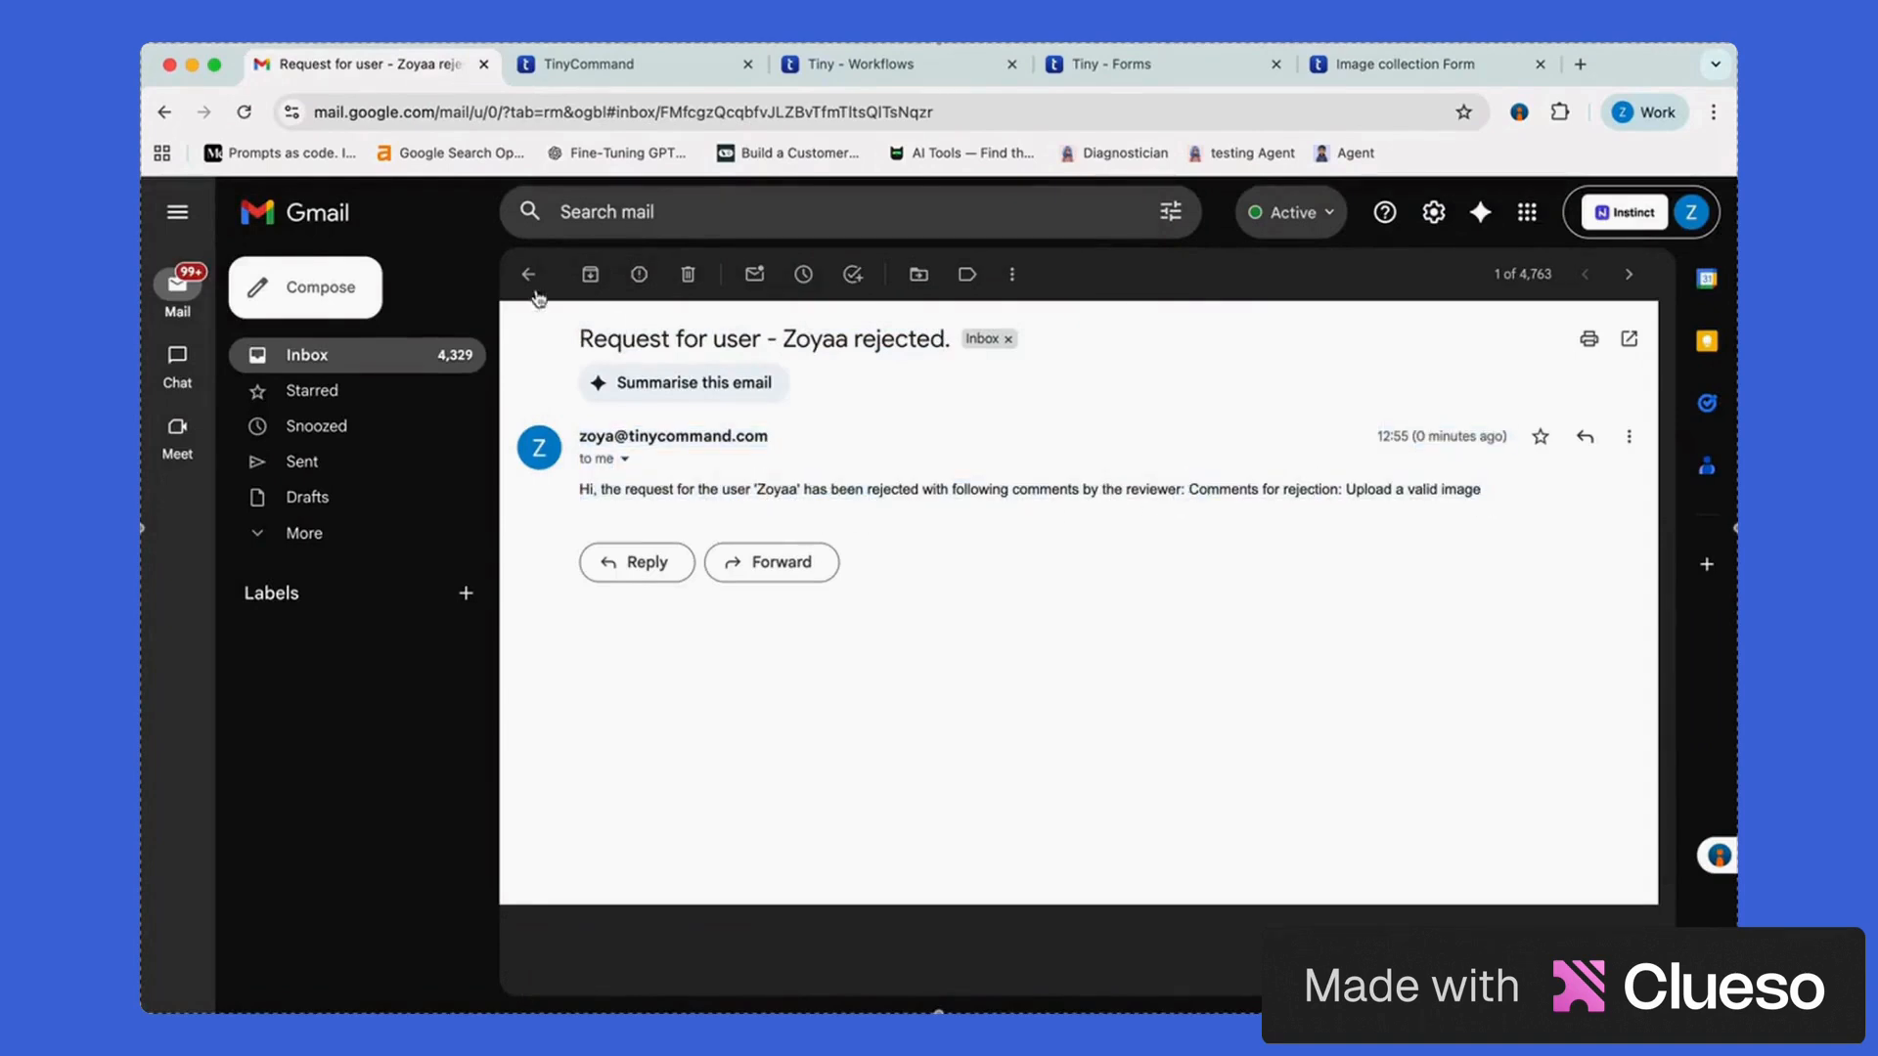
pyautogui.click(528, 273)
pyautogui.click(915, 69)
pyautogui.hscroll(2, 939, 597)
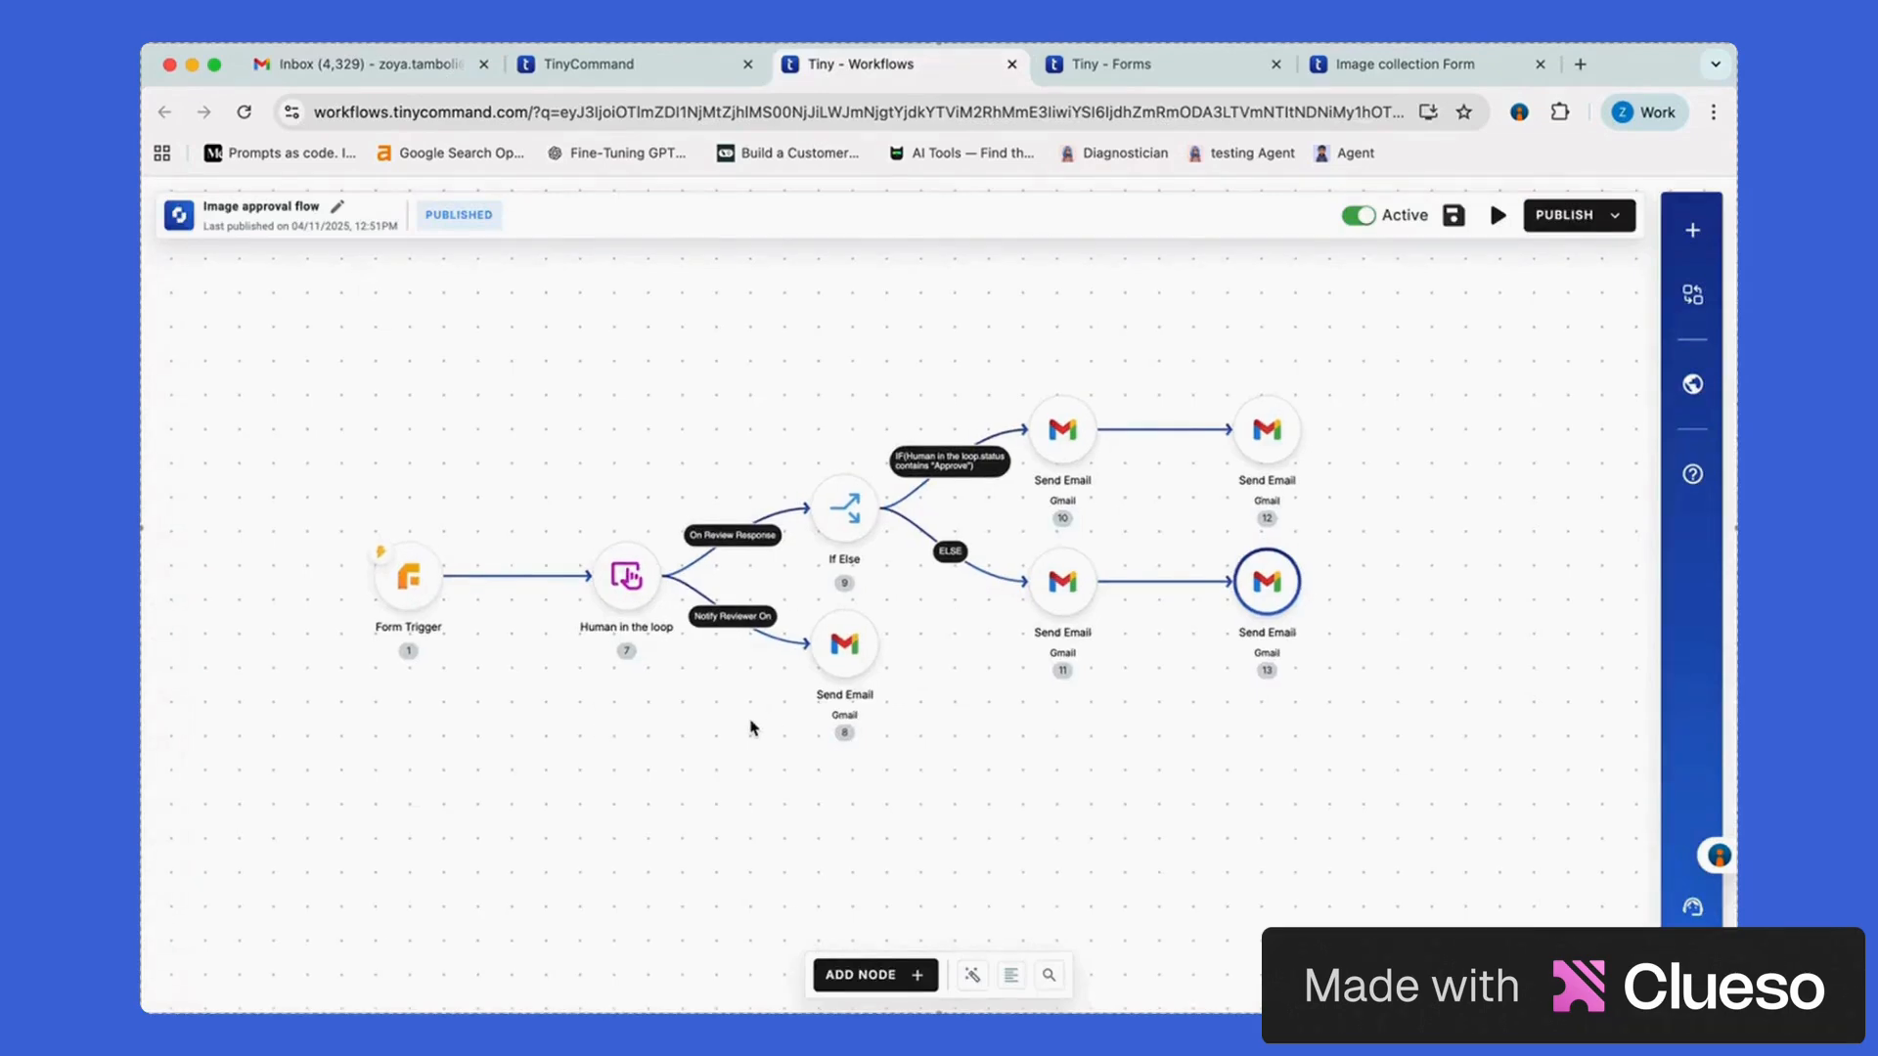
pyautogui.hscroll(4, 932, 695)
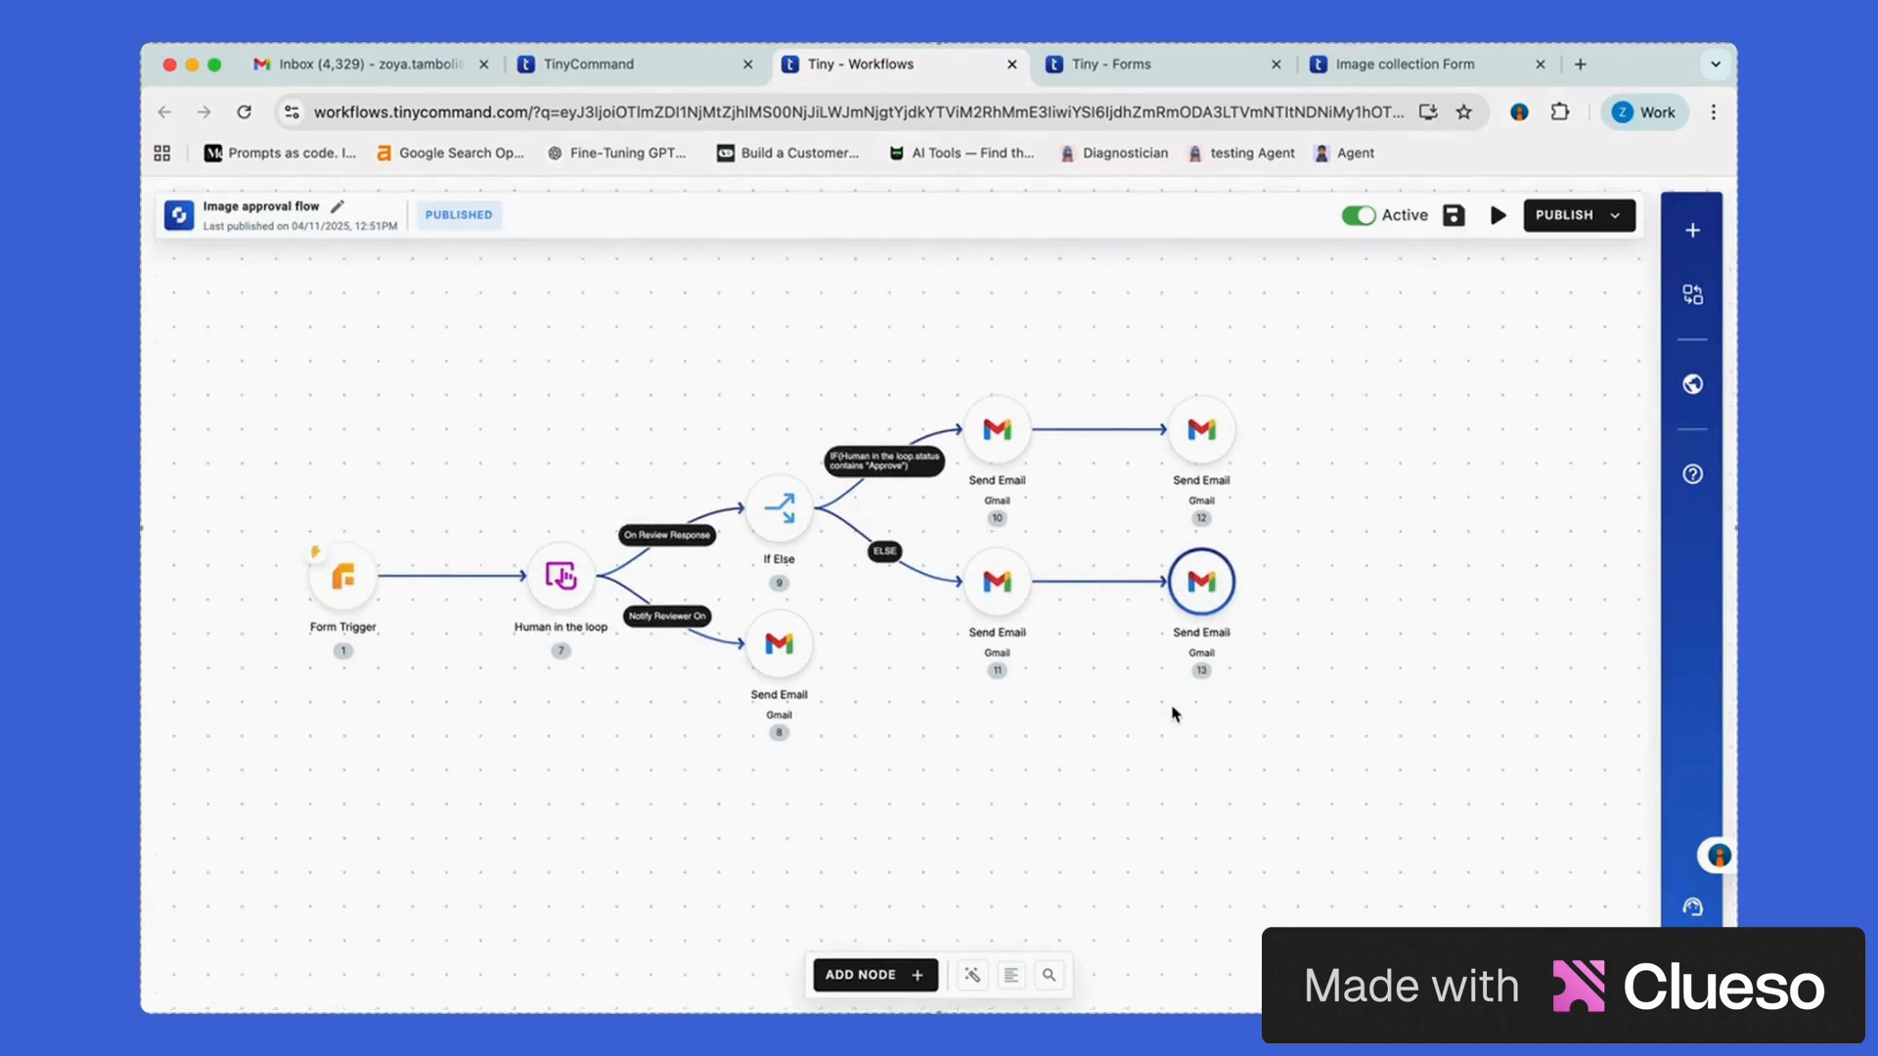
pyautogui.press('super+space')
pyautogui.write('sc')
pyautogui.press('Return')
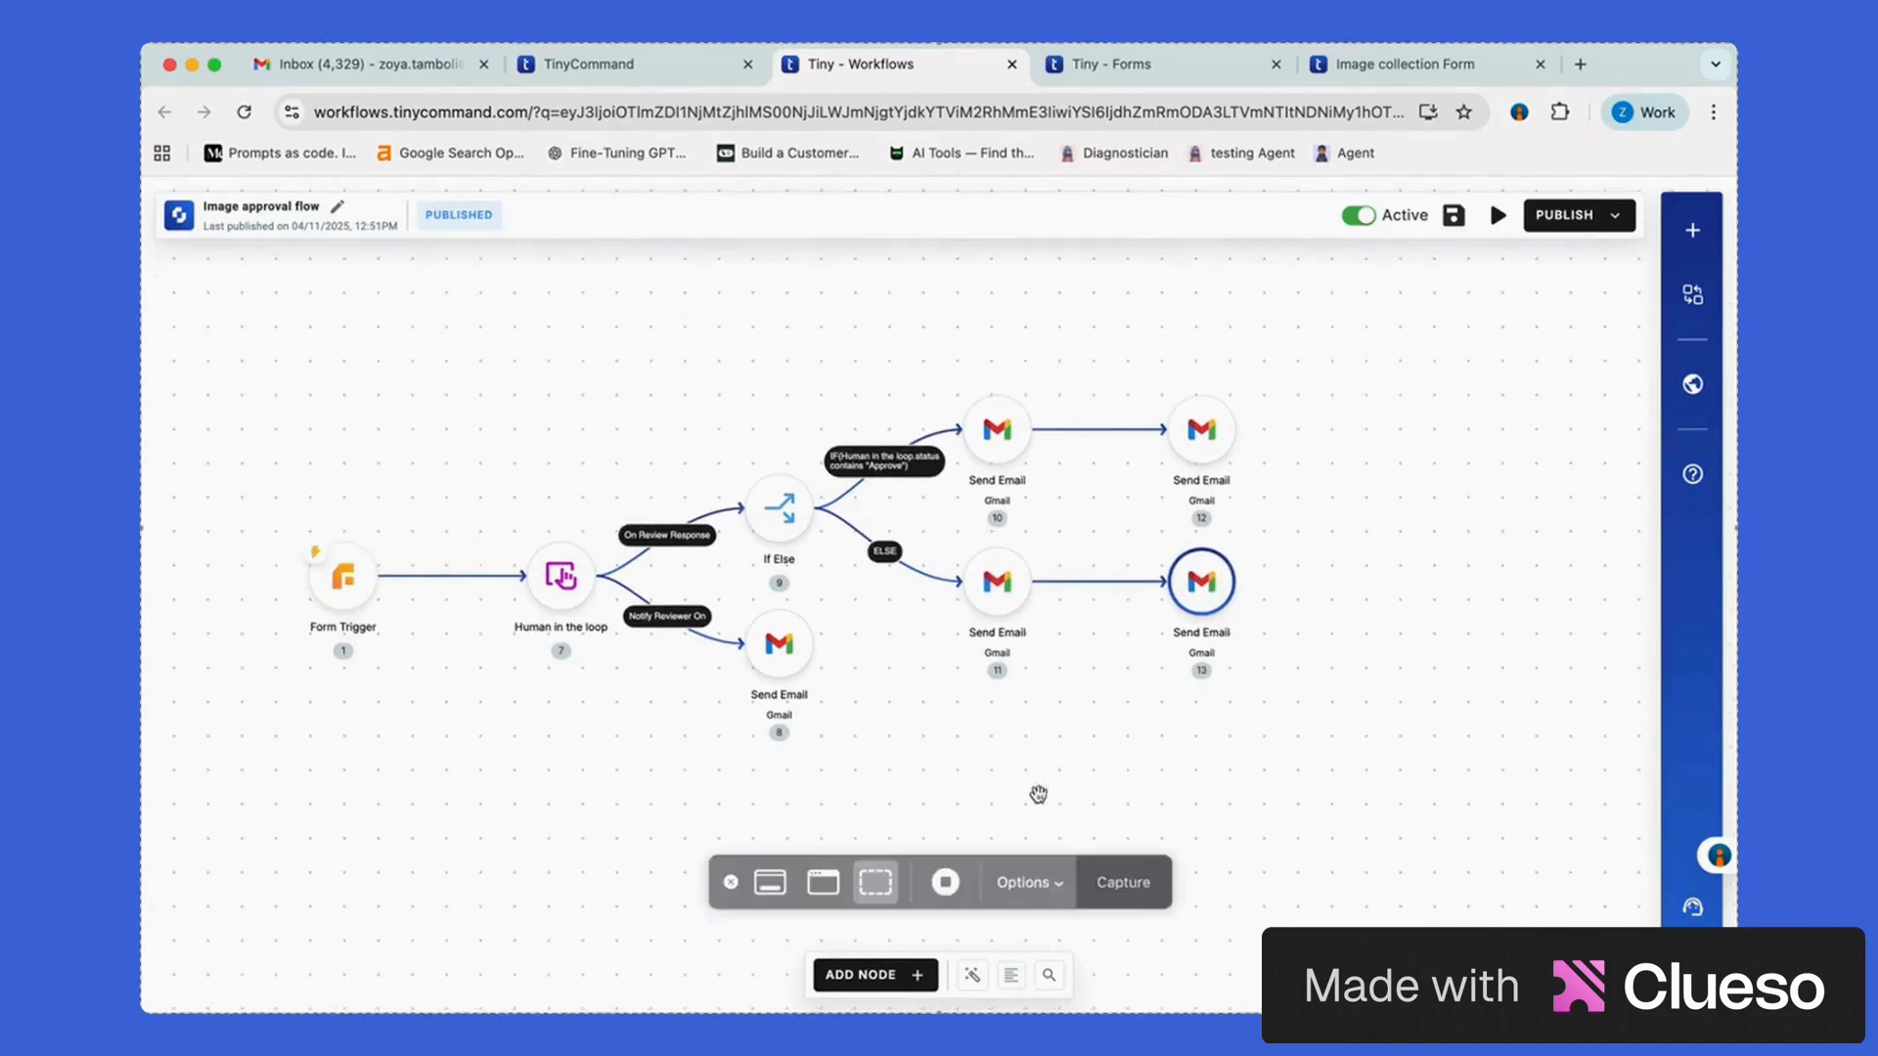